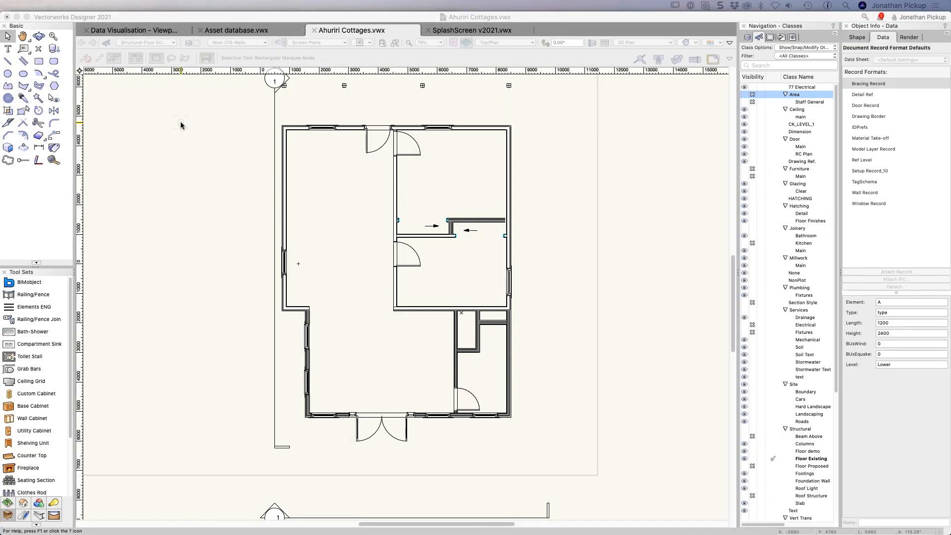
Select the central vertical internal wall in the floor plan, review its shape properties, and clear the selection.
left_click(167, 117)
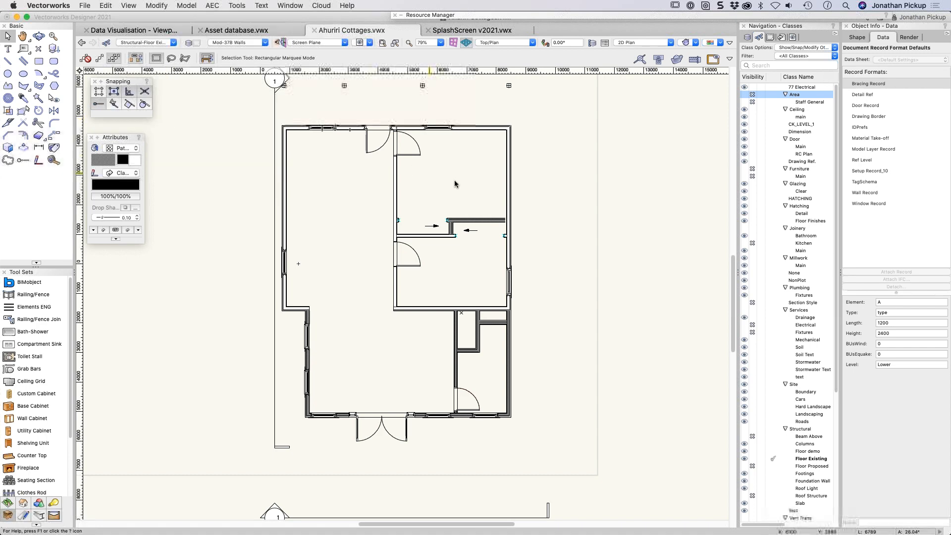
left_click(395, 189)
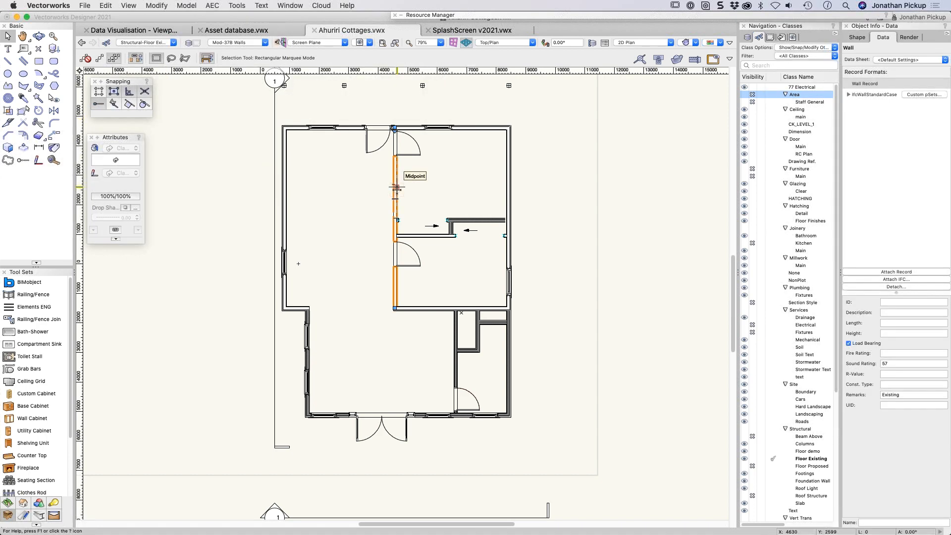
left_click(427, 174)
scroll(427, 174, "up", 2)
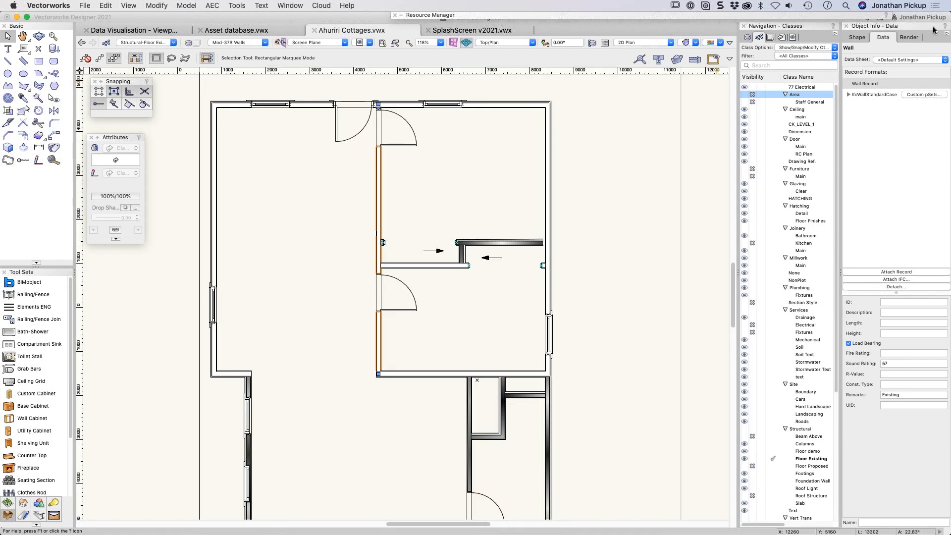
left_click(864, 38)
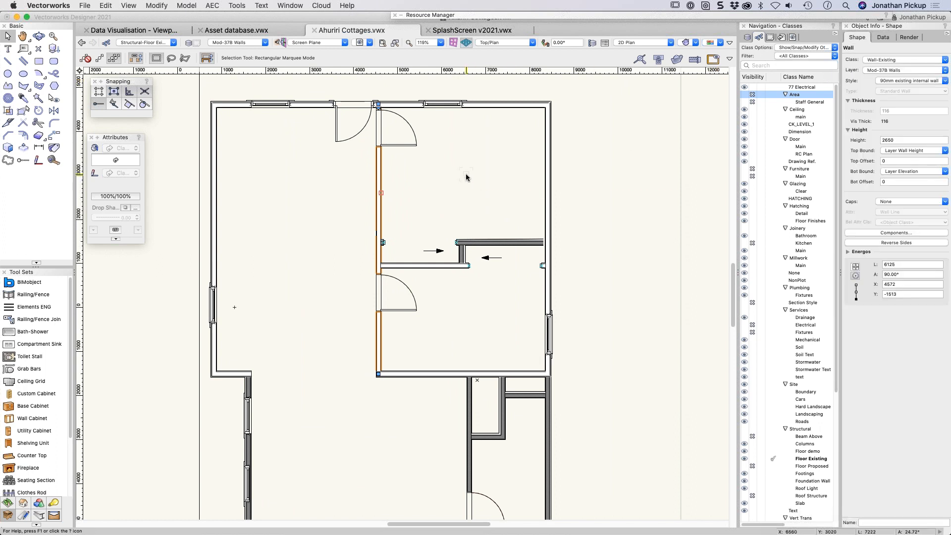
scroll(465, 174, "up", 1)
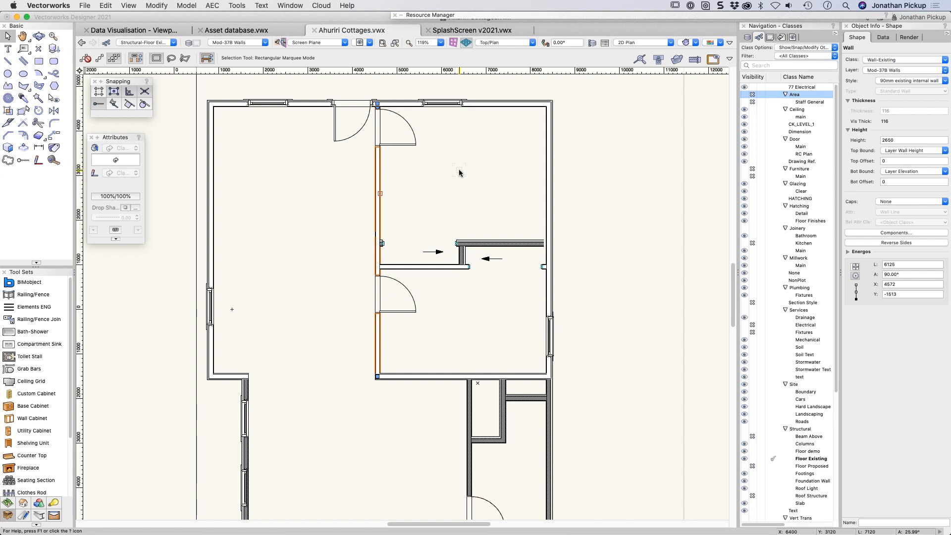
left_click(459, 172)
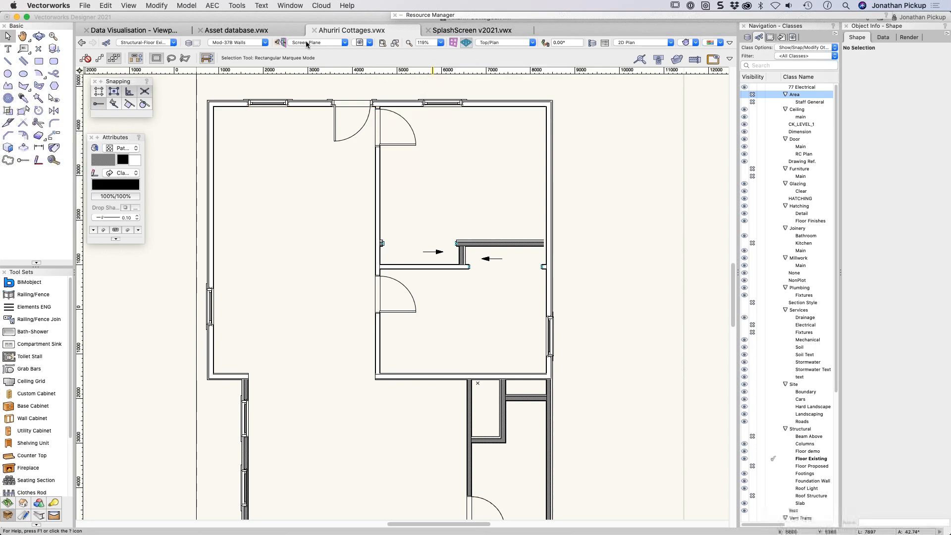
Switch to the Asset database.vwx drawing and look over its rooms, furniture labels and surrounding planting.
left_click(242, 31)
scroll(556, 225, "down", 3)
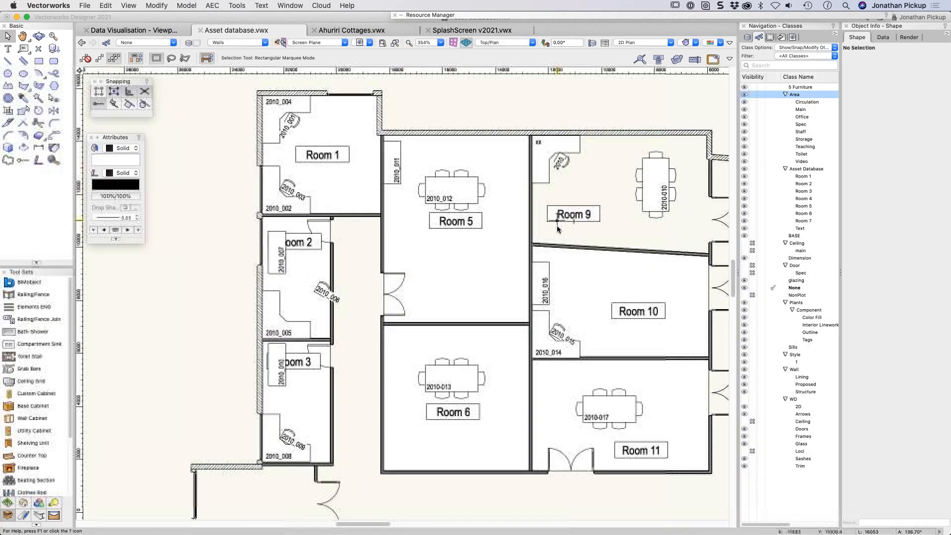
middle_click_drag(556, 225, 392, 183)
scroll(328, 144, "down", 1)
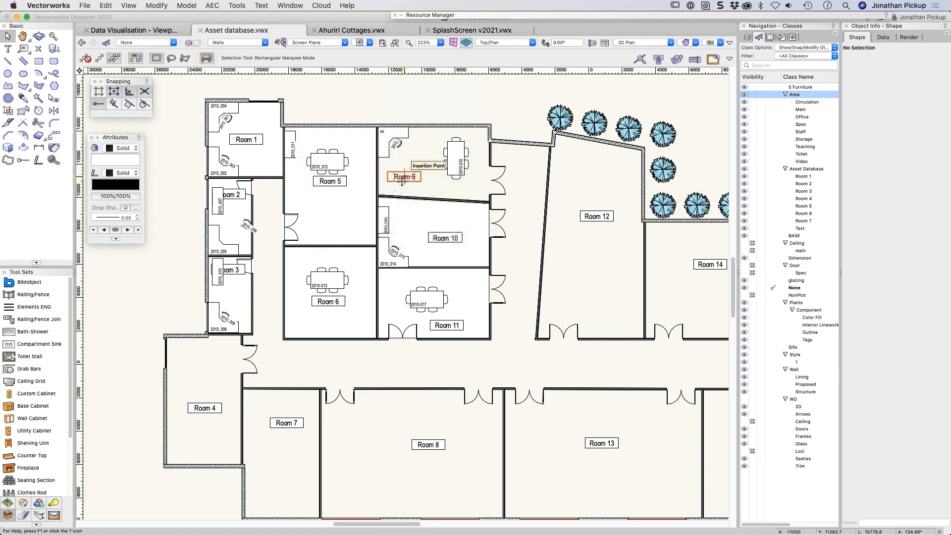
middle_click_drag(392, 183, 199, 186)
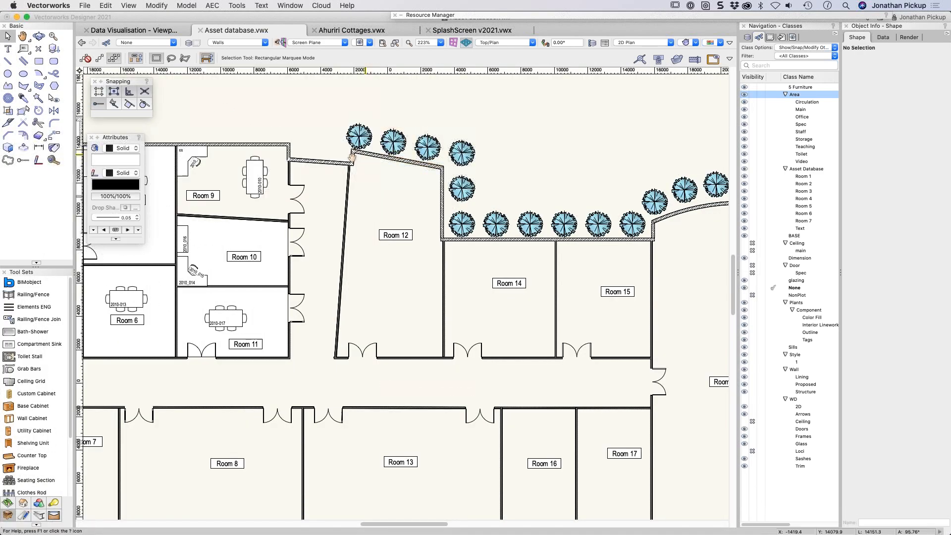
middle_click_drag(365, 136, 229, 150)
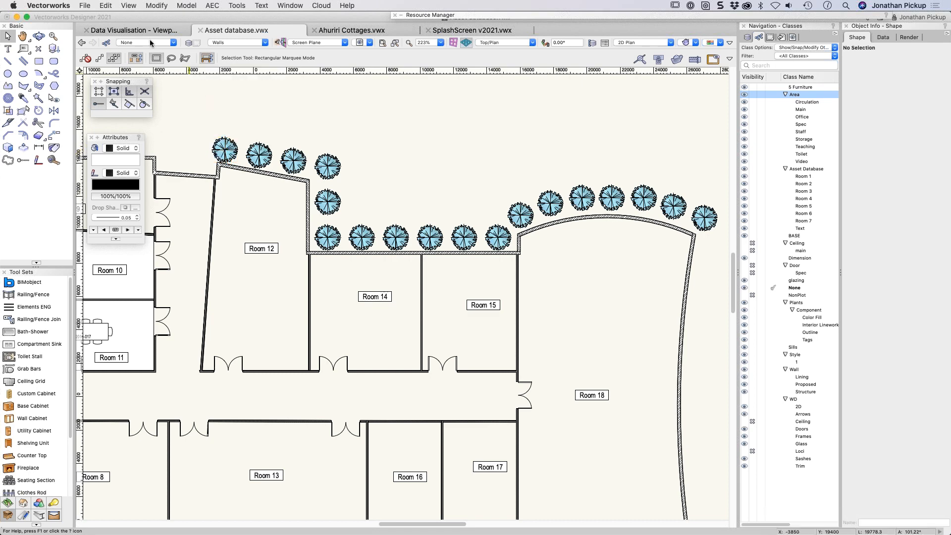
Return to Ahuriri Cottages.vwx and inspect the central vertical wall's Wall Record, including its Load Bearing field.
left_click(349, 31)
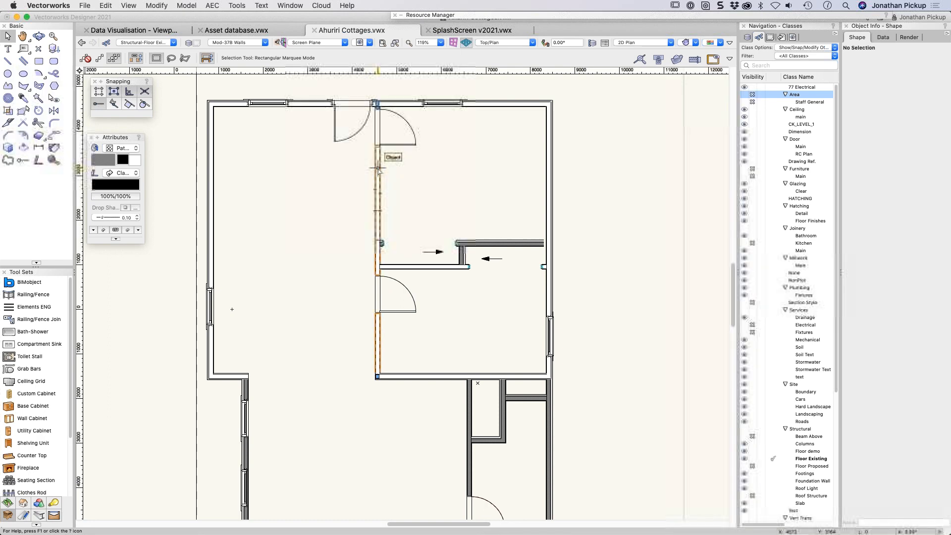
left_click(378, 169)
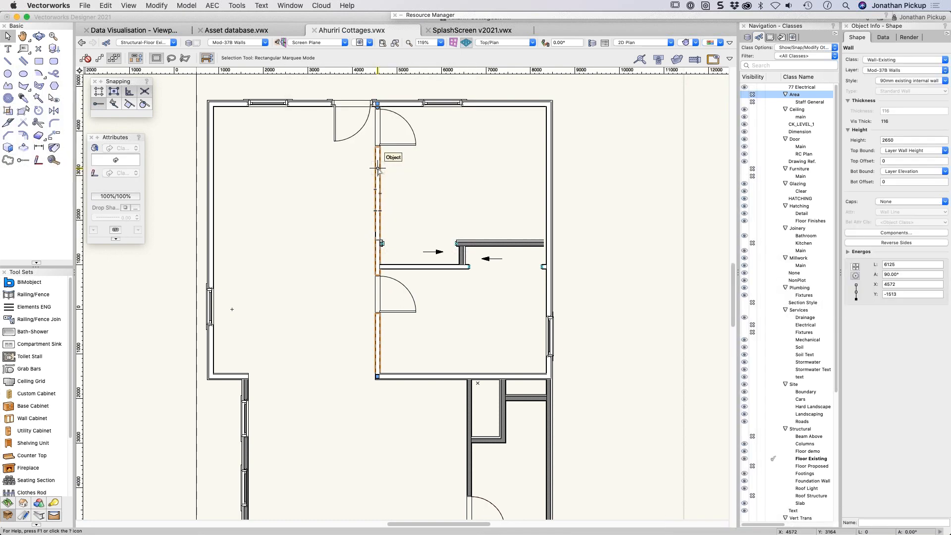
left_click(885, 38)
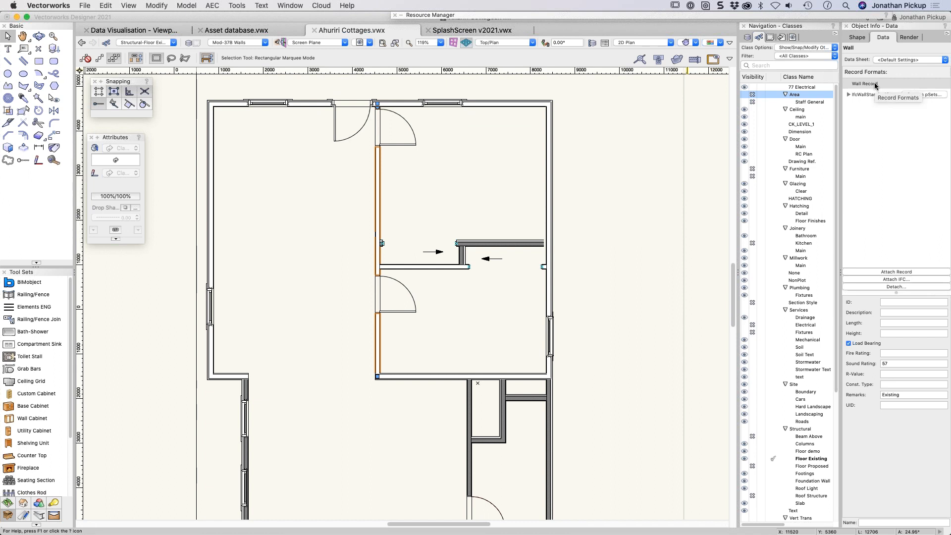
left_click(864, 347)
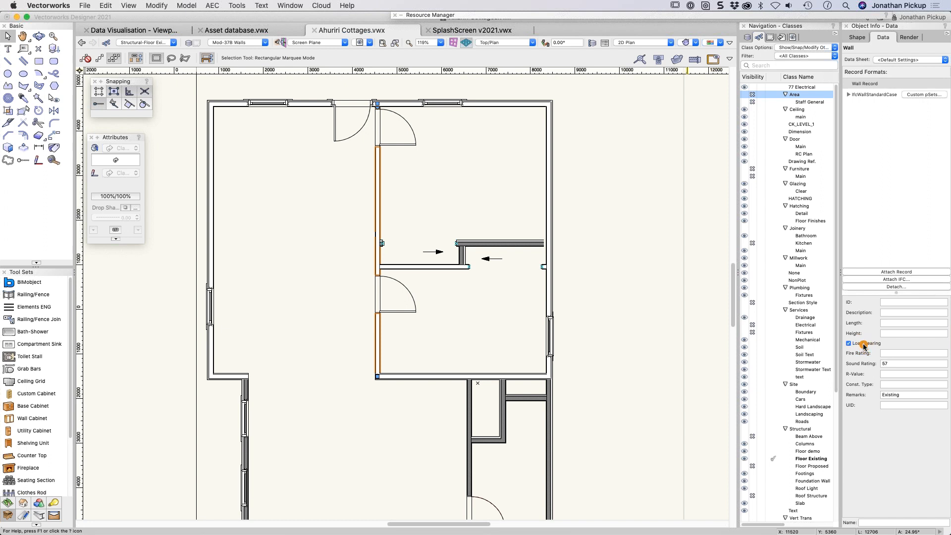
left_click(863, 344)
Compare the Load Bearing field in the Wall Records of the existing internal walls and the proposed horizontal wall.
left_click(403, 267)
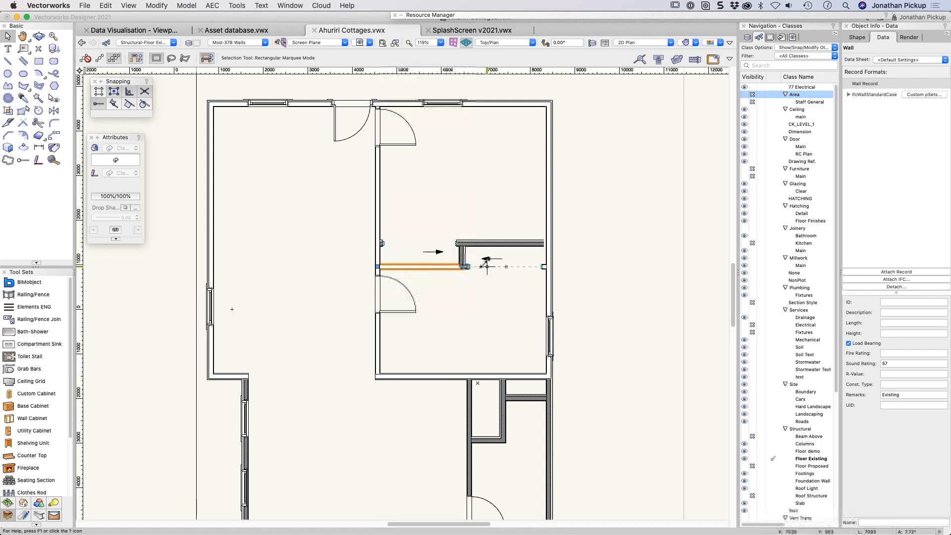
left_click(499, 247)
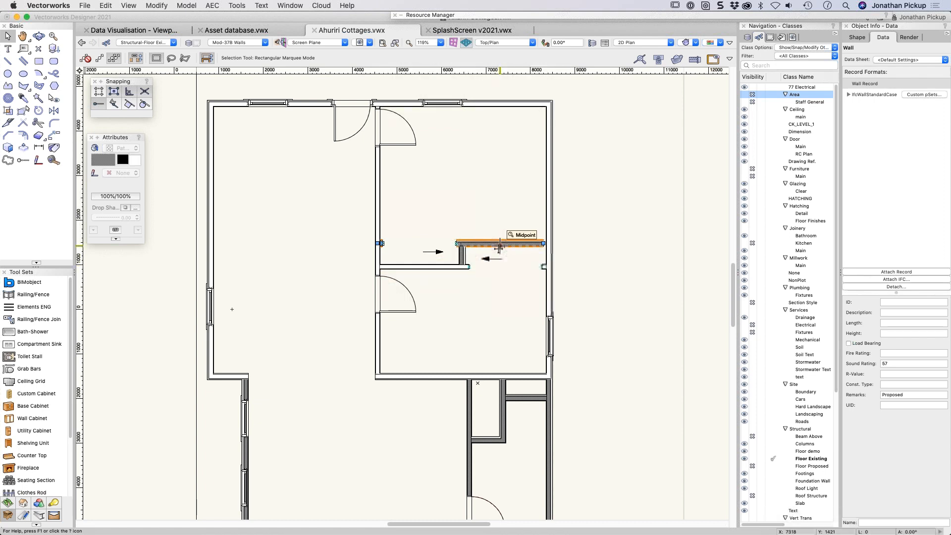
left_click(873, 348)
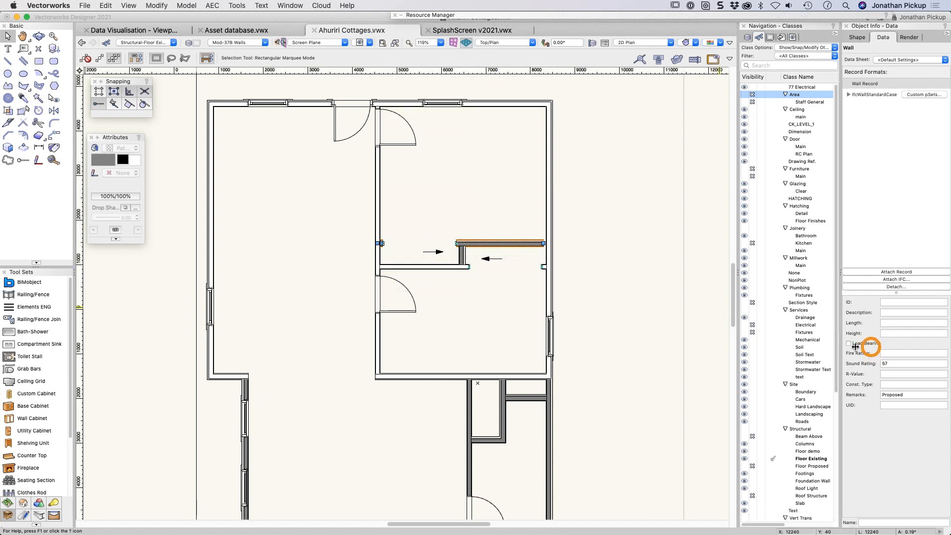
left_click(381, 347)
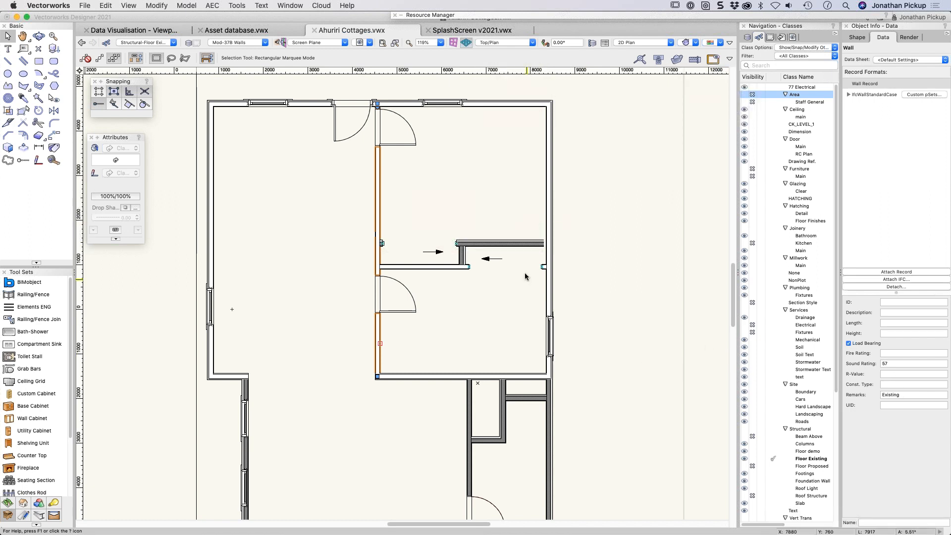
left_click(500, 243)
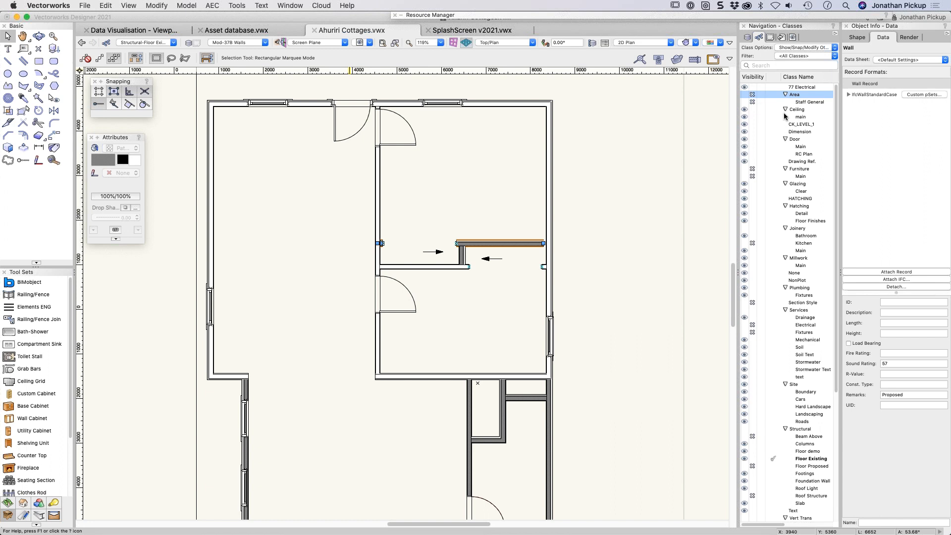
Make the Wall-Demolished class visible to check its walls on the plan, and hide it again.
scroll(784, 106, "down", 1)
scroll(784, 106, "down", 10)
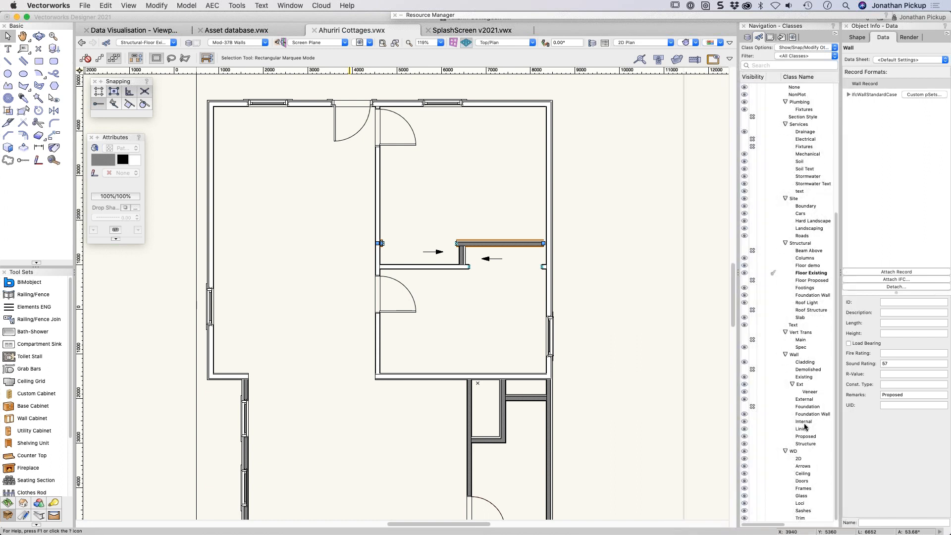
left_click(745, 370)
left_click(745, 370)
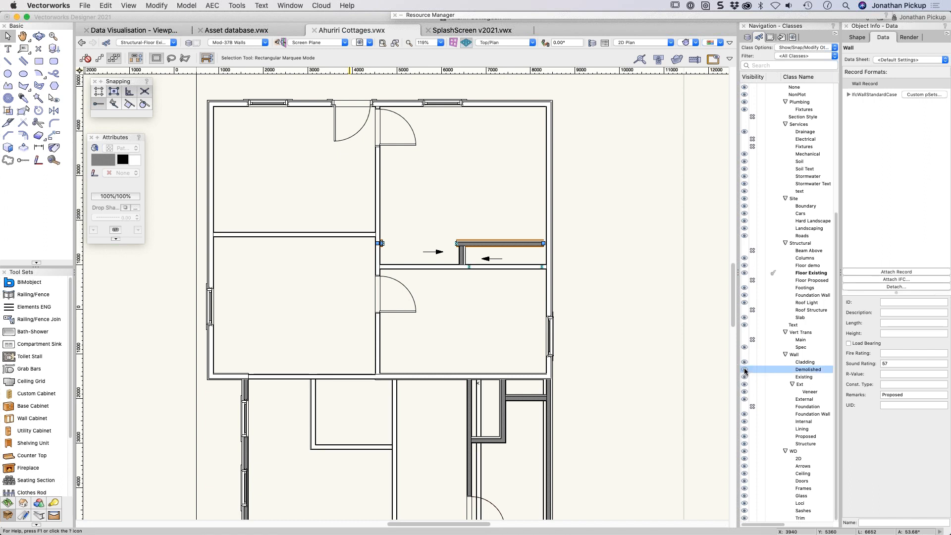
left_click(750, 372)
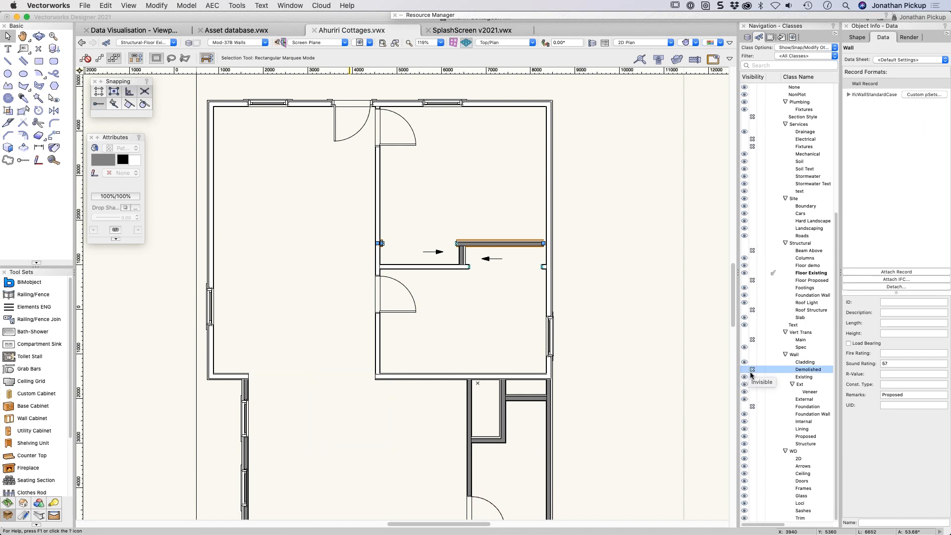
Hide the Wall-Existing class, restore it, and make the Wall-Demolished class visible.
left_click(752, 377)
left_click(752, 378)
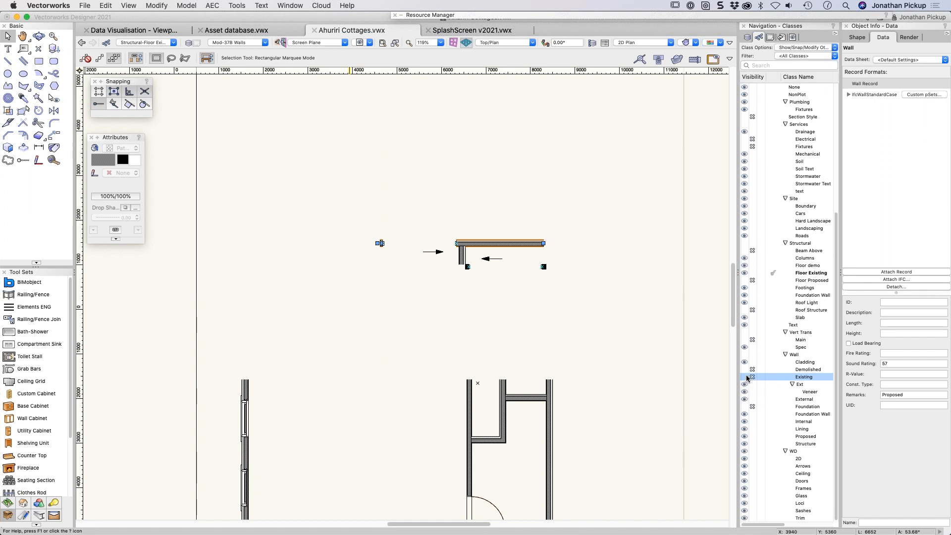
left_click(745, 377)
left_click(745, 369)
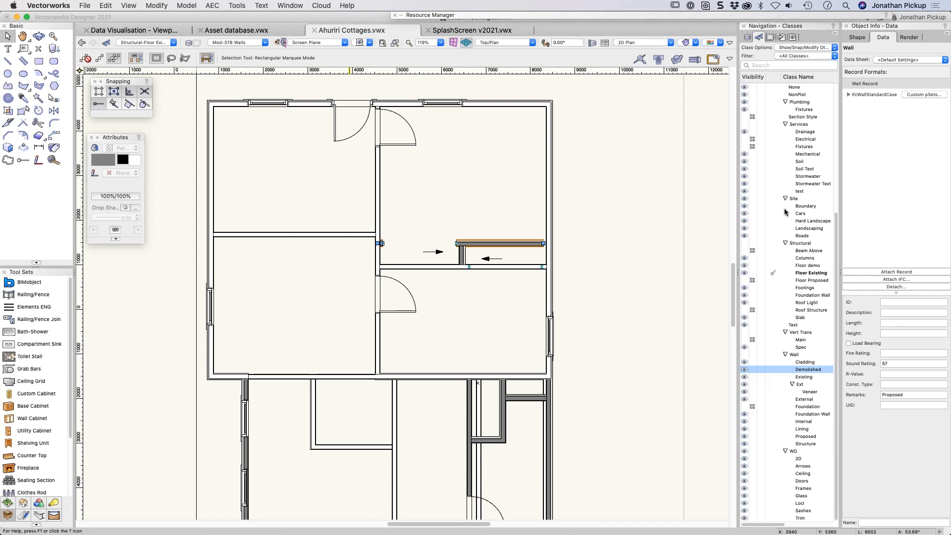
Delete the Walls - Load bearing data visualization from the current document.
left_click(720, 44)
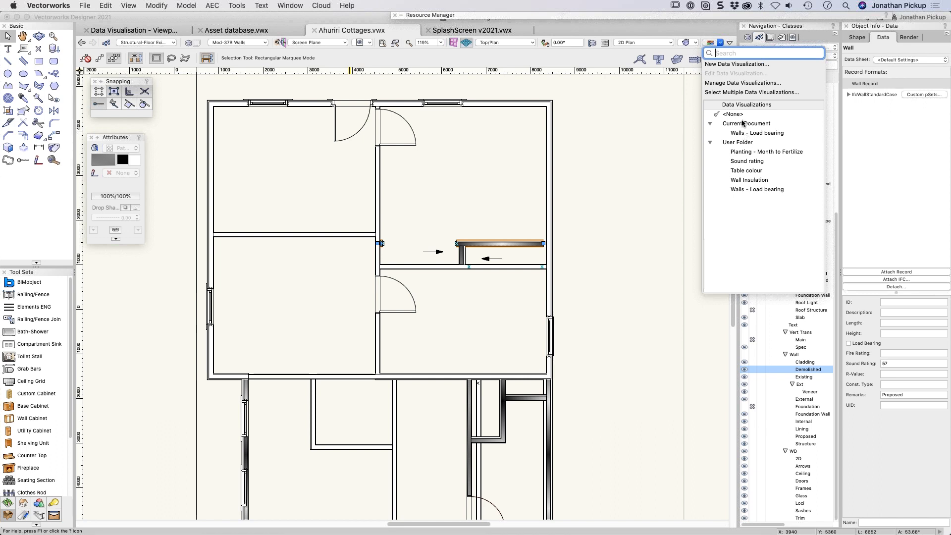
left_click(732, 84)
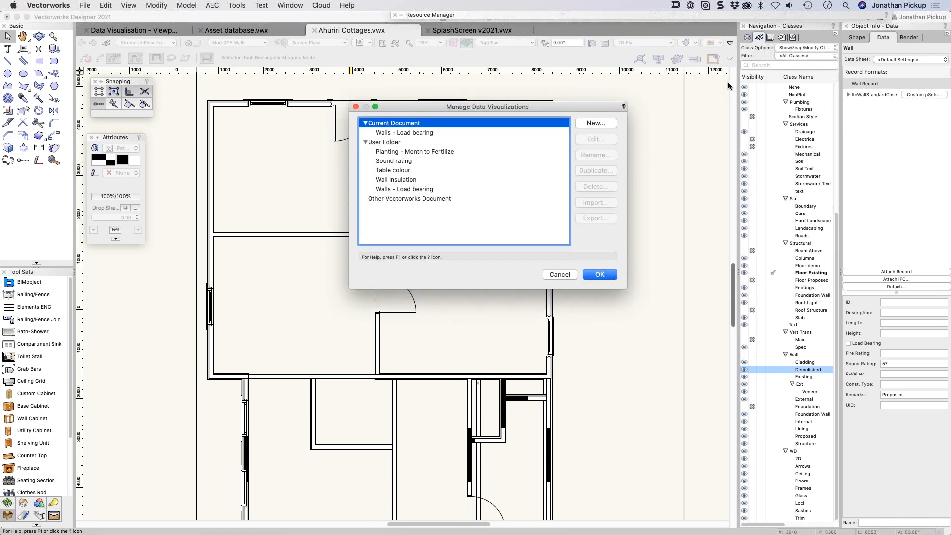
left_click(420, 132)
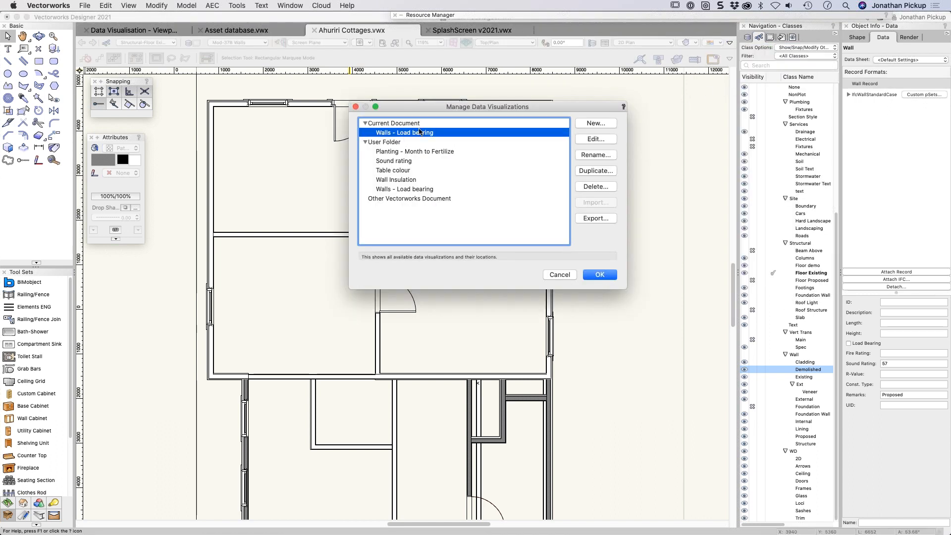
left_click(597, 187)
left_click(570, 192)
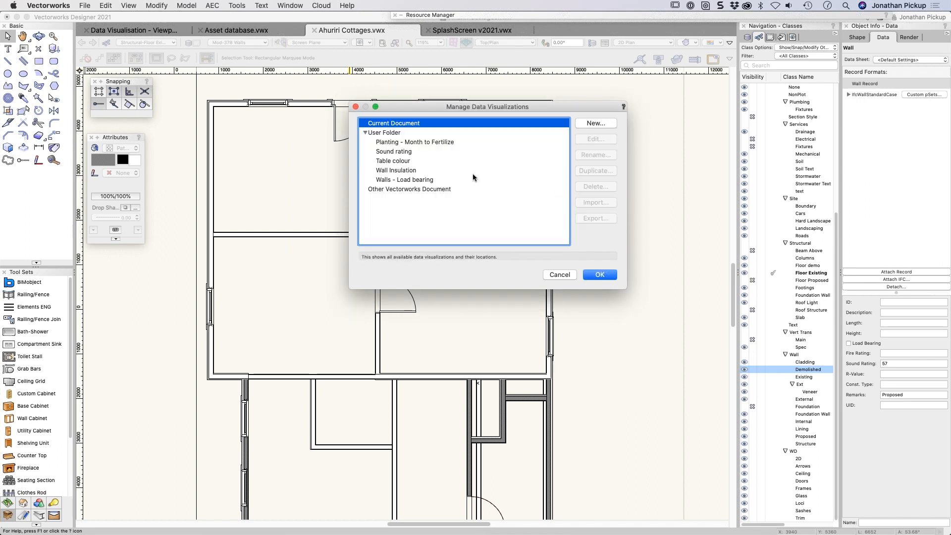
Look through the data visualizations saved in the User Folder, from Planting - Month to Fertilize to Walls - Load bearing.
left_click(389, 144)
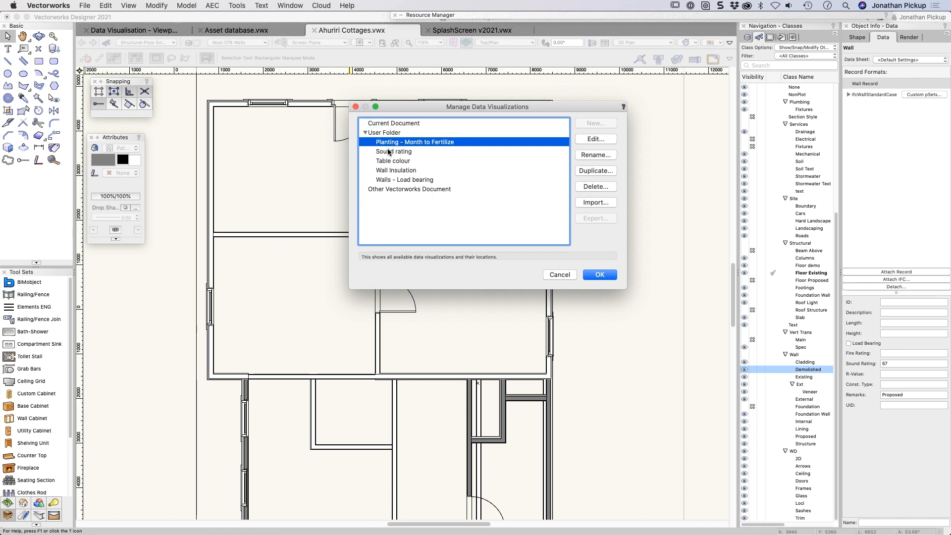
left_click(390, 152)
left_click(388, 162)
left_click(383, 173)
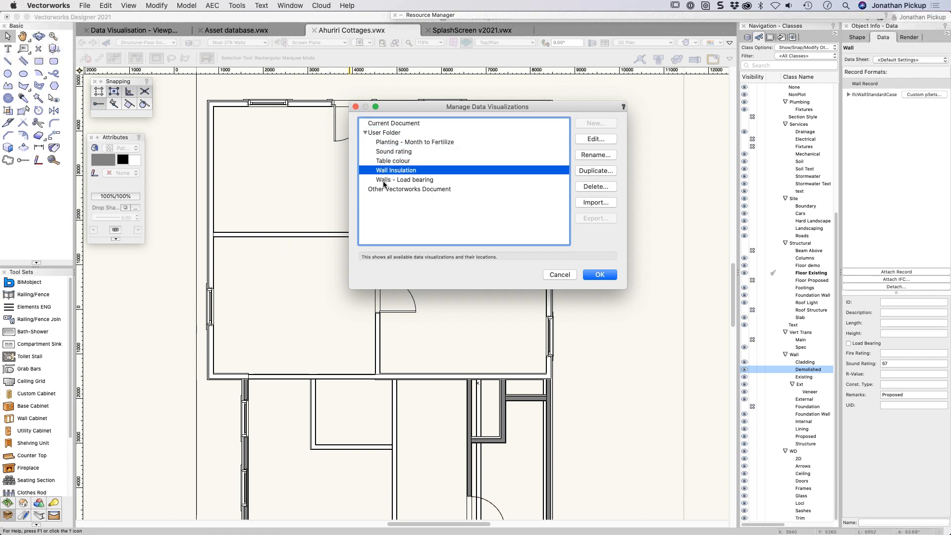
left_click(384, 181)
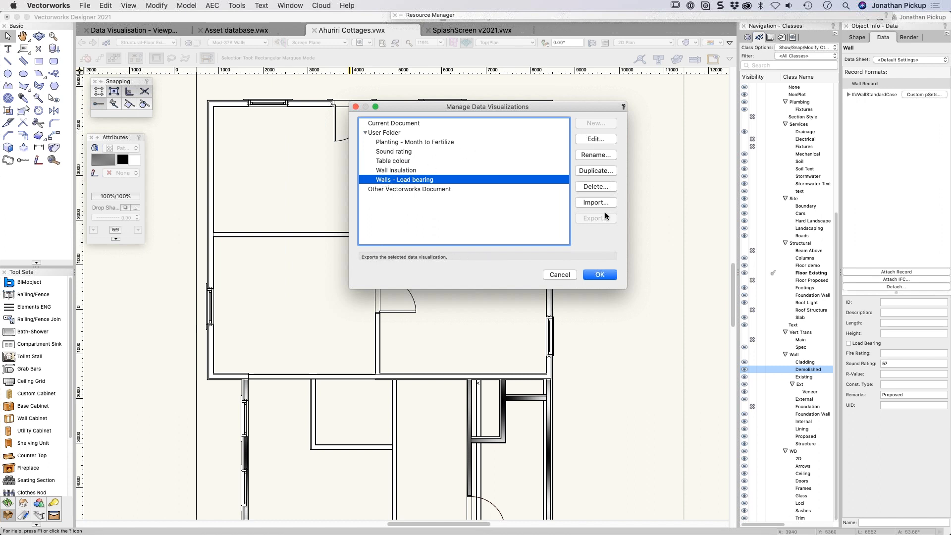
Start a new data visualization in the current document and name it Load Bearing Wall.
left_click(405, 123)
left_click(600, 124)
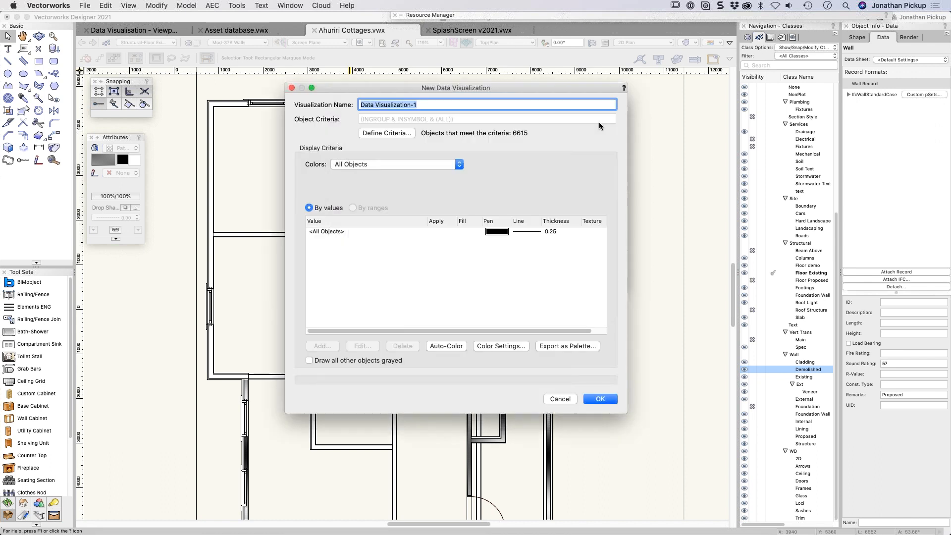
type("LOad")
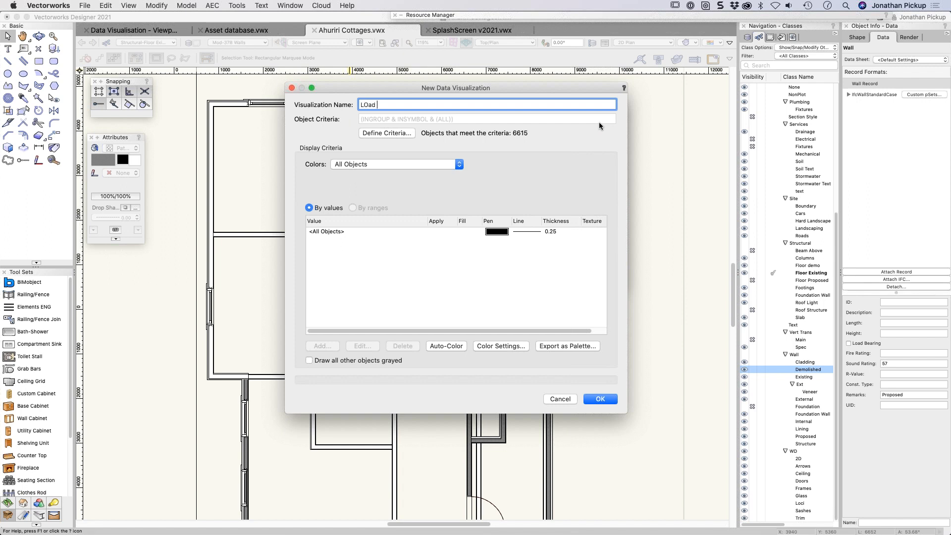
key("BackSpace")
key("BackSpace")
key("BackSpace")
type("oad Bearing Wall")
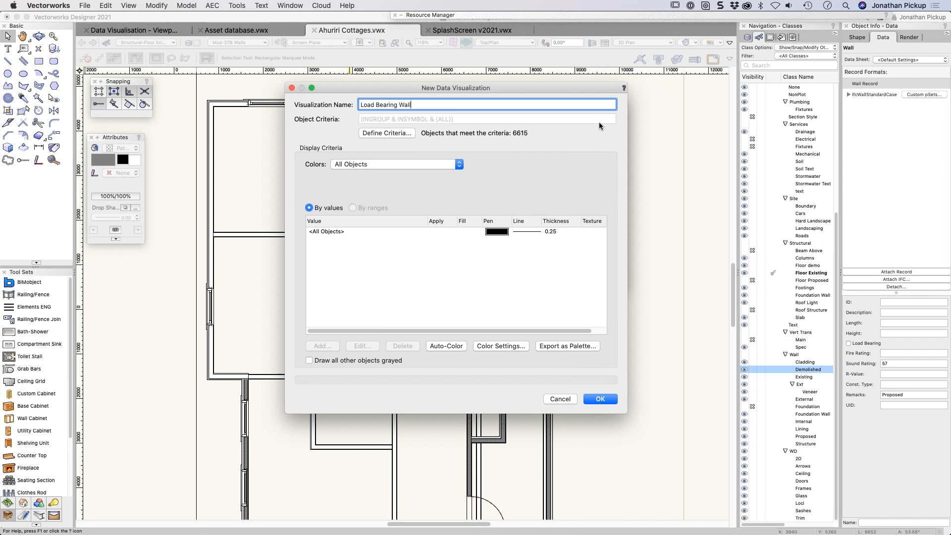
Define the visualization's object criteria as Type is Wall, excluding components of groups and symbols.
left_click(379, 132)
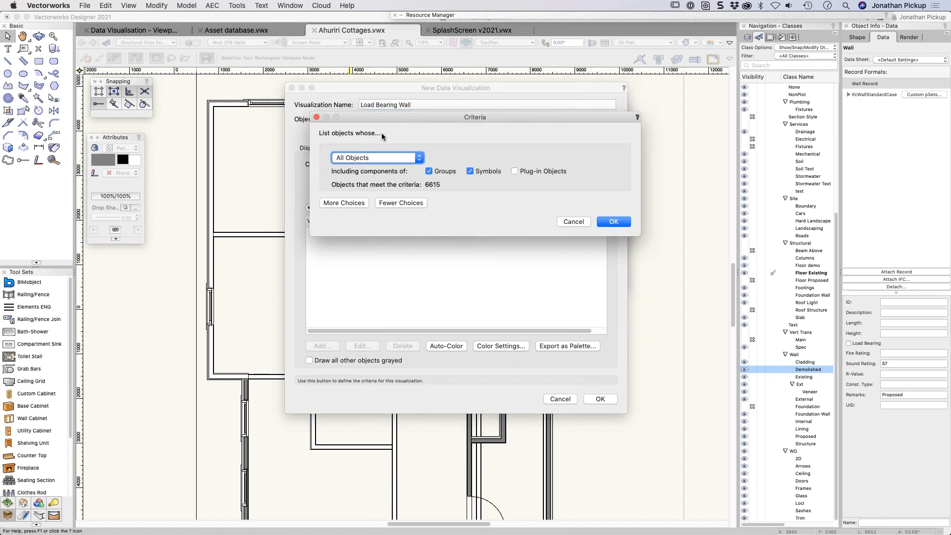
left_click(386, 158)
mouse_move(377, 6)
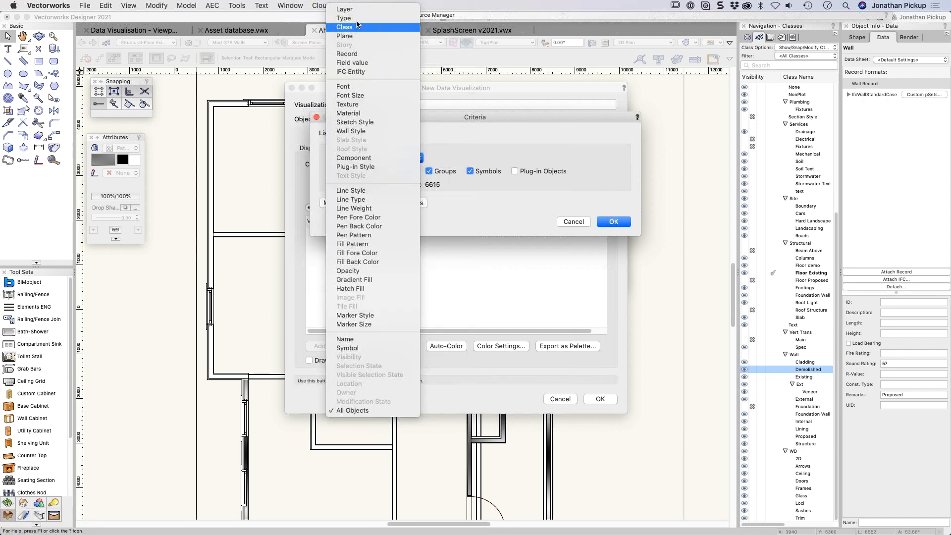
left_click(356, 19)
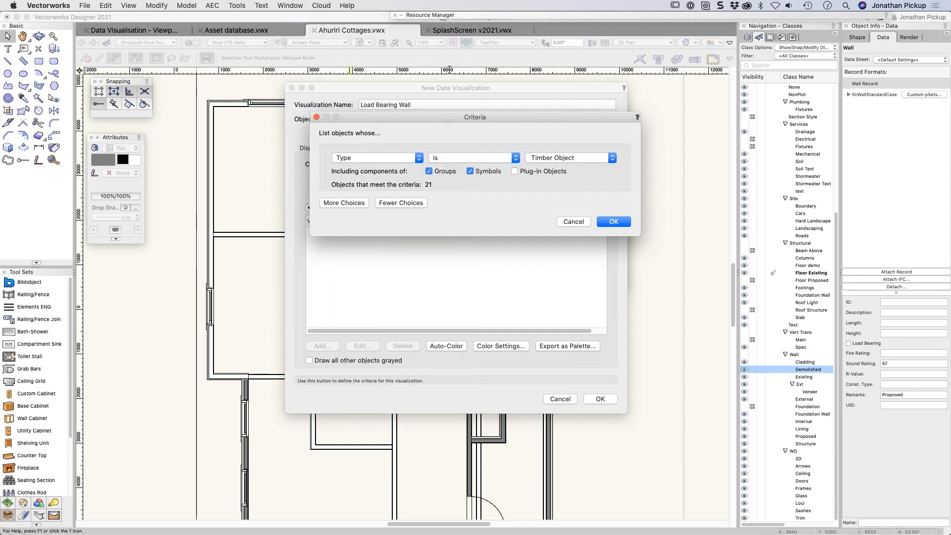
left_click(570, 158)
mouse_move(575, 526)
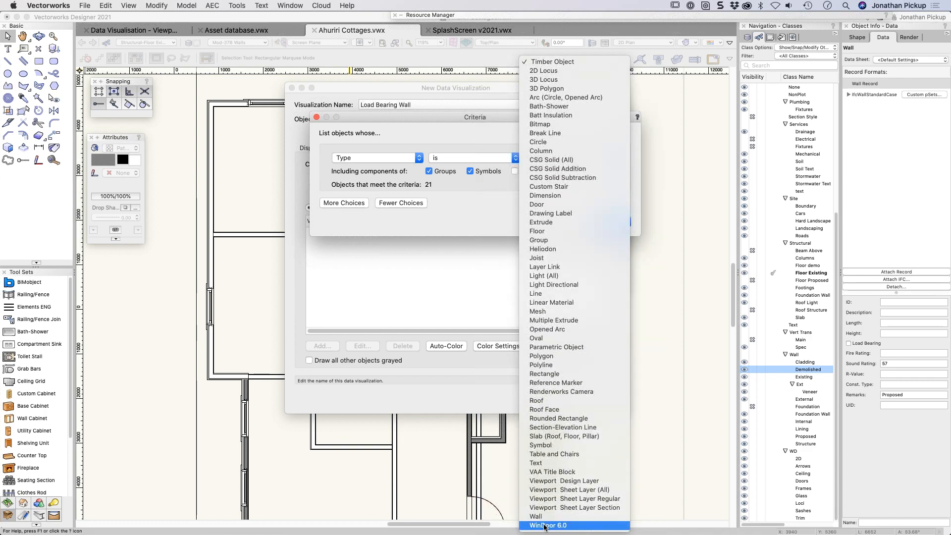
left_click(538, 431)
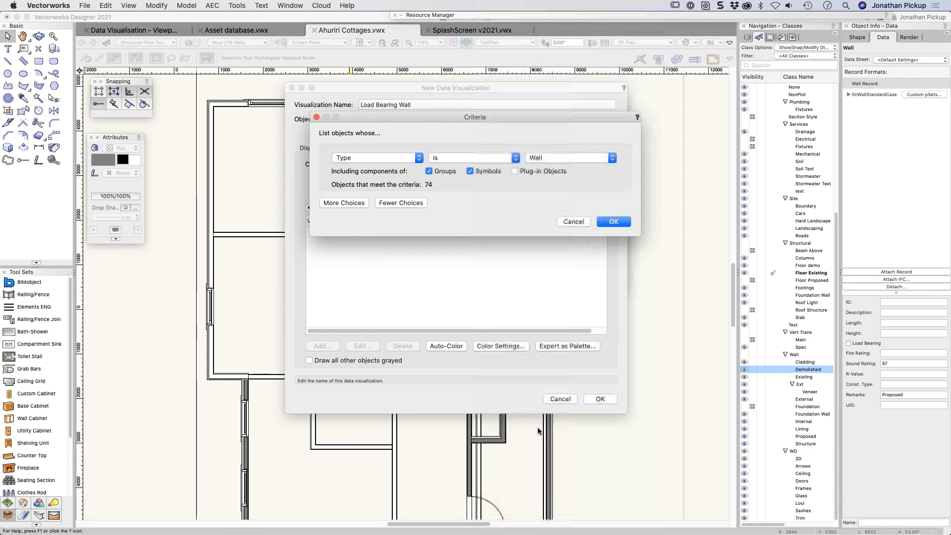
left_click(429, 171)
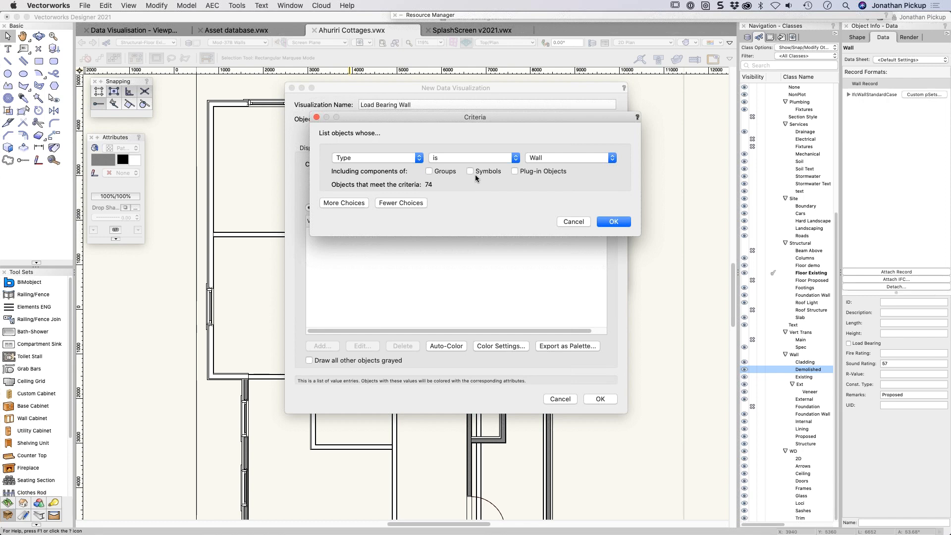
left_click(613, 222)
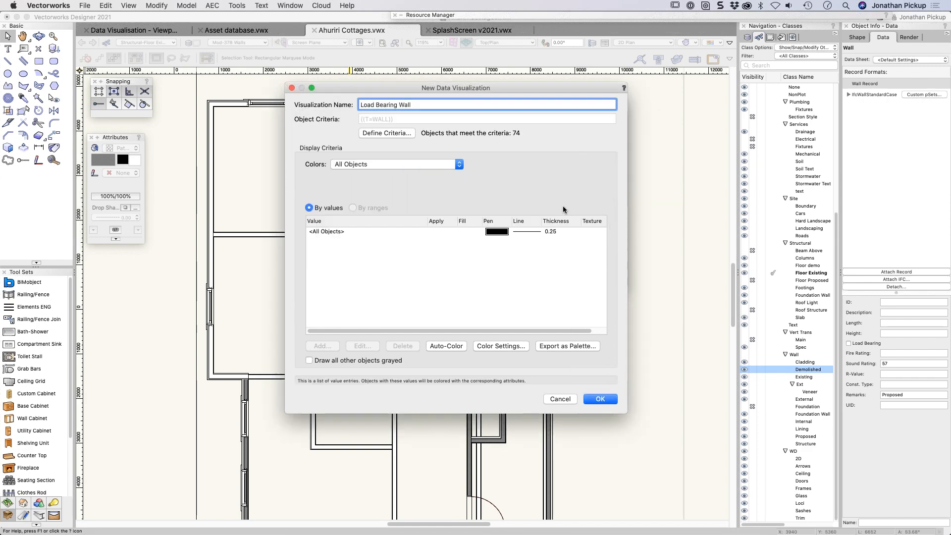
Set the display criteria to color objects using the Load Bearing field of the Wall Record.
left_click(381, 164)
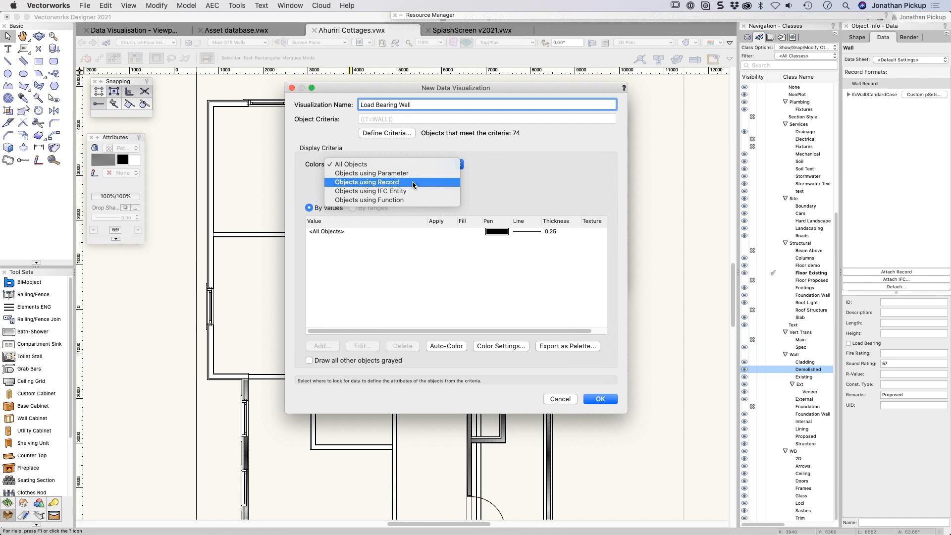
left_click(412, 182)
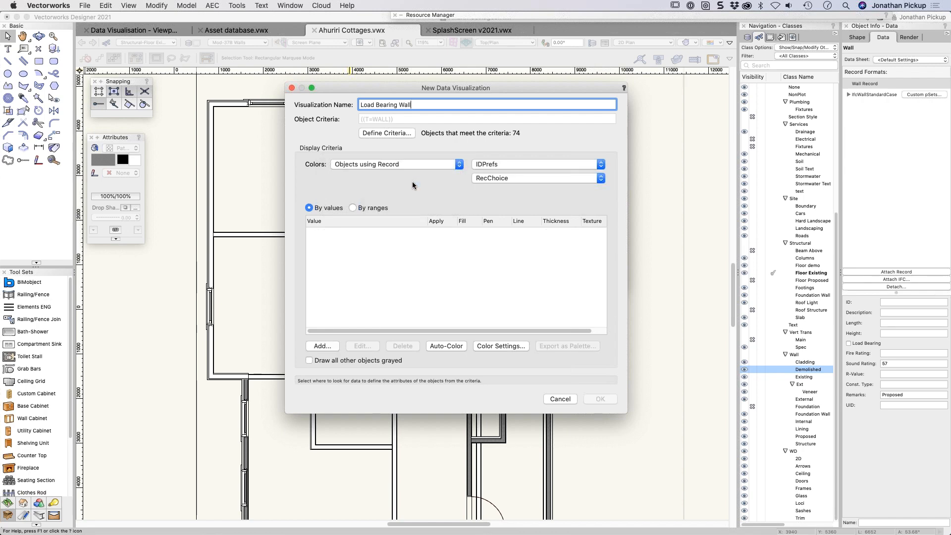
left_click(500, 165)
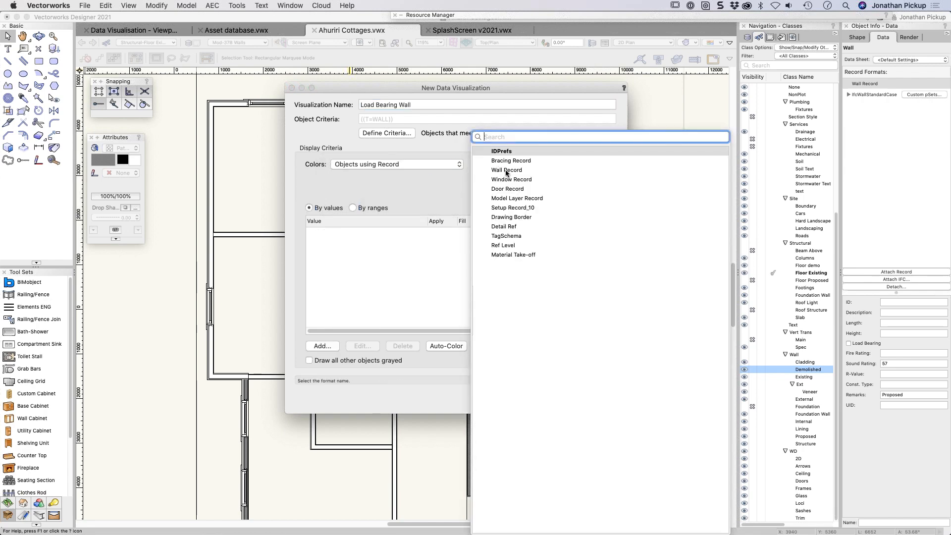
left_click(505, 171)
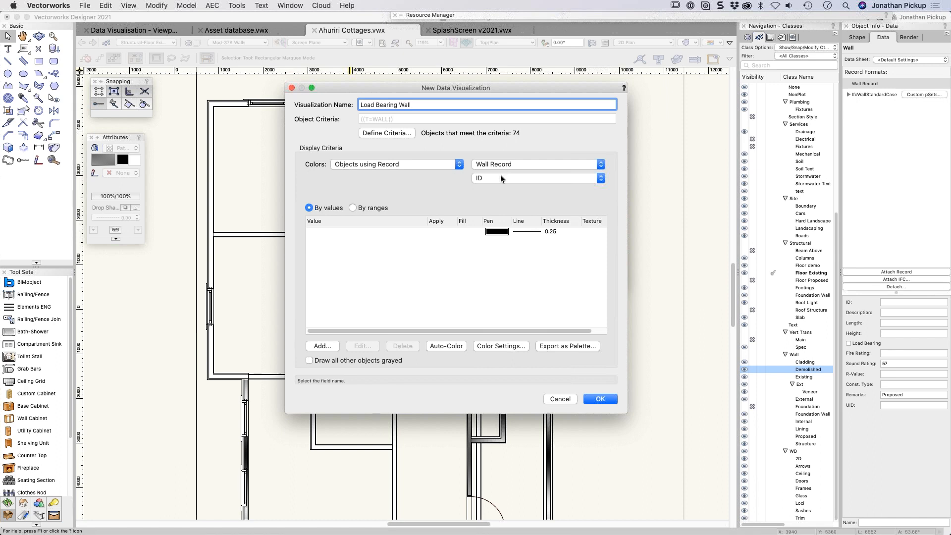
left_click(502, 179)
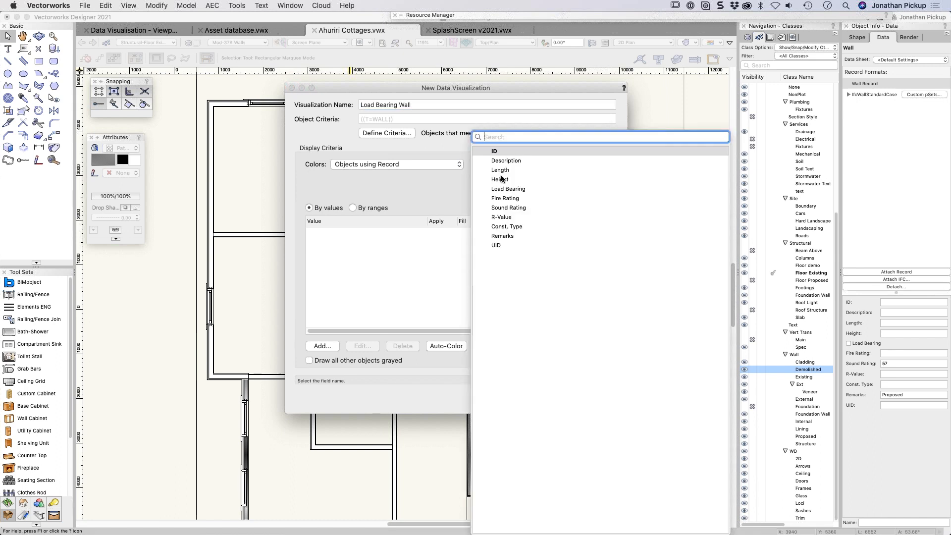
left_click(503, 189)
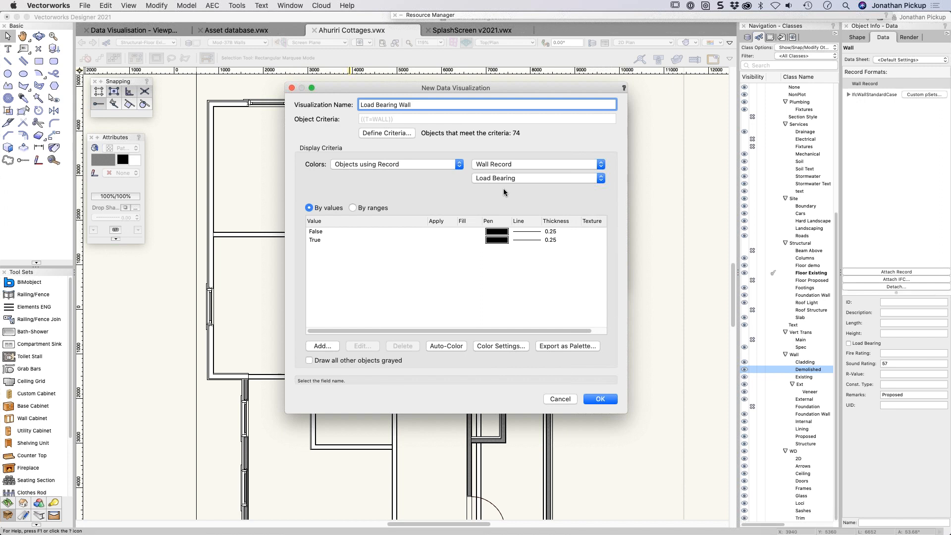
Apply a solid light grey fill and a 0.13 pen thickness to the False value of Load Bearing.
left_click(316, 234)
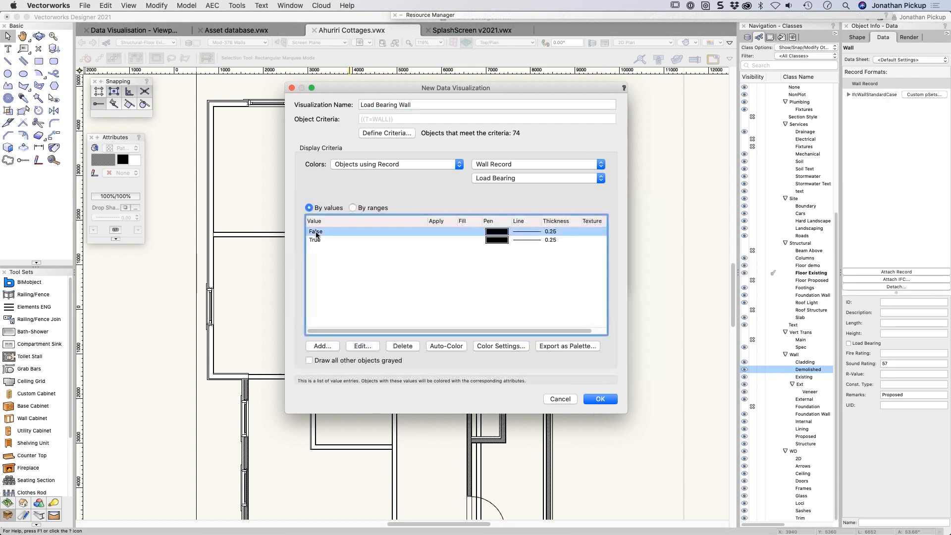
double_click(316, 234)
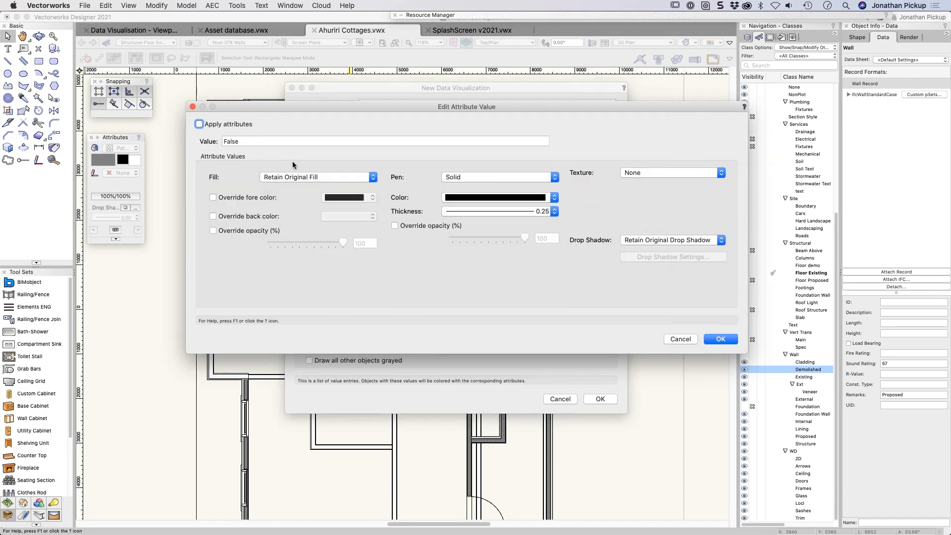
left_click(323, 176)
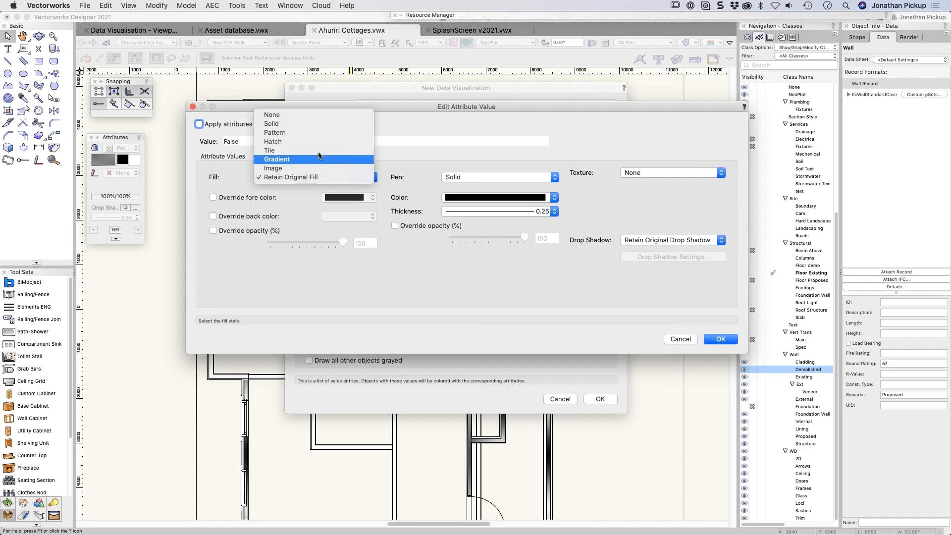
left_click(314, 124)
left_click(367, 197)
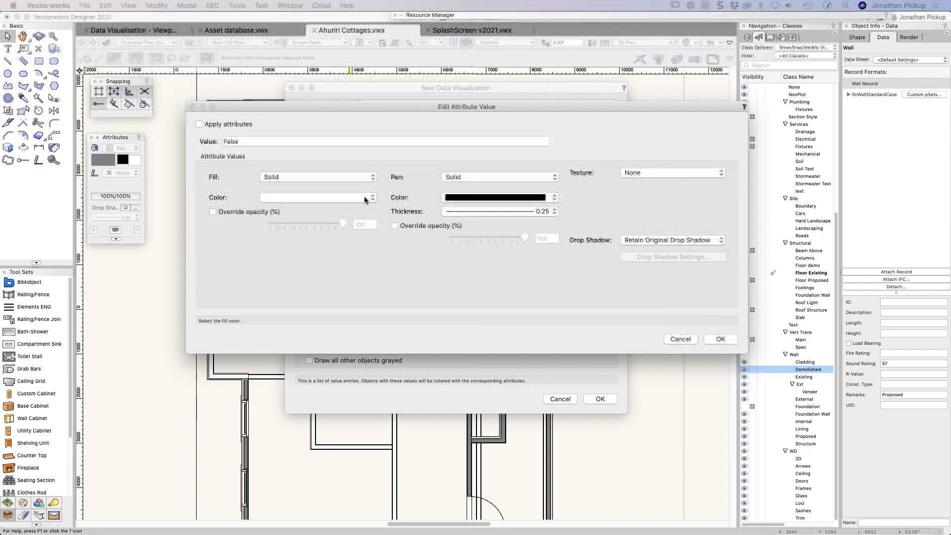
left_click(369, 196)
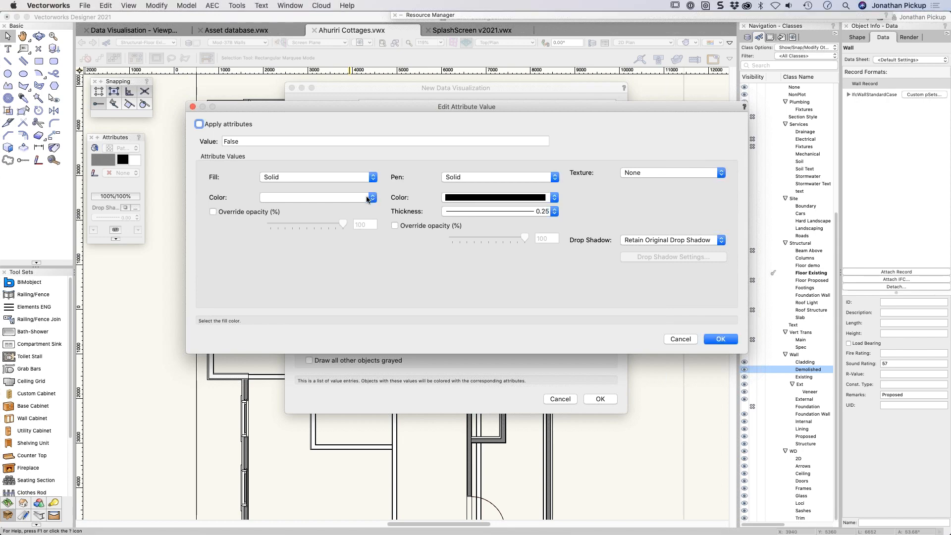
left_click(328, 198)
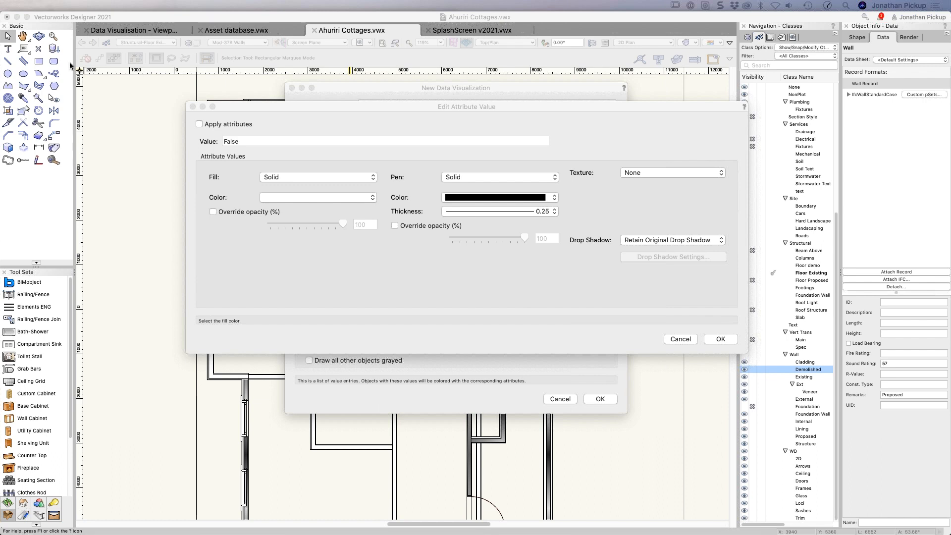
left_click(333, 199)
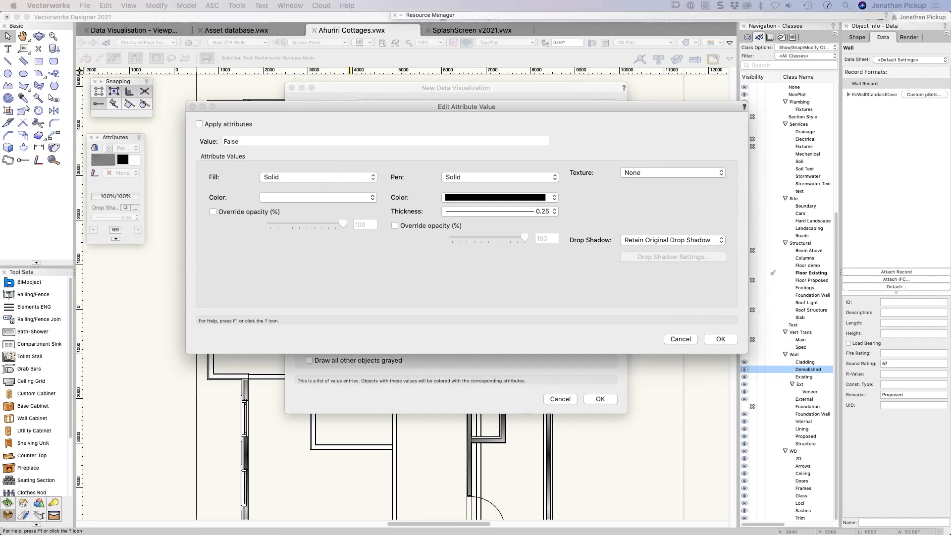
left_click(315, 198)
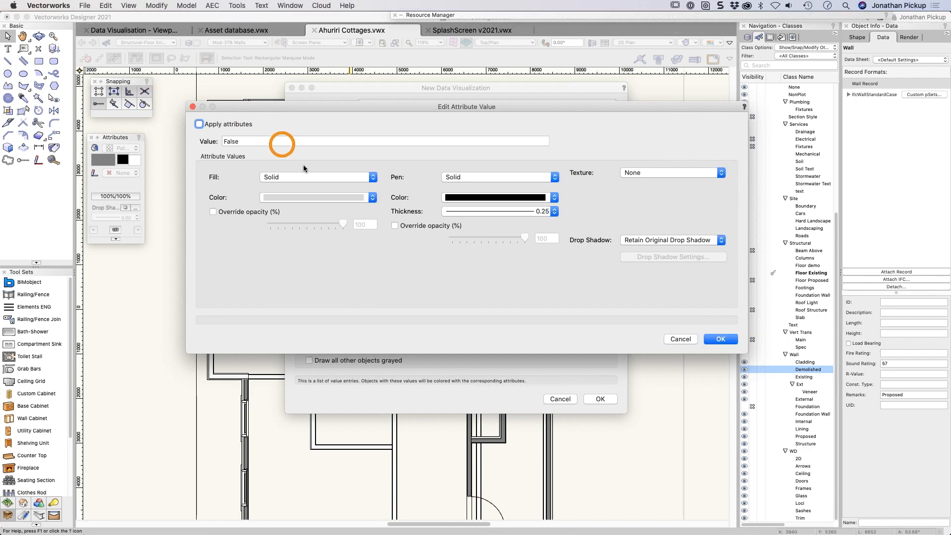
left_click(504, 210)
left_click(504, 199)
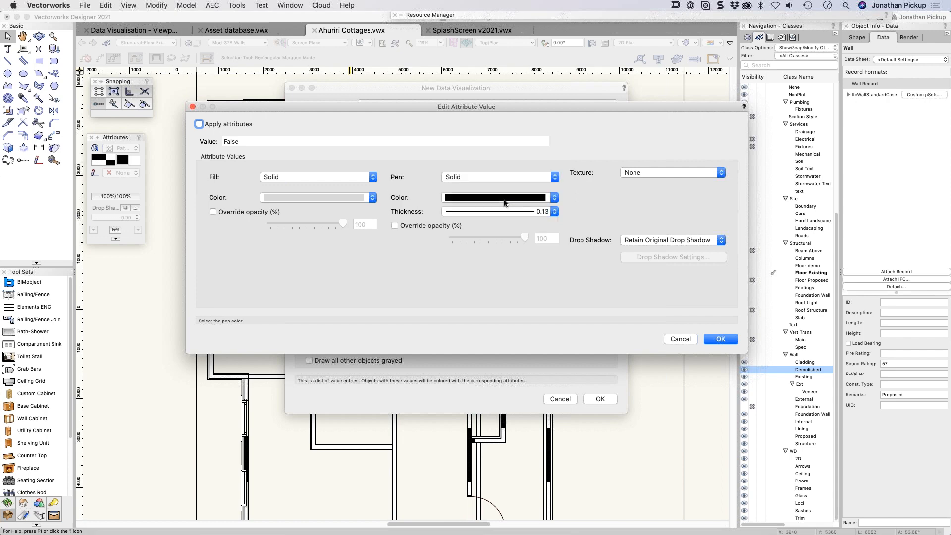
left_click(719, 339)
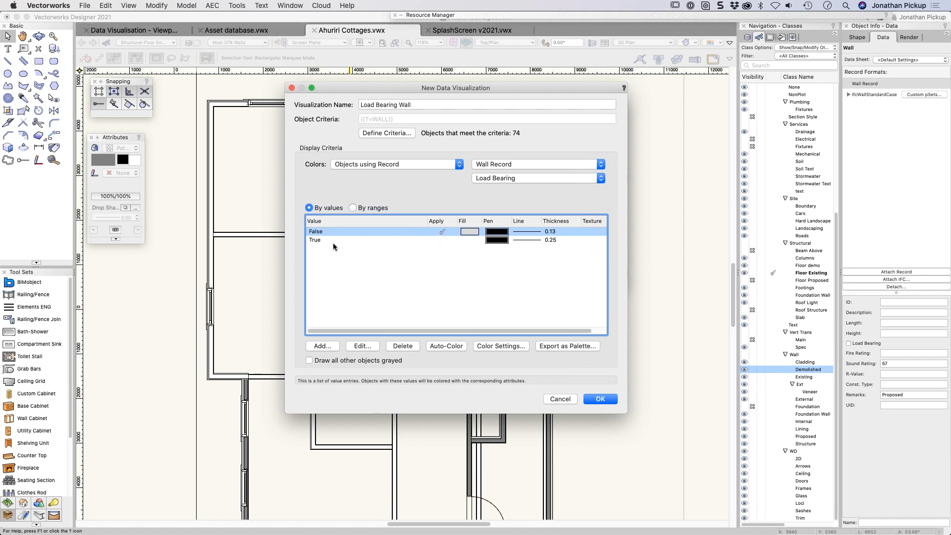
Apply a solid red fill and a 0.50 pen thickness to the True value of Load Bearing.
left_click(319, 240)
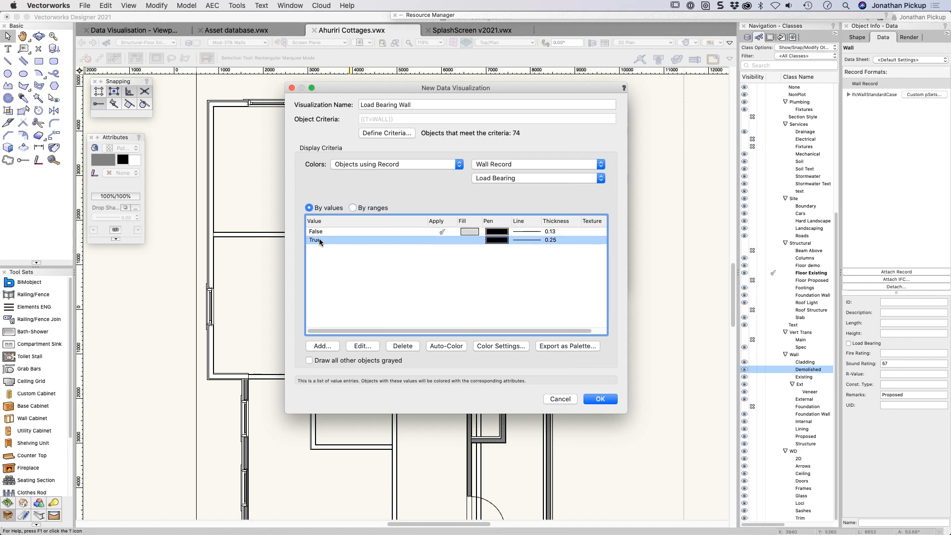
double_click(319, 240)
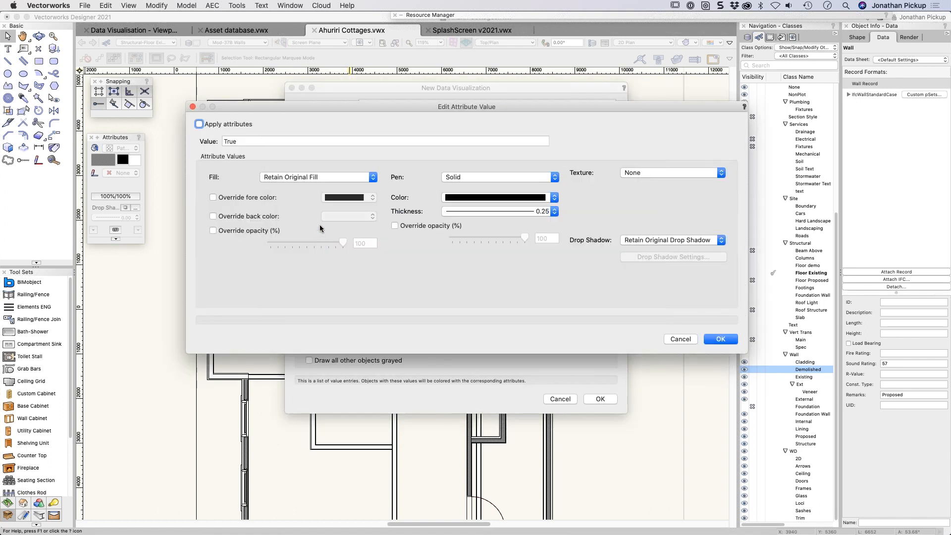
left_click(213, 126)
left_click(296, 177)
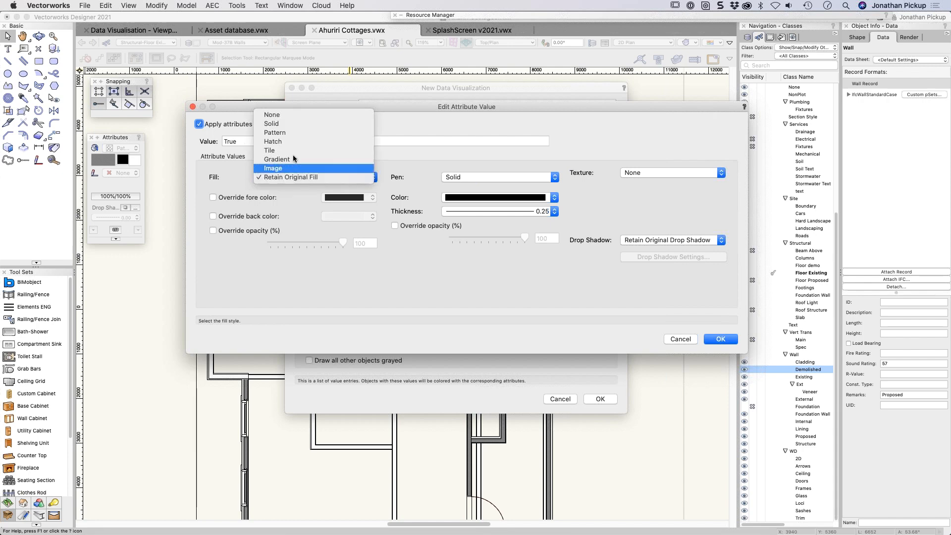
left_click(293, 124)
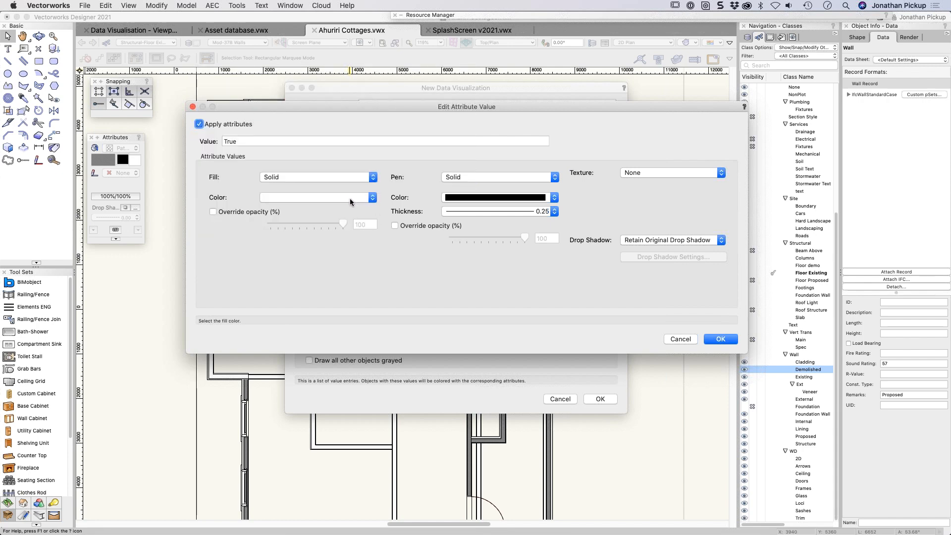
left_click(350, 198)
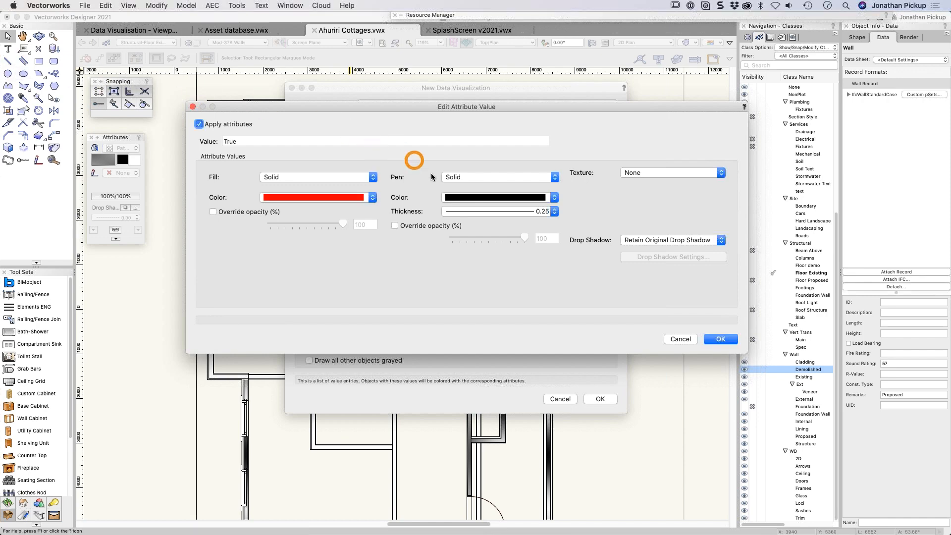
left_click(516, 212)
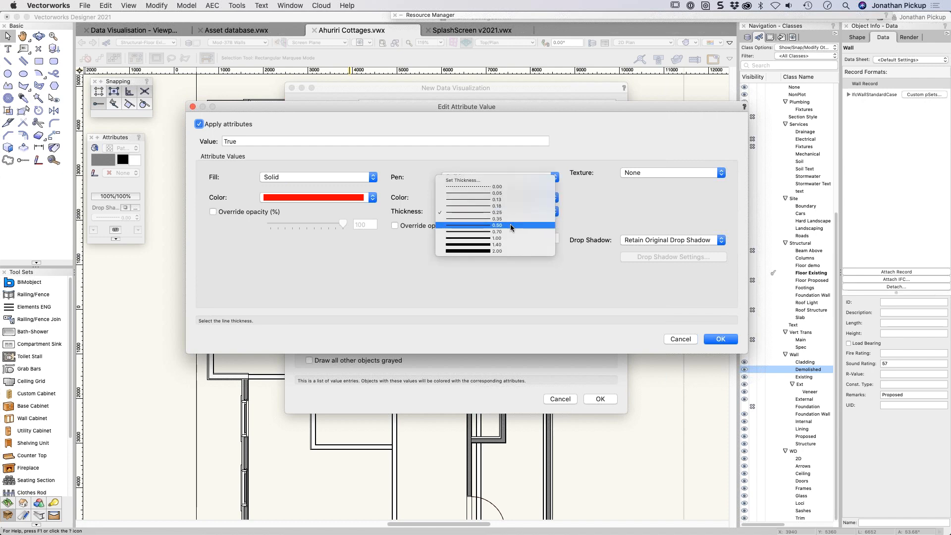
left_click(510, 224)
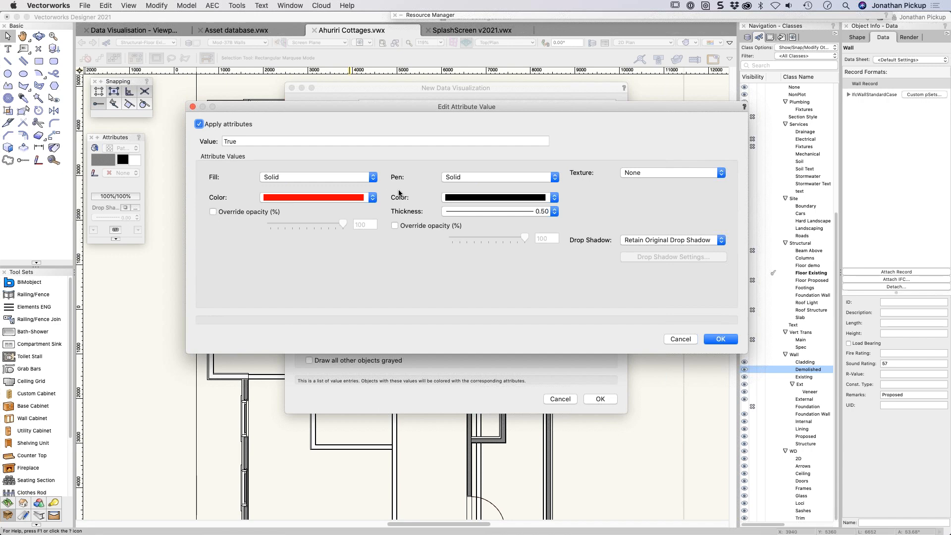
left_click(719, 339)
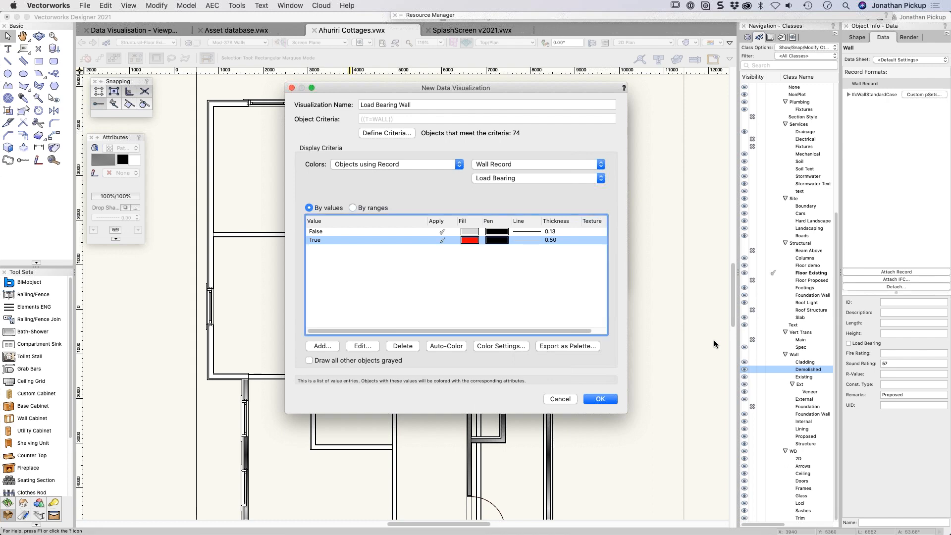
Save the new data visualization and activate Load Bearing Wall on the floor plan.
left_click(598, 398)
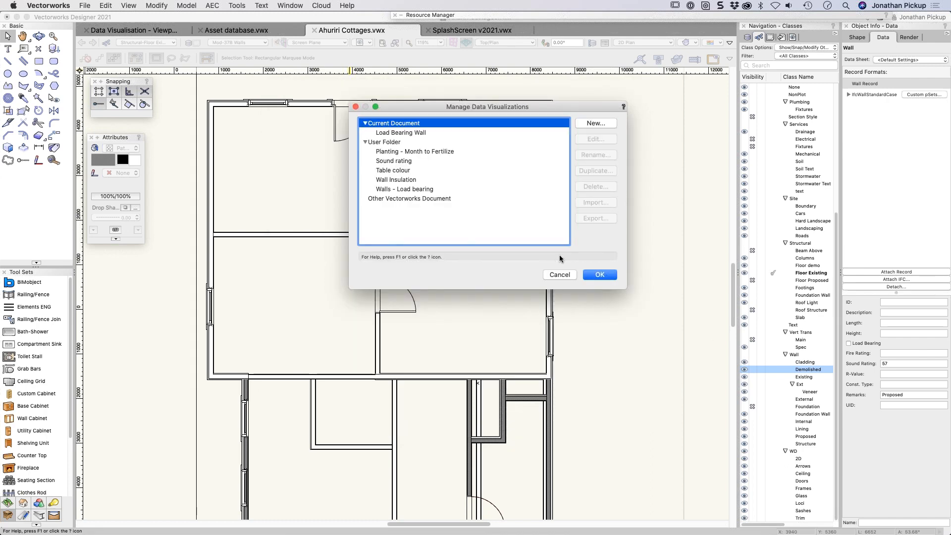
left_click(603, 277)
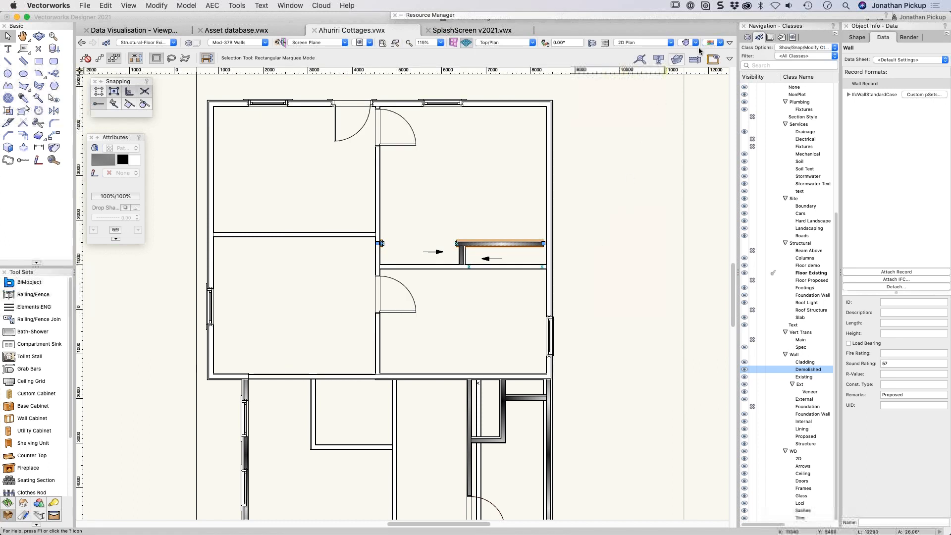
left_click(720, 43)
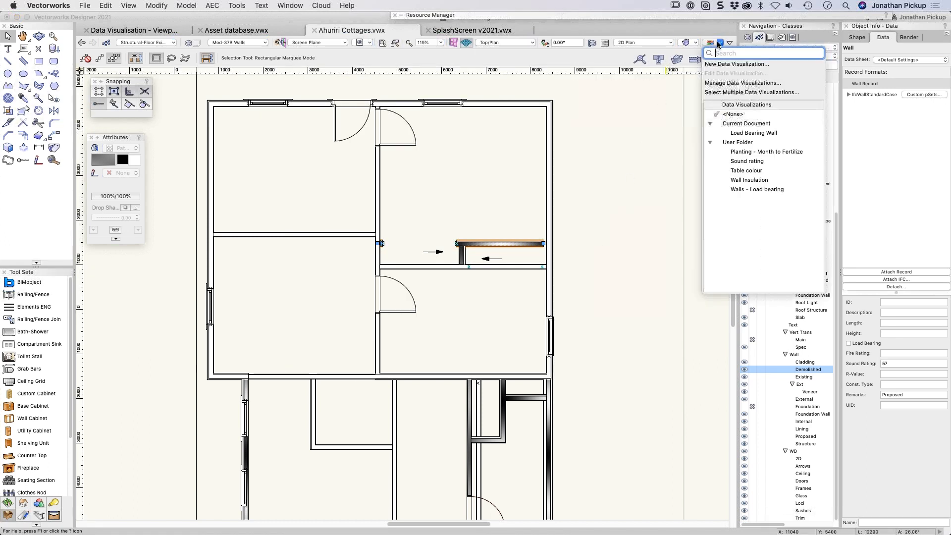
left_click(732, 134)
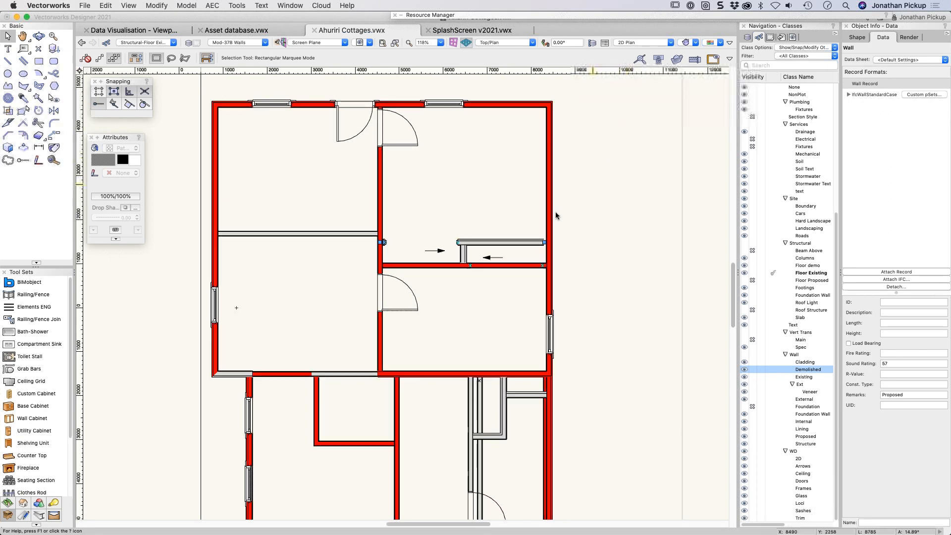
Hide the Demolished wall class and mark the short exterior wall at the step in the plan's left side as load bearing.
scroll(555, 212, "down", 2)
middle_click_drag(532, 174, 544, 182)
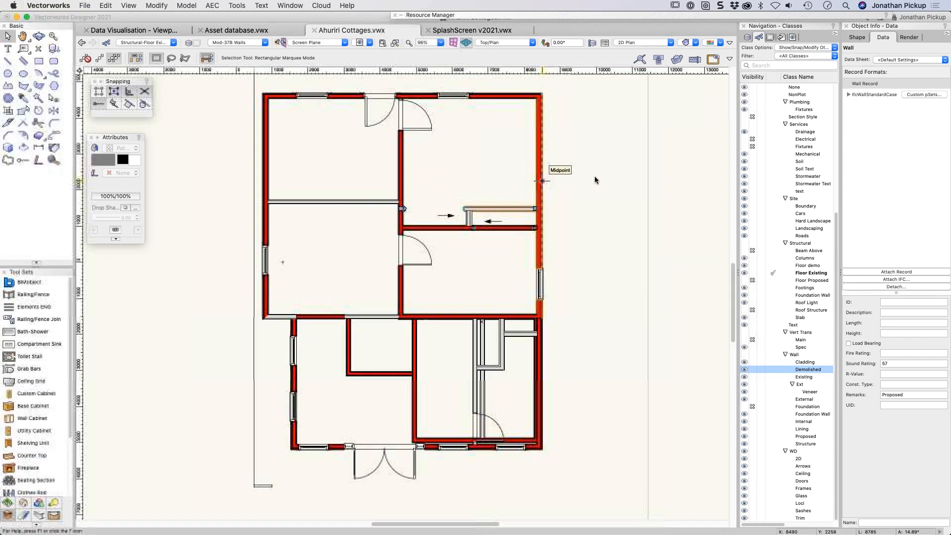
left_click(752, 369)
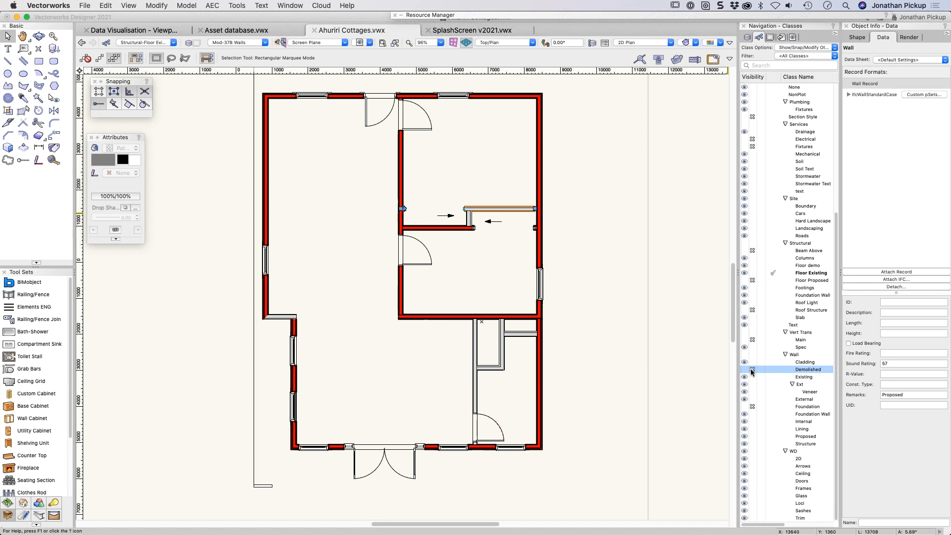
left_click(279, 317)
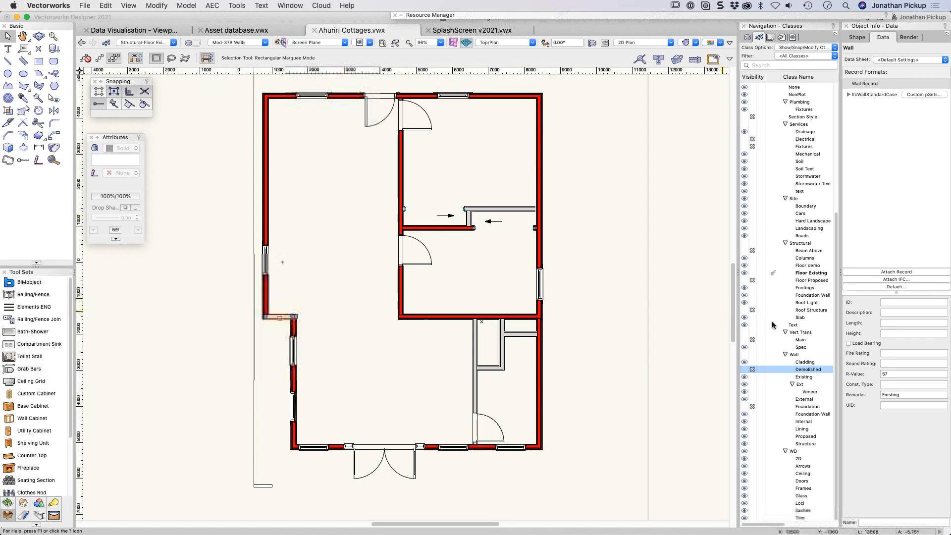
left_click(848, 343)
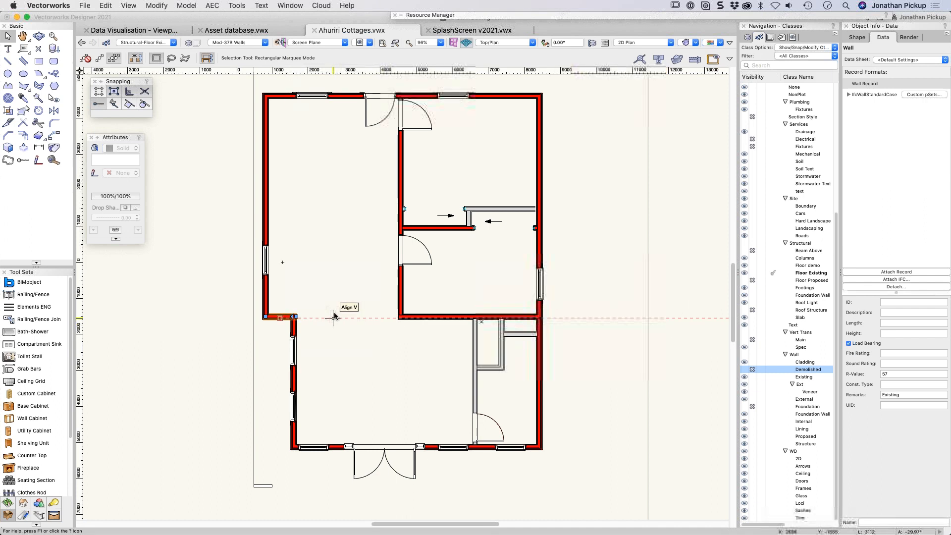
Show the Demolished wall class again and mark the demolished wall segment along the top of the small central room as load bearing.
left_click(744, 369)
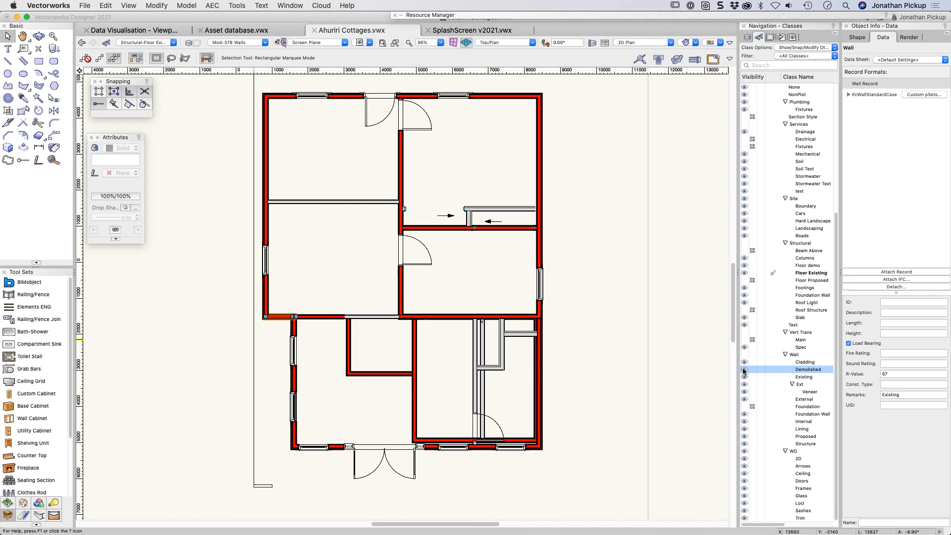
left_click(325, 317)
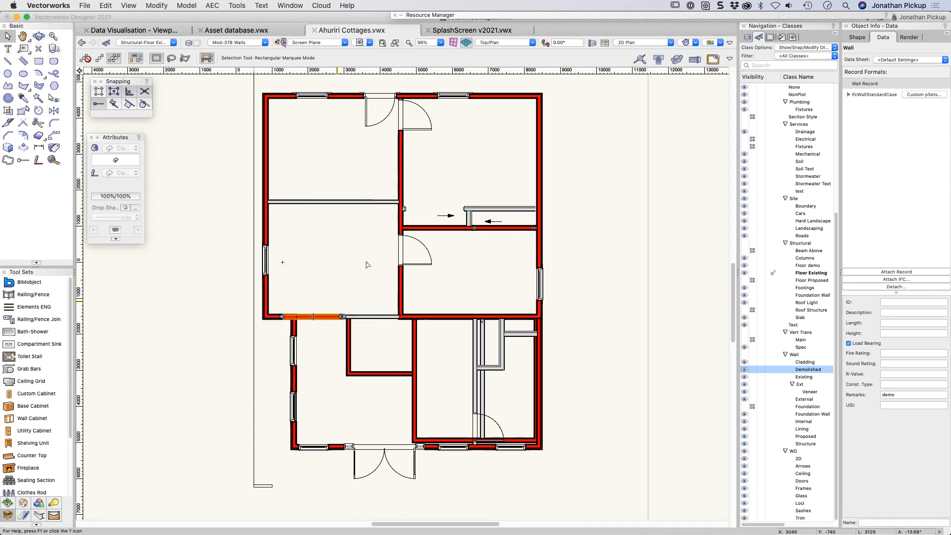
left_click(372, 317)
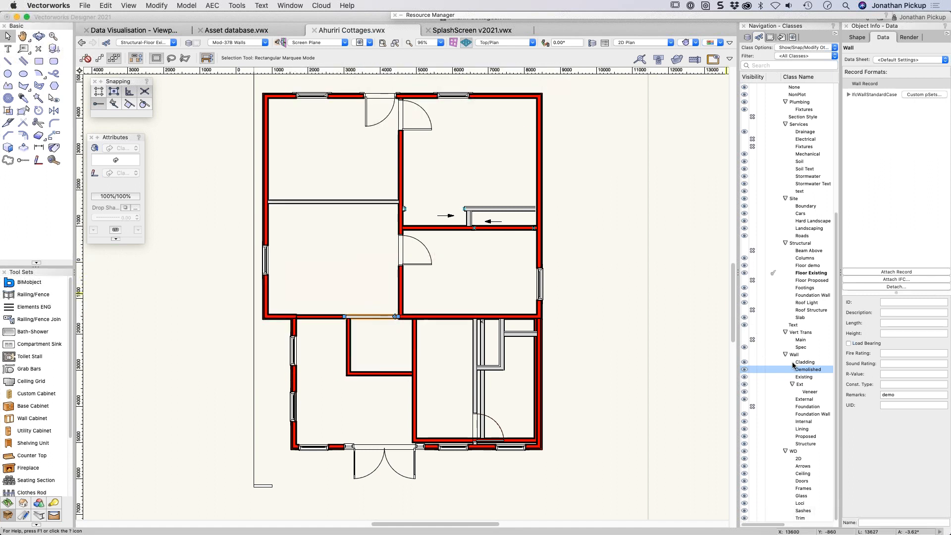
left_click(856, 342)
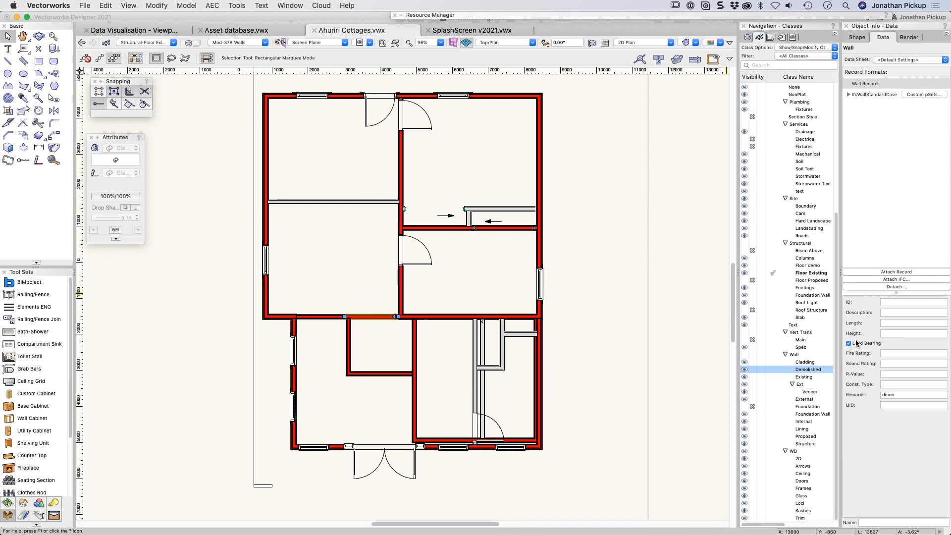
left_click(636, 327)
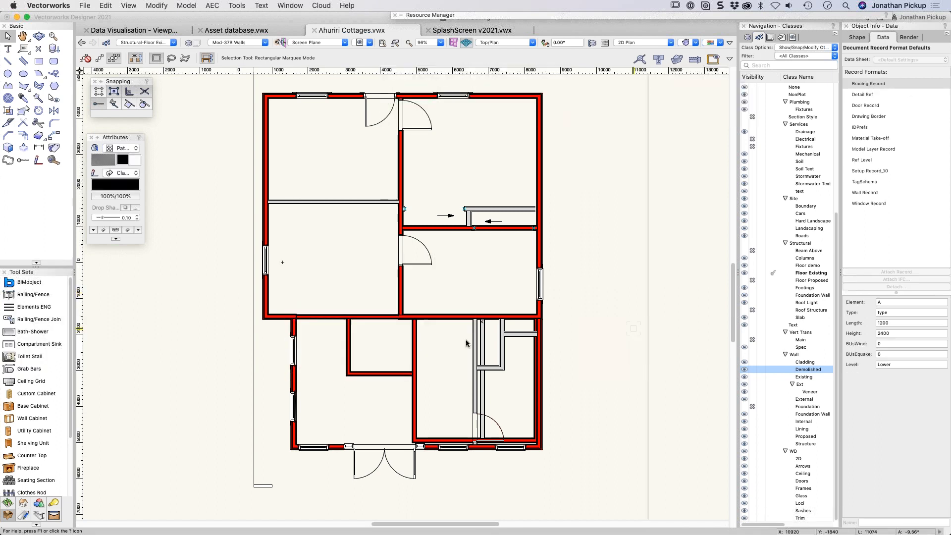
left_click(319, 319)
left_click_drag(320, 320, 368, 345)
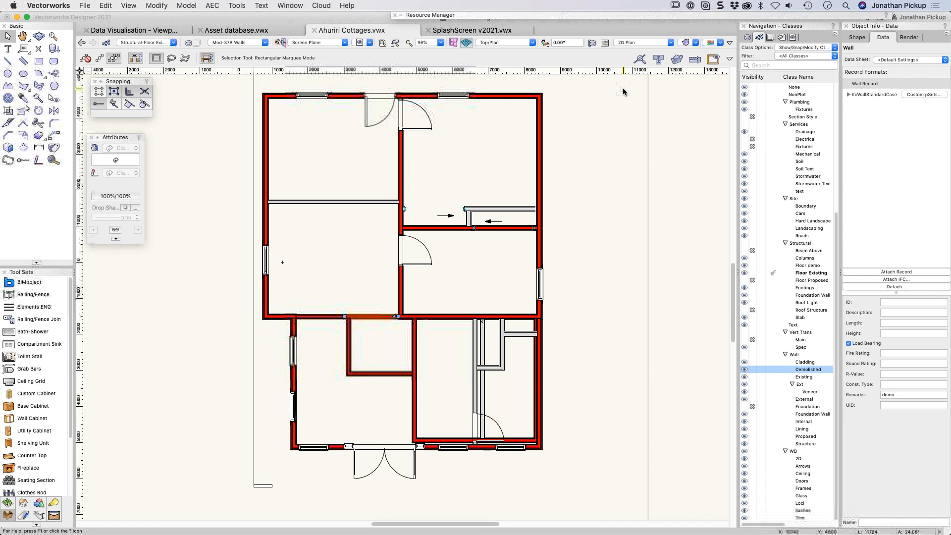
Create a new data visualization named Sound Insulation.
left_click(712, 44)
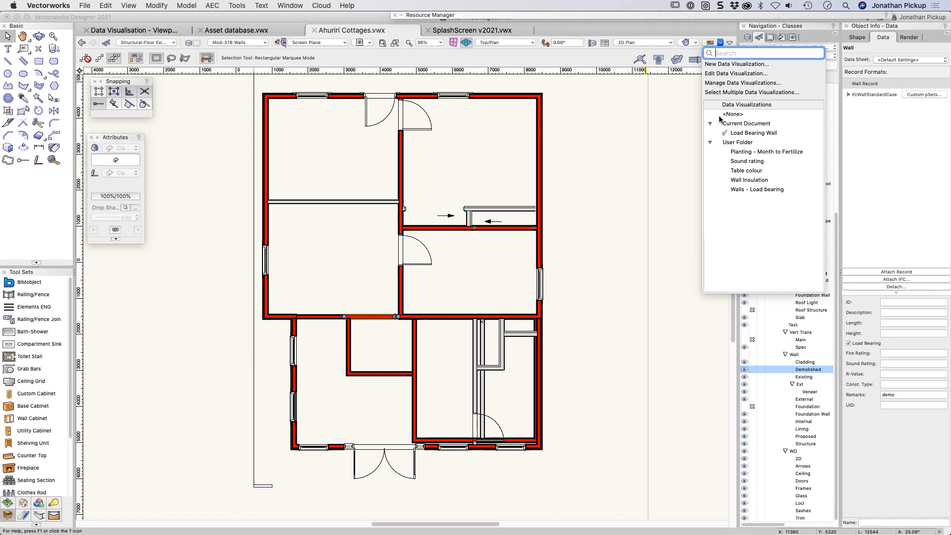
left_click(723, 65)
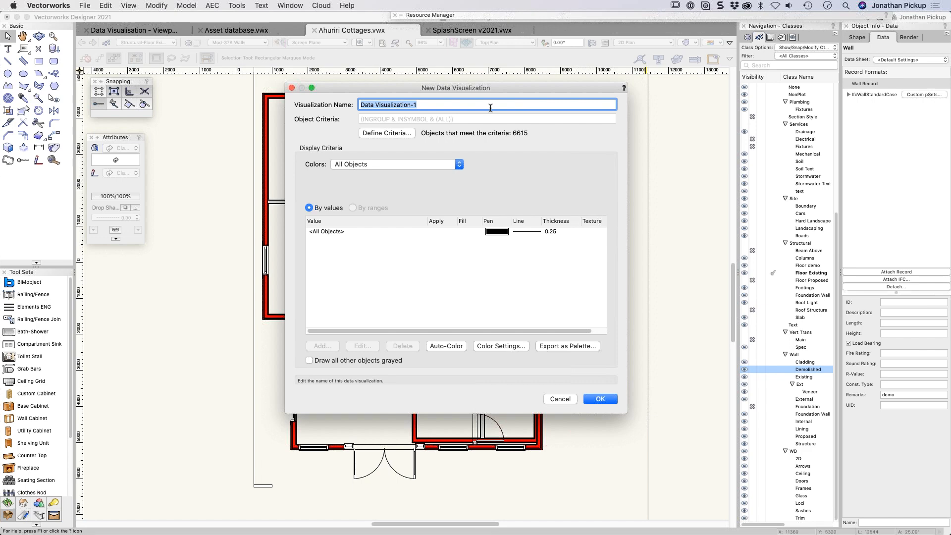
type("S")
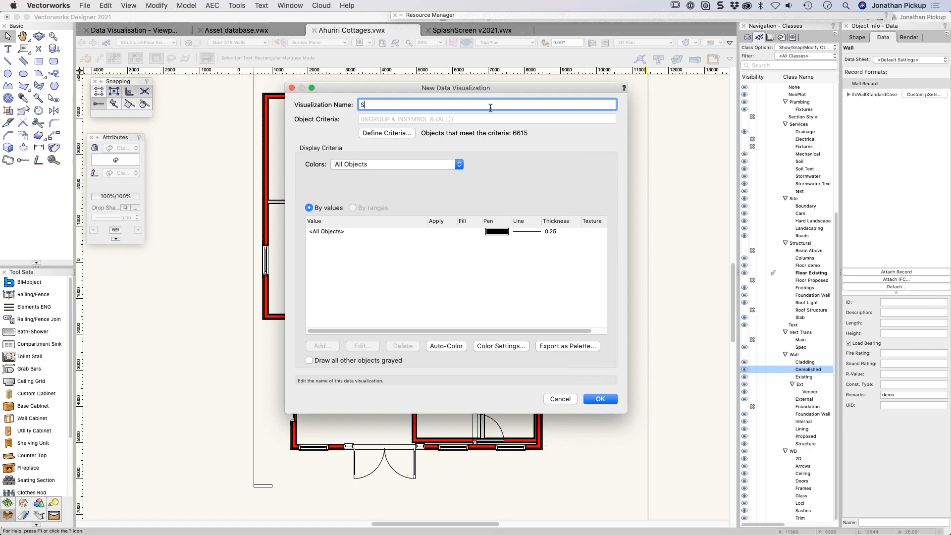
type("ound Insulation")
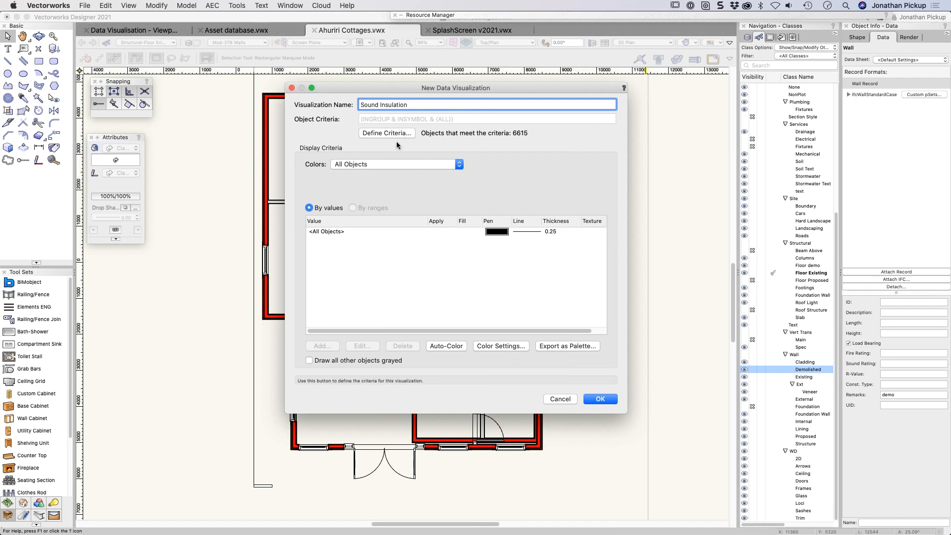
Set the display criteria to color objects using the Sound Rating field of the Wall Record.
left_click(387, 163)
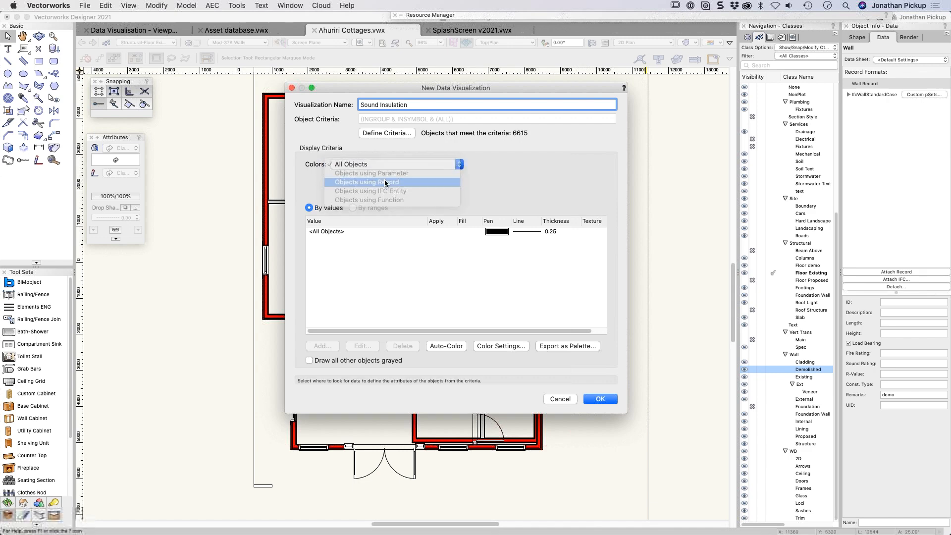
left_click(387, 182)
left_click(501, 174)
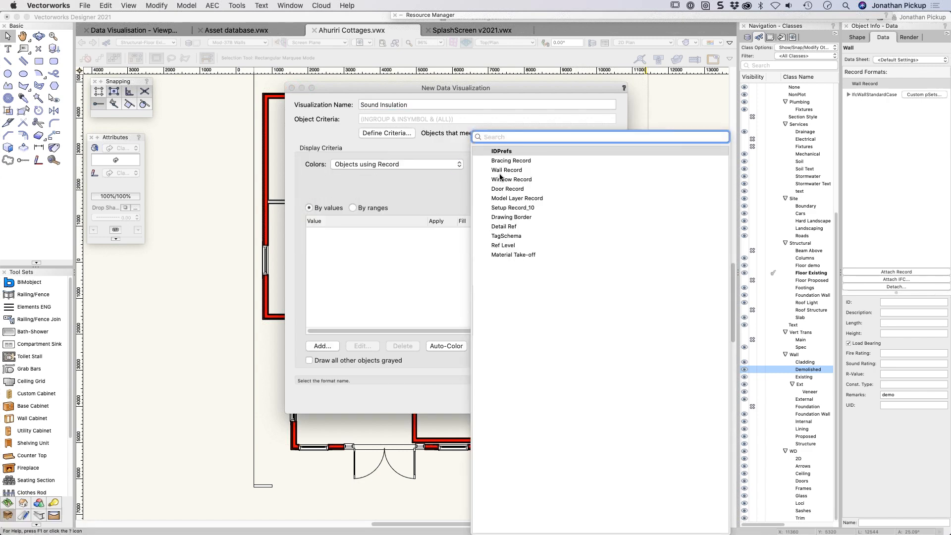
left_click(503, 171)
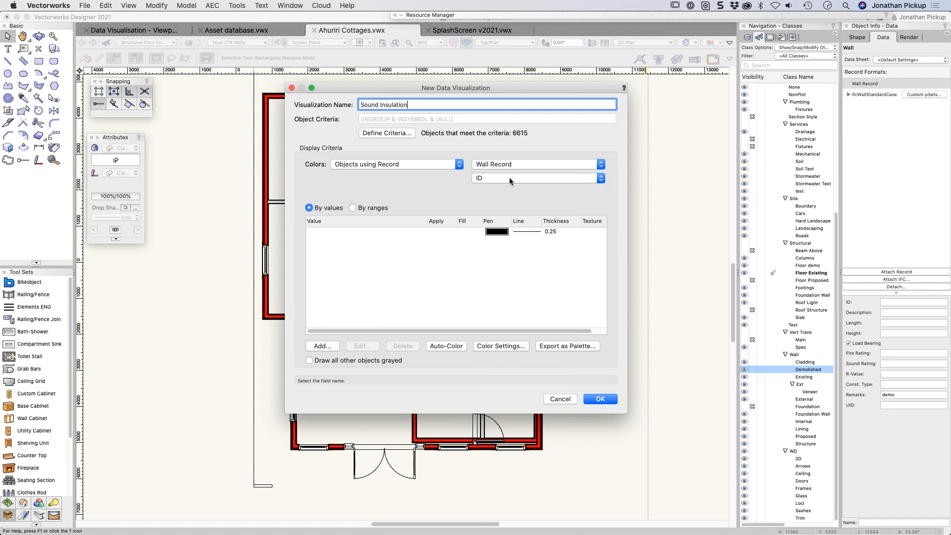
left_click(509, 181)
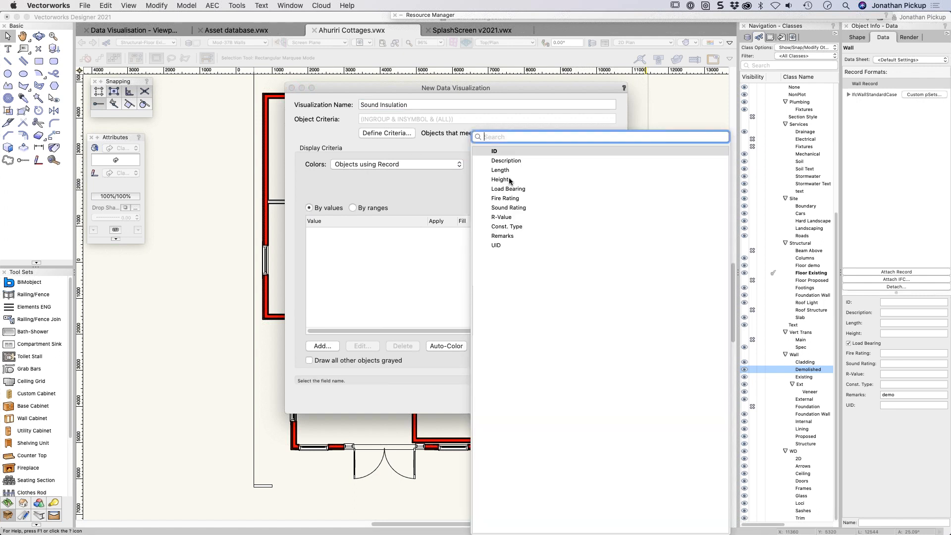
left_click(506, 208)
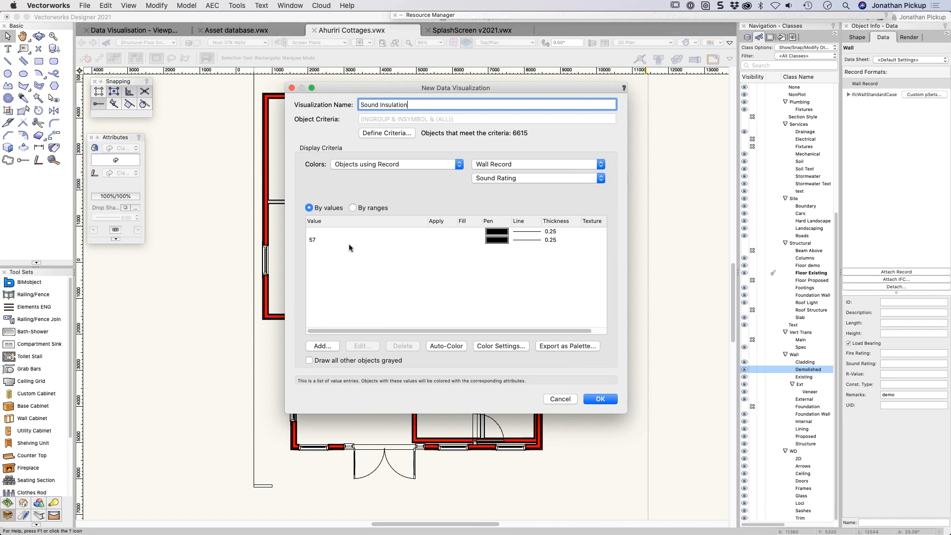
Apply a solid blue fill with 64% opacity to the Sound Rating value 57 and save the visualization.
double_click(323, 240)
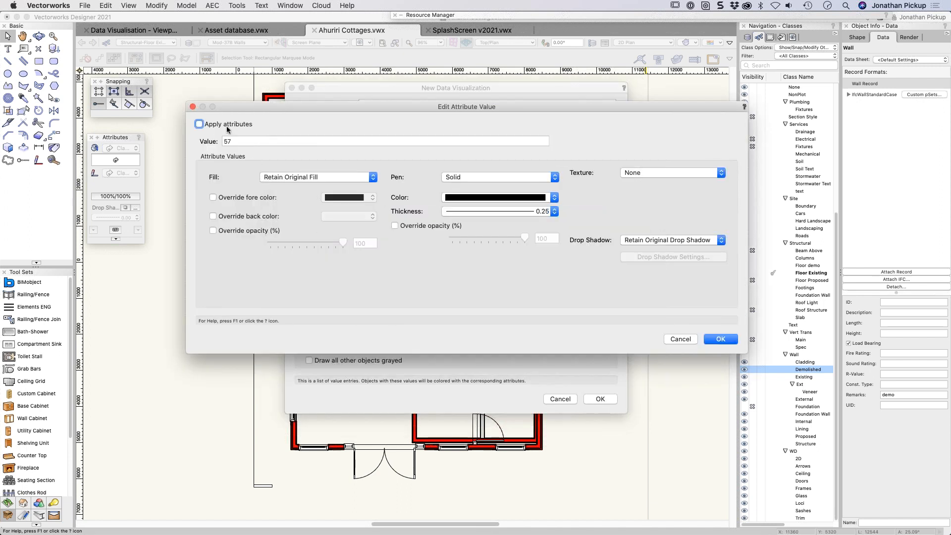
left_click(208, 126)
left_click(311, 177)
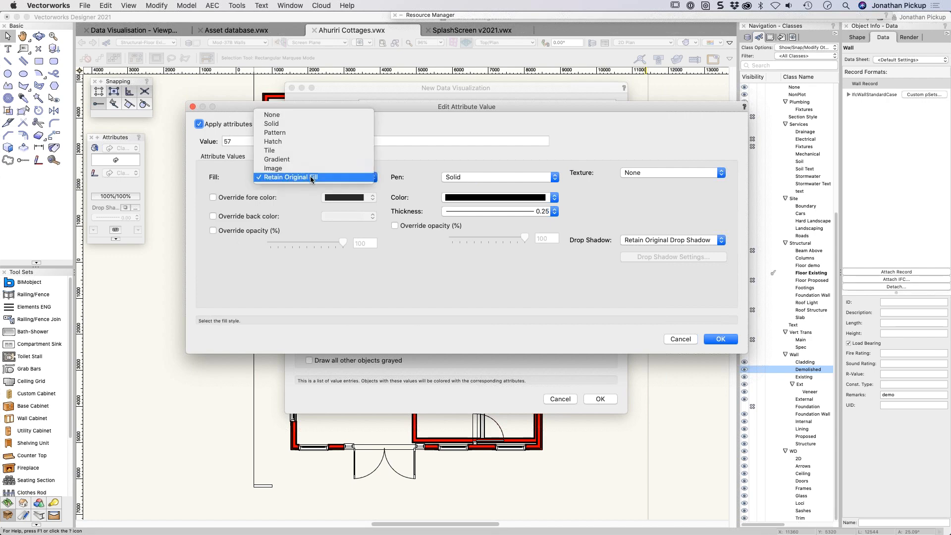
left_click(300, 123)
left_click(339, 198)
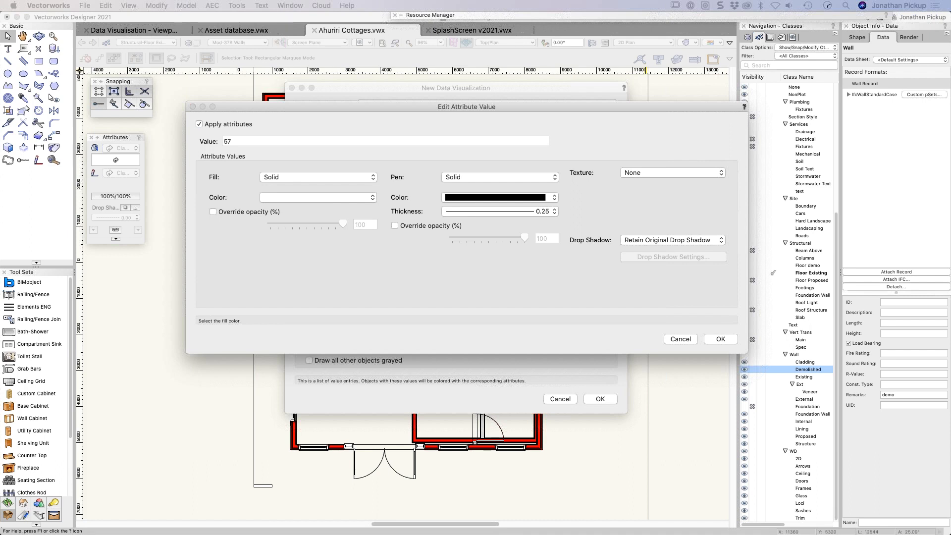
left_click(213, 211)
left_click_drag(341, 223, 315, 221)
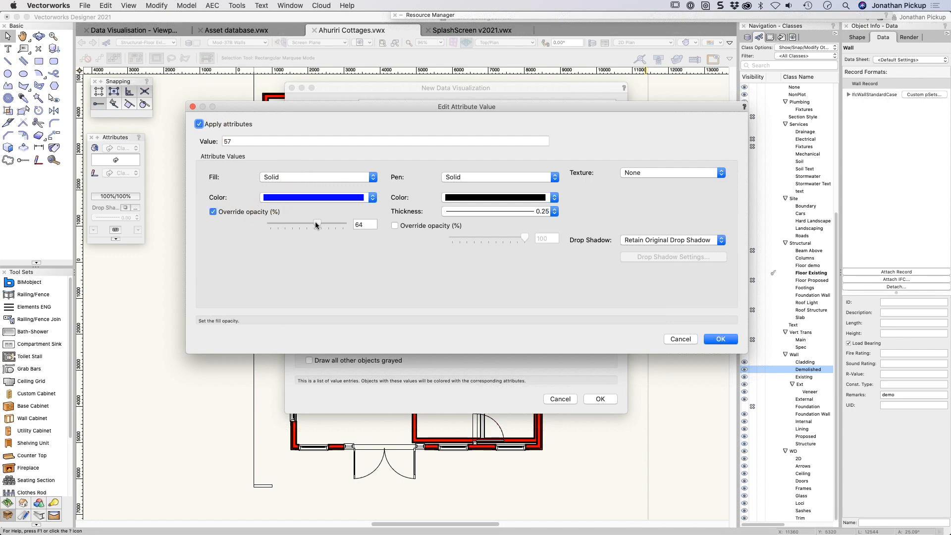
left_click(721, 339)
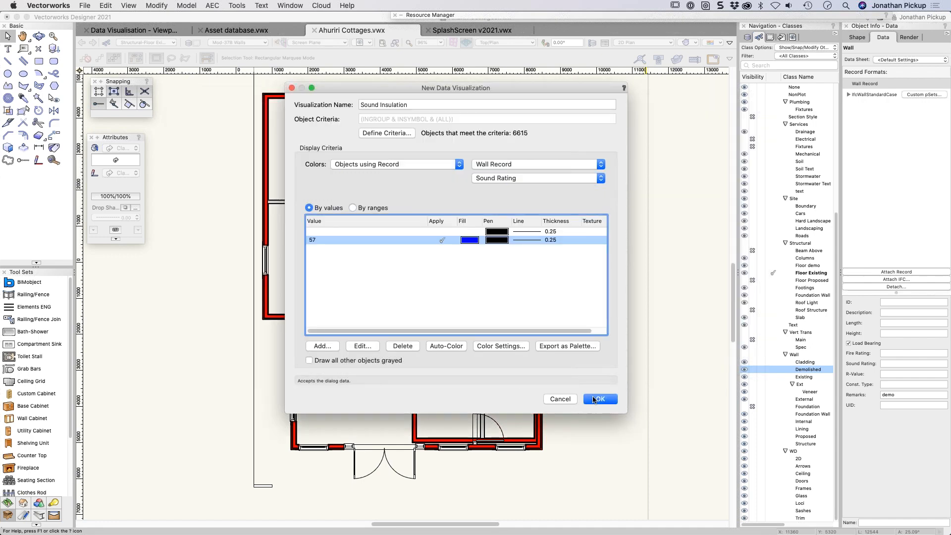
left_click(596, 399)
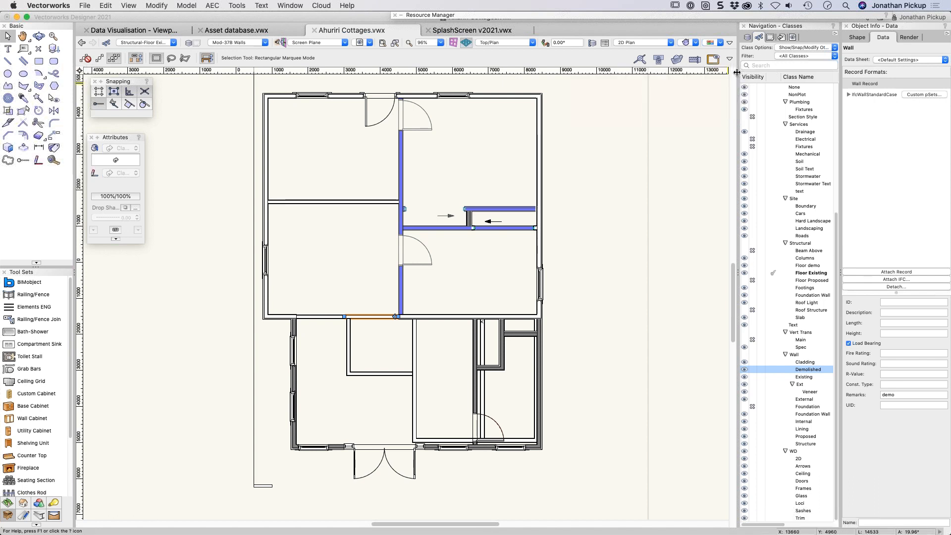
Compare the floor plan under the Load Bearing Wall visualization, then return to Sound Insulation.
left_click(715, 43)
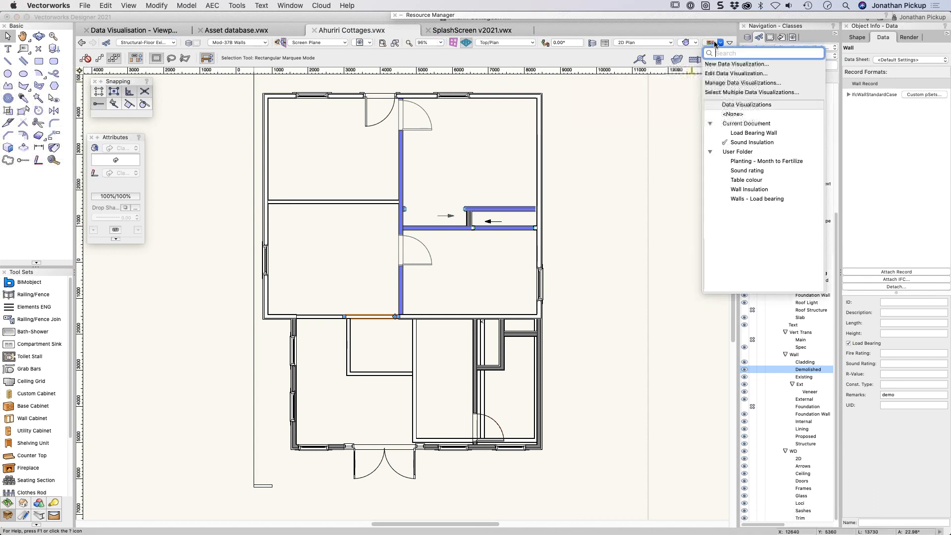
left_click(741, 135)
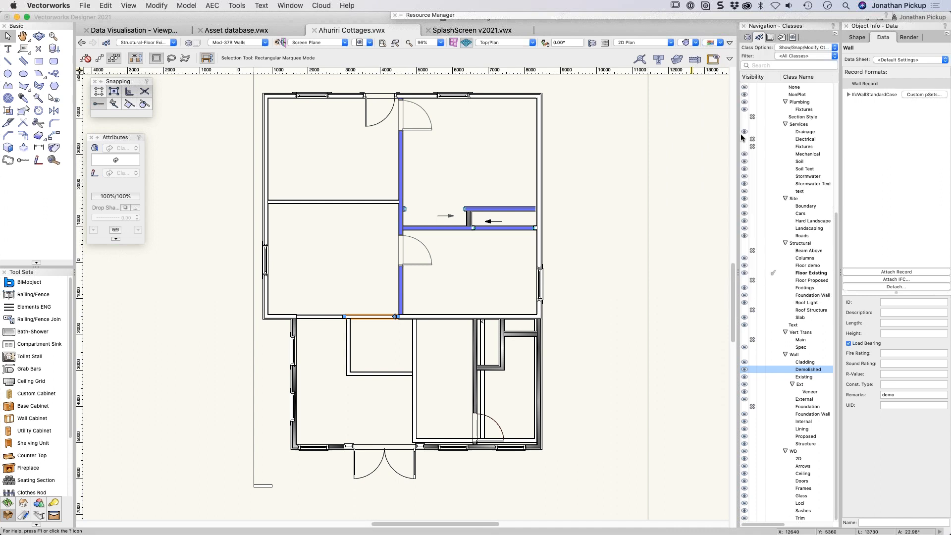
left_click(719, 42)
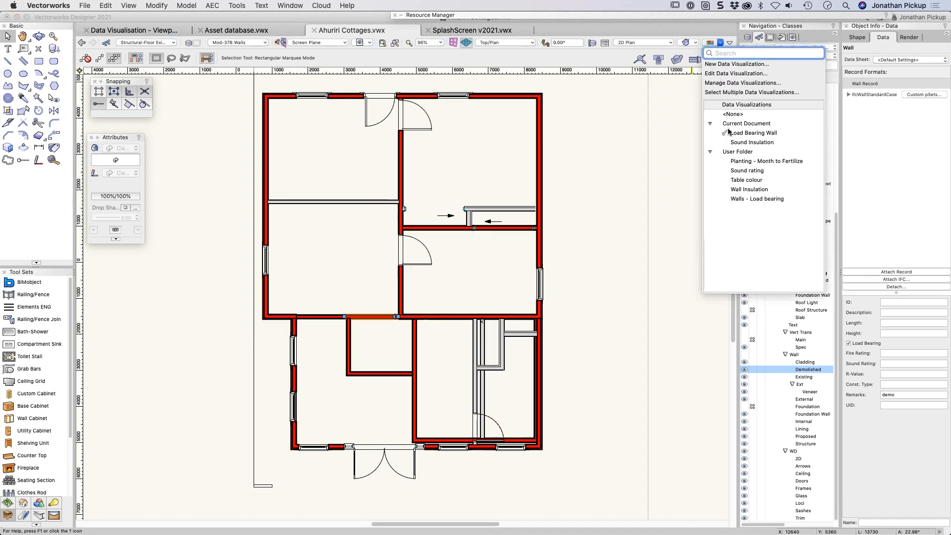
left_click(728, 143)
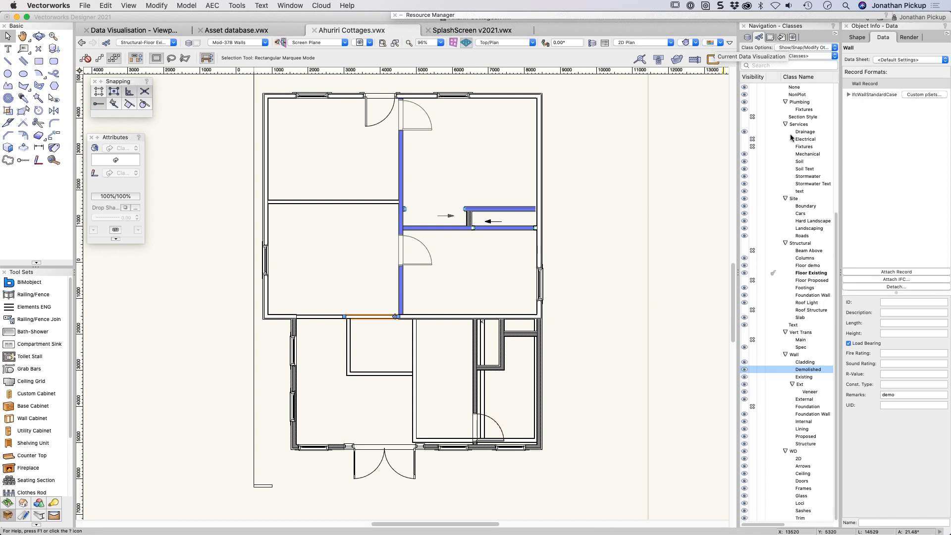
Hide the Demolished wall class and set the Sound Rating to 57 for the existing horizontal wall below the lower-right room.
left_click(753, 370)
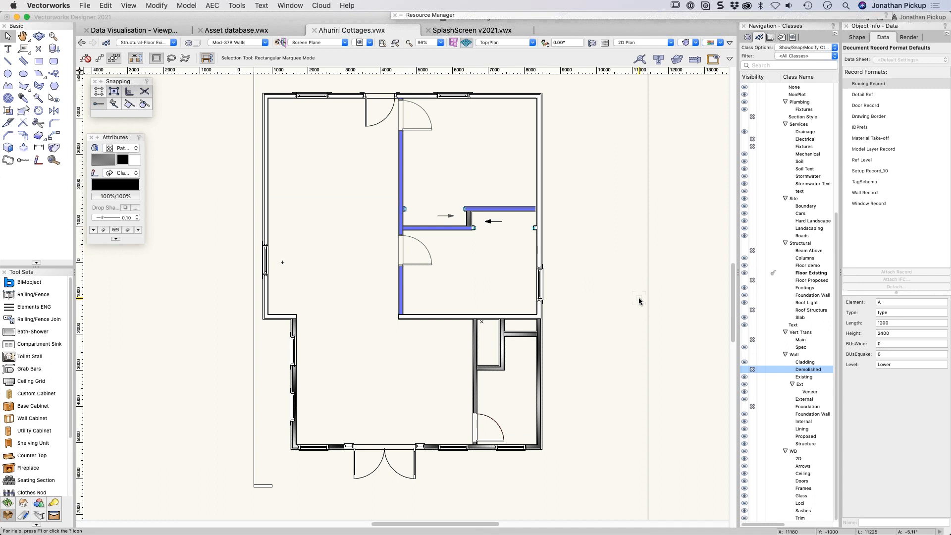
left_click(429, 316)
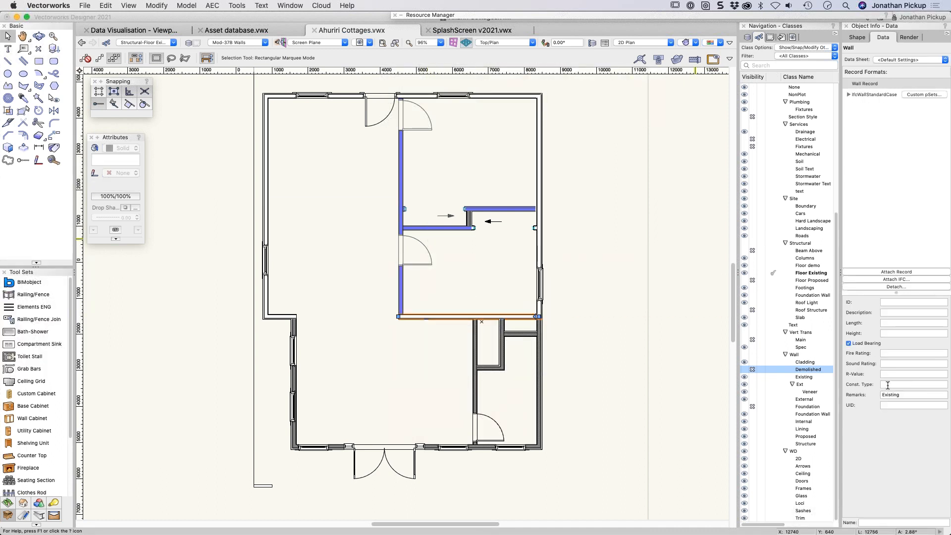
left_click(883, 364)
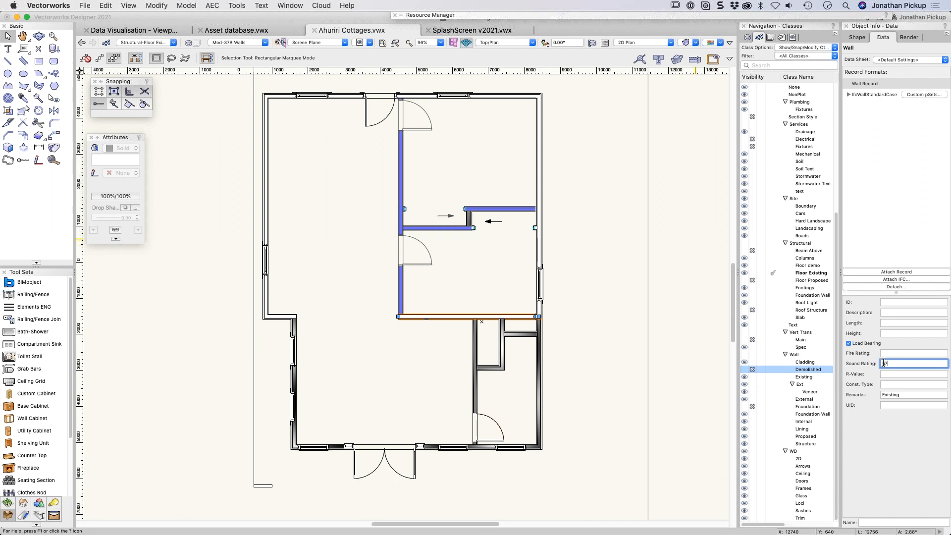
key("Return")
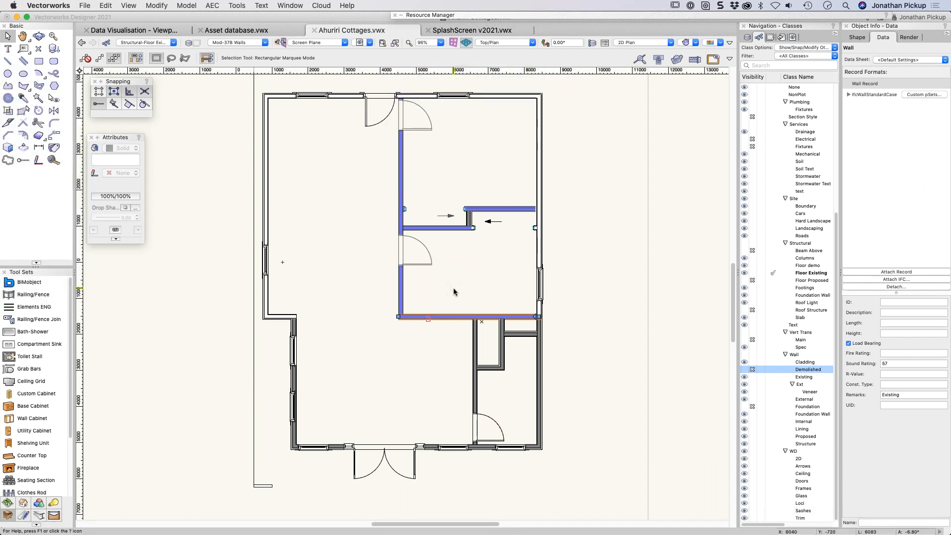
Set the Sound Rating to 57 for the proposed vertical wall between the large lower room and the small rooms beside it.
left_click(474, 380)
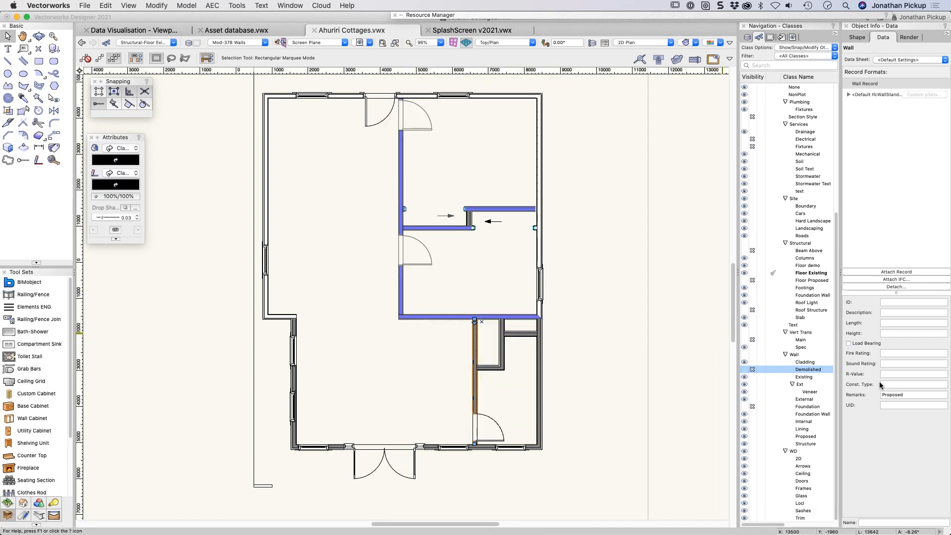
left_click(888, 365)
type("57")
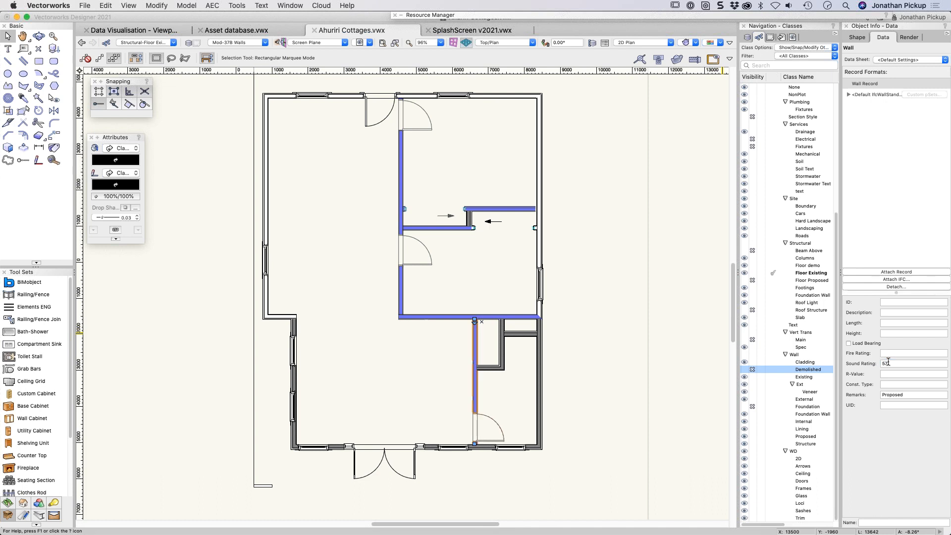
Clear the wall selection and switch to the Asset database drawing to view the plan around Rooms 1 to 11.
left_click(149, 214)
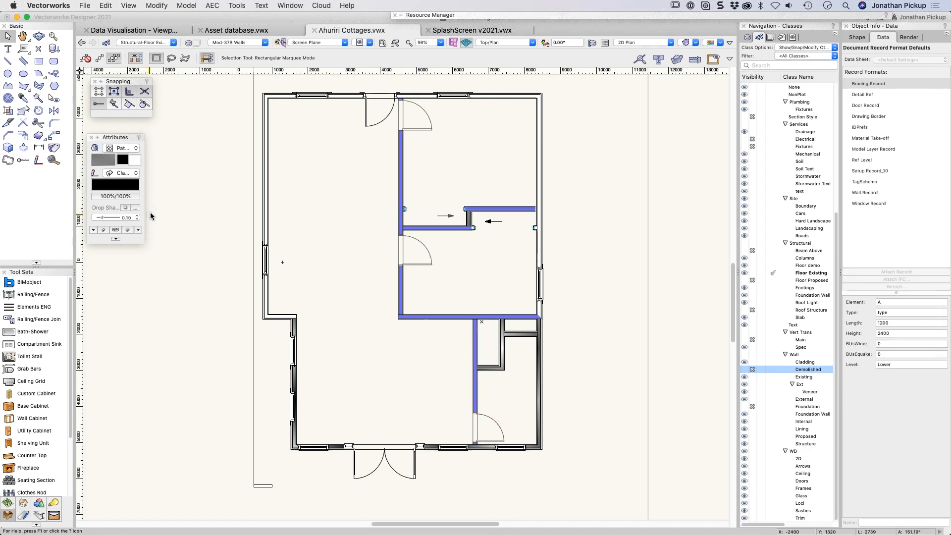
left_click(137, 32)
left_click(234, 30)
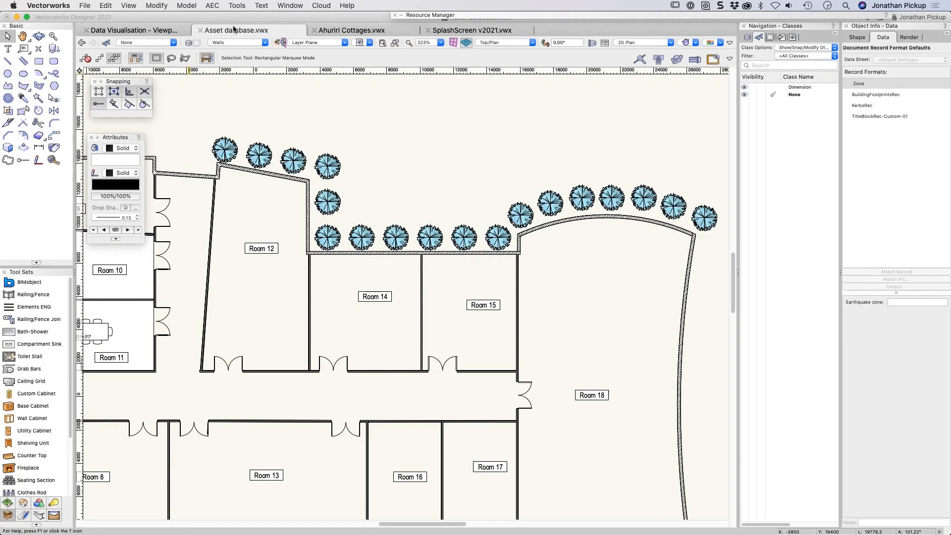
scroll(278, 253, "down", 3)
mouse_move(343, 219)
middle_mouse_down()
mouse_move(532, 212)
mouse_move(449, 244)
middle_mouse_up()
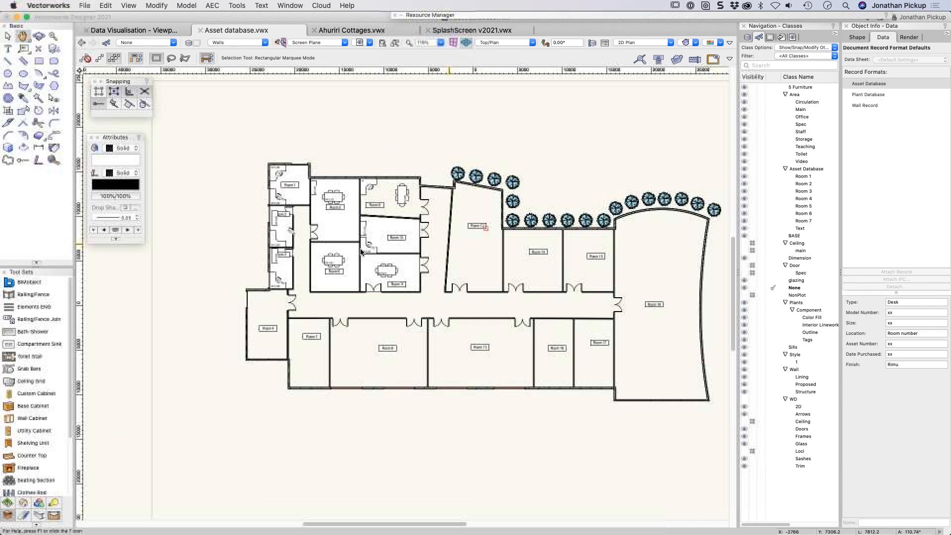
scroll(360, 252, "up", 5)
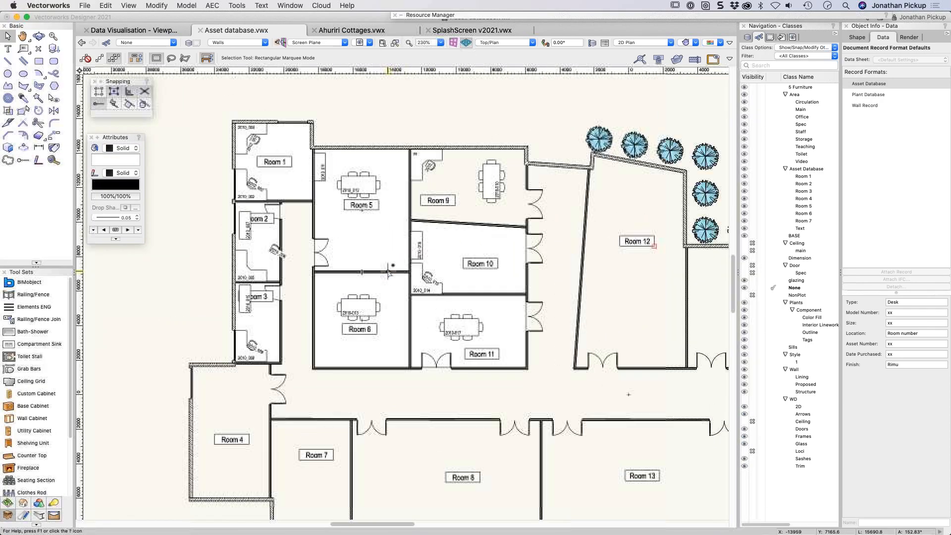
scroll(388, 272, "up", 2)
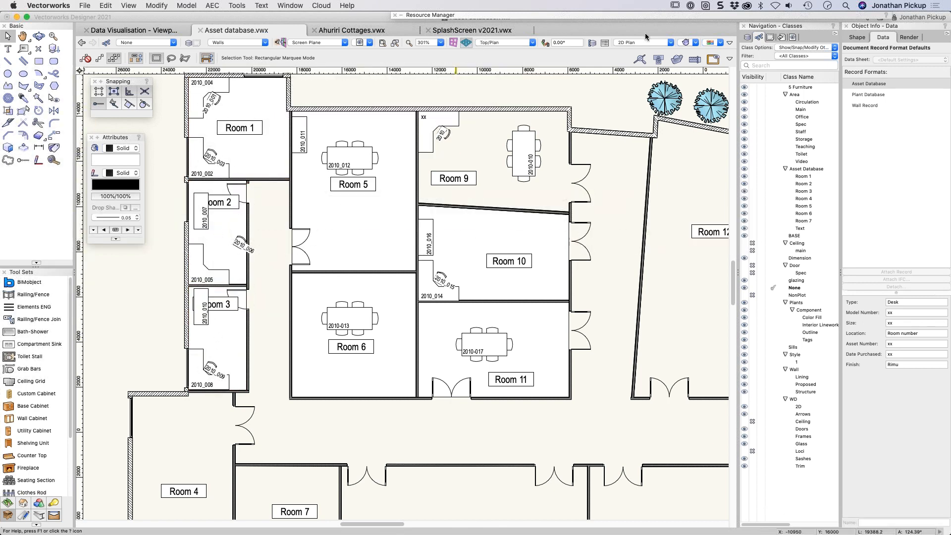
Compare the Asset database plan under the Sound rating and Walls - Load bearing visualizations from the current document.
left_click(721, 43)
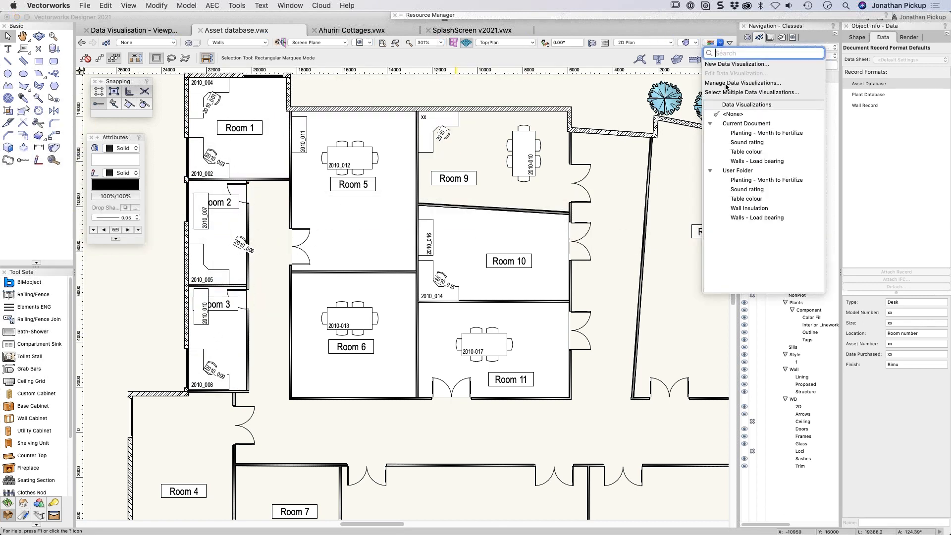
left_click(750, 141)
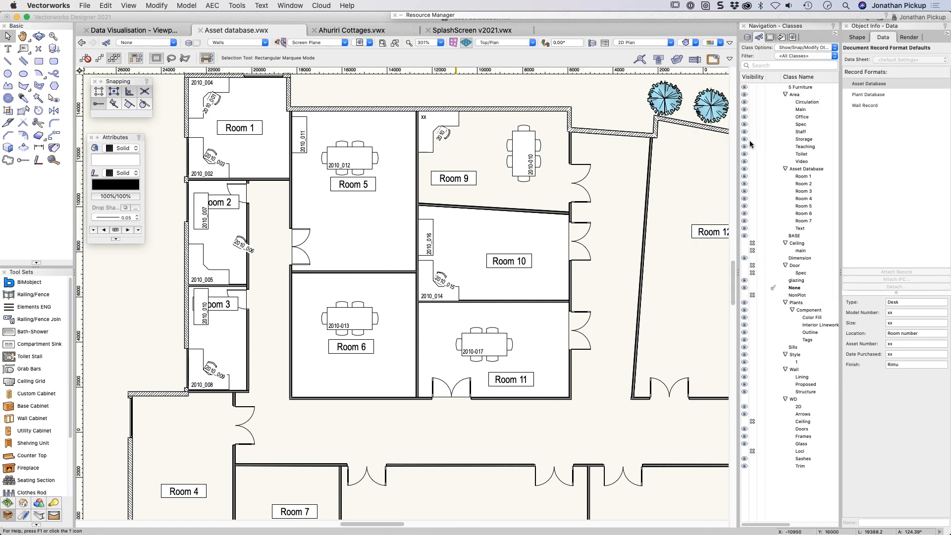
left_click(717, 43)
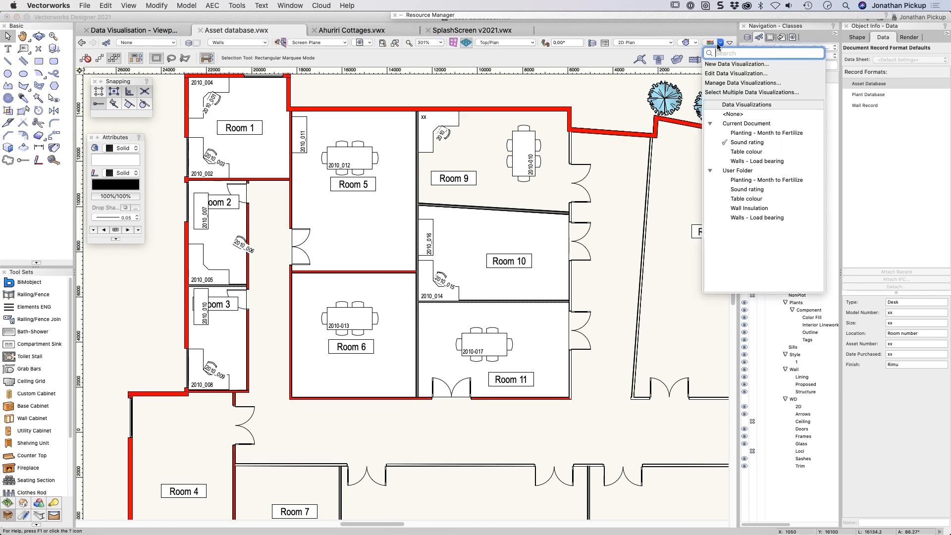
left_click(729, 162)
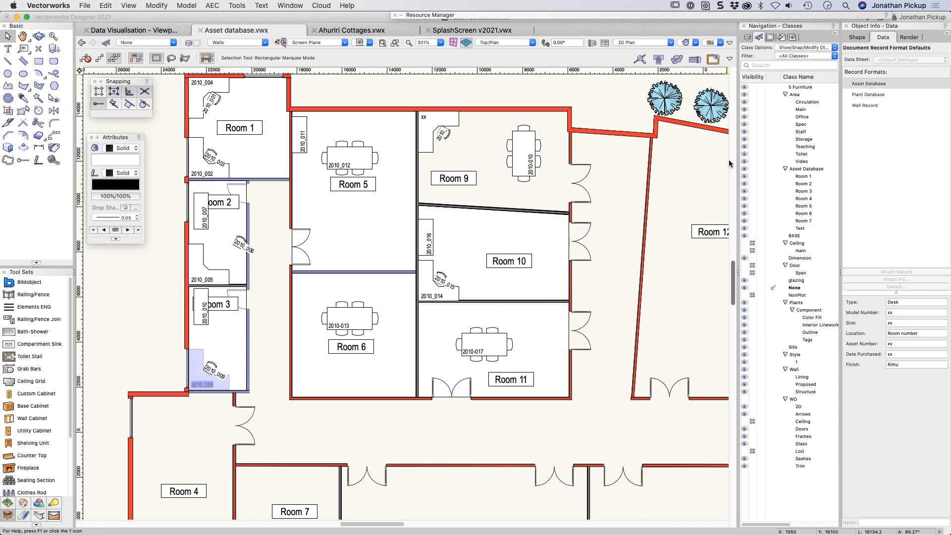
Change the fill of value 57 to green in the current document's Sound rating visualization and apply that visualization to the plan.
left_click(714, 44)
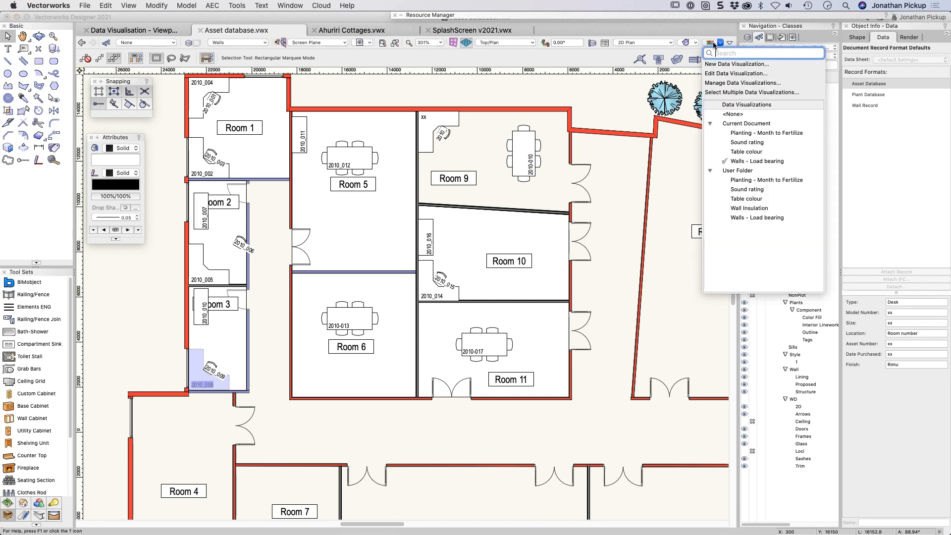
left_click(714, 83)
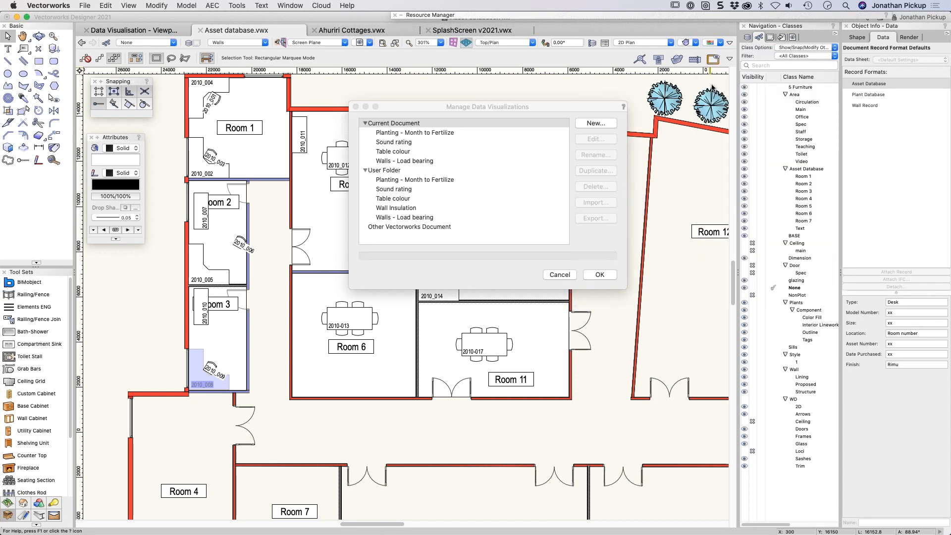
left_click(397, 142)
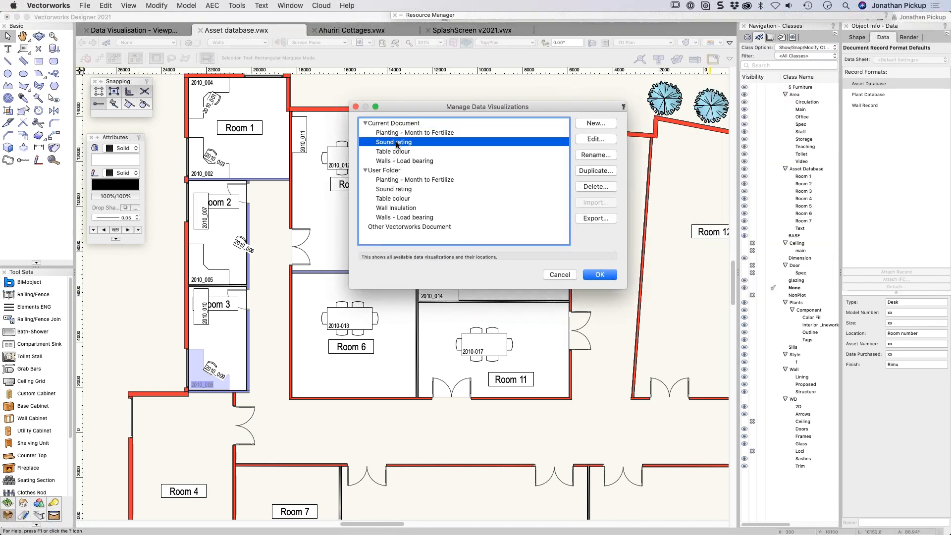
left_click(595, 139)
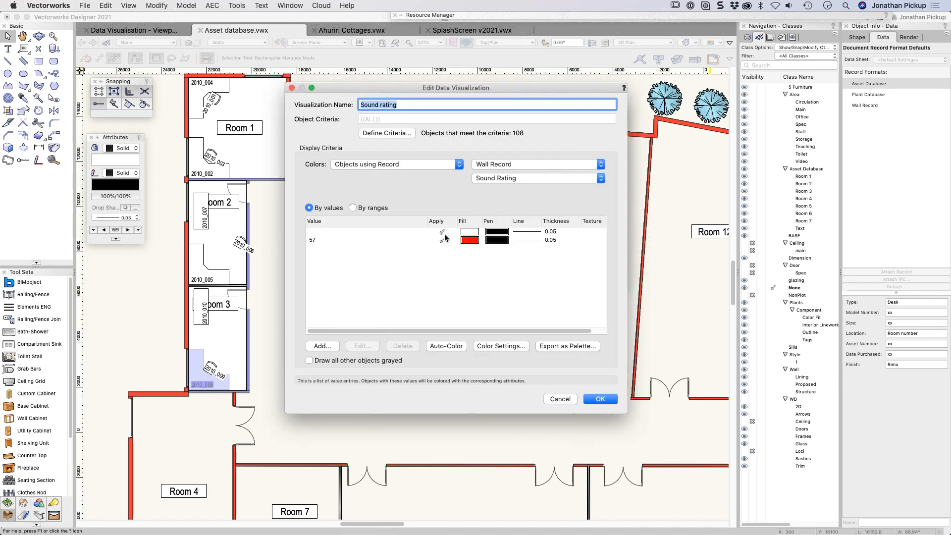
double_click(328, 238)
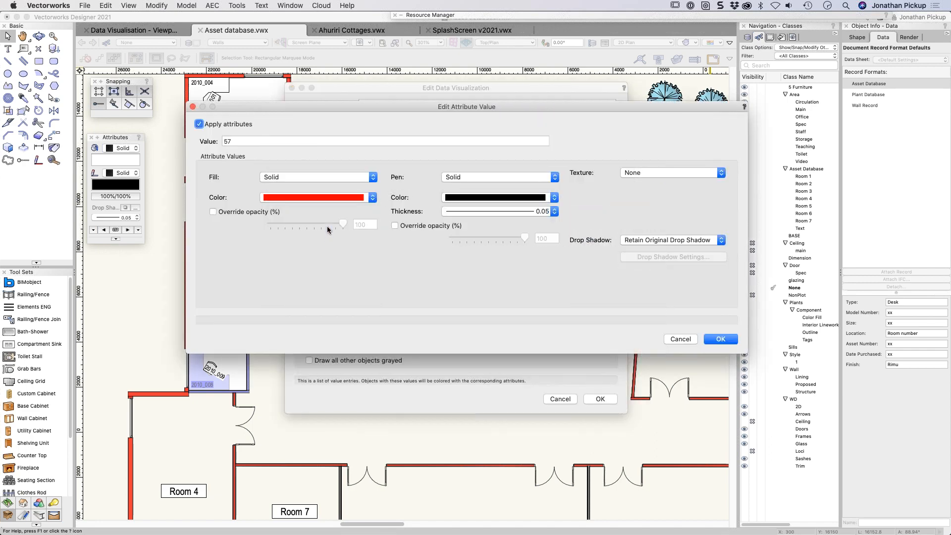
left_click(326, 198)
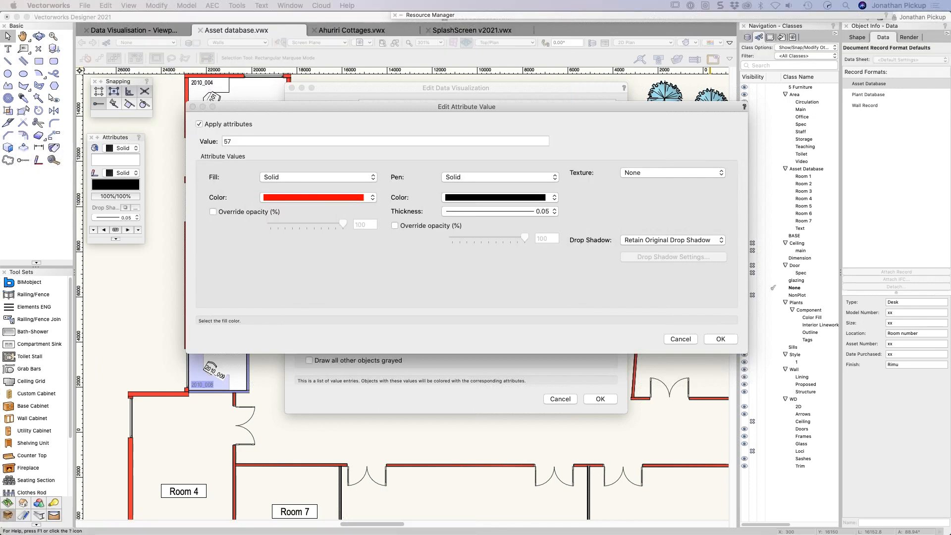
left_click(259, 142)
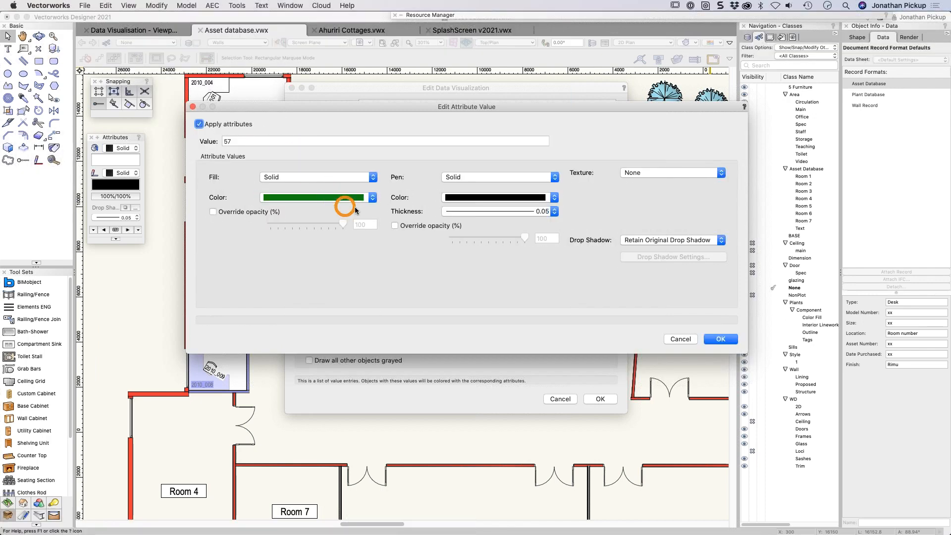
left_click(713, 341)
left_click(600, 399)
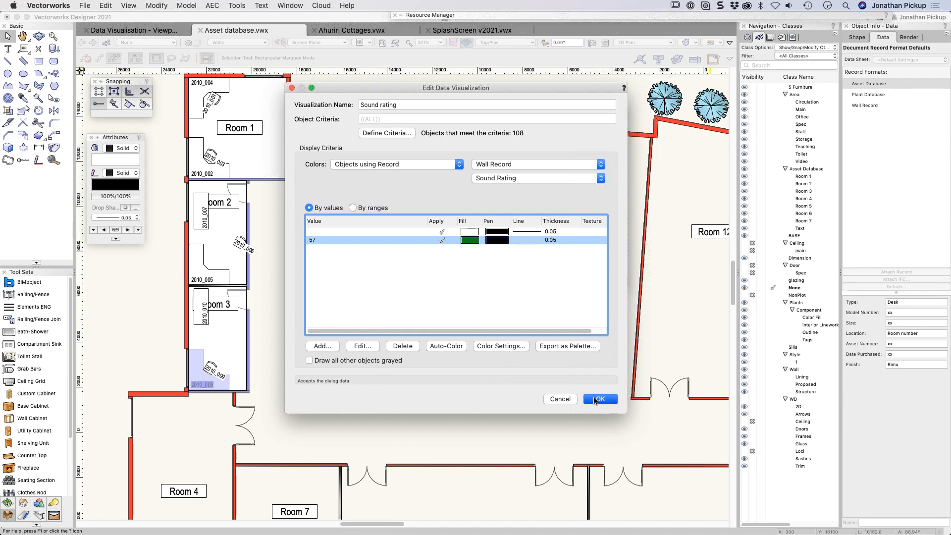
left_click(602, 275)
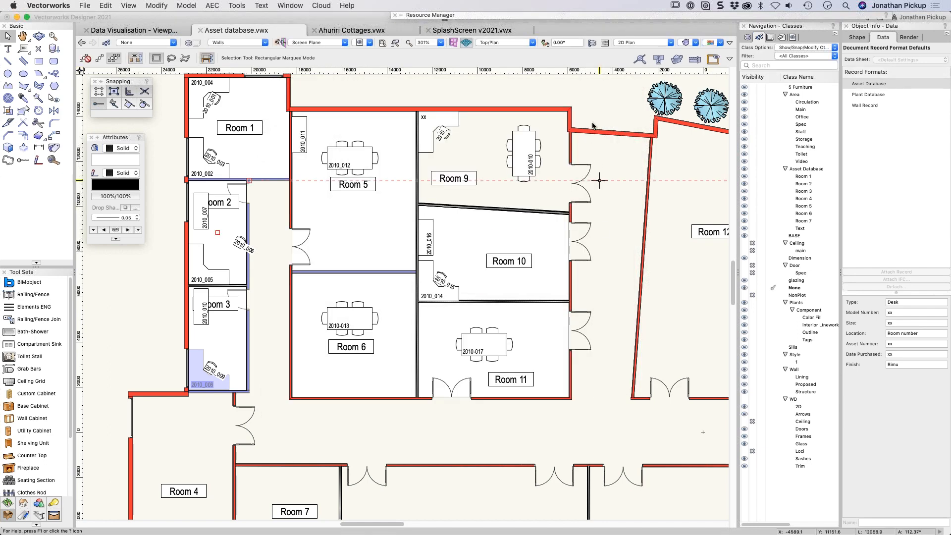
left_click(714, 44)
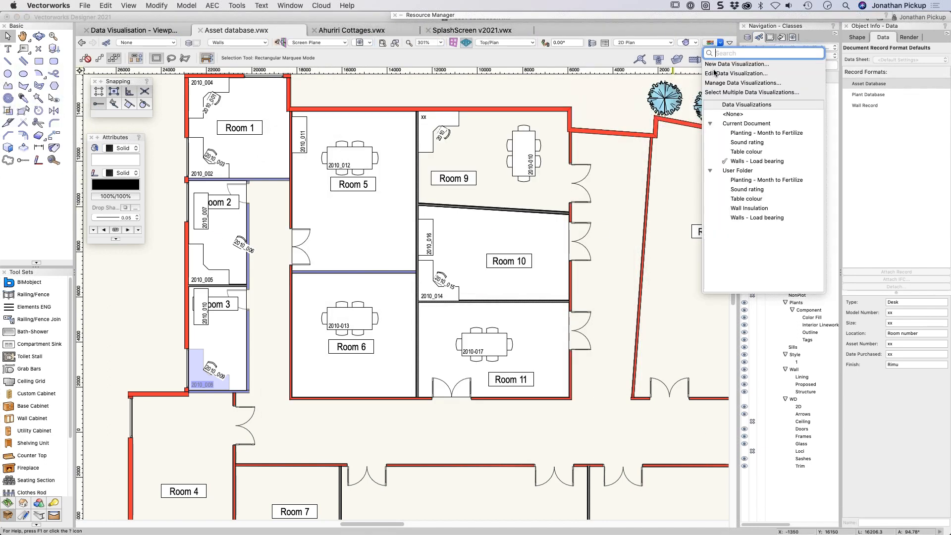
left_click(721, 143)
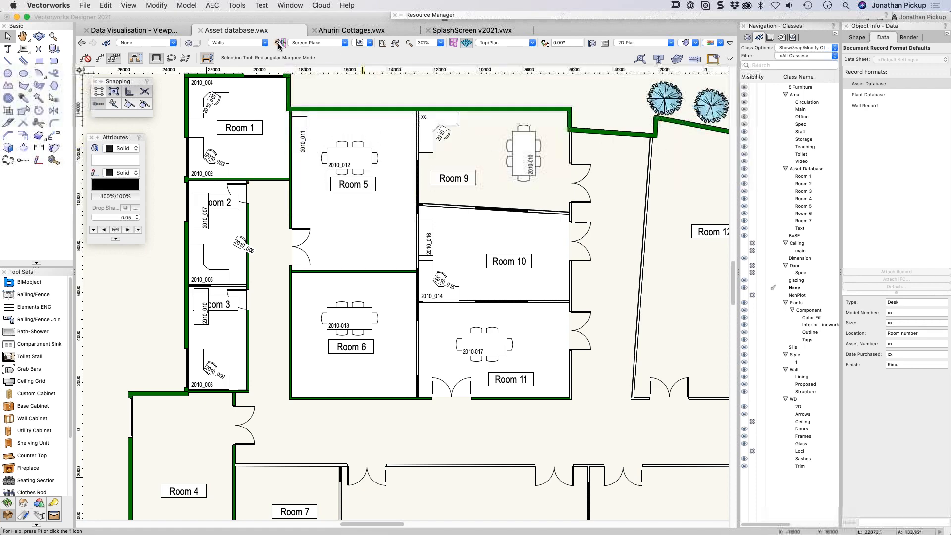
Switch to the Data Visualisation drawing and select the large building footprint just below the street junction in the middle of the map.
left_click(115, 31)
scroll(603, 303, "down", 6)
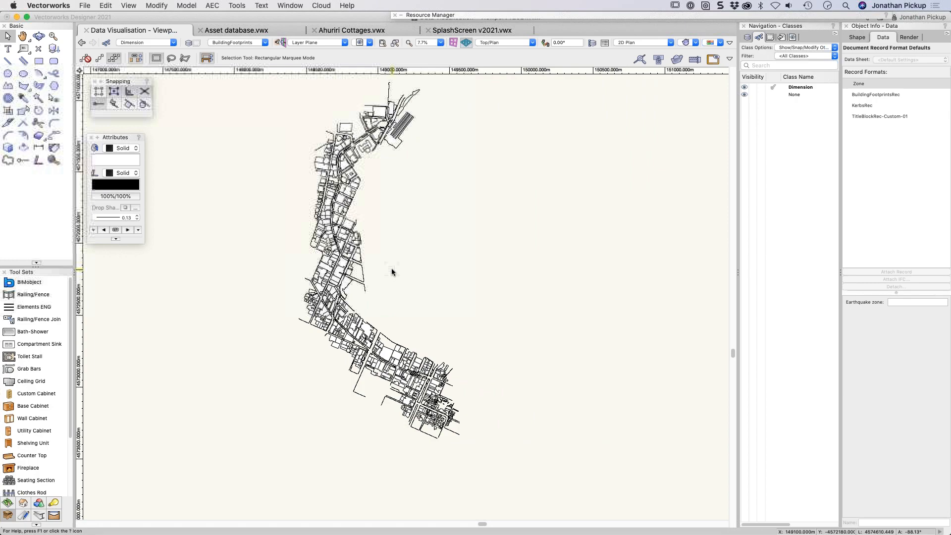
scroll(392, 272, "up", 4)
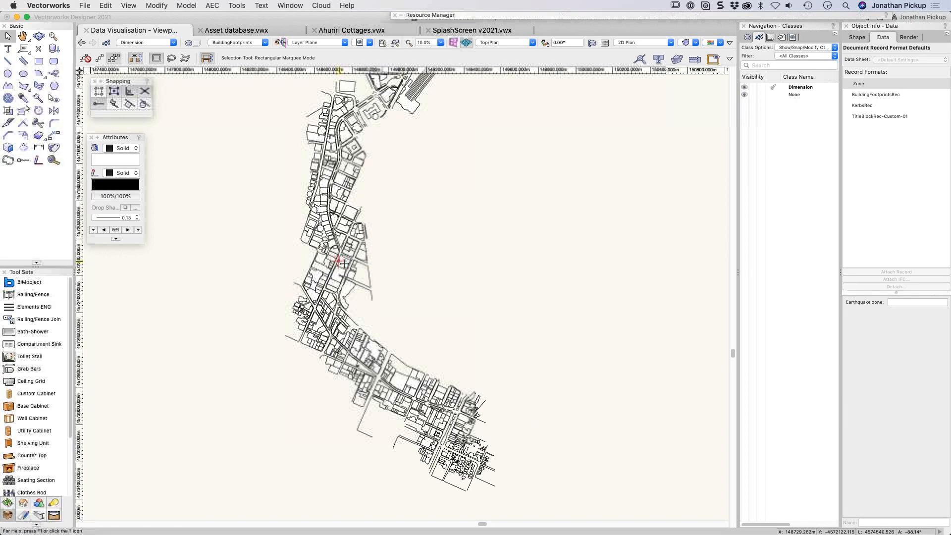
scroll(342, 261, "up", 4)
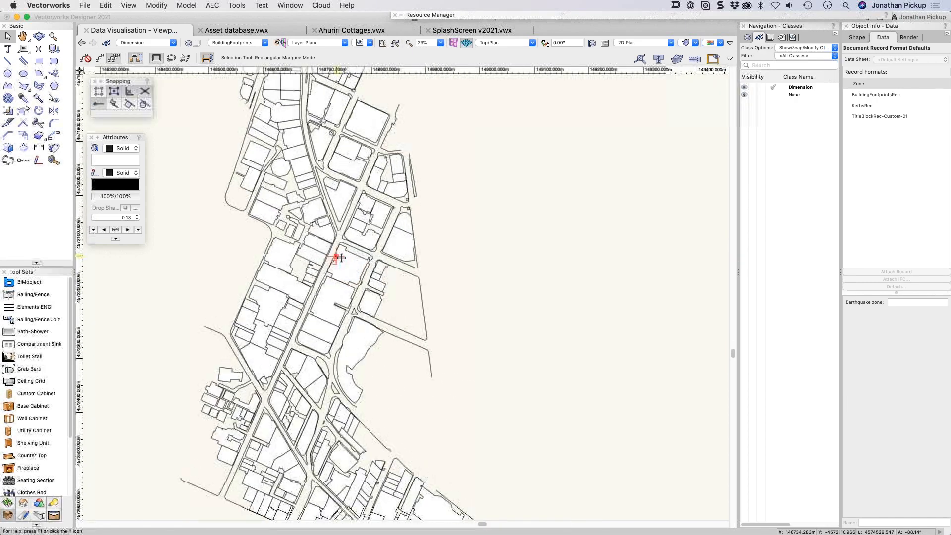
left_click(342, 261)
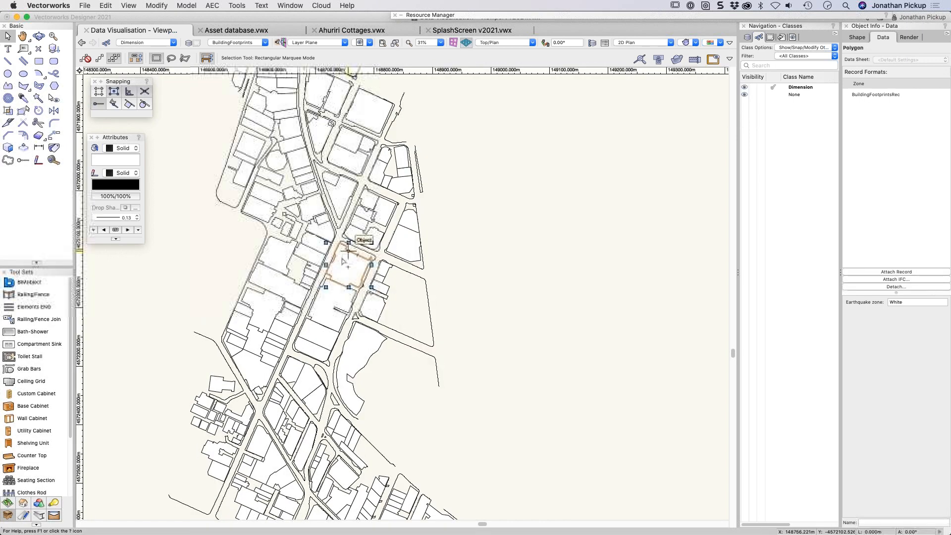
Examine the selected building's BuildingFootprintsRec fields, including feat_code, source, Shape_STAr, Age and elevation, and deselect the building.
left_click(862, 94)
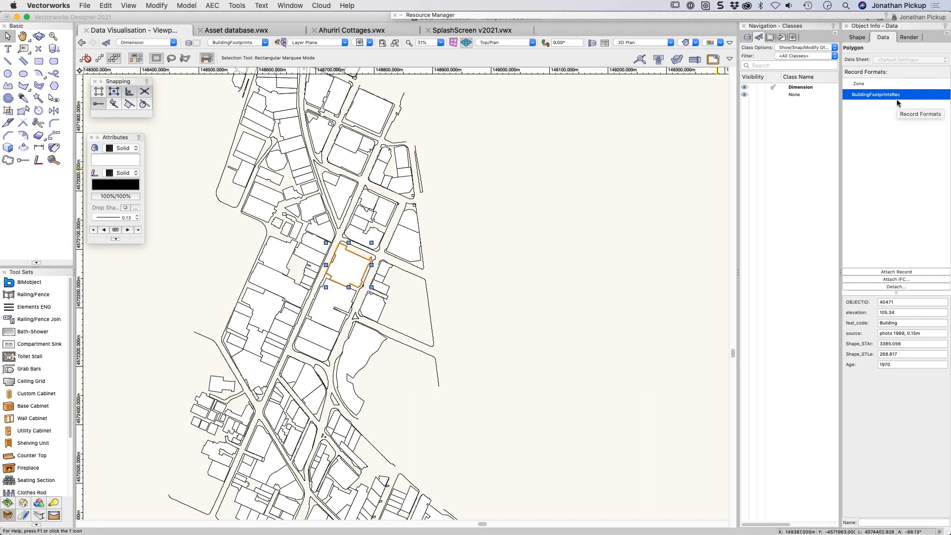
left_click(904, 325)
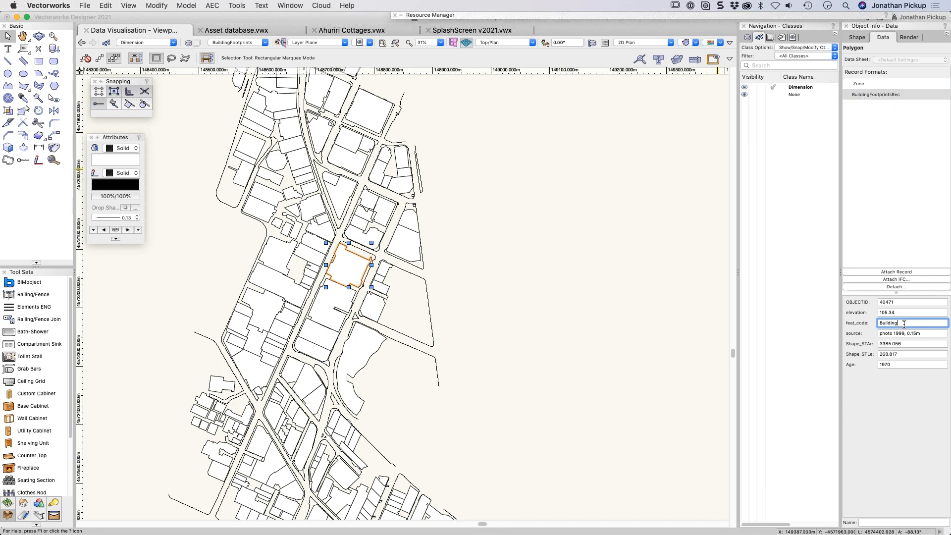
left_click(917, 334)
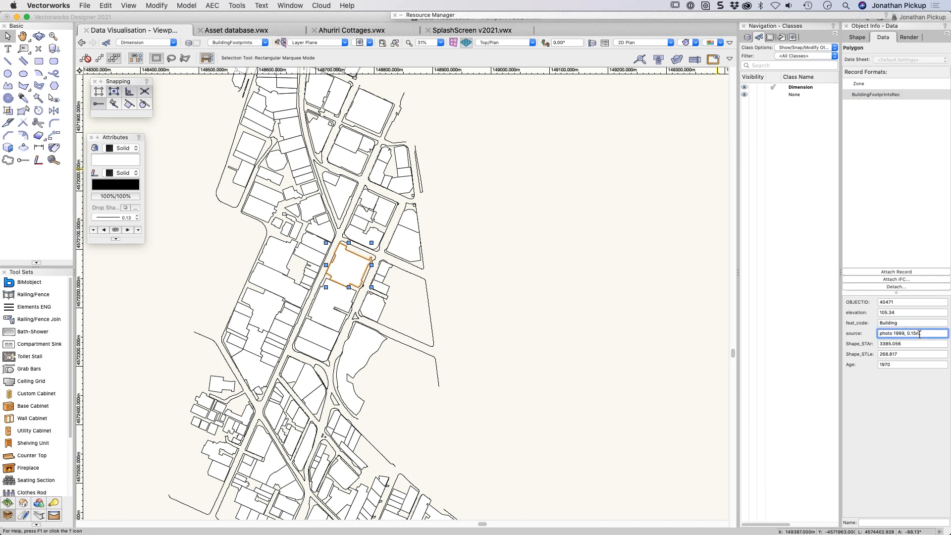
left_click(910, 344)
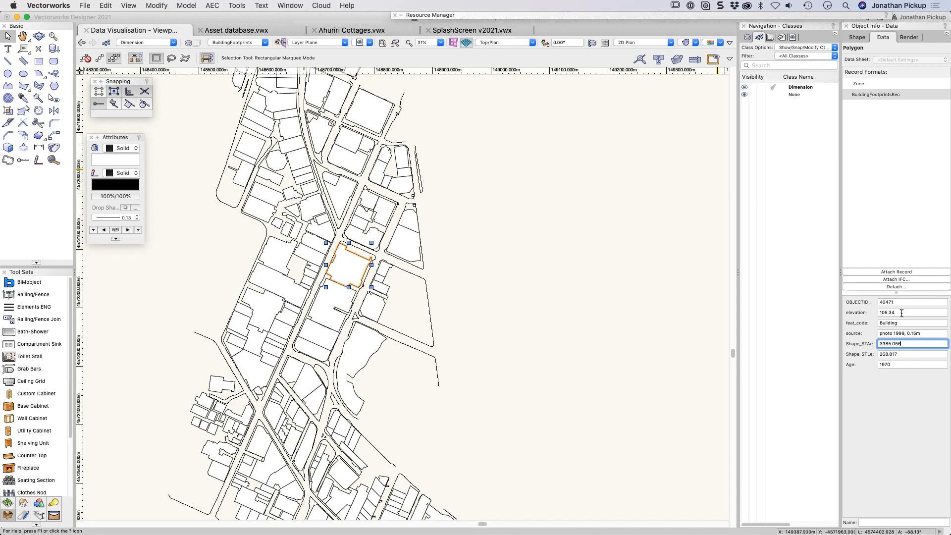
double_click(900, 364)
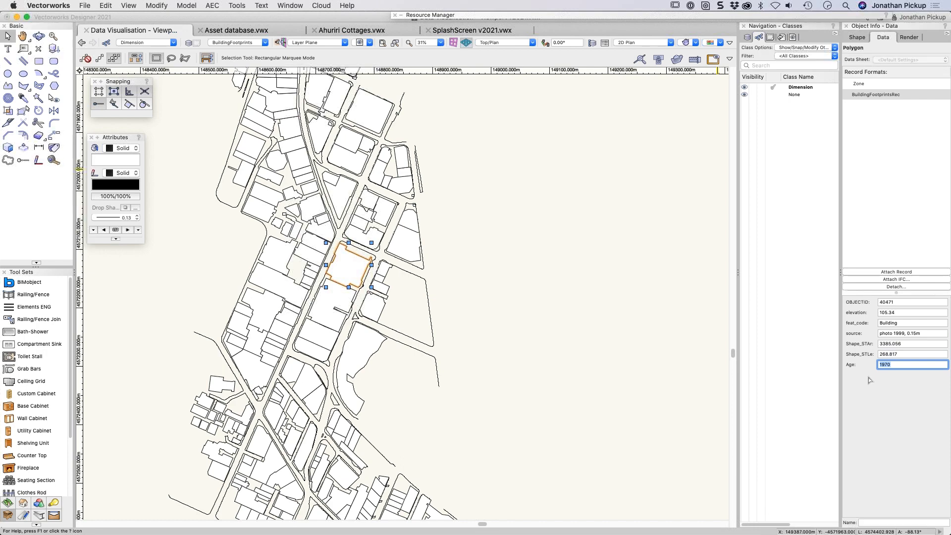
double_click(893, 312)
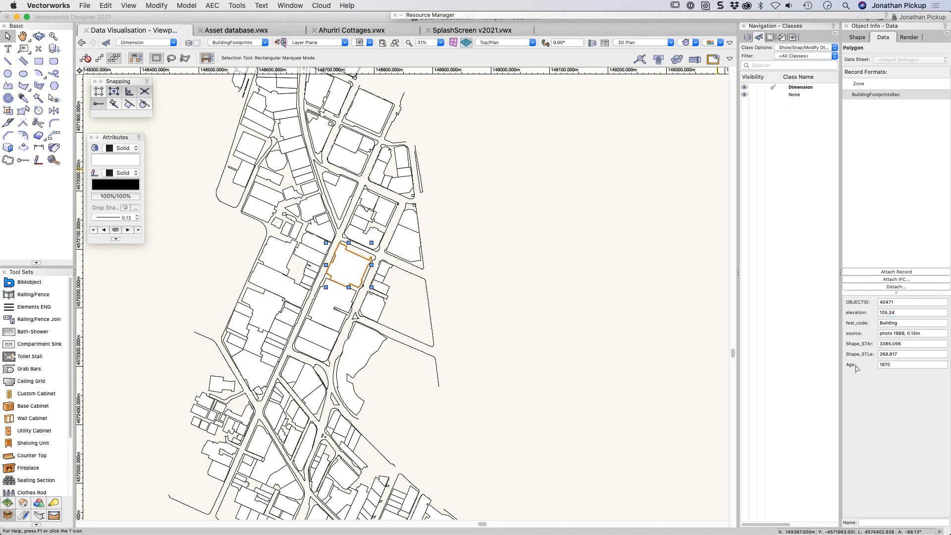
left_click(575, 235)
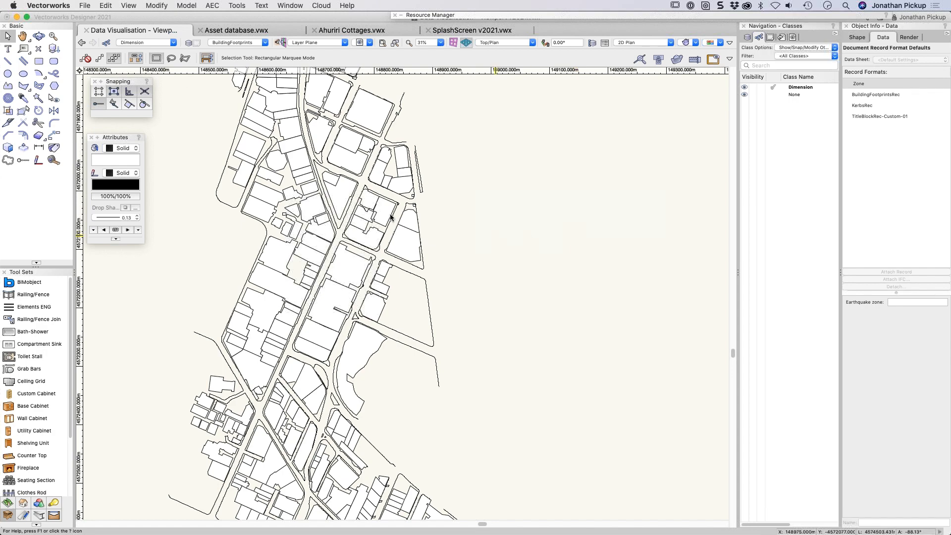
View the viewports on sheet layer Sht-1 and return to the BuildingFootprints design layer of the Data Visualisation drawing.
left_click(247, 43)
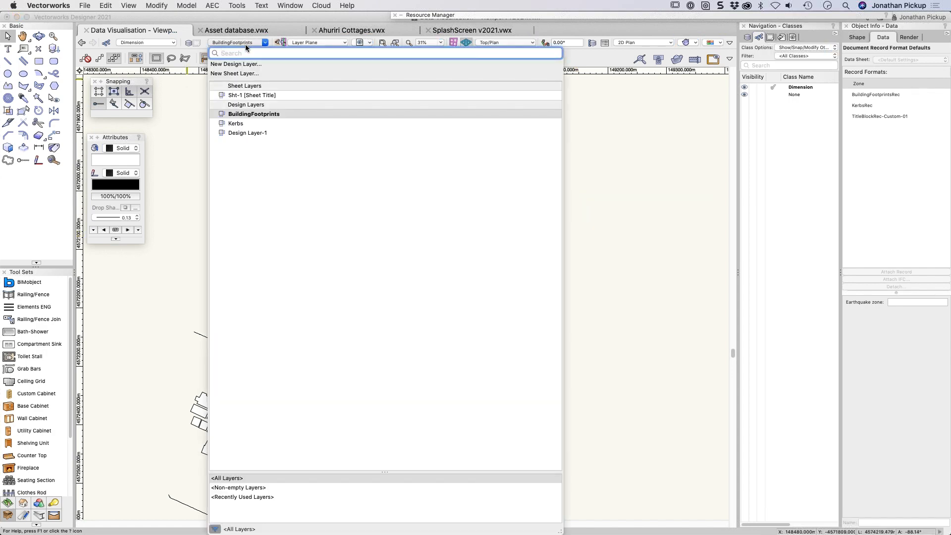
left_click(241, 95)
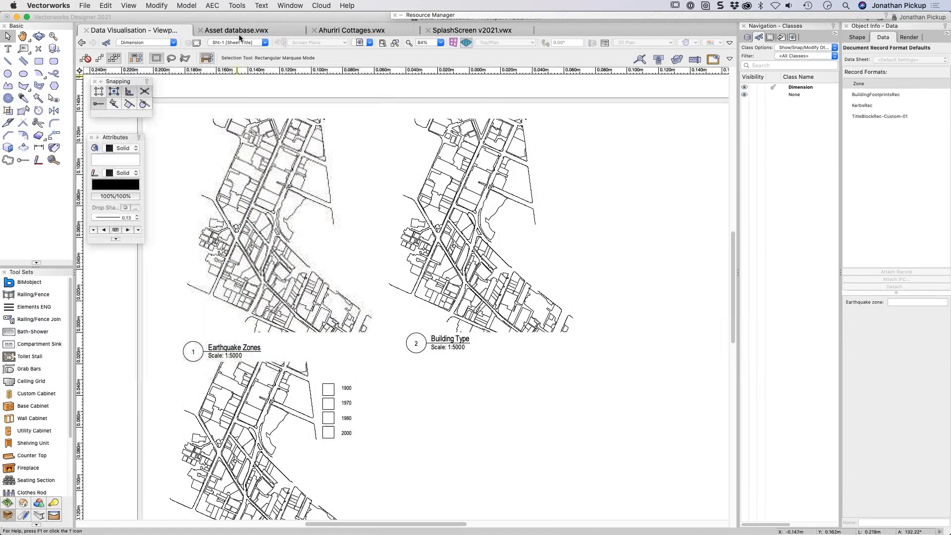
left_click(240, 31)
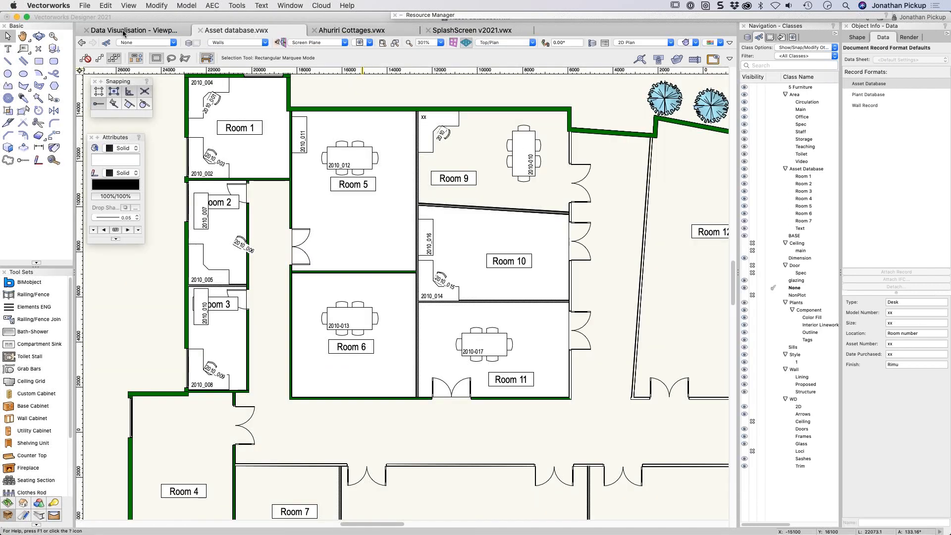
left_click(125, 33)
left_click(229, 42)
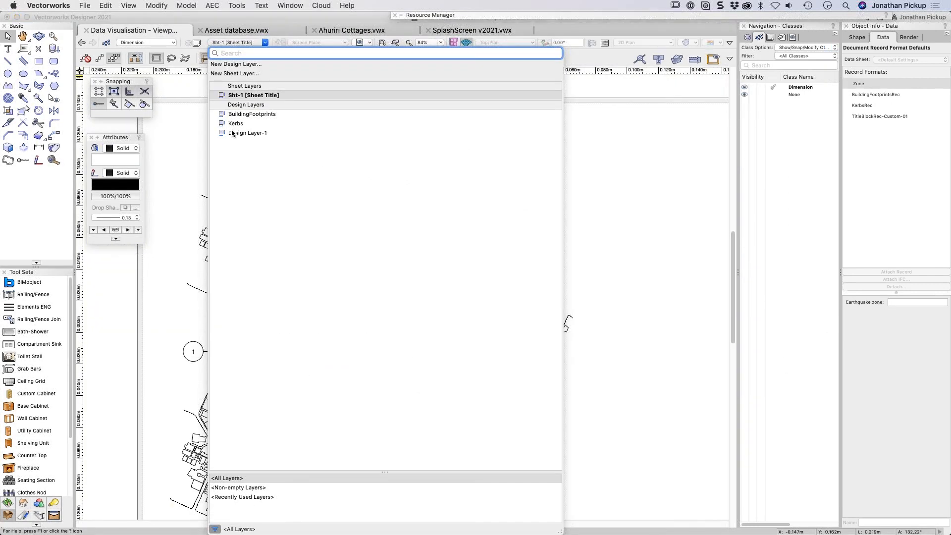
left_click(232, 115)
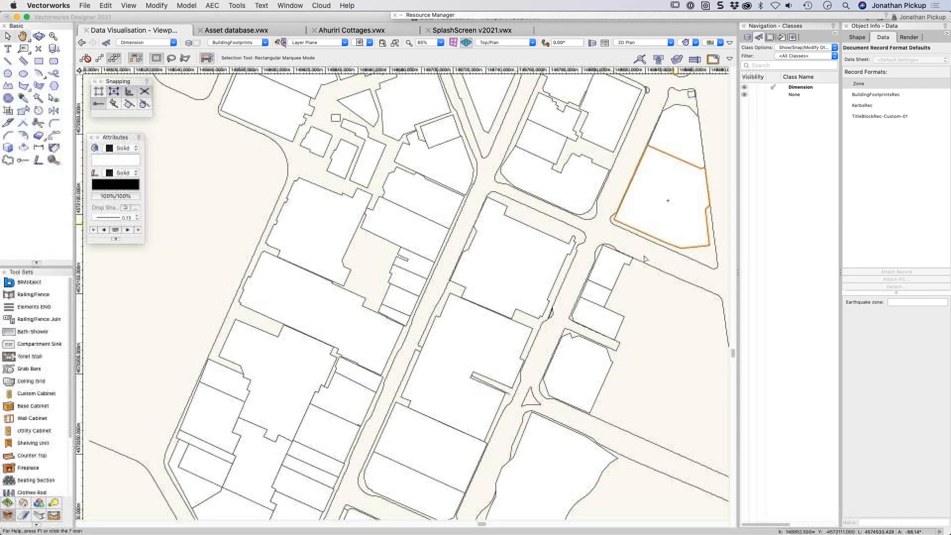
Examine the Zone record's Earthquake zone field for the large building below the street junction and the building across the street above it.
left_click(534, 277)
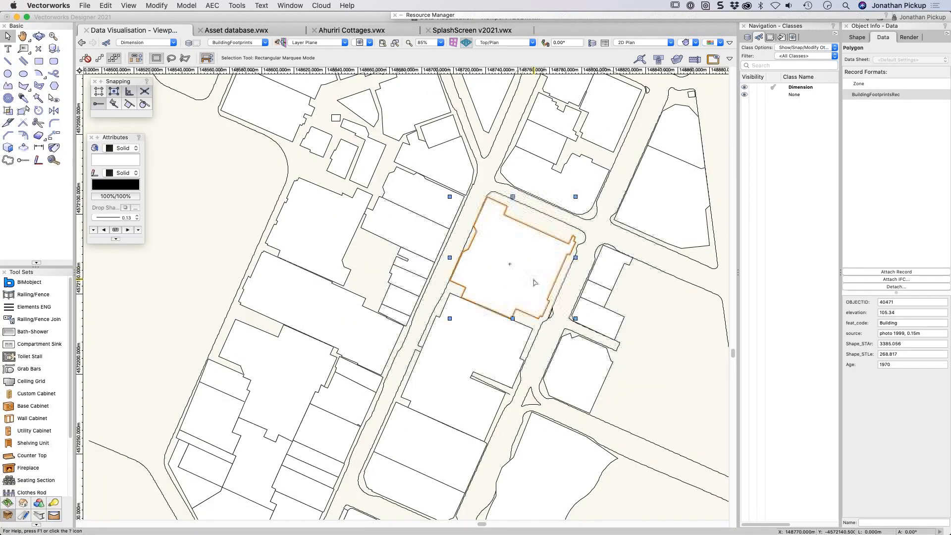
left_click(858, 84)
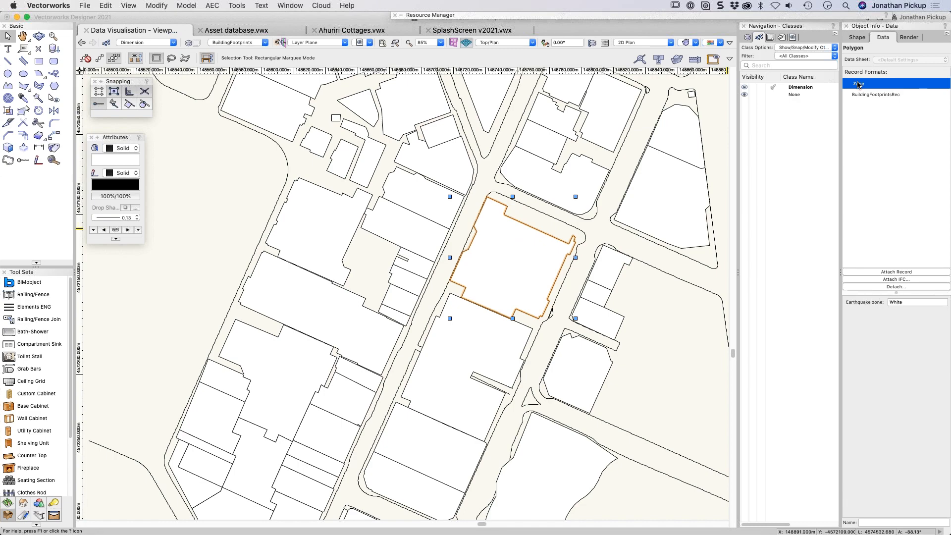
left_click(548, 189)
Set the Earthquake zone of the large curved building on the east side of the map to Red.
key("space")
left_click_drag(501, 188, 350, 205)
scroll(351, 204, "down", 6)
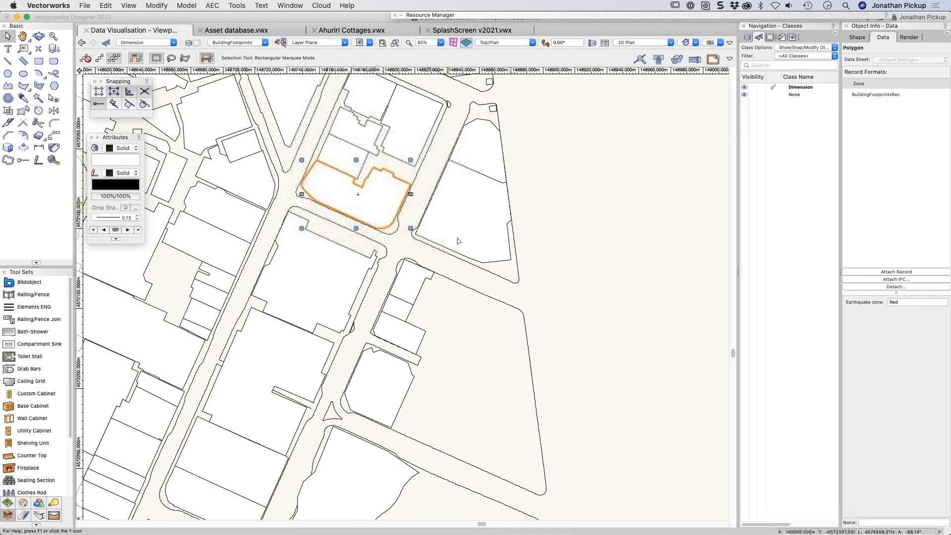
left_click(367, 228)
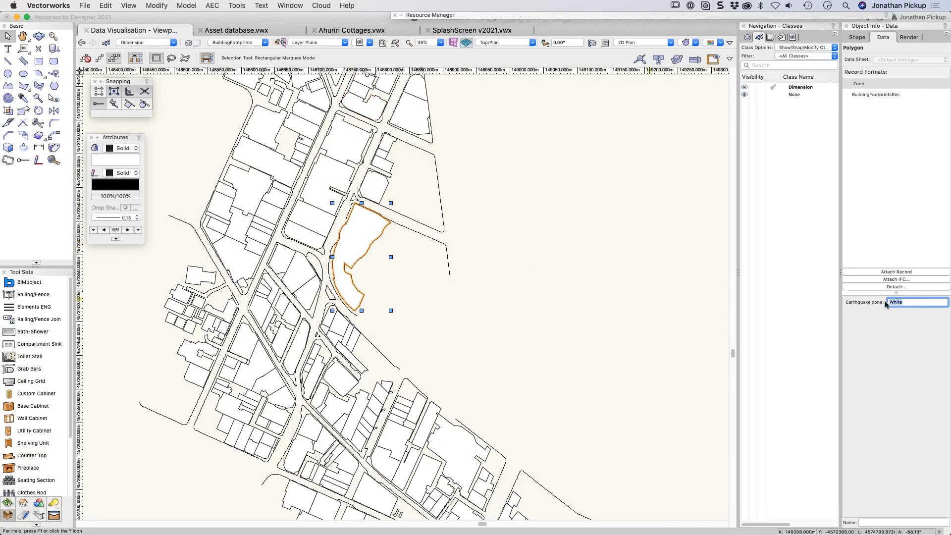
type("Red")
key("Return")
Delete the Earthquake Zone and Risk zone data visualizations from the current document.
left_click(715, 43)
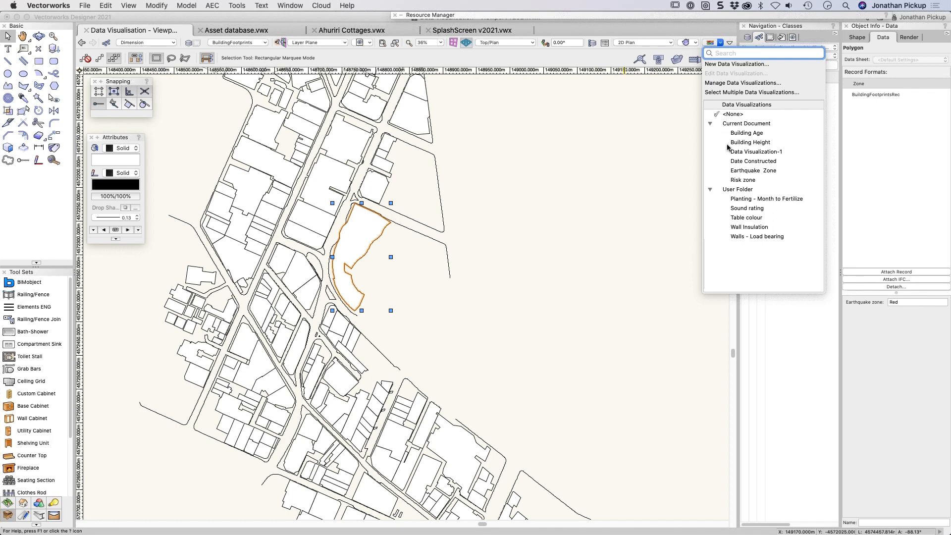
left_click(727, 85)
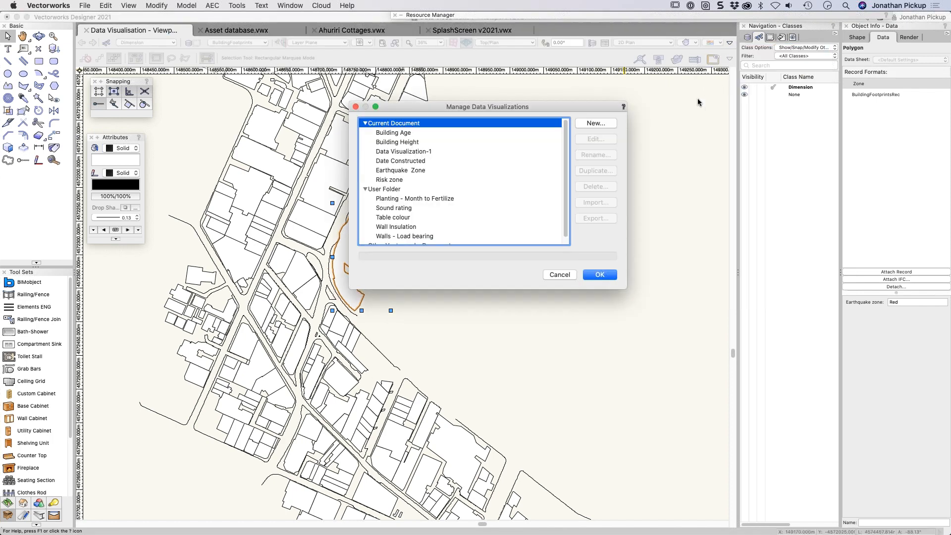
left_click(402, 171)
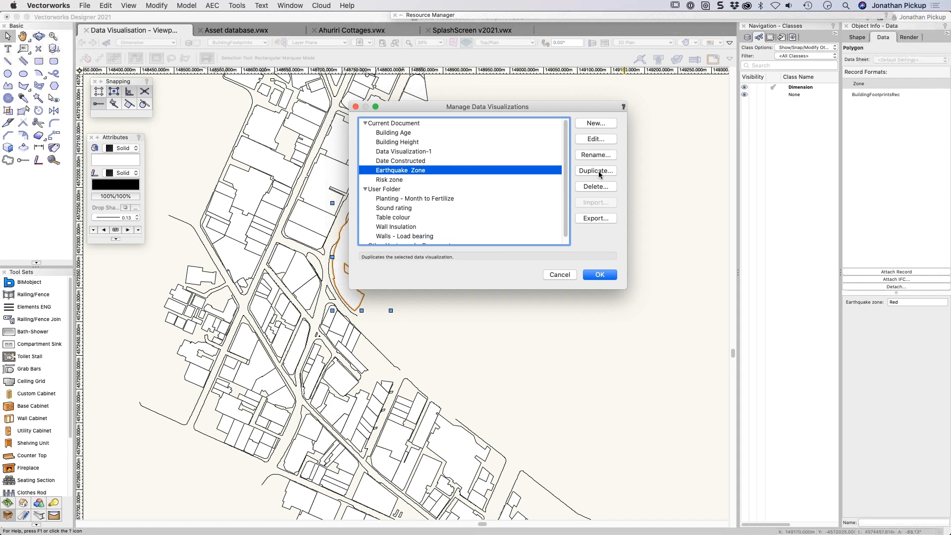
left_click(597, 186)
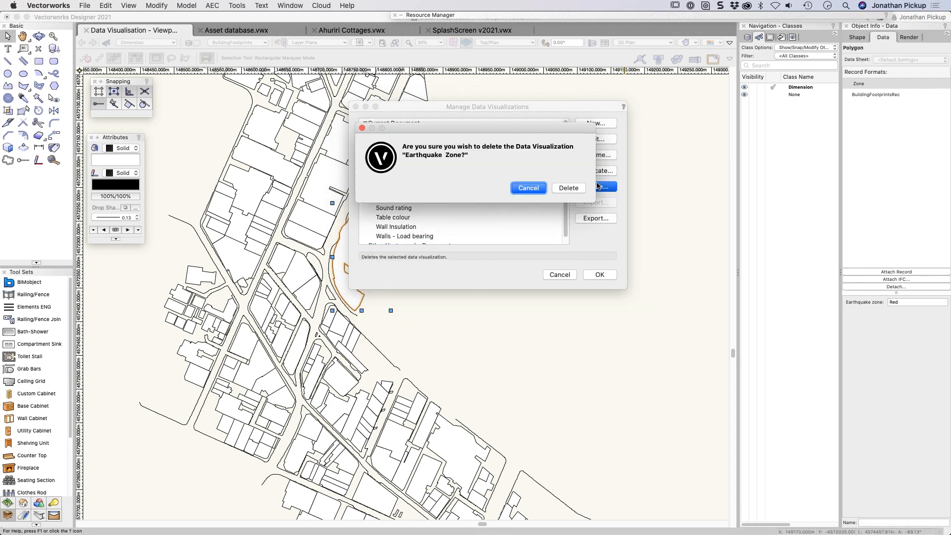
left_click(570, 187)
left_click(385, 170)
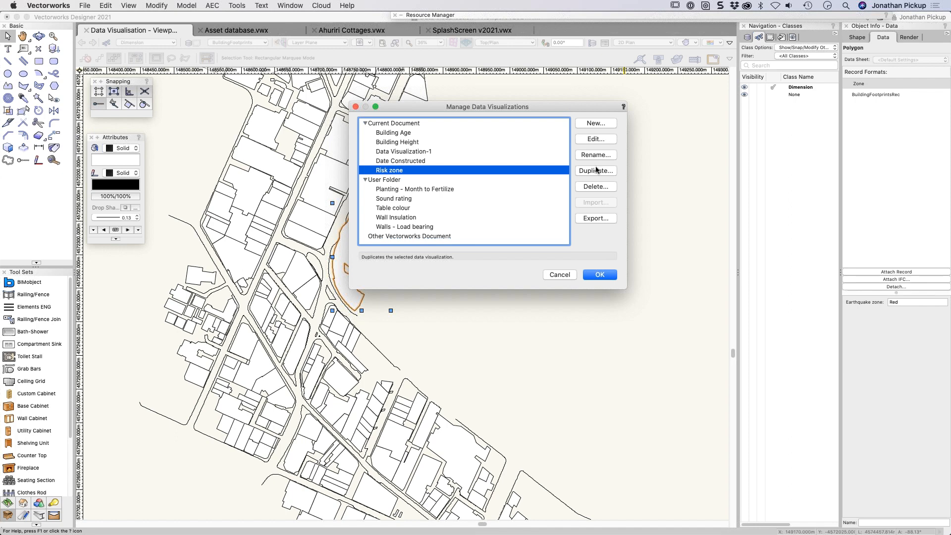
left_click(592, 187)
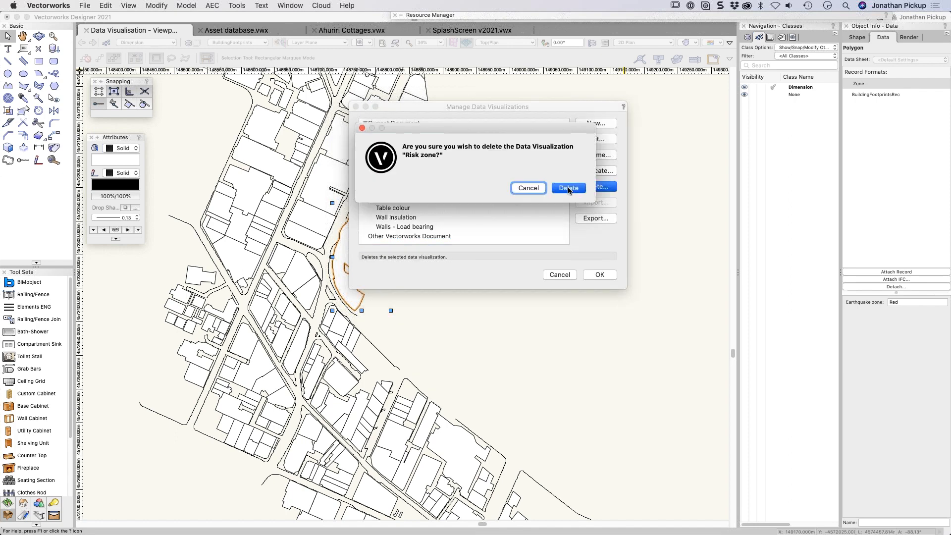
left_click(569, 188)
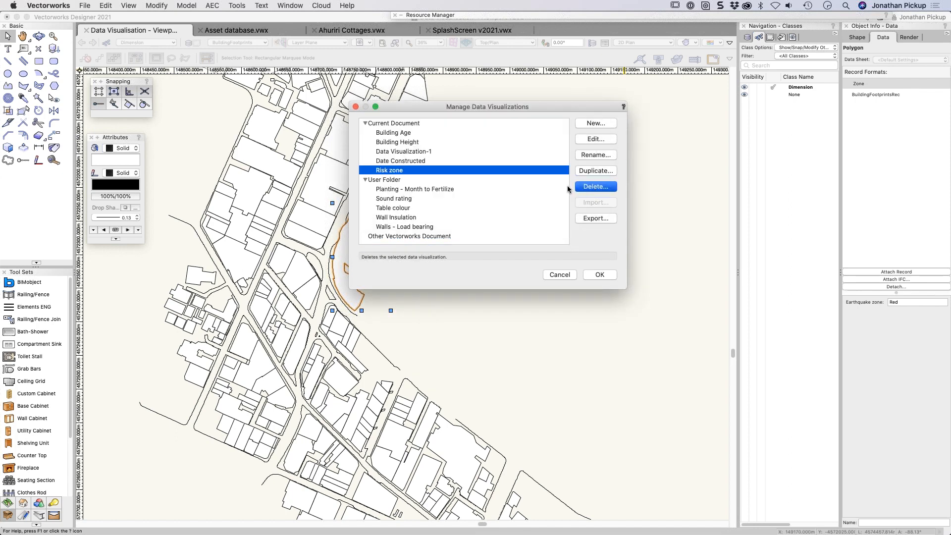
Create a data visualization named Earthquake Zone that colors objects using the Zone record's Earthquake zone field.
left_click(595, 123)
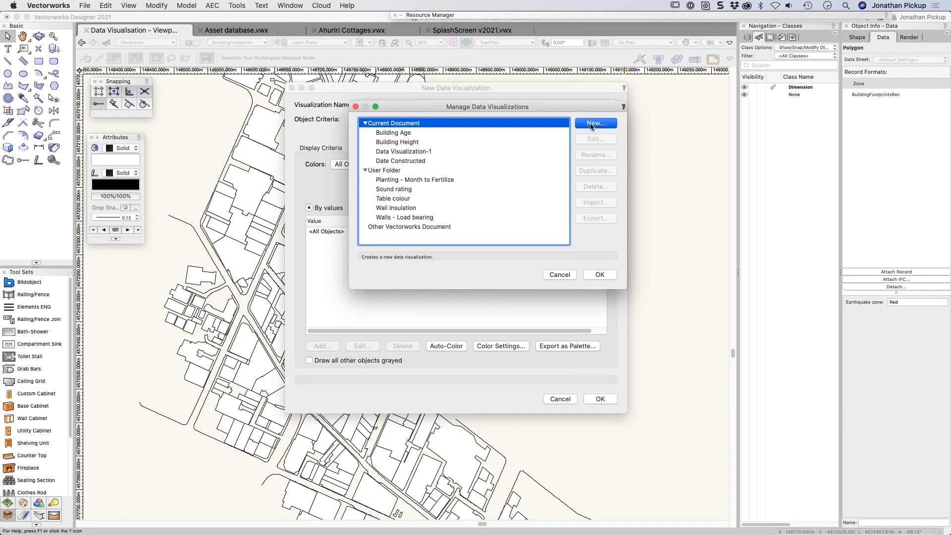
type("Earthquake Zo")
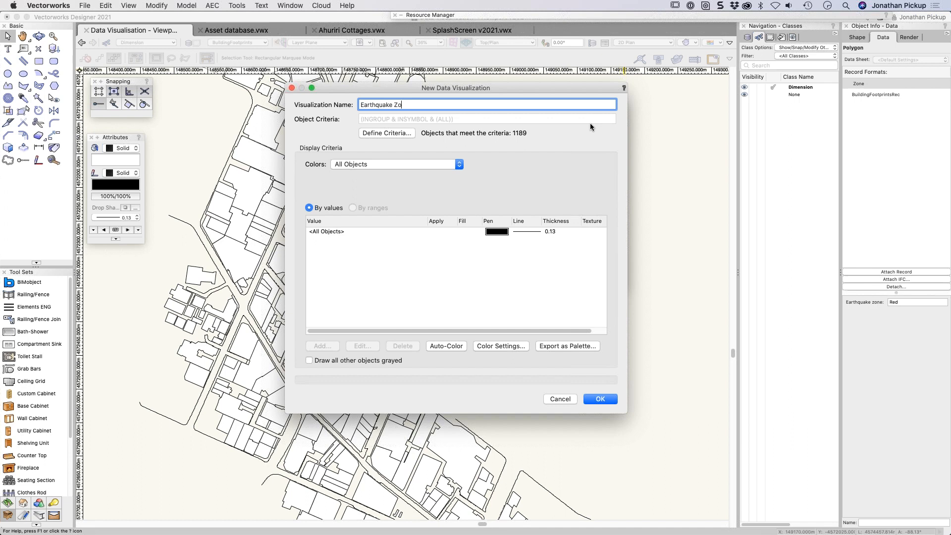
type("ne")
key("Tab")
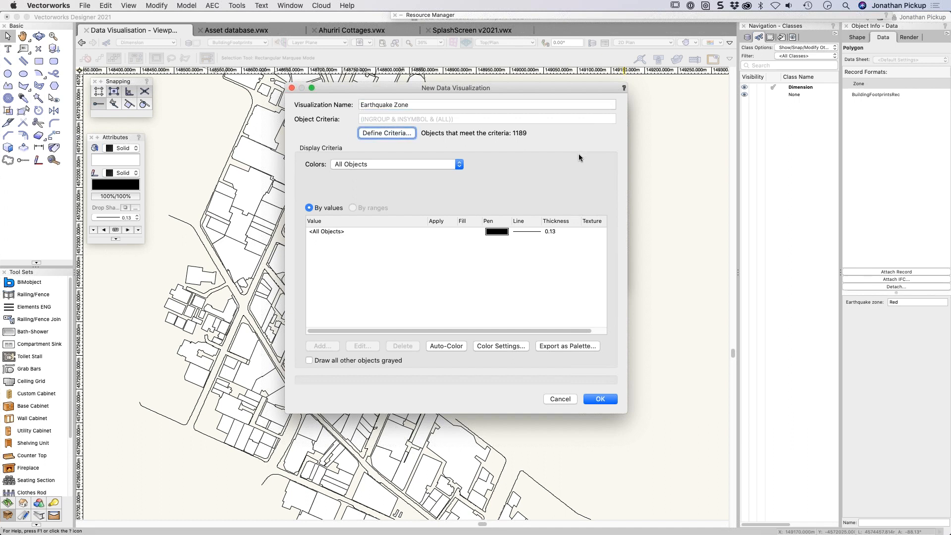
left_click(403, 161)
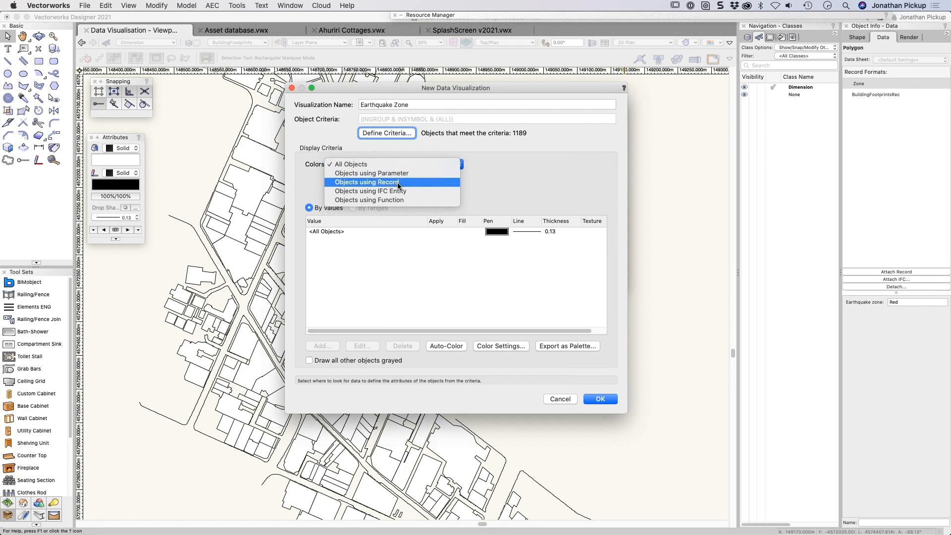
left_click(398, 183)
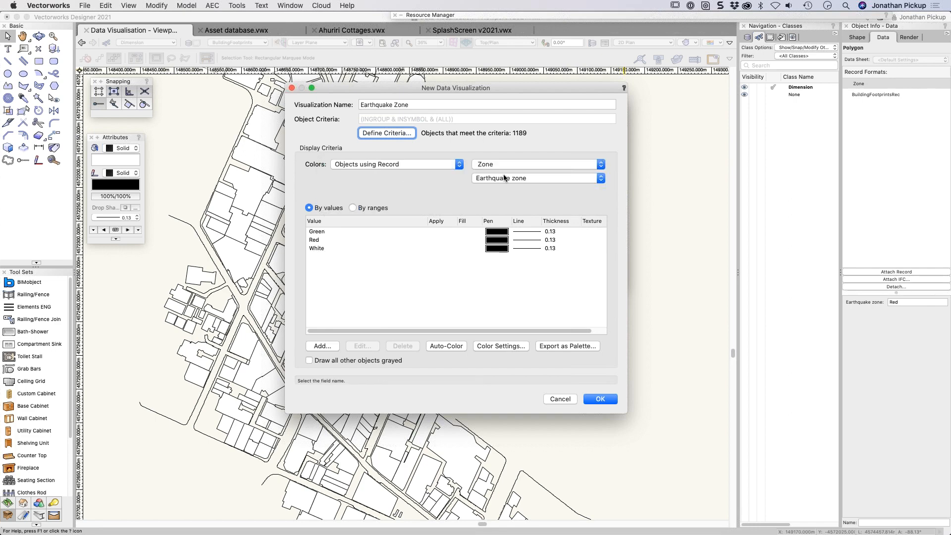
Apply attributes to the Green value with a solid dark green fill.
double_click(317, 231)
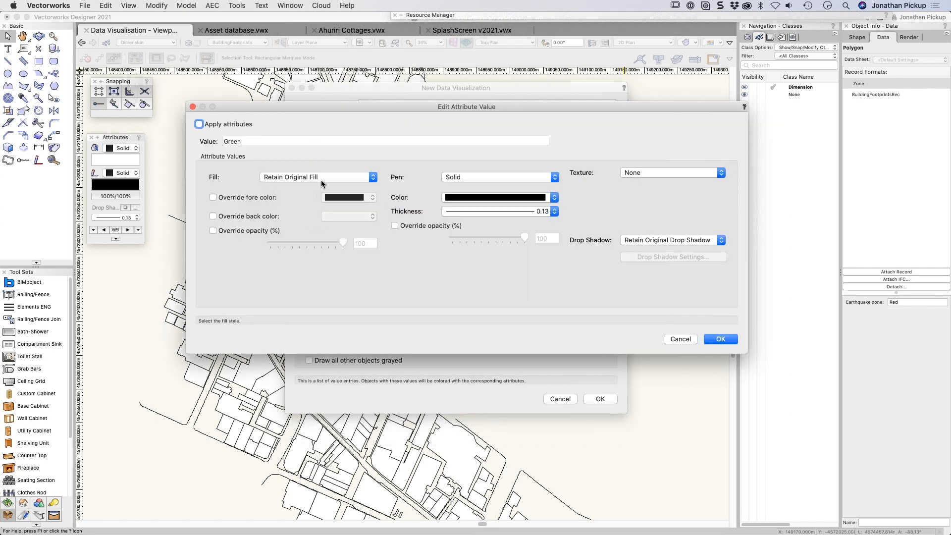
left_click(239, 124)
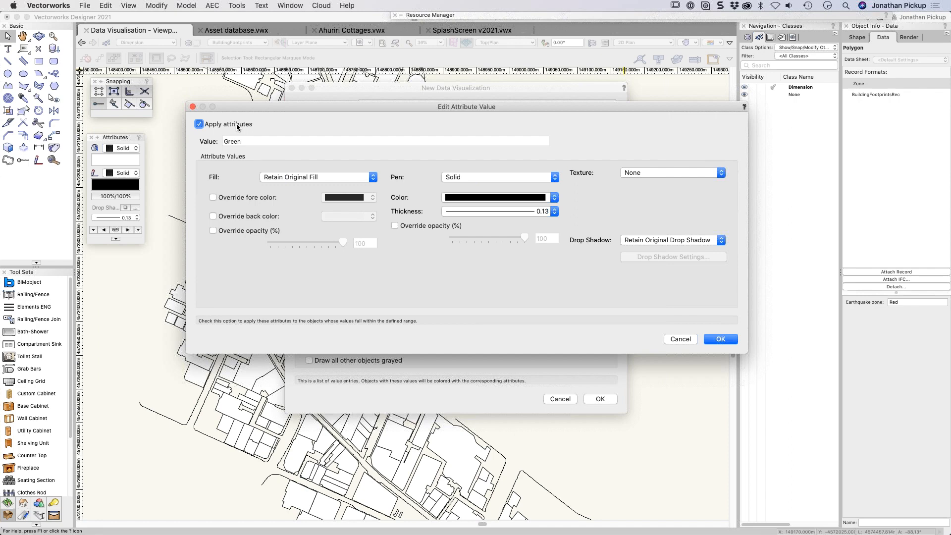
left_click(311, 177)
left_click(298, 120)
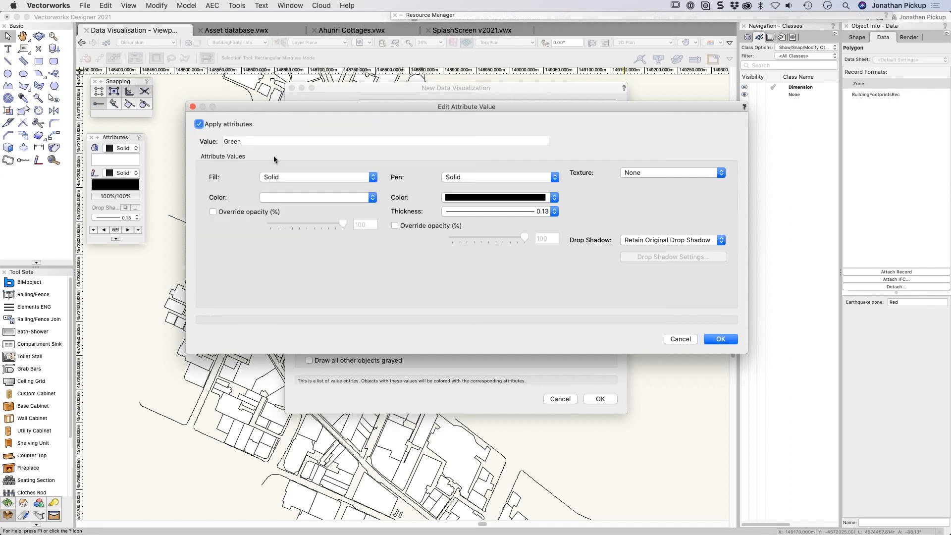
left_click(280, 199)
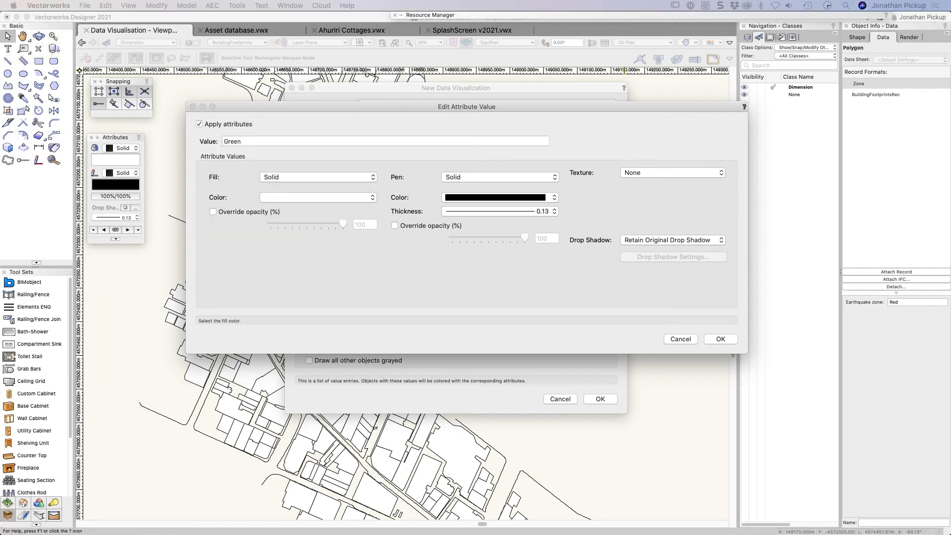
left_click(501, 235)
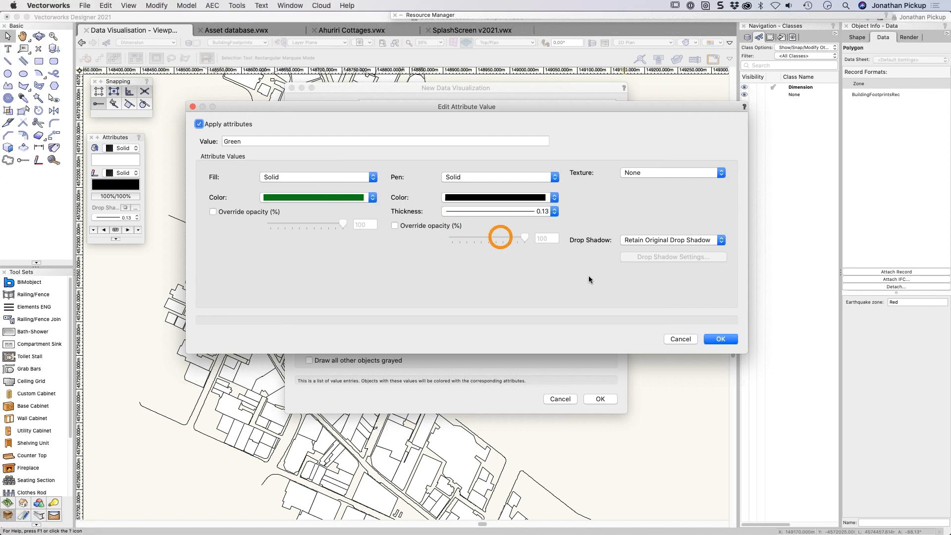
left_click(721, 338)
Apply attributes to the Red value with a solid red fill.
double_click(313, 241)
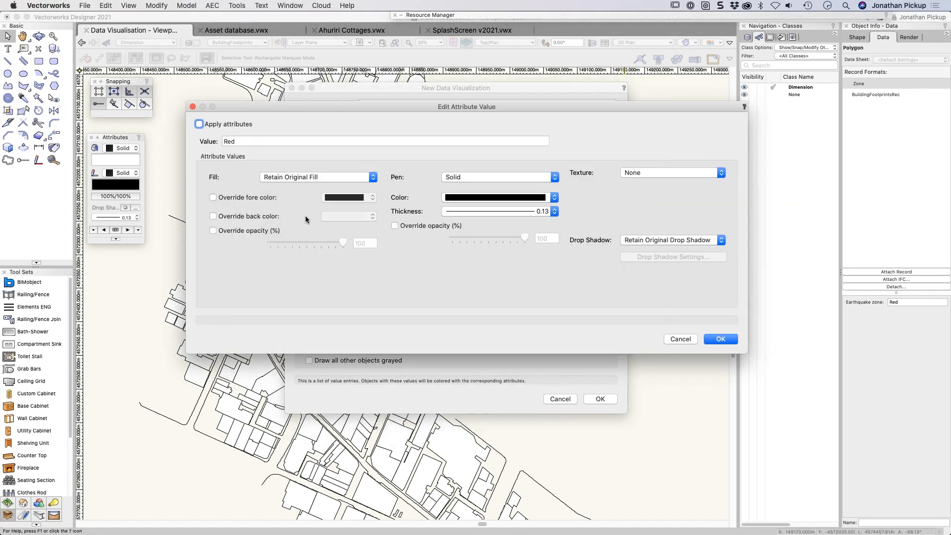
left_click(271, 174)
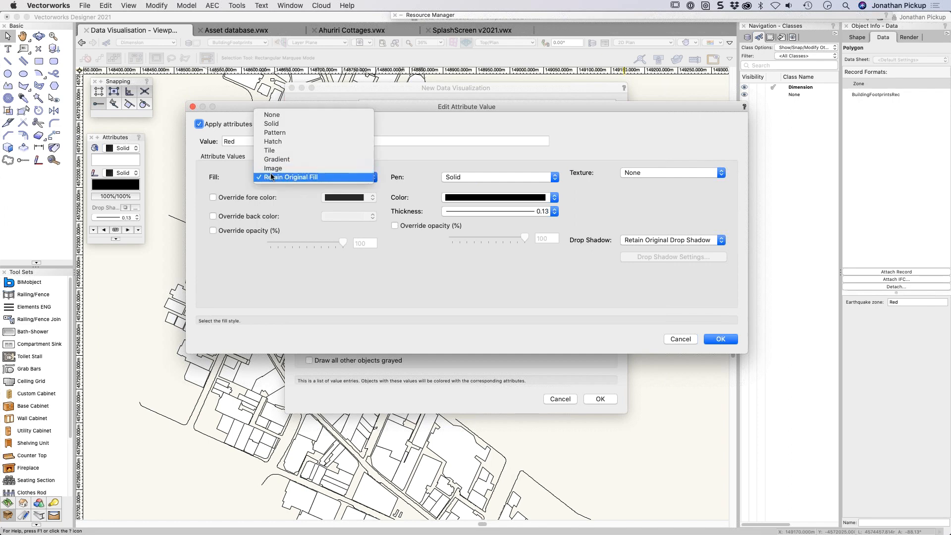
left_click(273, 130)
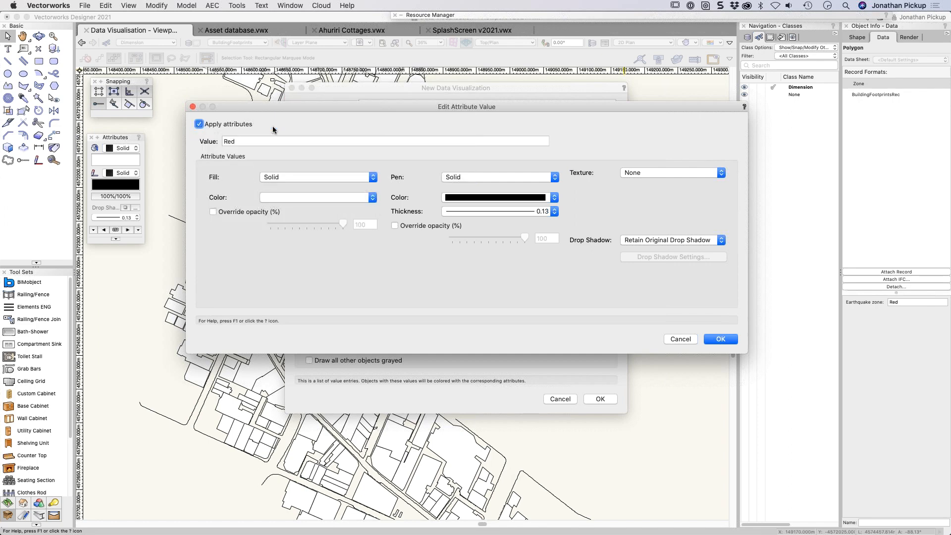
left_click(281, 199)
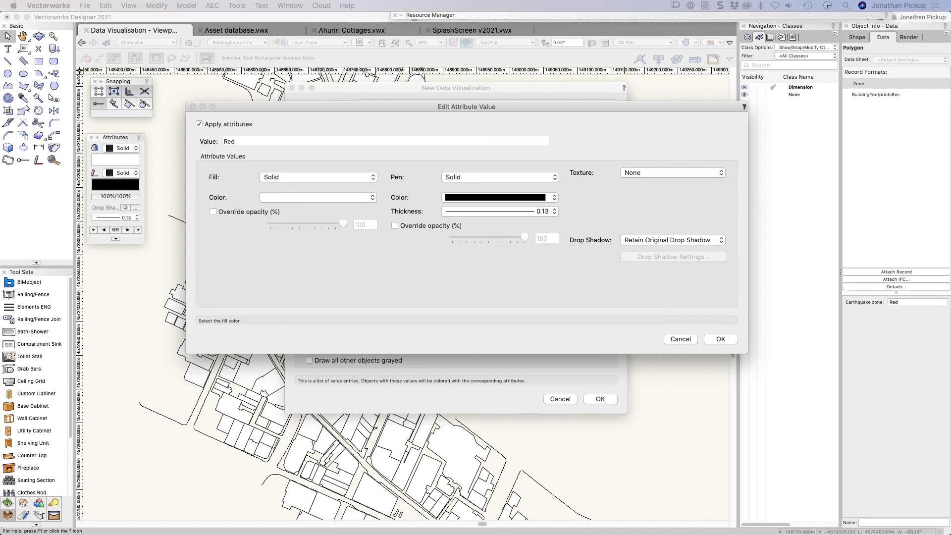
left_click(177, 132)
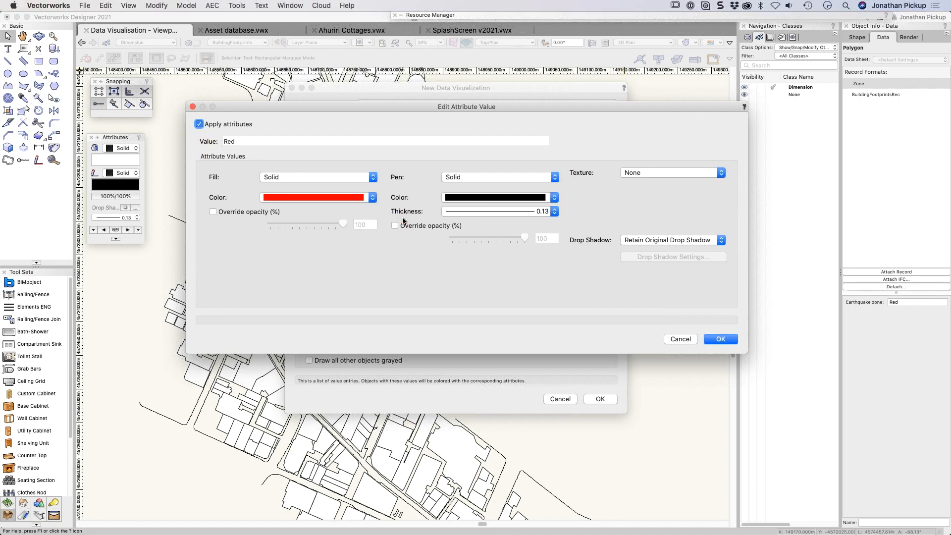
left_click(707, 341)
Apply attributes to the White value with a solid white fill.
double_click(436, 248)
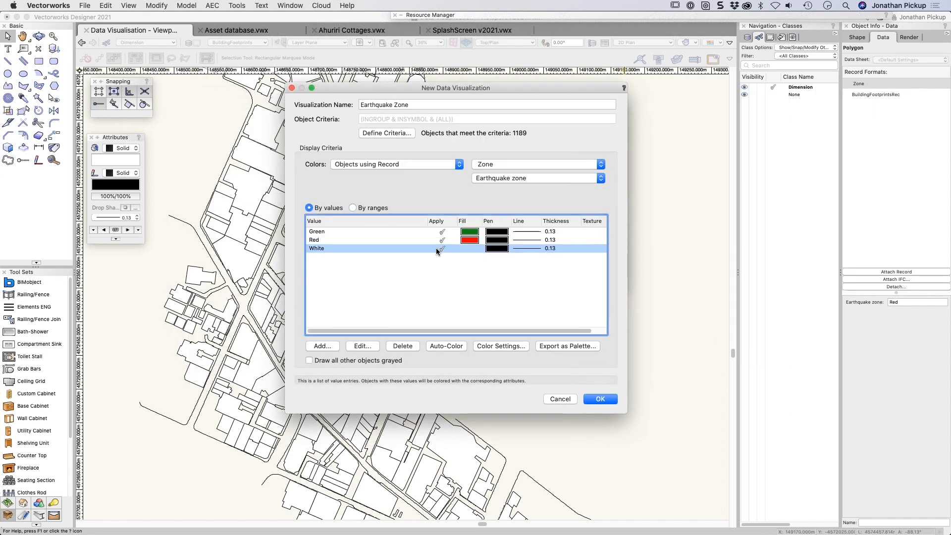
left_click(226, 124)
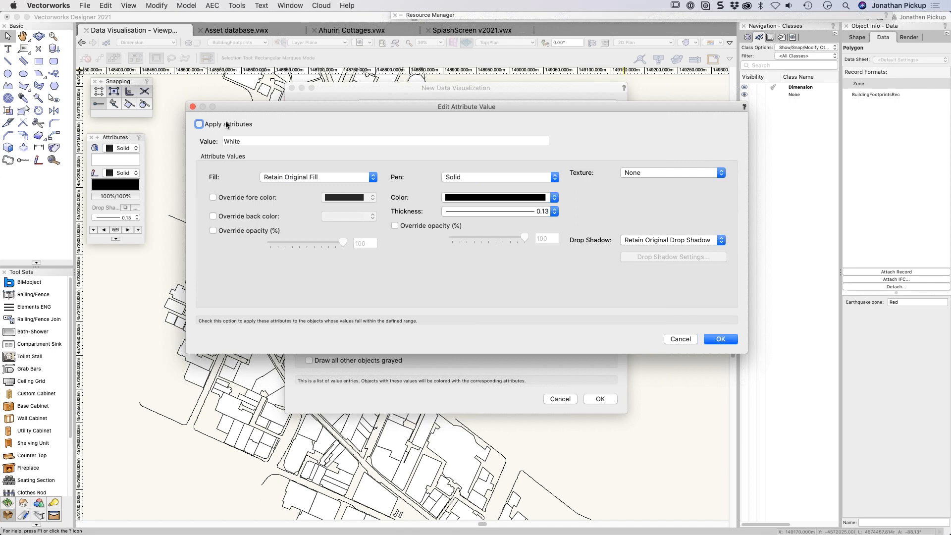
left_click(278, 177)
left_click(271, 124)
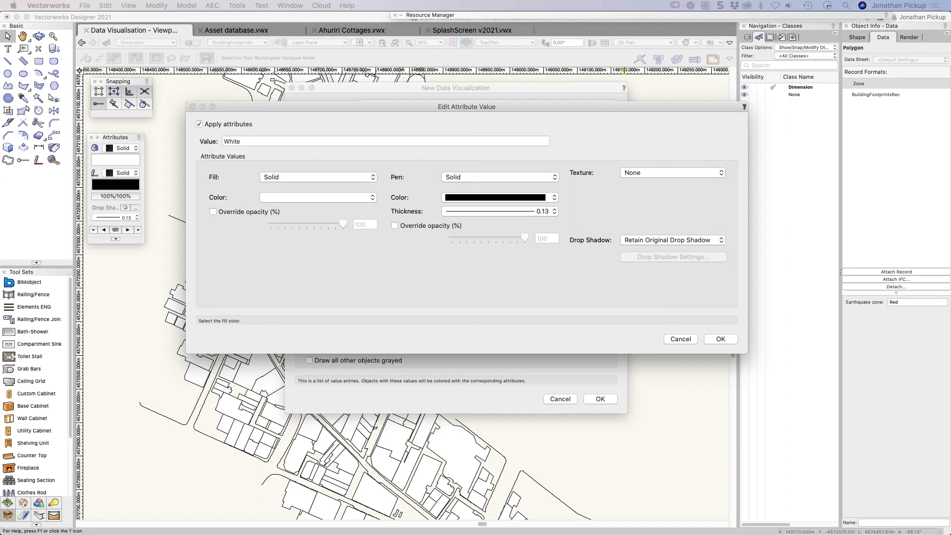
left_click(336, 217)
left_click(716, 340)
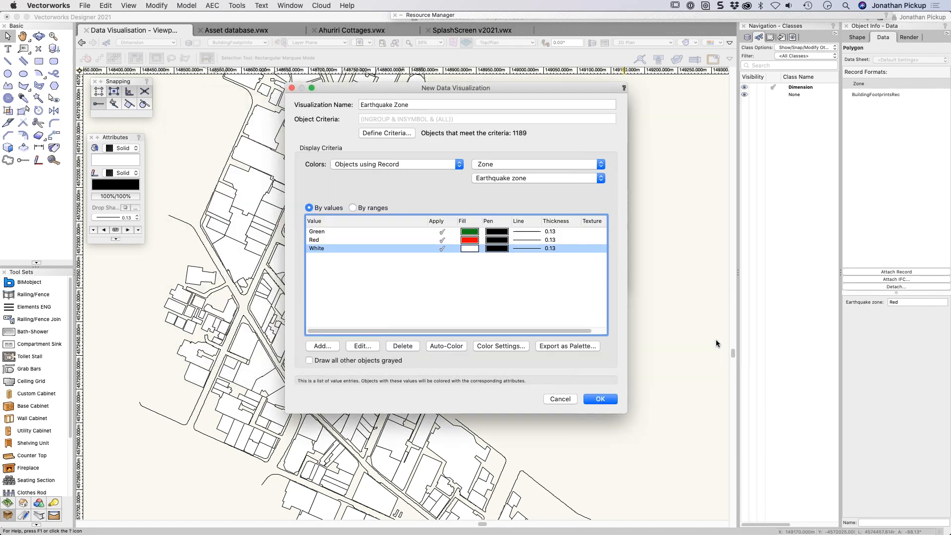
Set the Red value's pen thickness to 0.70, then save the Earthquake Zone visualization and close the visualization manager.
double_click(468, 242)
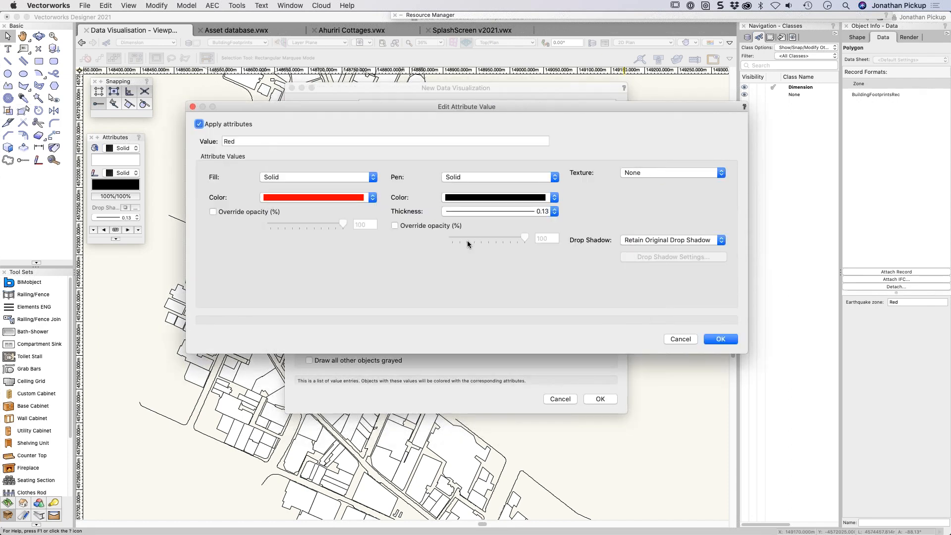
left_click(495, 213)
left_click(498, 243)
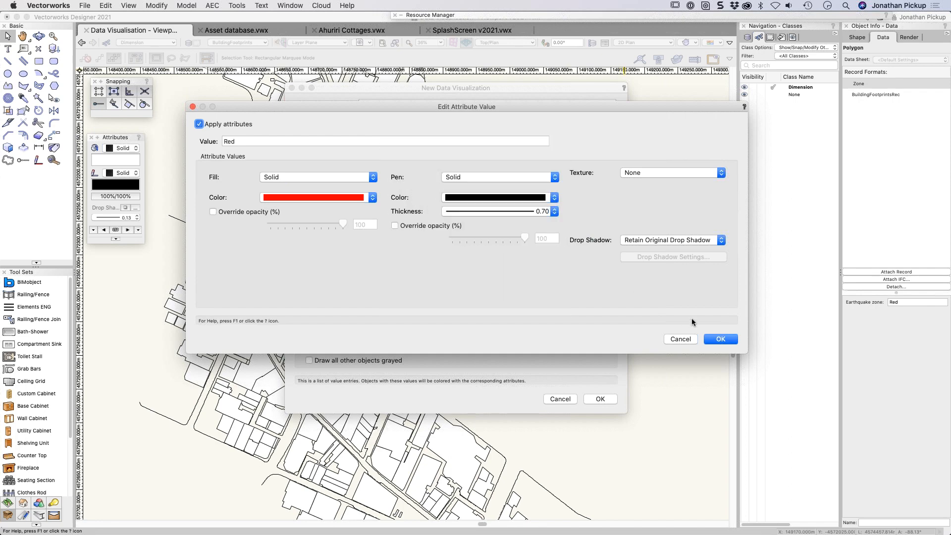
left_click(711, 338)
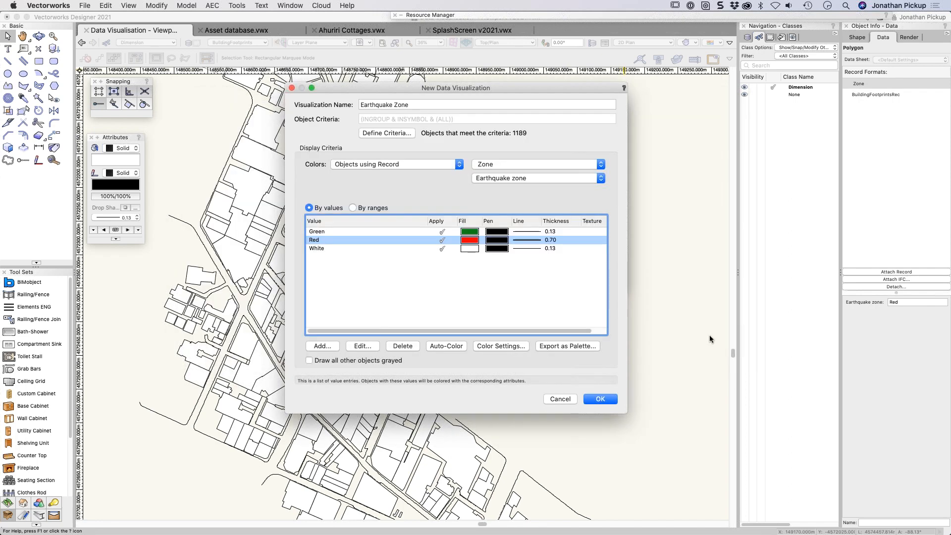
left_click(595, 399)
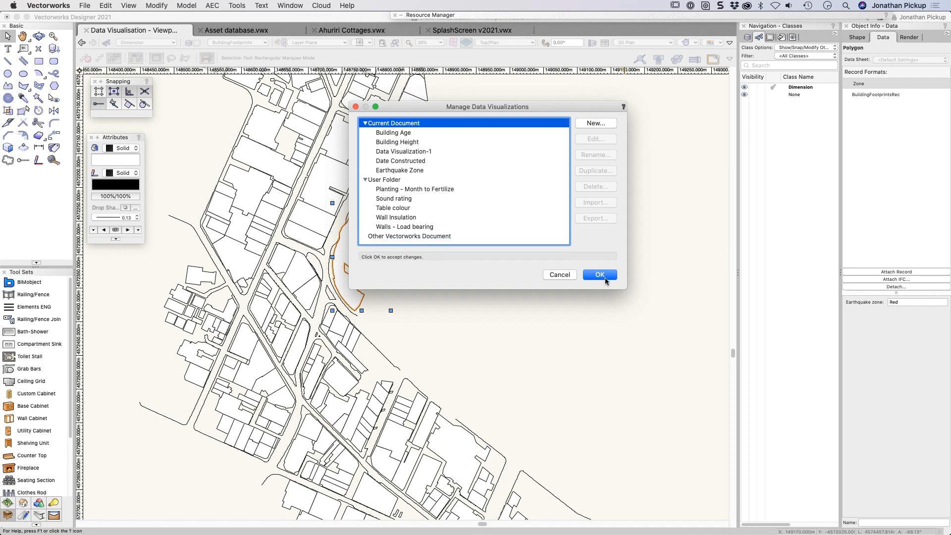
left_click(602, 275)
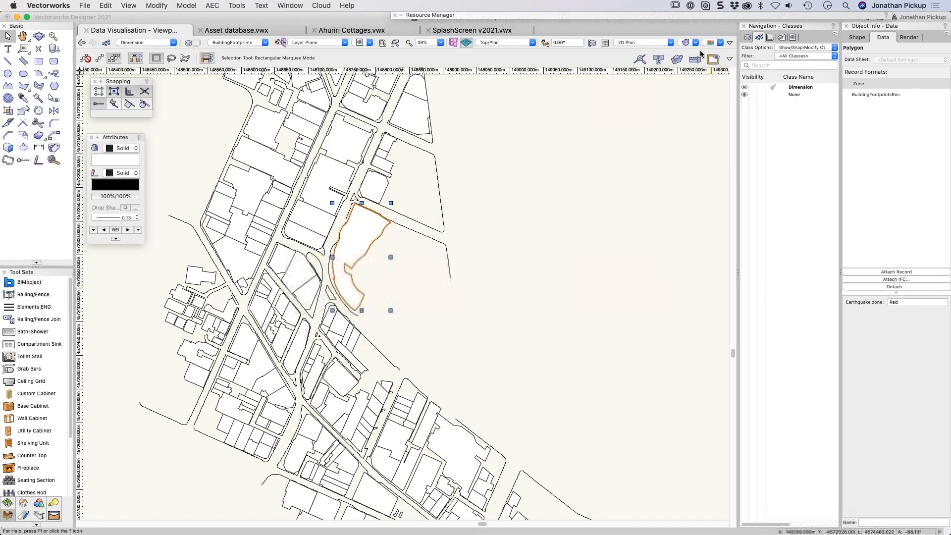
Apply the Earthquake Zone data visualization to the drawing and review the coloring across the whole city map.
left_click(719, 43)
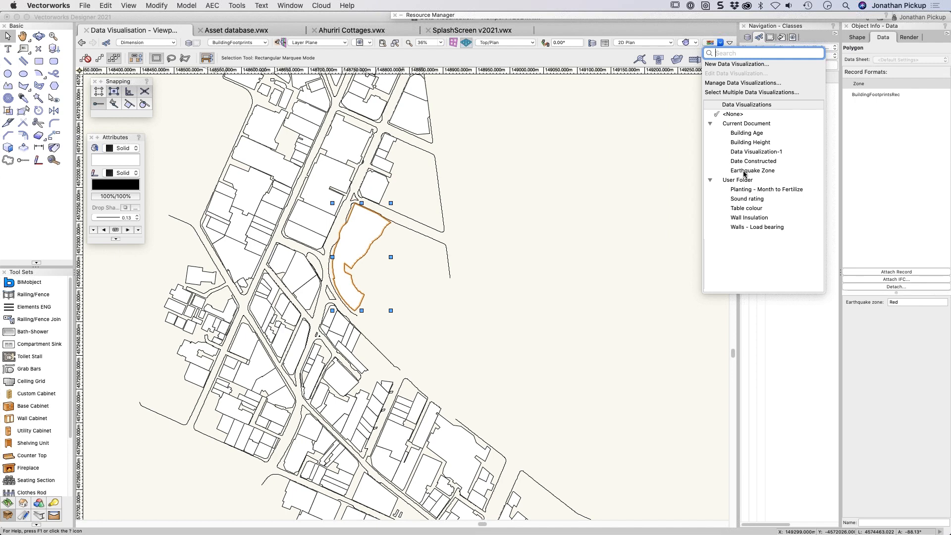
left_click(746, 171)
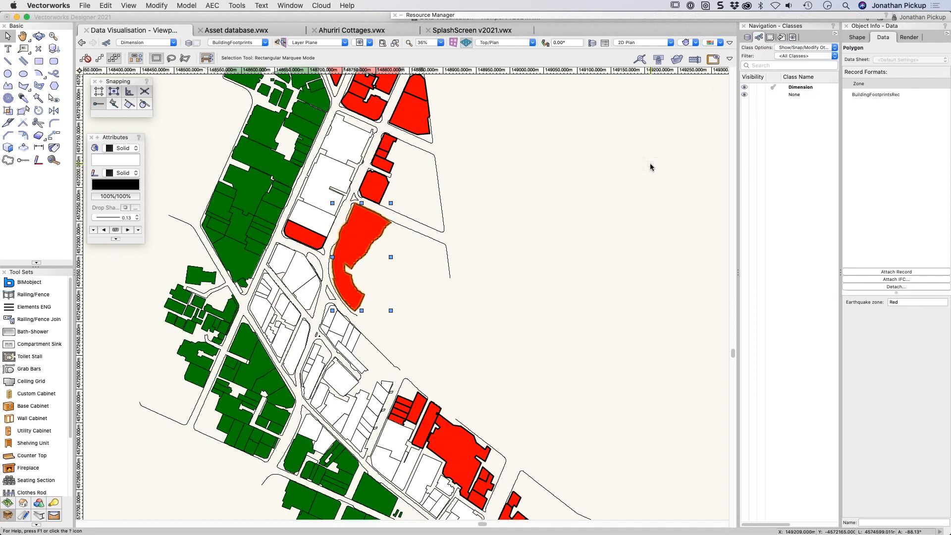
scroll(572, 223, "down", 5)
middle_click_drag(572, 223, 433, 287)
scroll(435, 284, "down", 1)
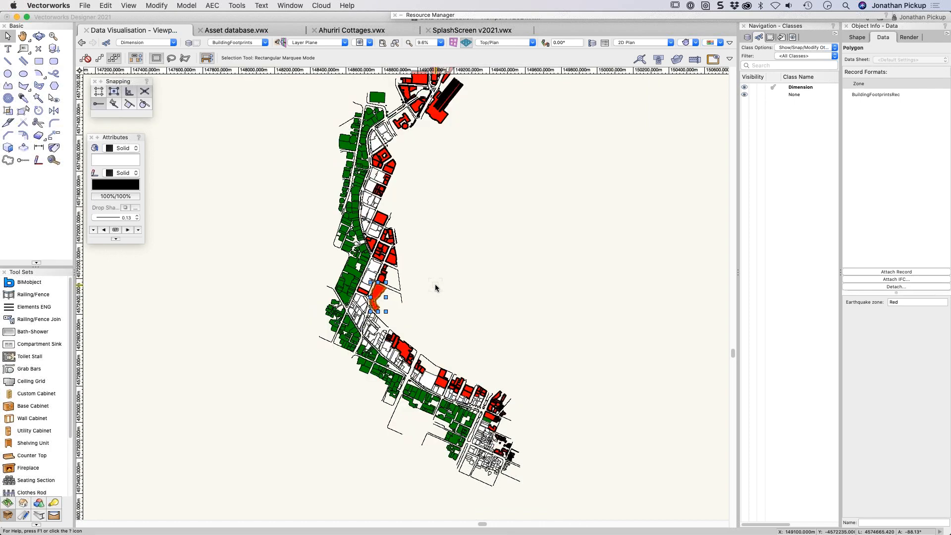
Turn off the active data visualization and deselect the building footprint.
left_click(721, 42)
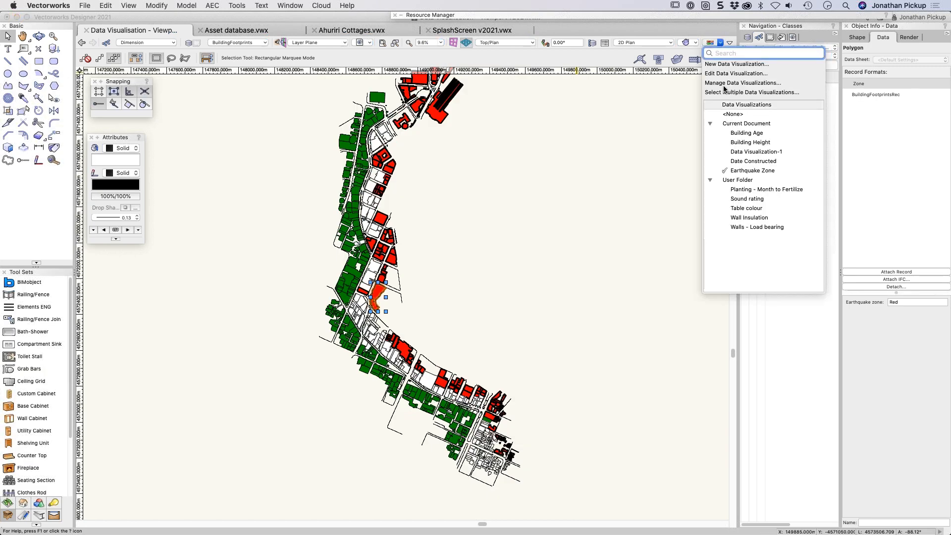
left_click(722, 114)
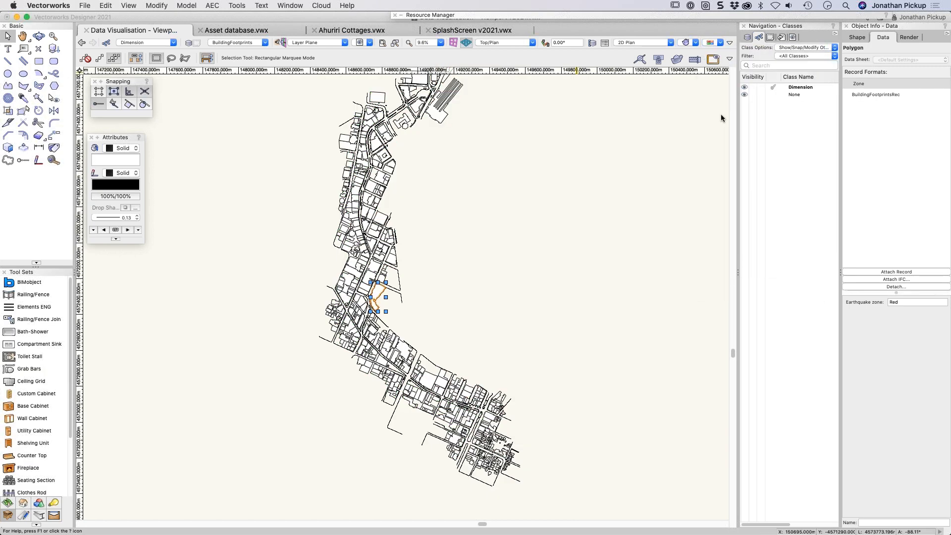
left_click(721, 114)
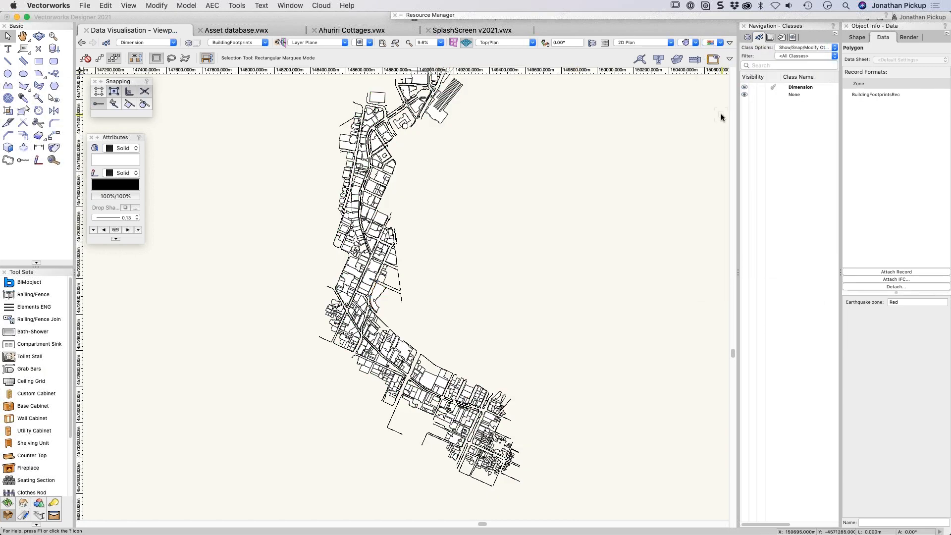
Preview the Date Constructed, Building Age and Building Height visualizations on the city map, one after another.
left_click(719, 43)
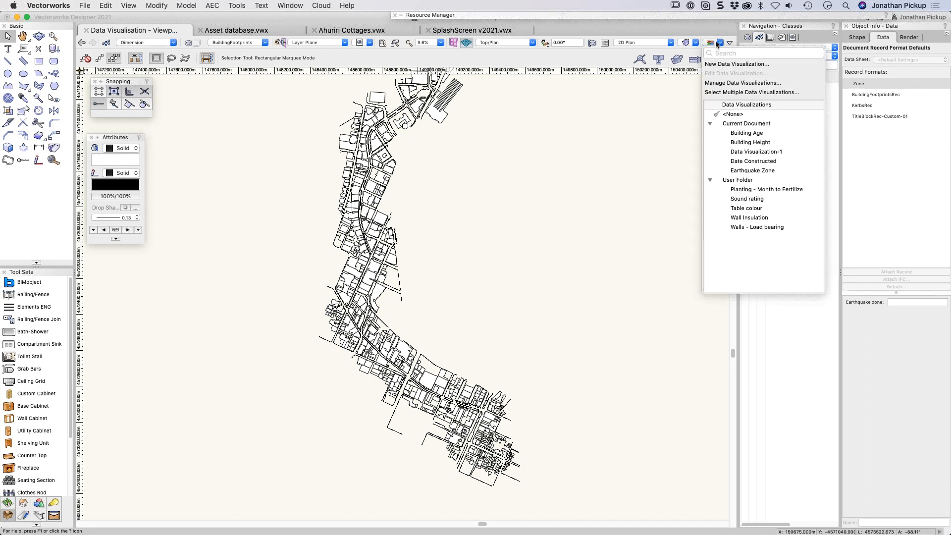
left_click(723, 160)
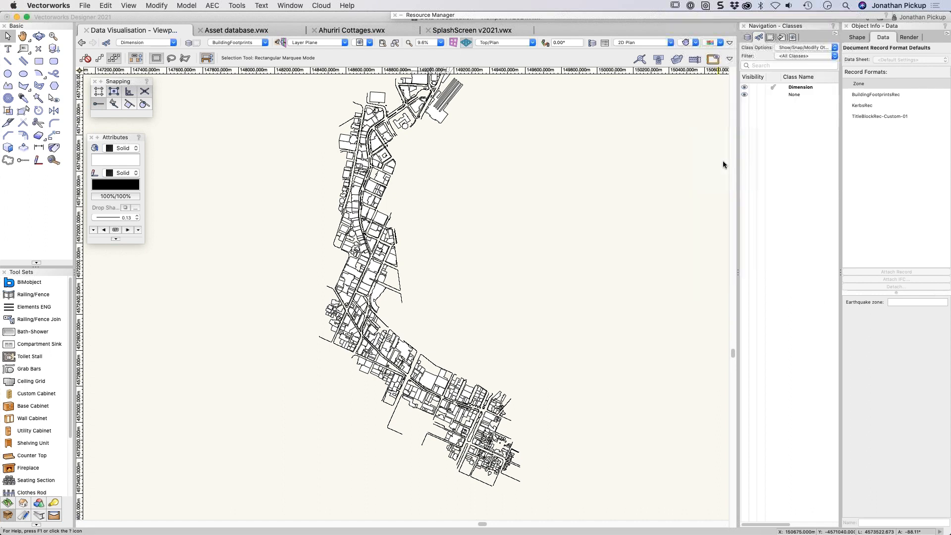
left_click(719, 43)
left_click(715, 133)
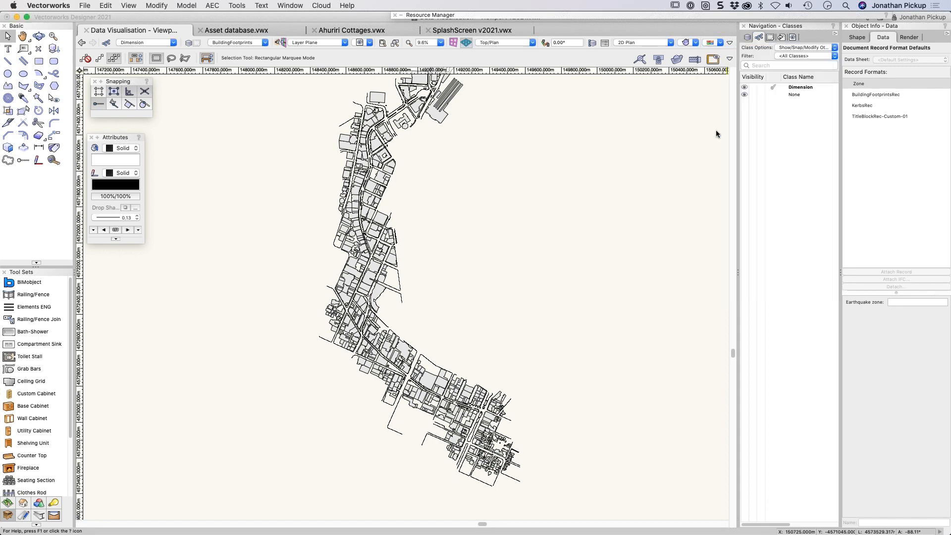
left_click(720, 43)
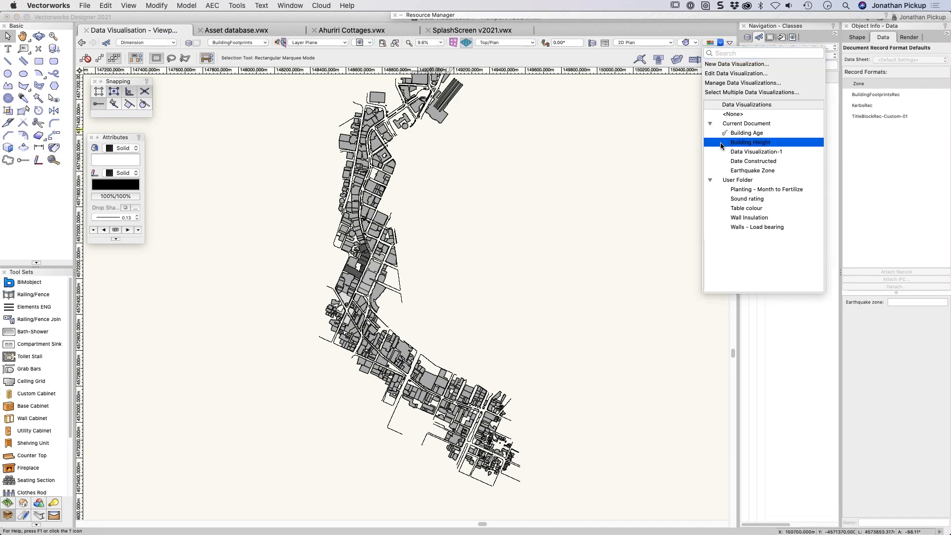
left_click(720, 142)
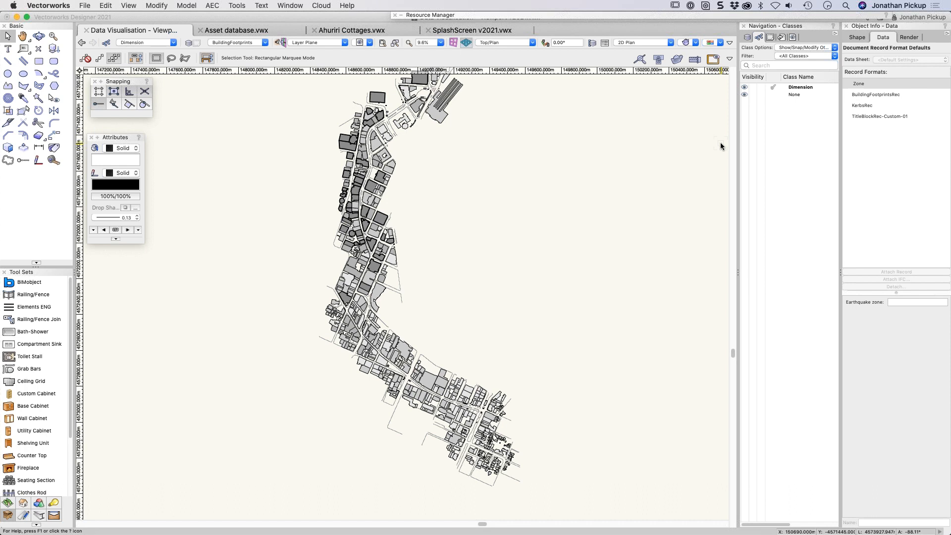
Switch the city map back to the Earthquake Zone data visualization.
left_click(719, 43)
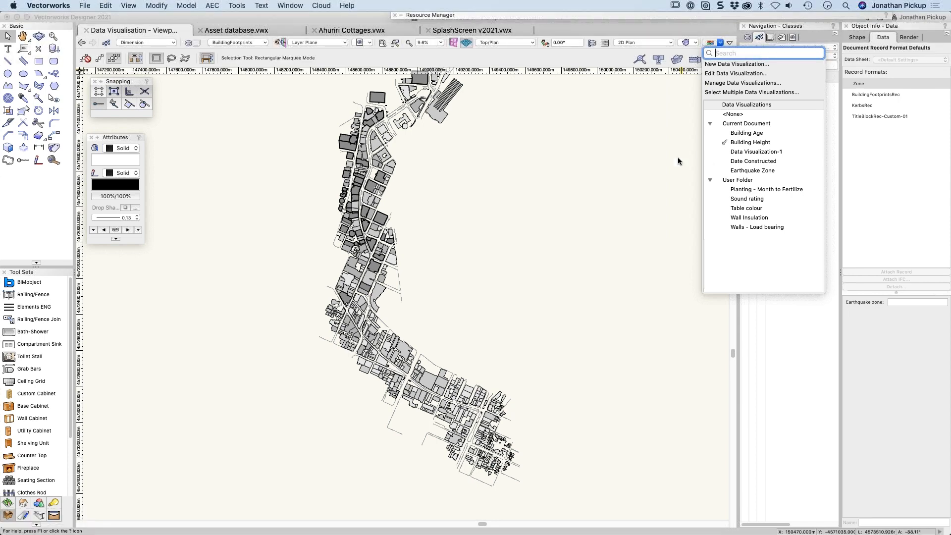
left_click(647, 159)
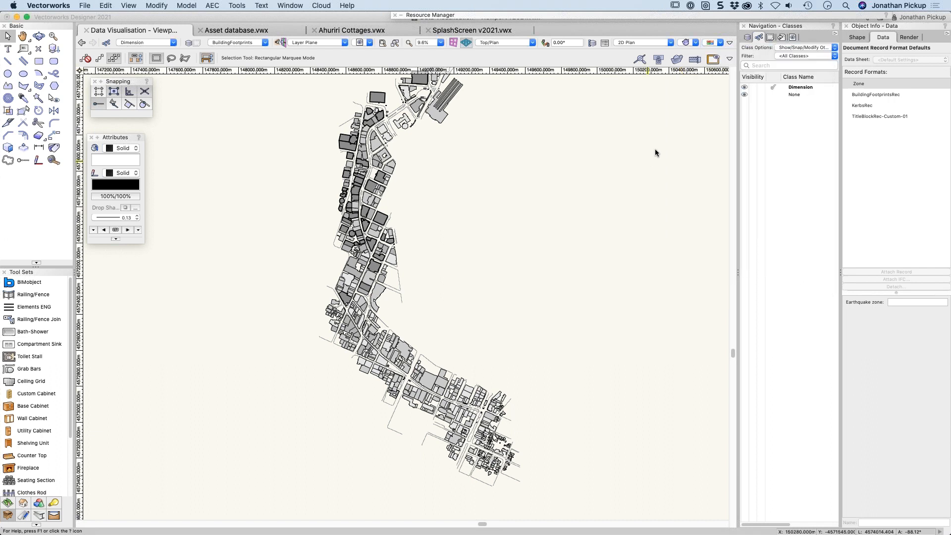
left_click(712, 43)
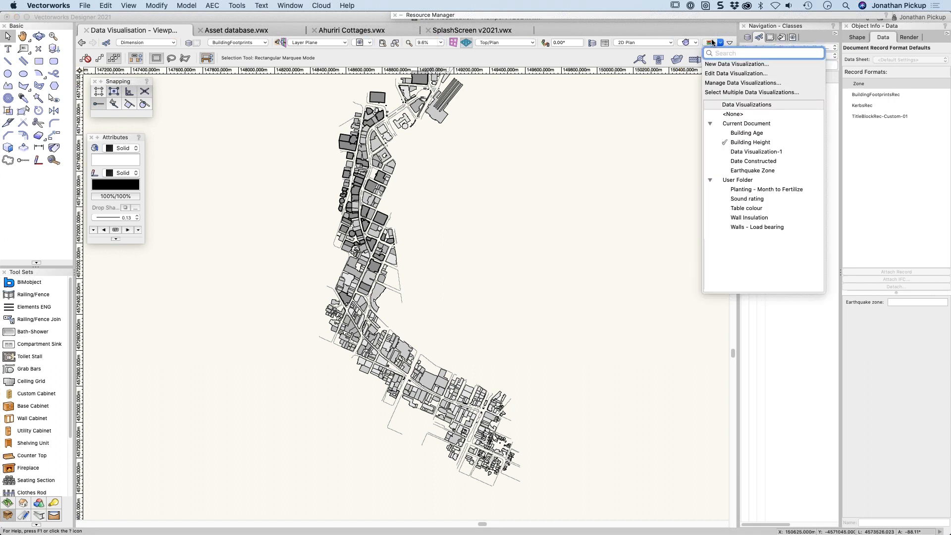
left_click(753, 171)
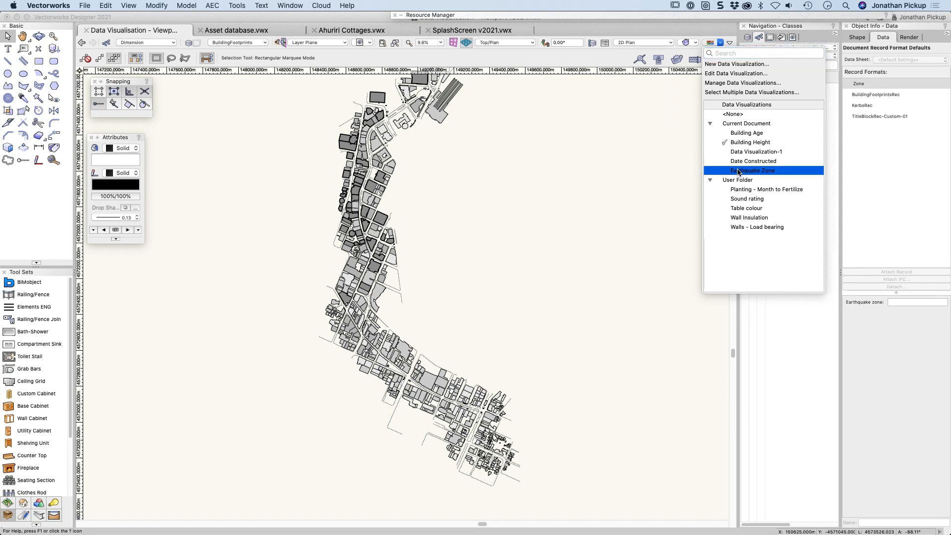
Export the current document's Earthquake Zone visualization to the User Folder, preserving the folder hierarchy.
left_click(719, 44)
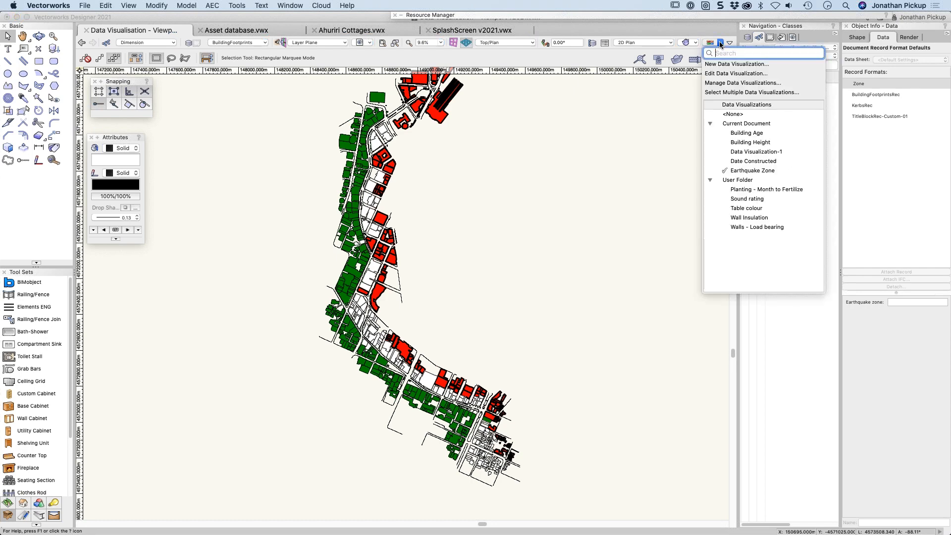
left_click(715, 82)
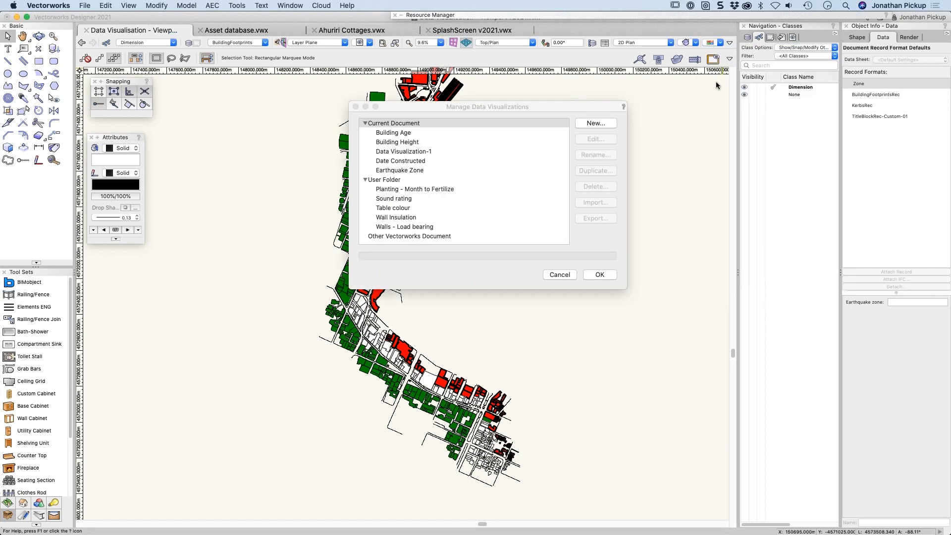
left_click(421, 171)
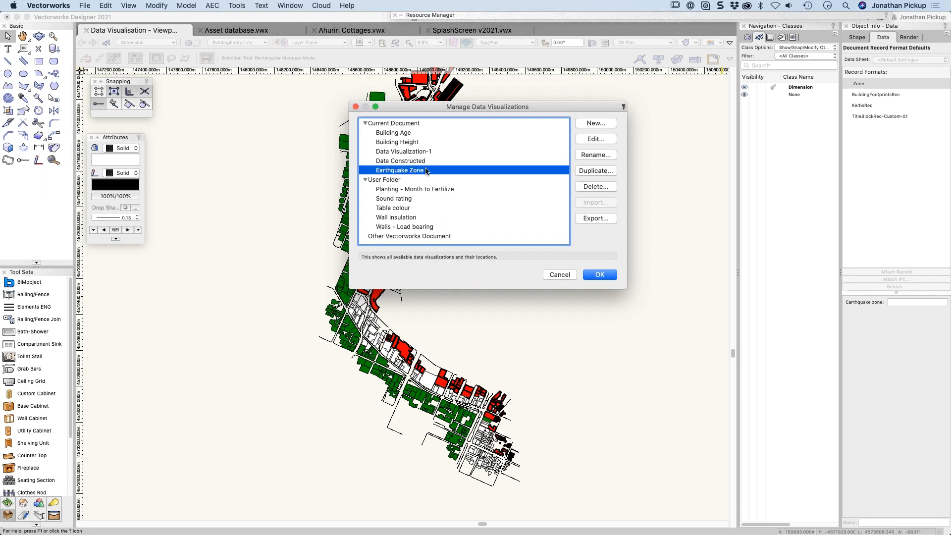
left_click(593, 219)
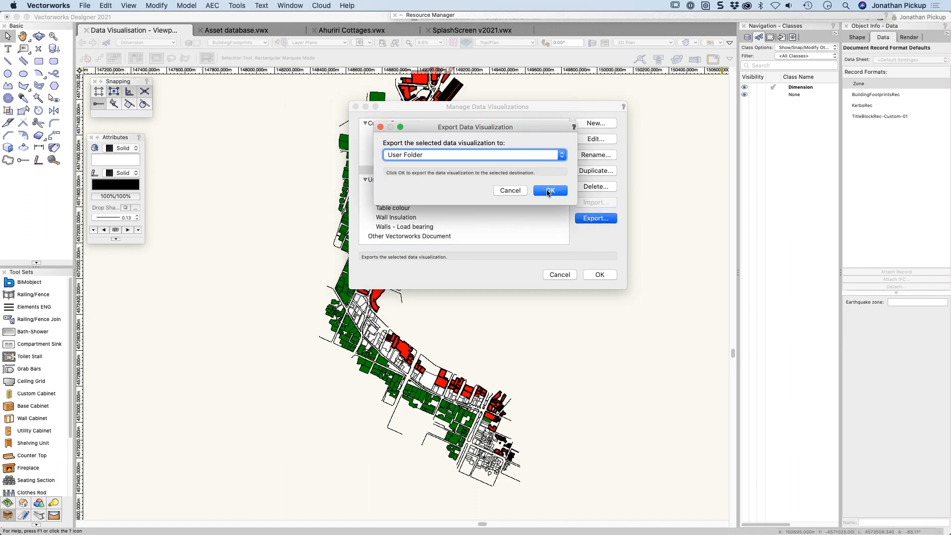
left_click(556, 194)
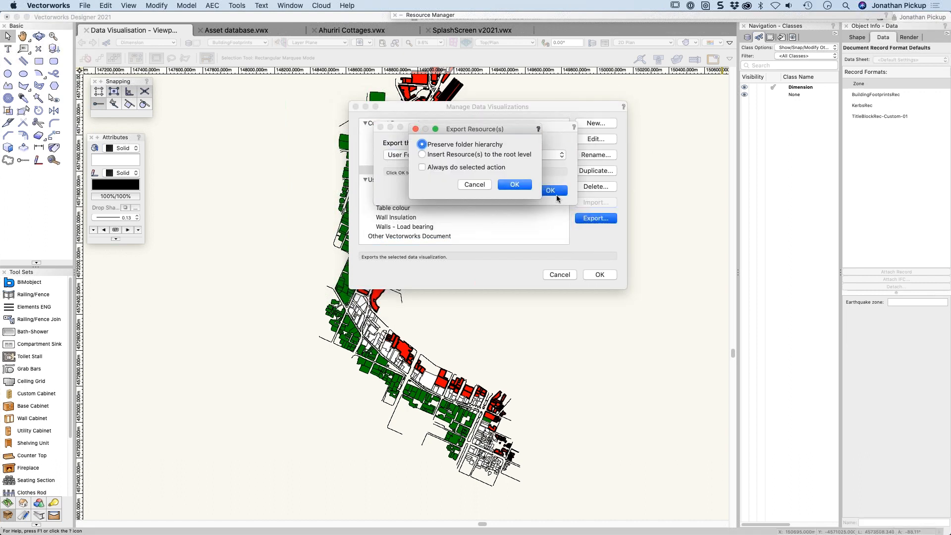
left_click(511, 187)
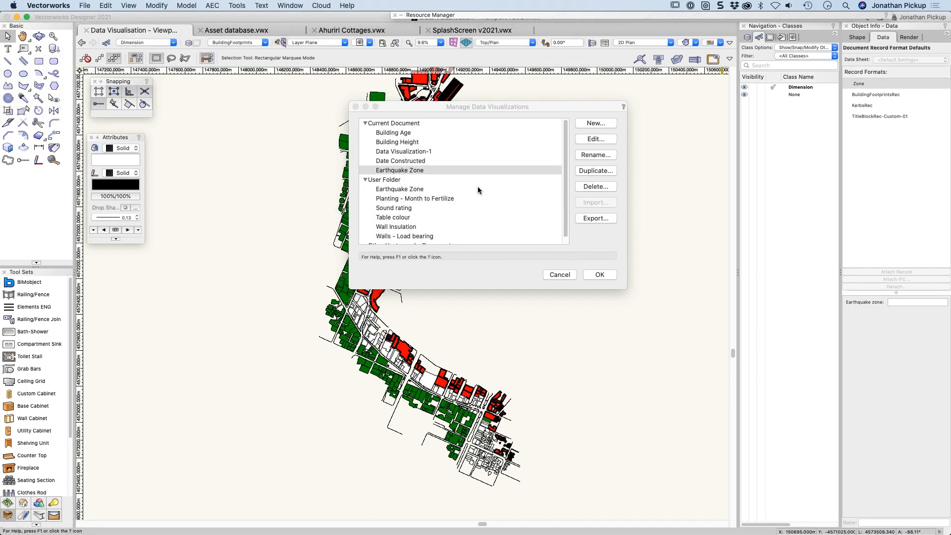
Export the current document's Building Height visualization to the User Folder.
scroll(474, 201, "down", 1)
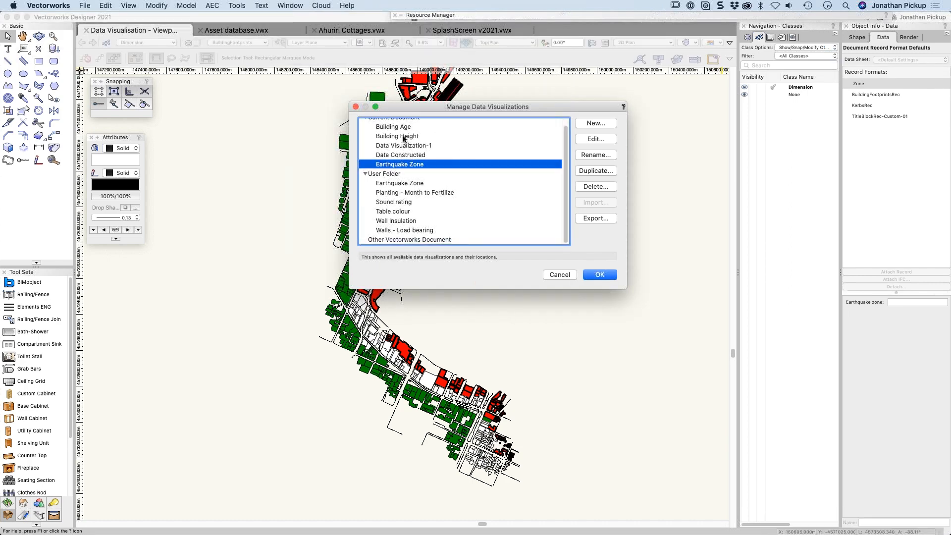
left_click(404, 138)
left_click(586, 218)
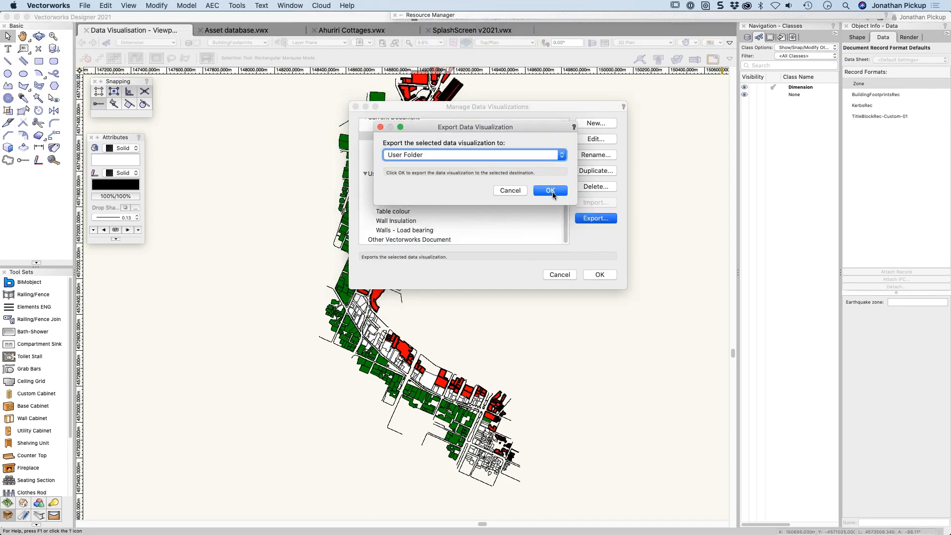
left_click(551, 192)
left_click(510, 186)
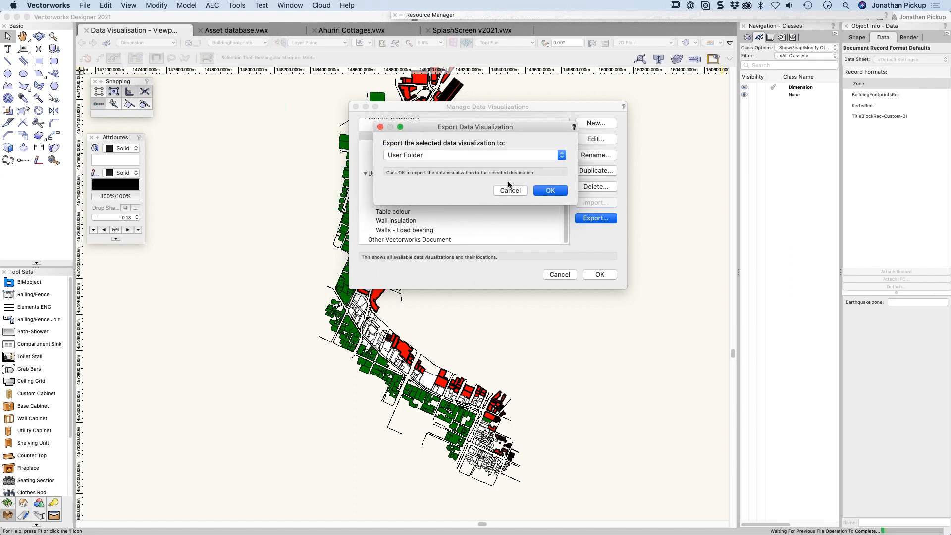
left_click(549, 191)
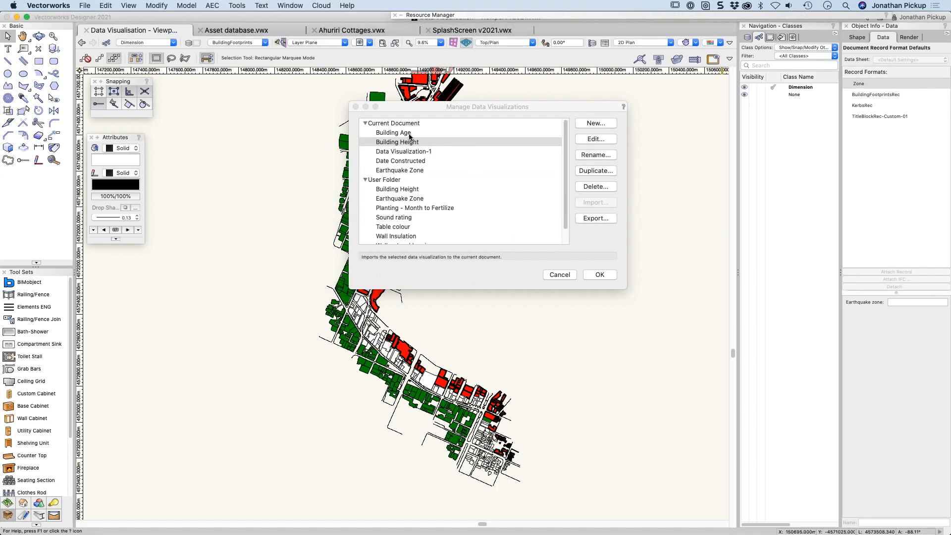
Export the current document's Building Age visualization to the User Folder, preserving the folder hierarchy.
scroll(460, 156, "down", 2)
scroll(461, 160, "up", 1)
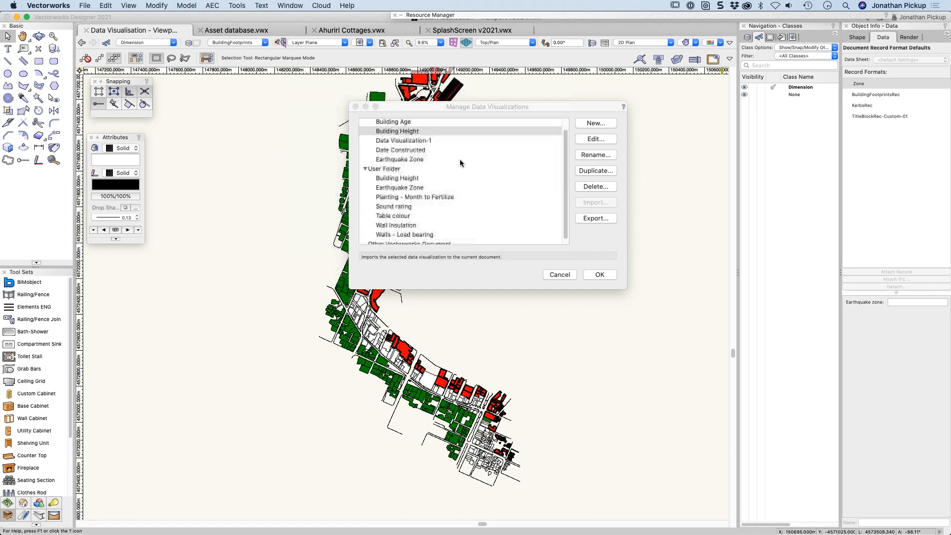
left_click(409, 123)
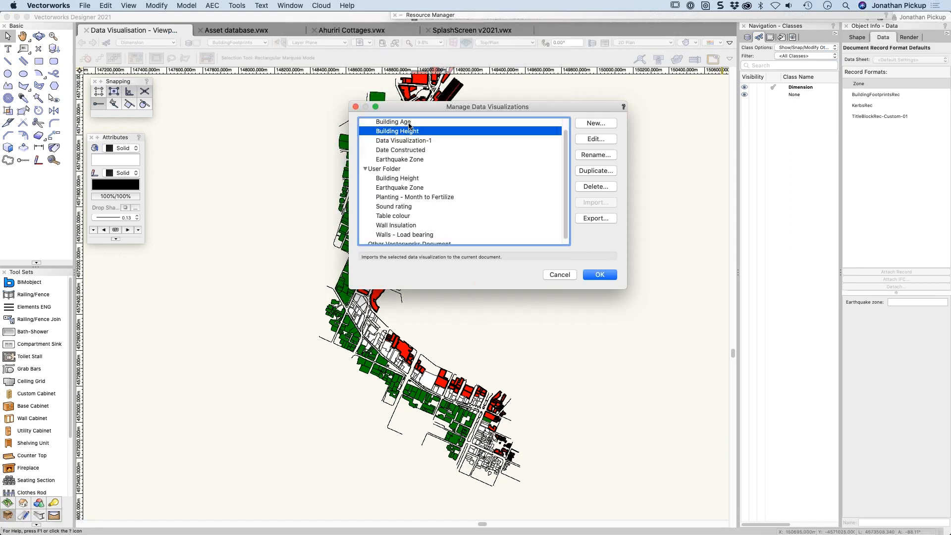
left_click(598, 219)
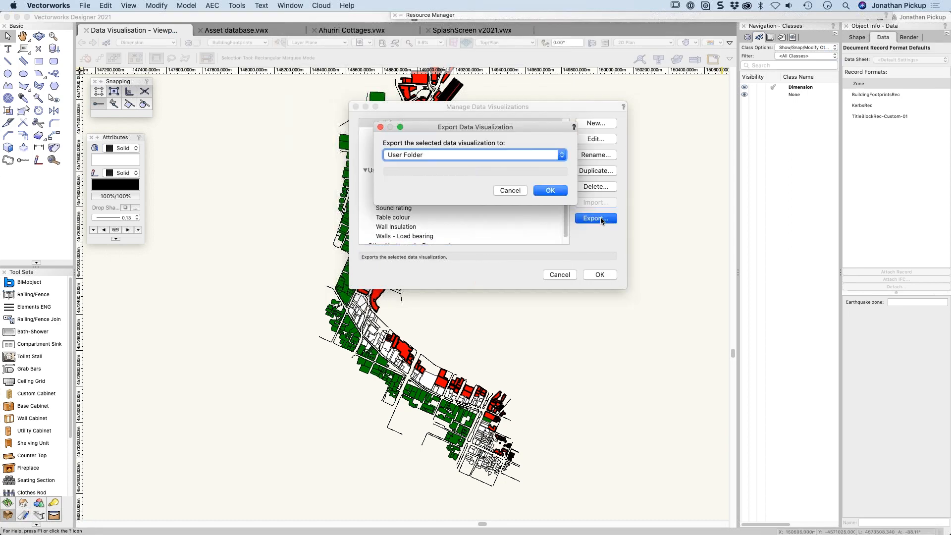
left_click(541, 190)
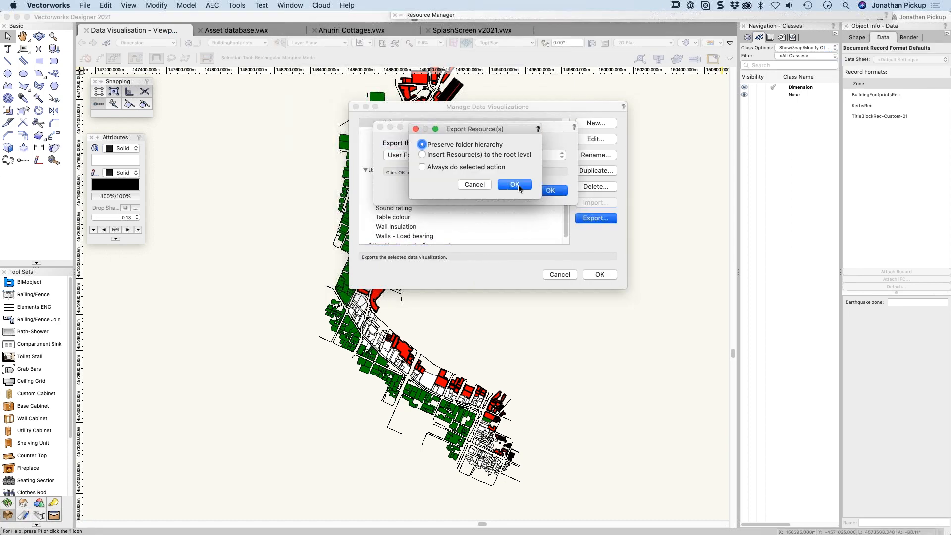
left_click(520, 189)
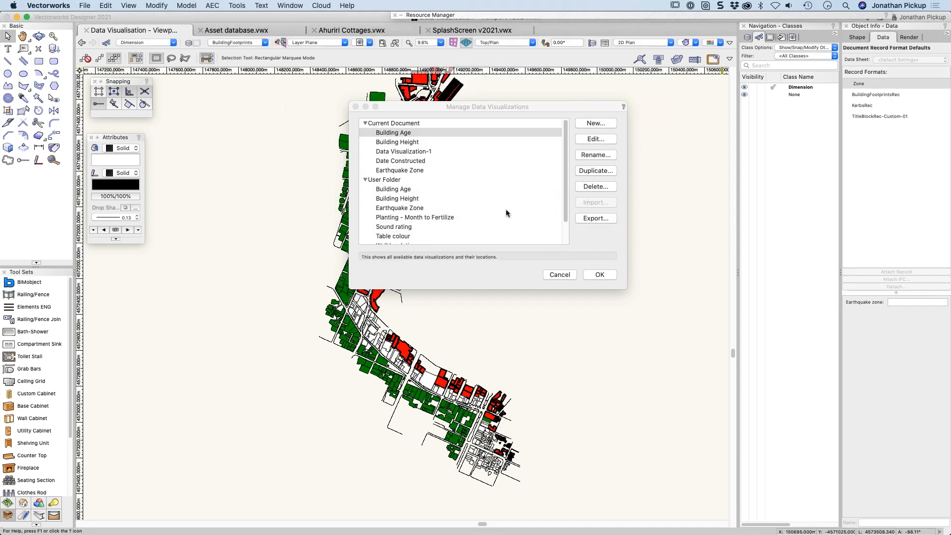
Delete the Building Age and Building Height data visualizations from the current document, keeping the User Folder copies.
left_click(404, 170)
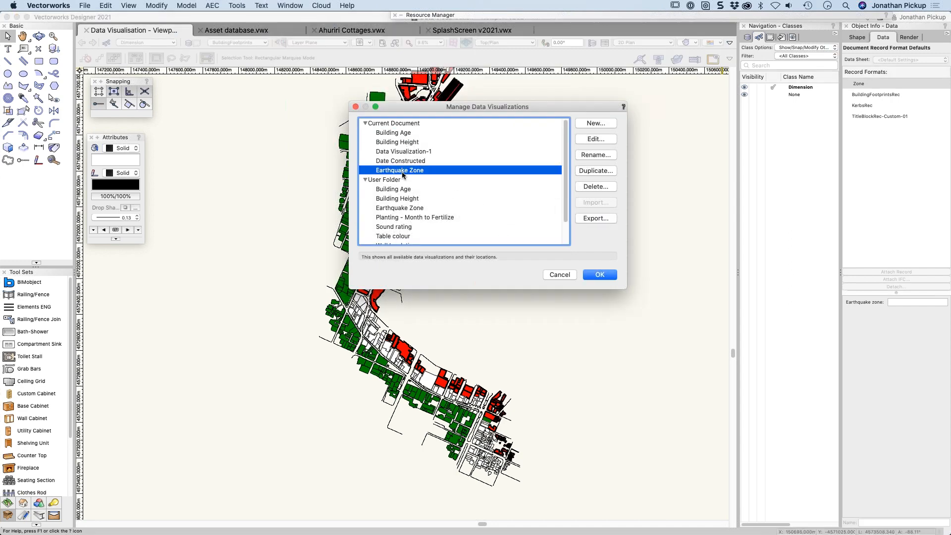
left_click(405, 132)
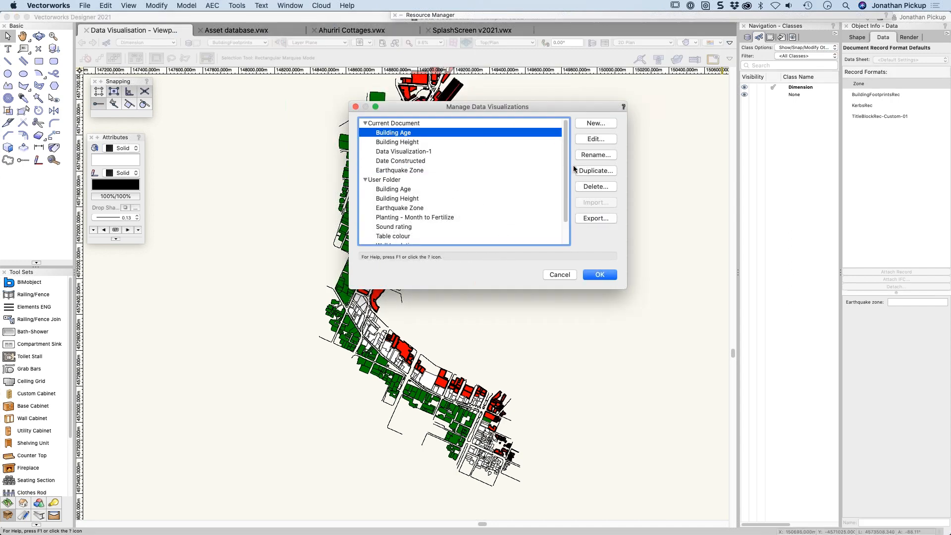
left_click(588, 186)
left_click(561, 188)
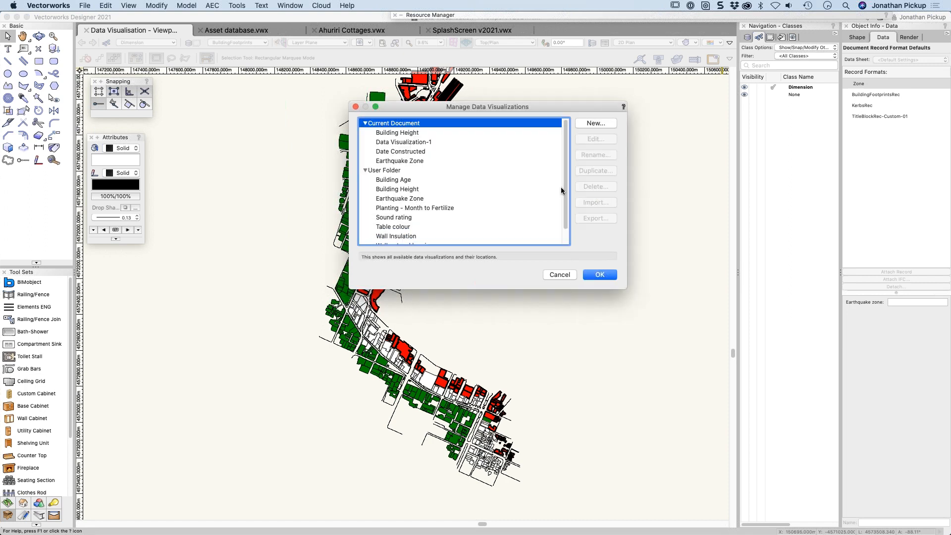
left_click(404, 133)
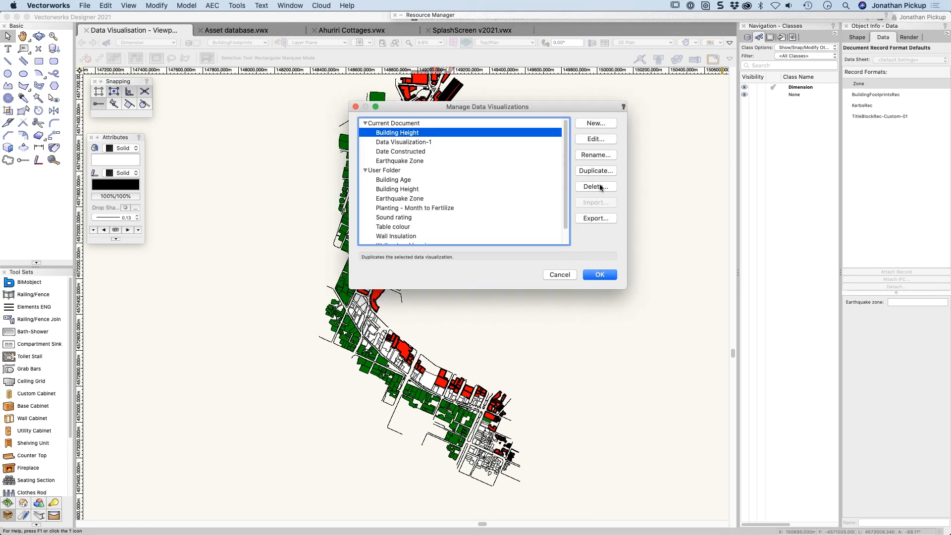
left_click(600, 187)
left_click(564, 188)
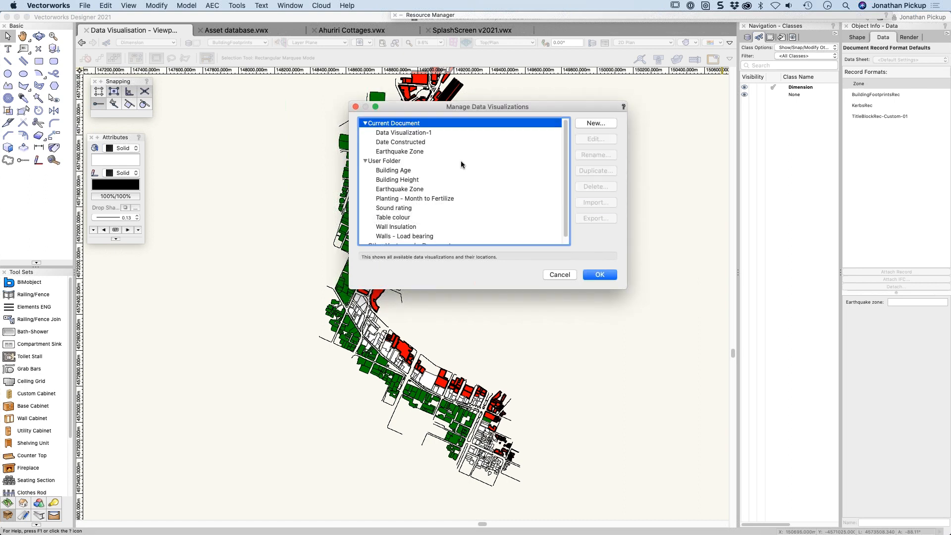
Delete the Data Visualization-1 and Date Constructed data visualizations from the current document.
left_click(412, 133)
left_click(597, 186)
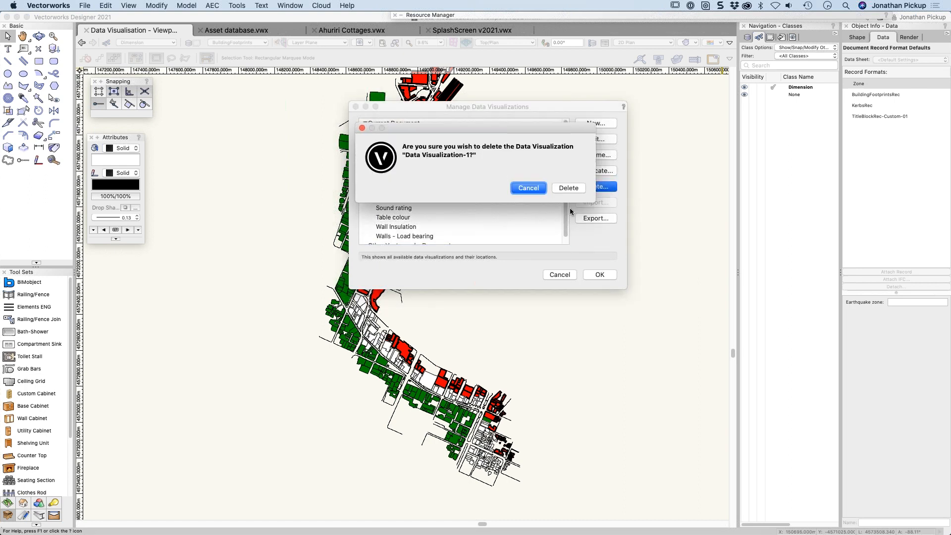
left_click(568, 187)
left_click(416, 133)
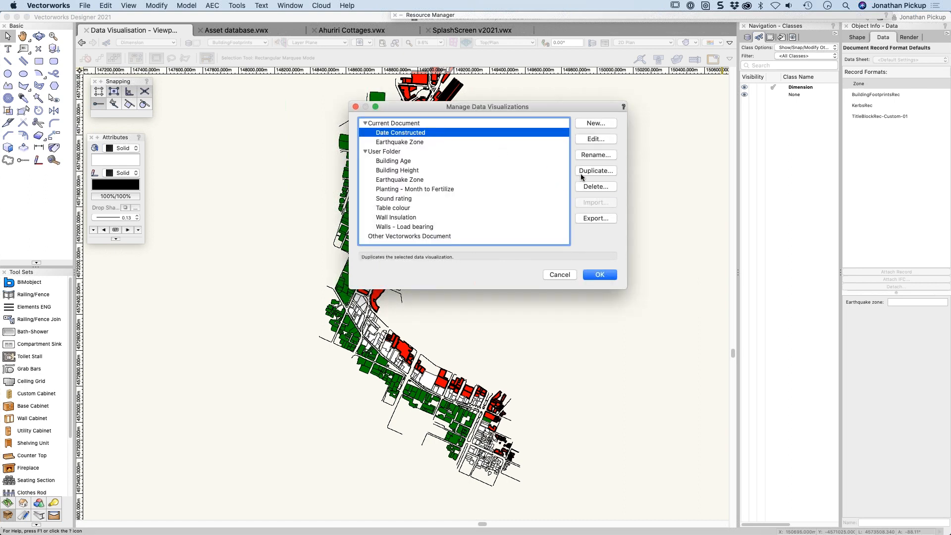
left_click(592, 188)
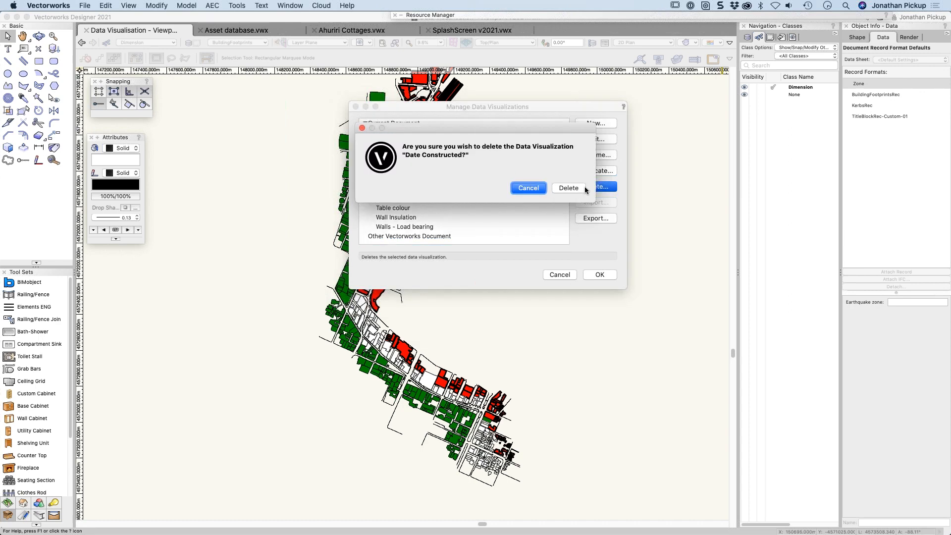
left_click(569, 187)
Delete the current document's Earthquake Zone visualization and accept the changes to the managed visualizations.
left_click(418, 141)
left_click(416, 133)
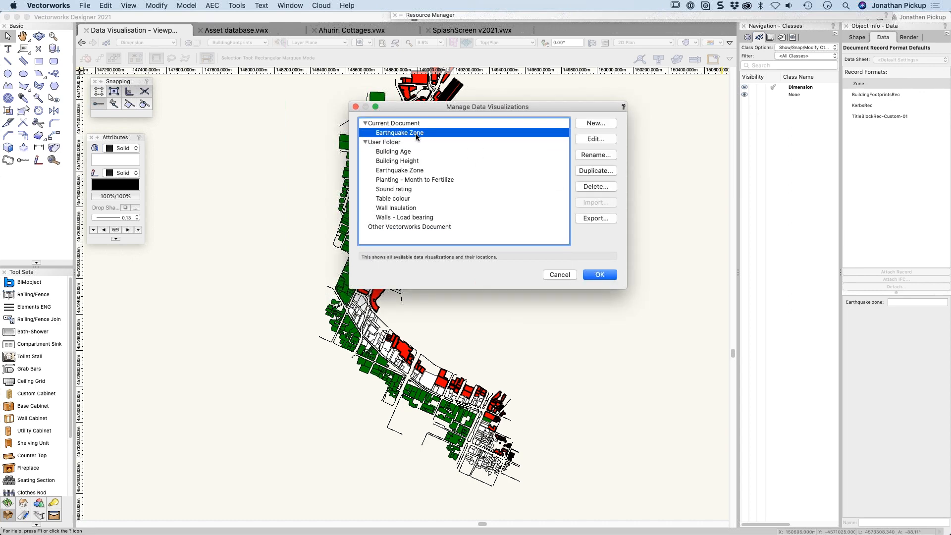
left_click(604, 187)
left_click(571, 198)
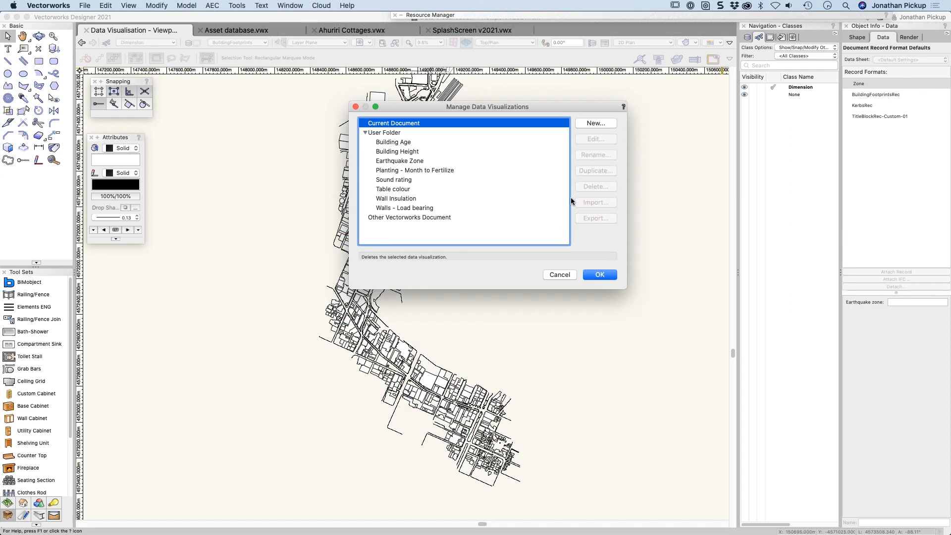
left_click(599, 274)
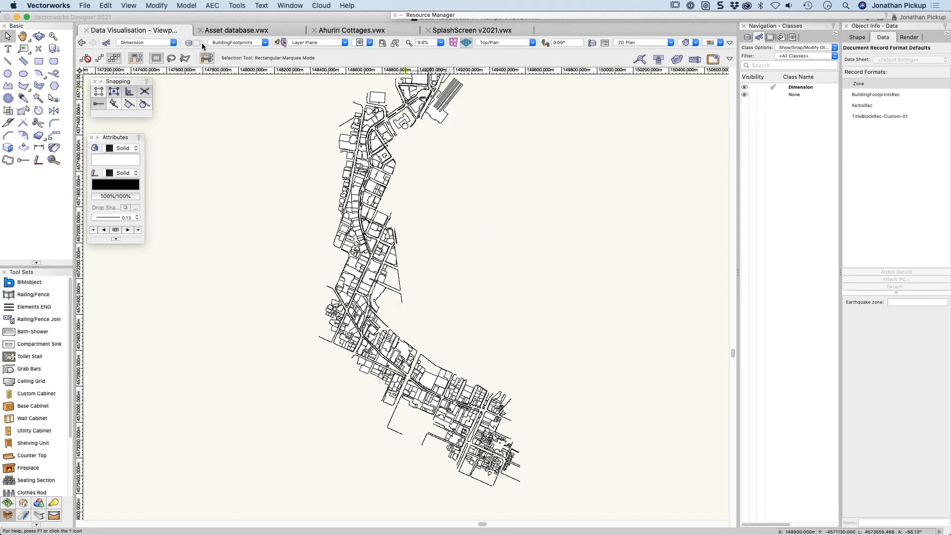
Switch to sheet layer Sht-1 [Sheet Title] and check its Earthquake Zones and Building Type viewports.
left_click(222, 43)
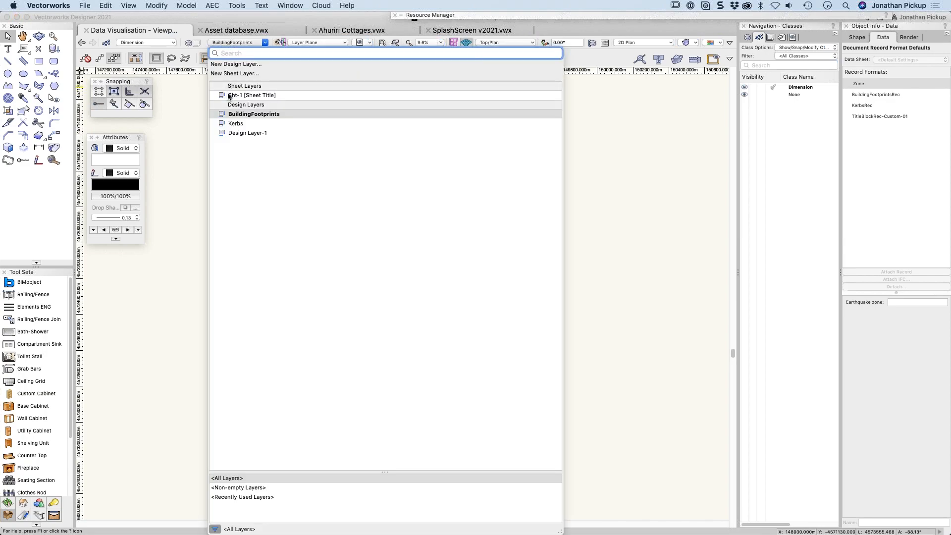
left_click(233, 95)
key("super+4")
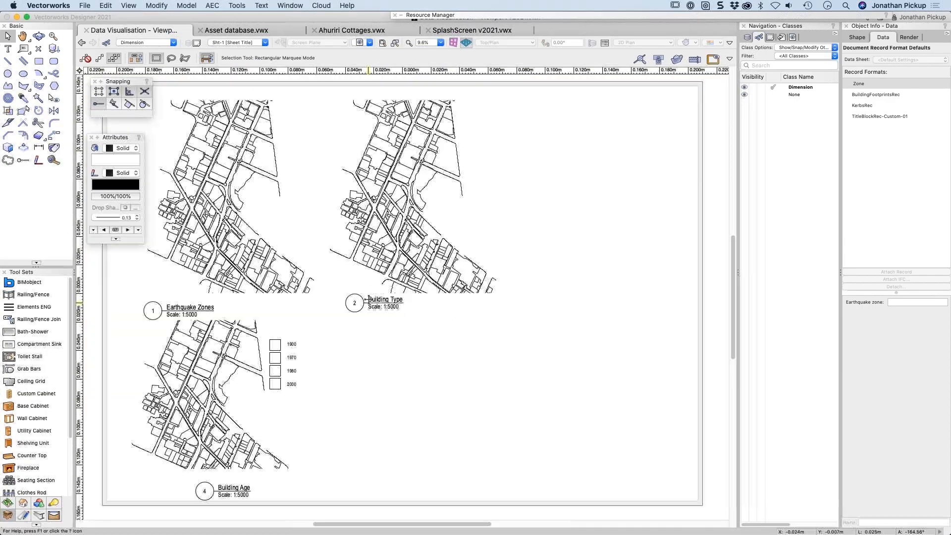
middle_click_drag(301, 247, 382, 237)
left_click(317, 235)
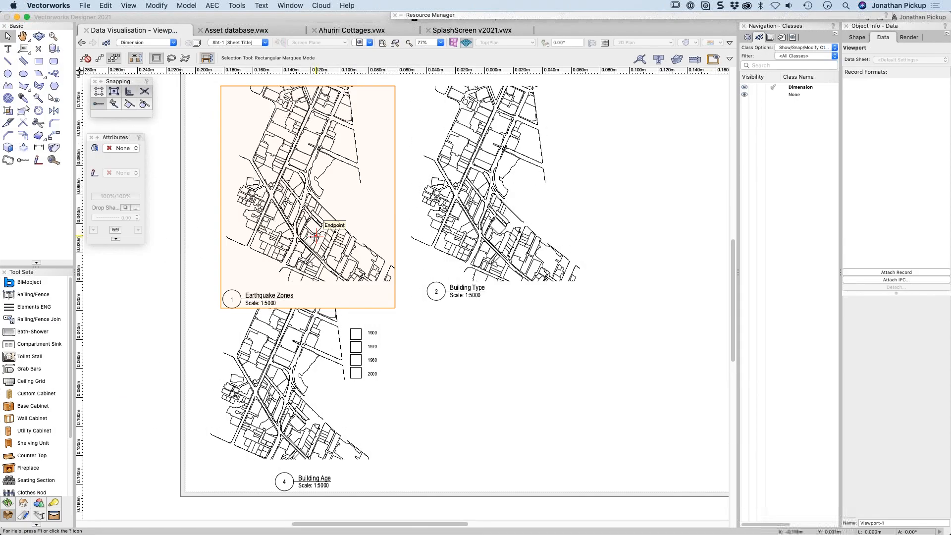
left_click(475, 213)
Delete the manually drawn year legend from the Building Age viewport's annotations and return to the sheet.
left_click(268, 405)
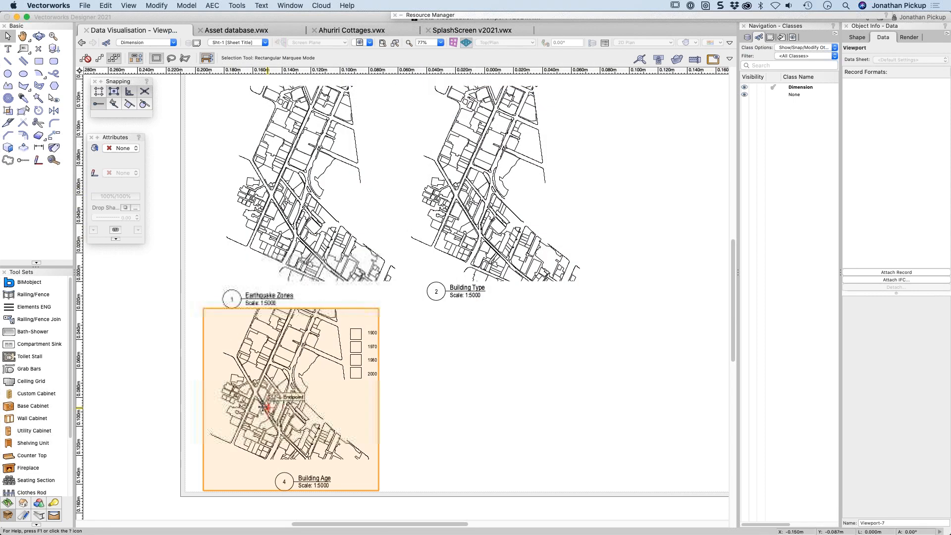
double_click(266, 405)
left_click(426, 310)
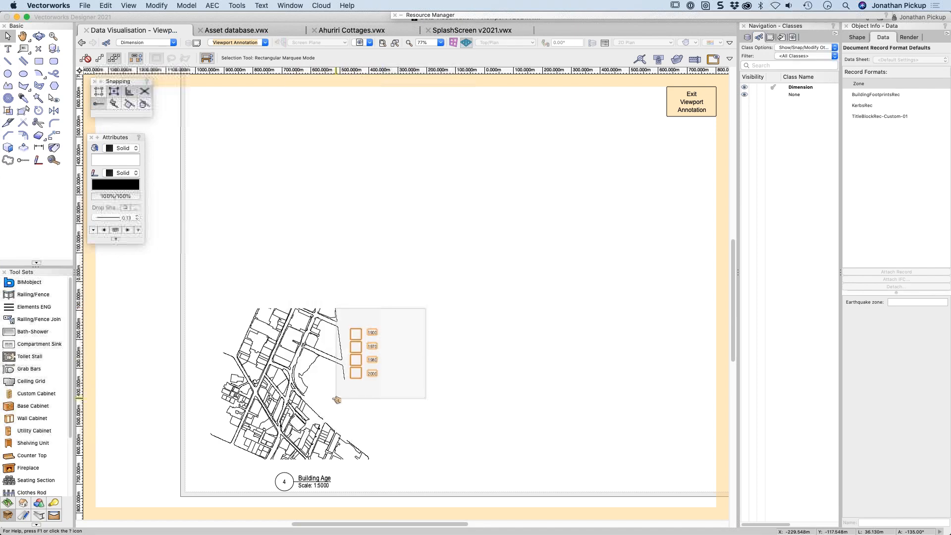
left_click_drag(336, 399, 332, 396)
key("Delete")
left_click(693, 105)
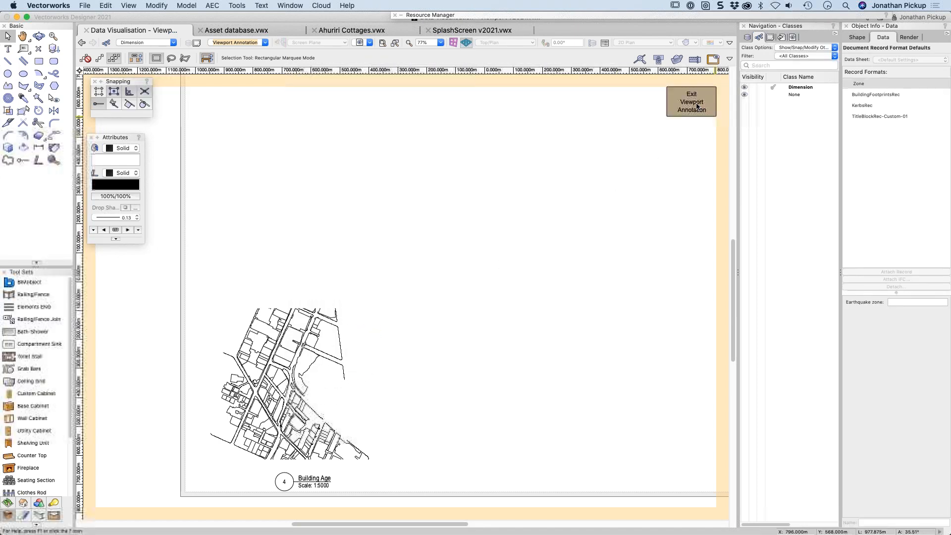
Apply the User Folder's Earthquake Zone data visualization to the Earthquake Zones viewport, preserving the folder hierarchy on import.
left_click(315, 213)
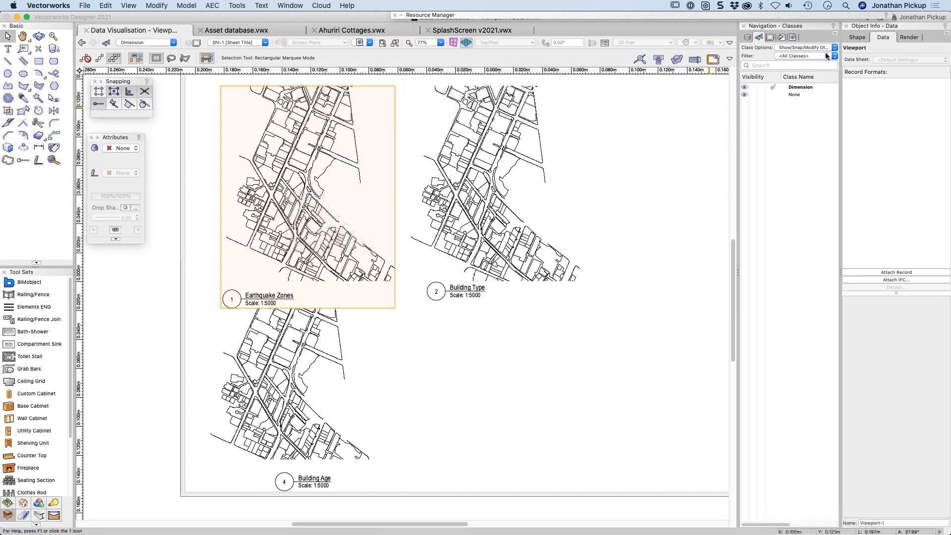
left_click(858, 40)
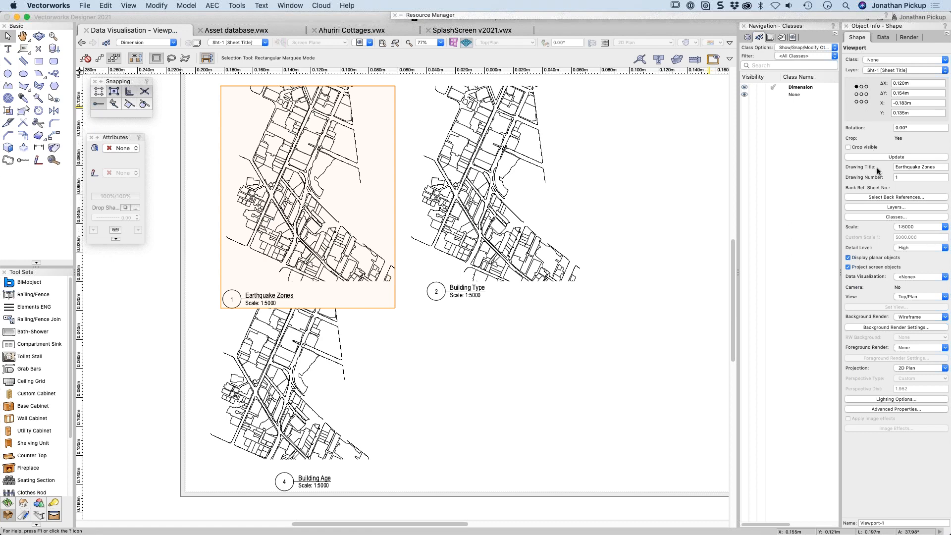
left_click(906, 279)
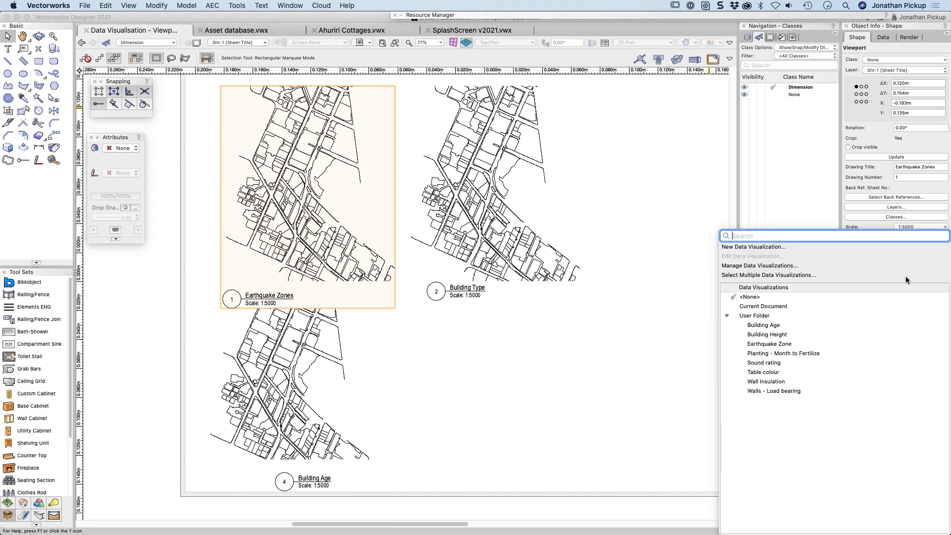
left_click(764, 344)
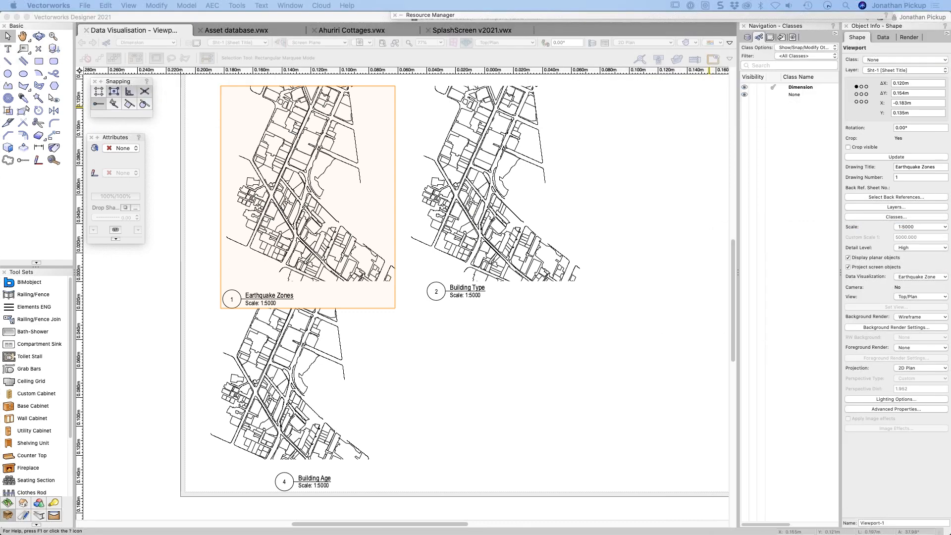
left_click_drag(1, 78, 440, 128)
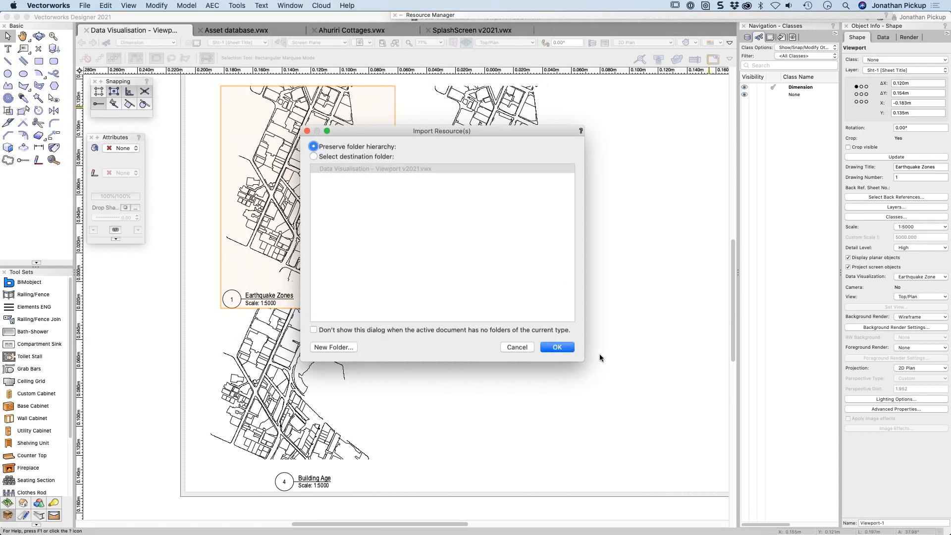
left_click(560, 347)
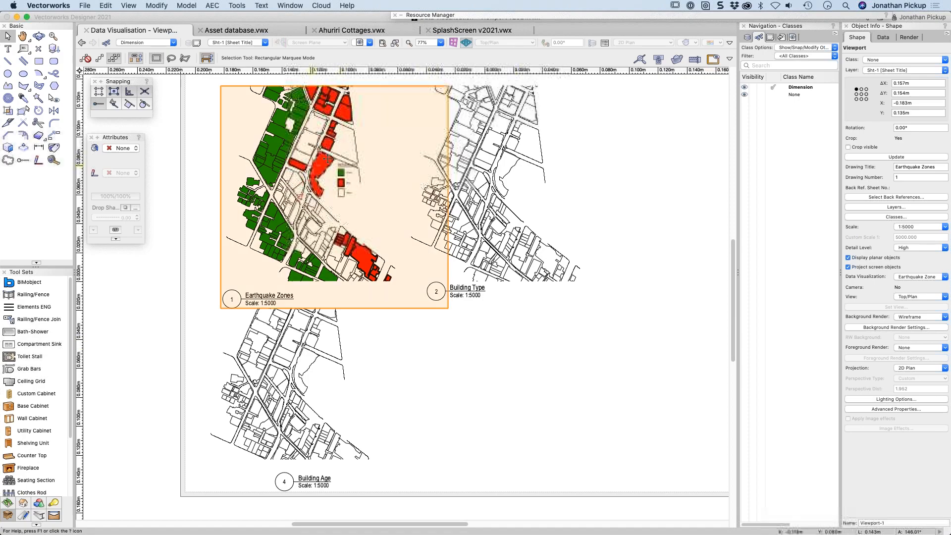
Narrow the Earthquake Zone legend in the viewport's annotations to 0.023 m overall width with a 0.008 m note text indent.
scroll(355, 156, "up", 4)
scroll(356, 155, "up", 3)
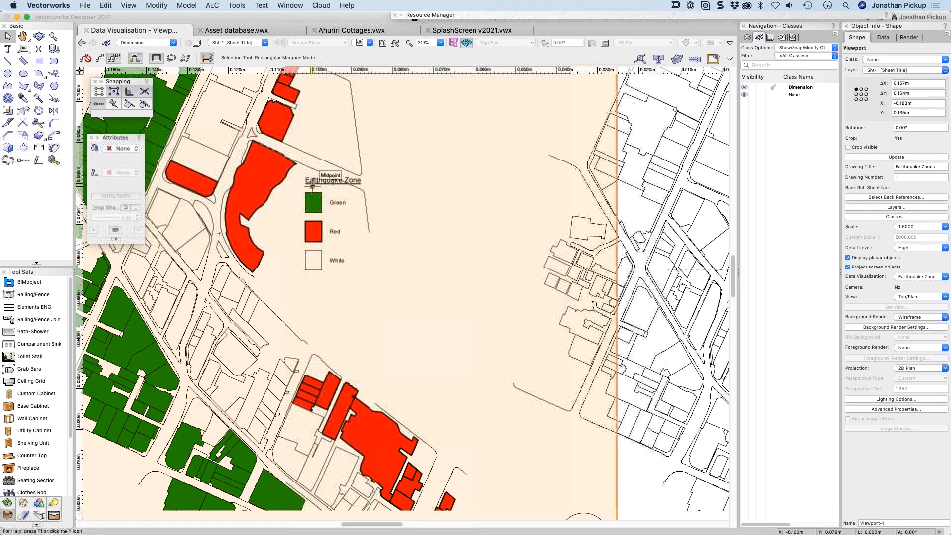
double_click(313, 182)
left_click(313, 183)
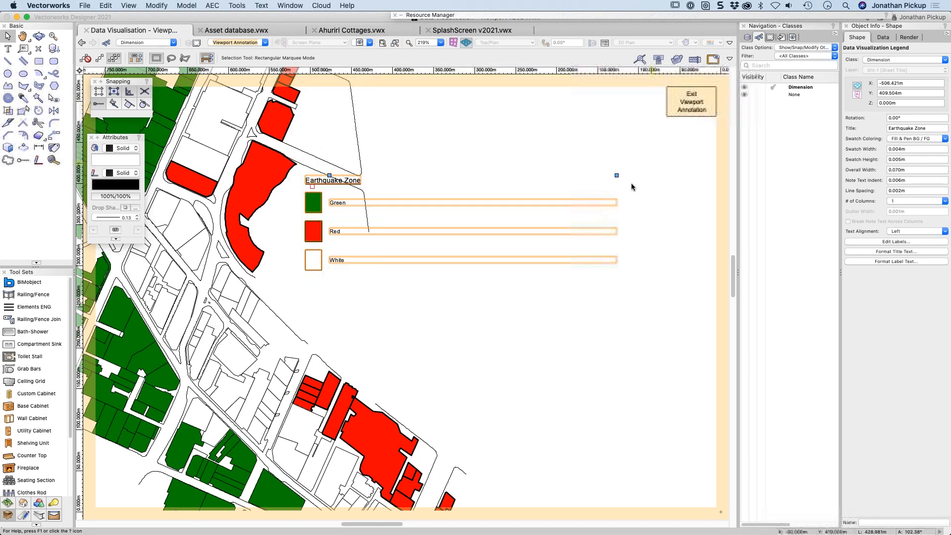
left_click_drag(617, 175, 423, 175)
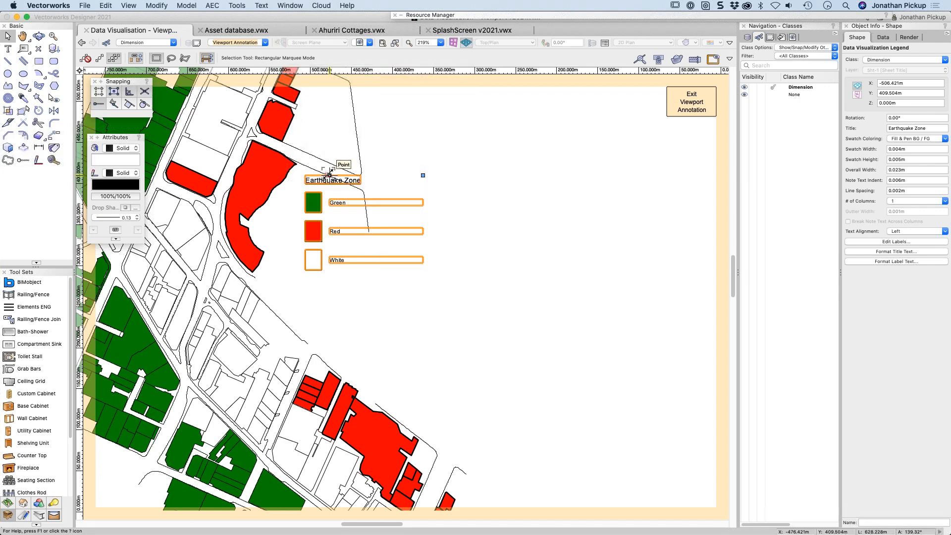
left_click_drag(334, 176, 337, 175)
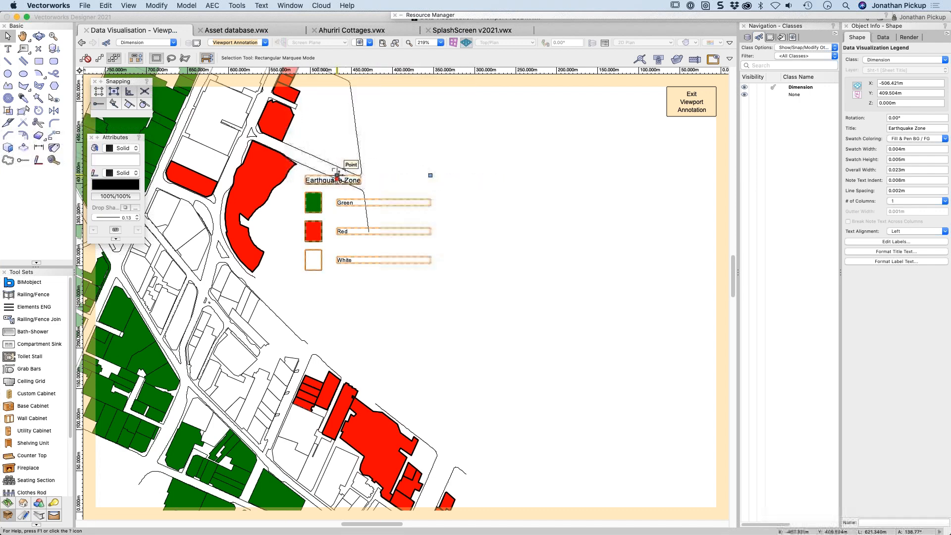
left_click(675, 111)
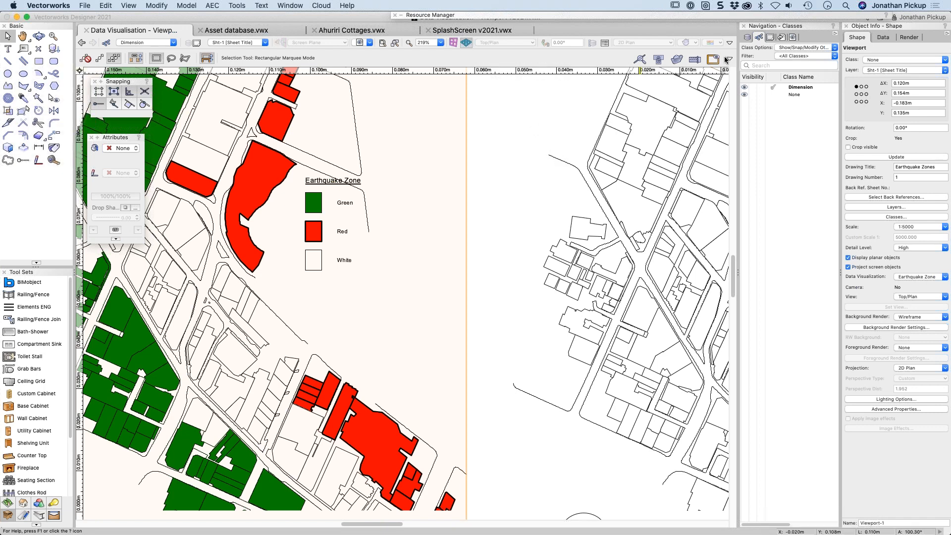
Edit the viewport's Earthquake Zone visualization so that the White value is no longer applied.
left_click(934, 278)
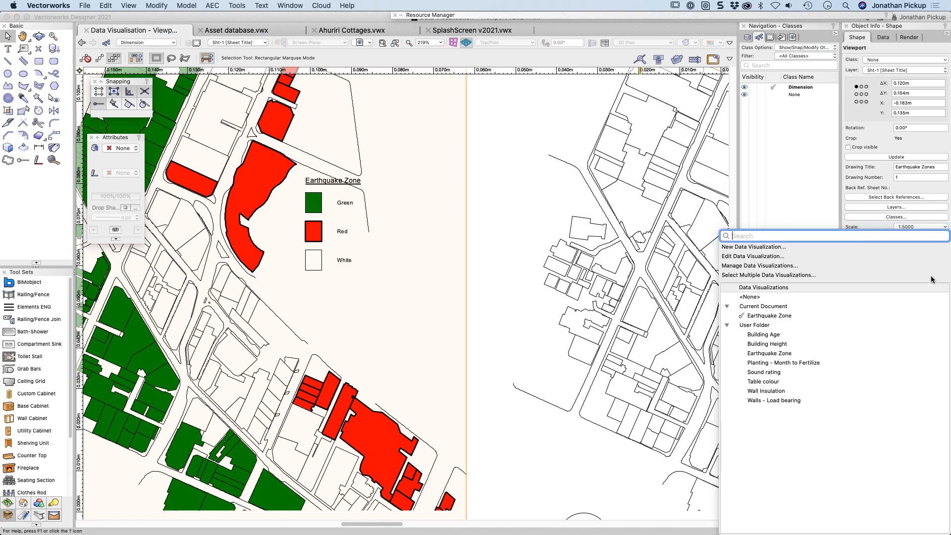
left_click(733, 256)
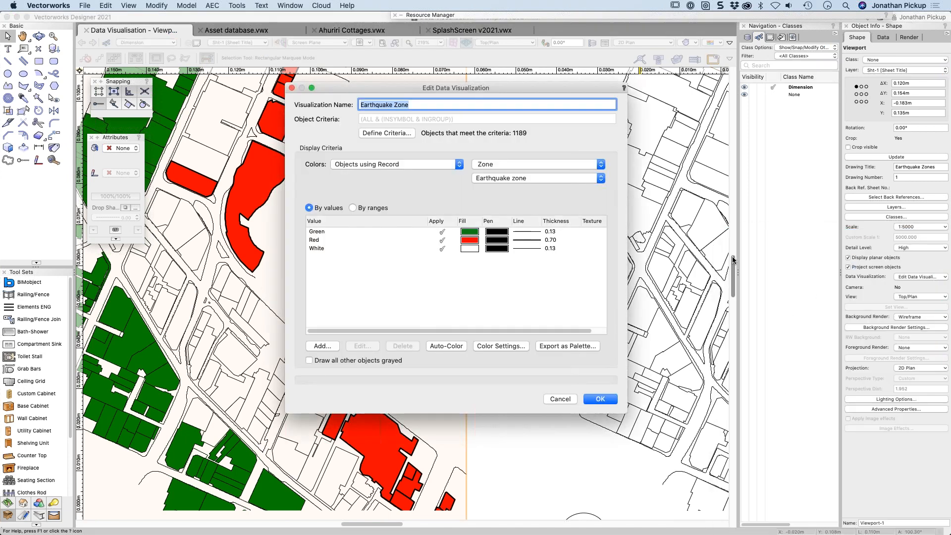
left_click(440, 248)
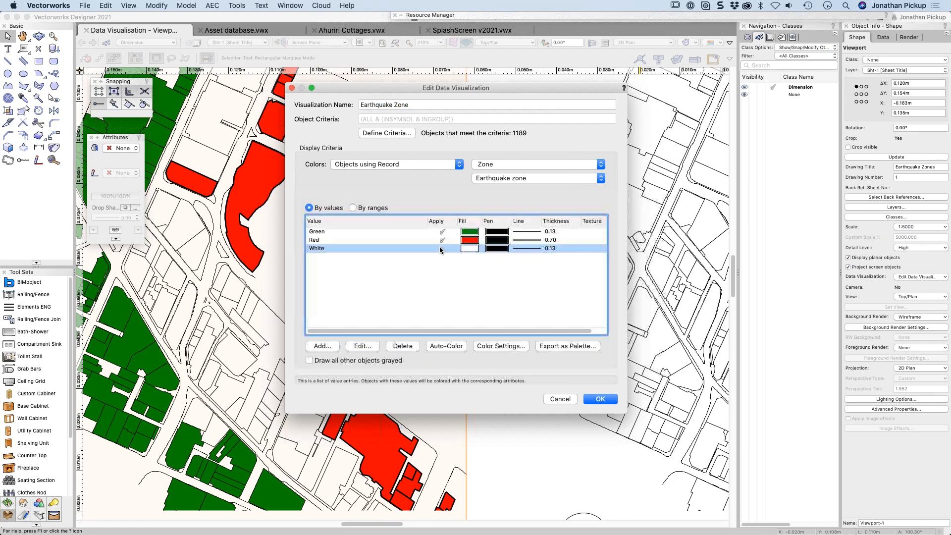
left_click(601, 398)
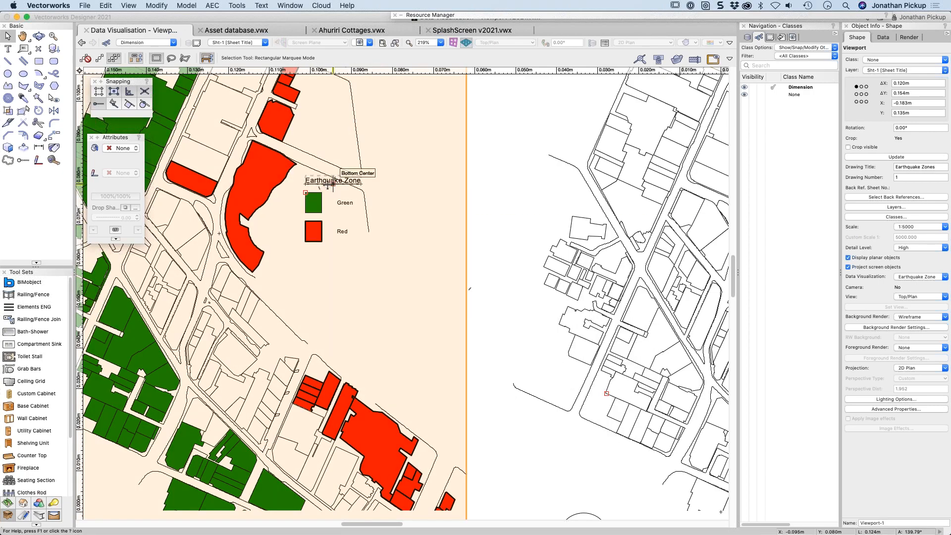
Apply the User Folder's Building Age data visualization to the Building Age viewport, preserving the folder hierarchy on import.
scroll(313, 198, "down", 5)
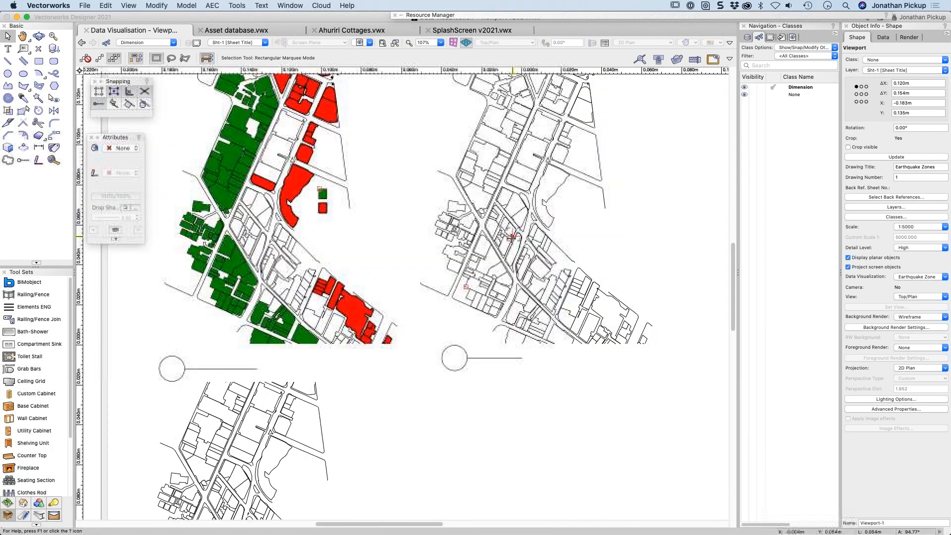
scroll(519, 233, "down", 5)
key("Escape")
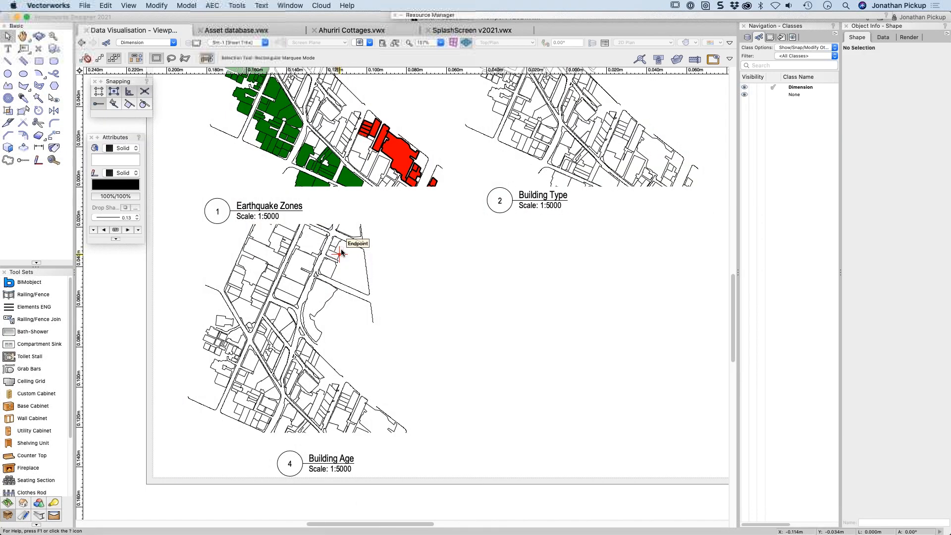
left_click(341, 253)
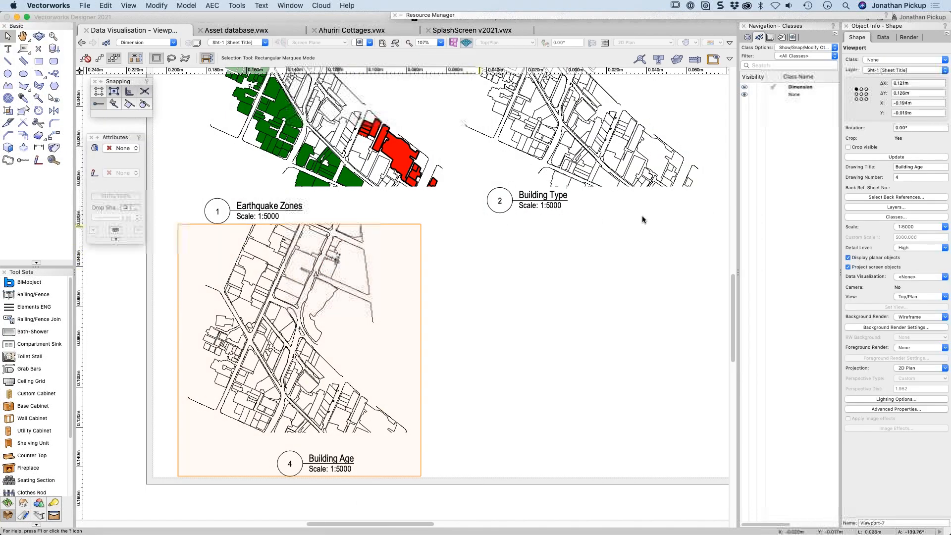
left_click(938, 276)
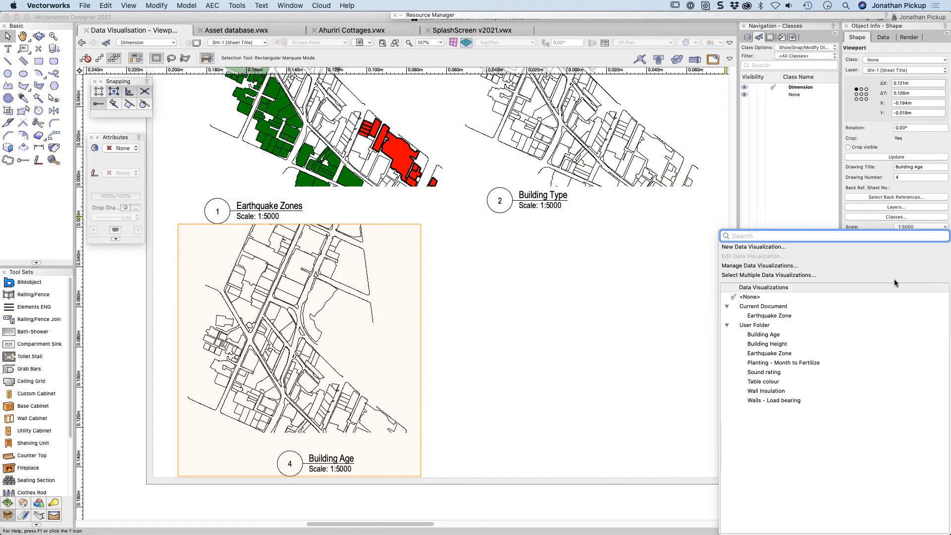
left_click(768, 335)
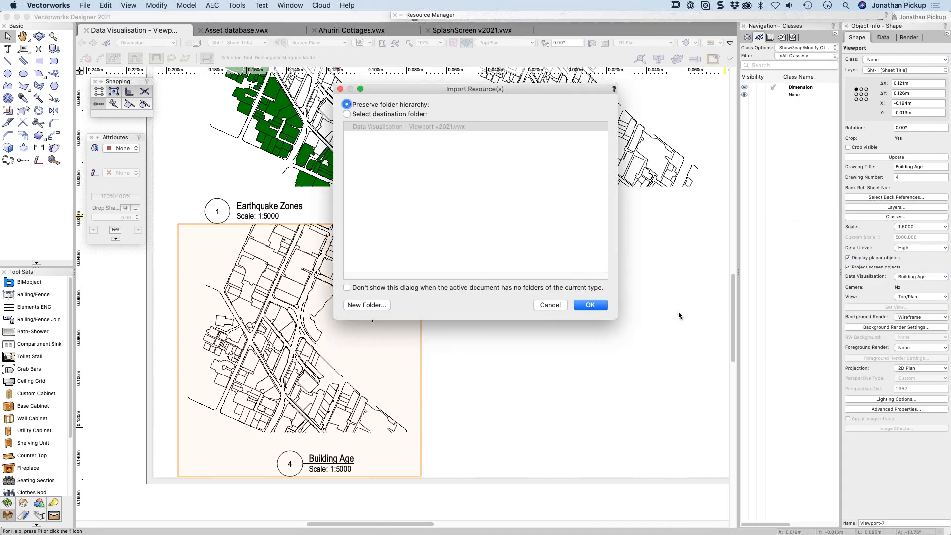
left_click(591, 305)
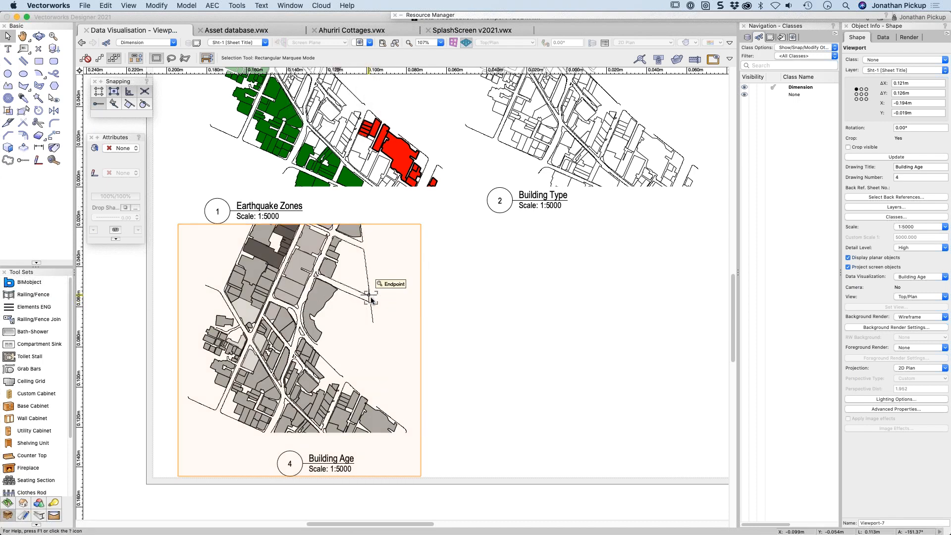
Apply the User Folder's Building Height data visualization to the Building Type viewport and deselect the viewport.
scroll(424, 195, "down", 2)
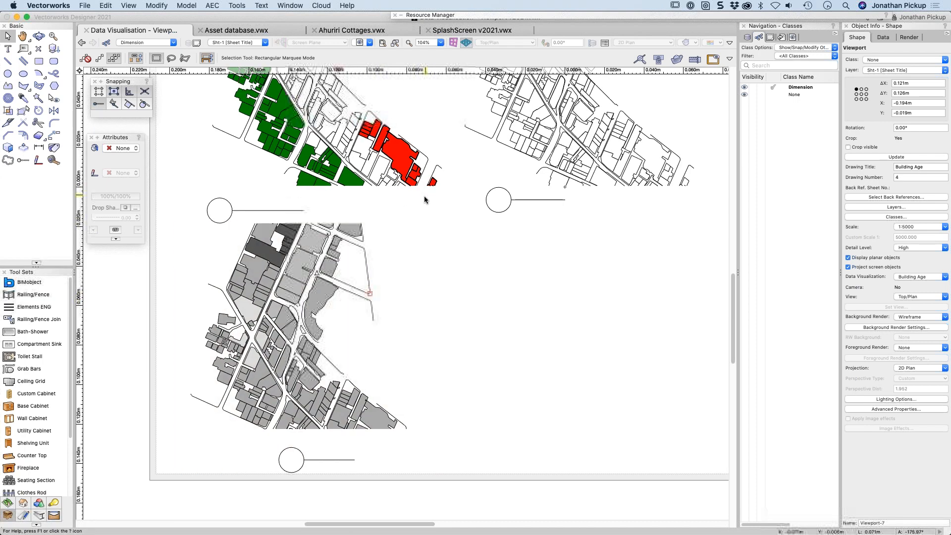
middle_click_drag(464, 147, 400, 287)
left_click(400, 289)
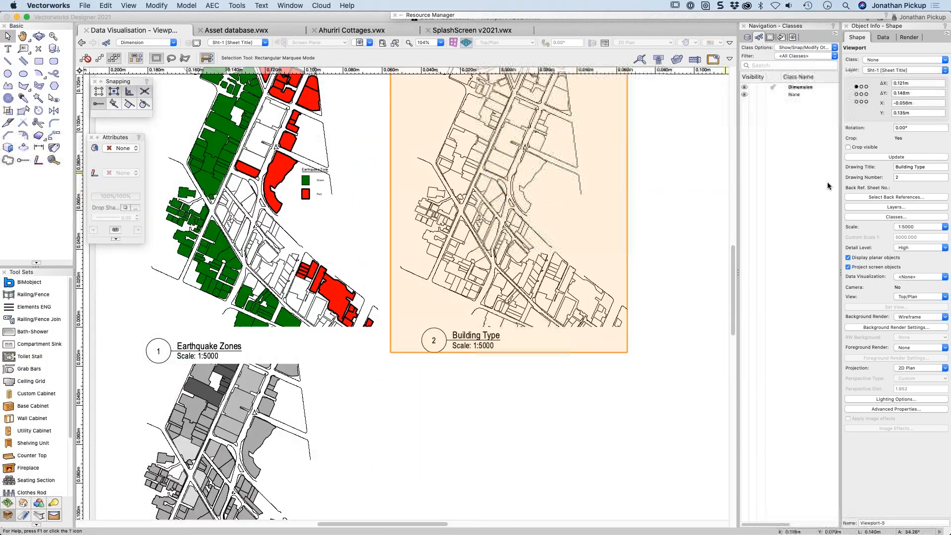
left_click(911, 277)
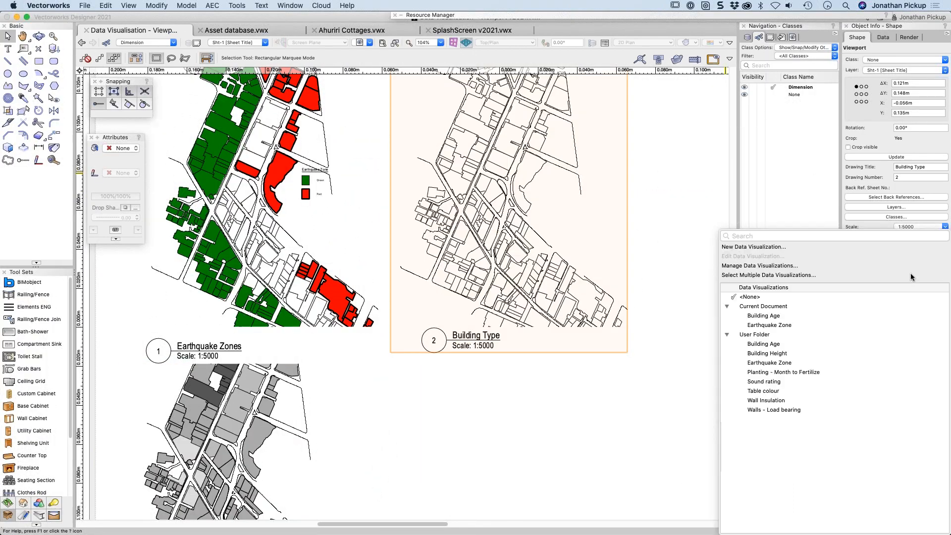
left_click(759, 354)
left_click(587, 304)
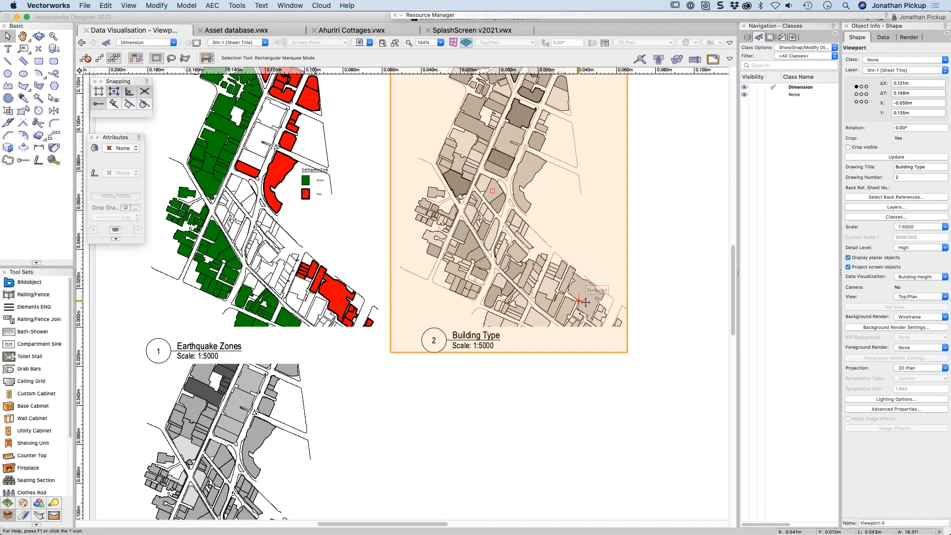
left_click(647, 263)
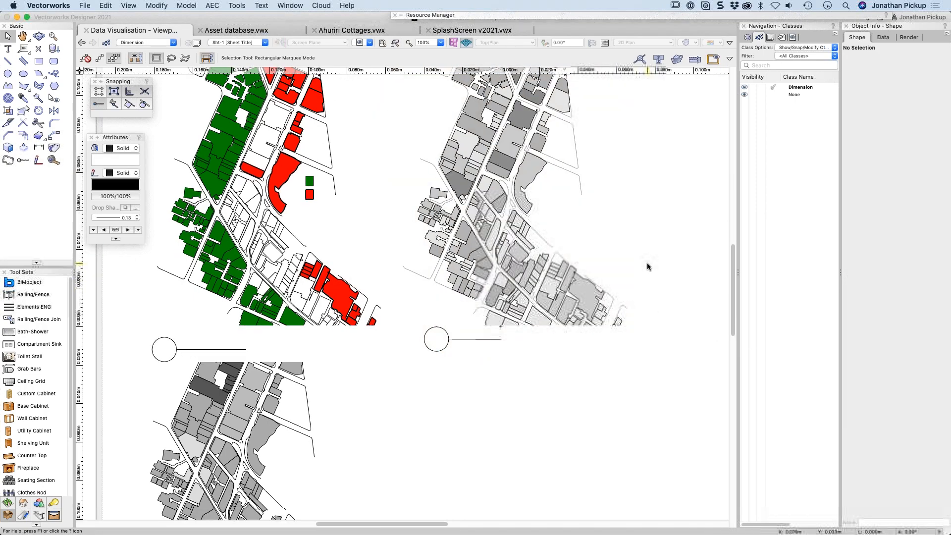
scroll(647, 262, "down", 3)
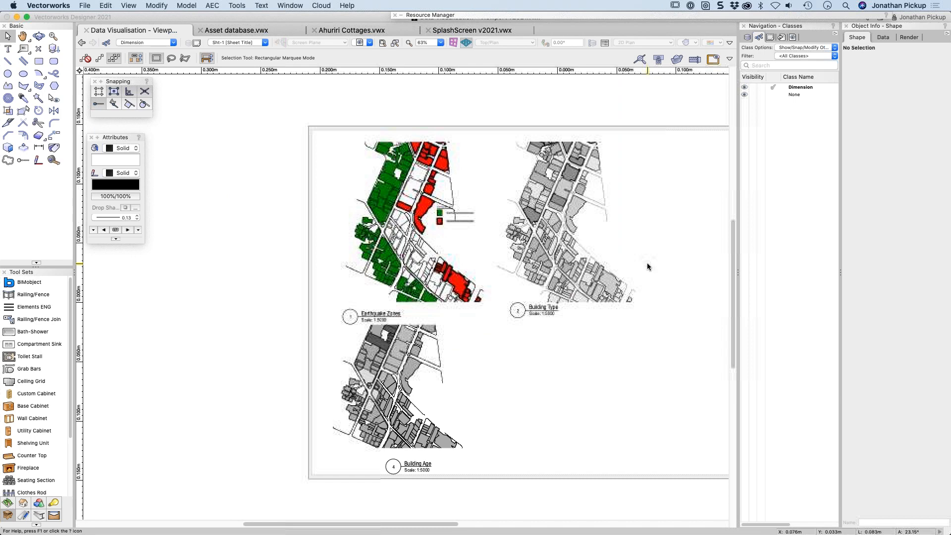
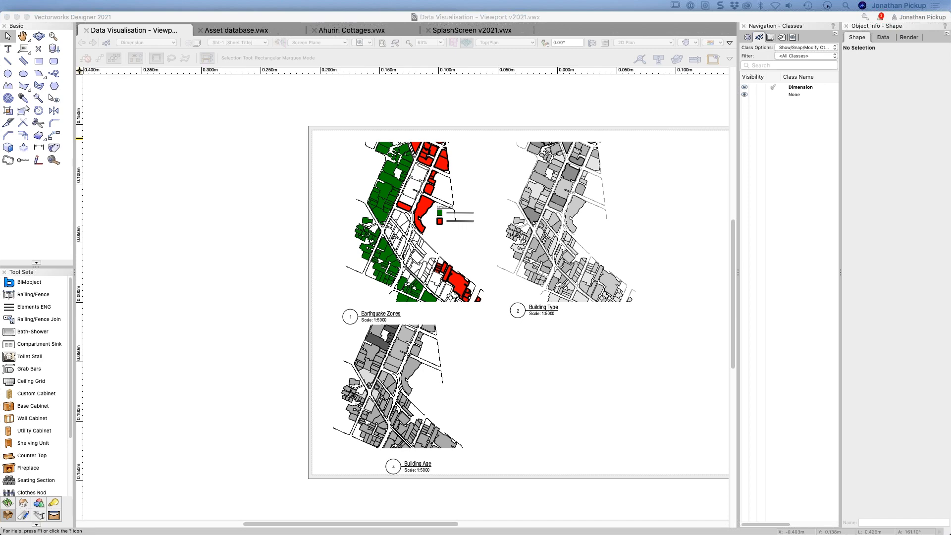
Make BuildingFootprints the active design layer and review the data visualizations available for it without applying one.
left_click(471, 108)
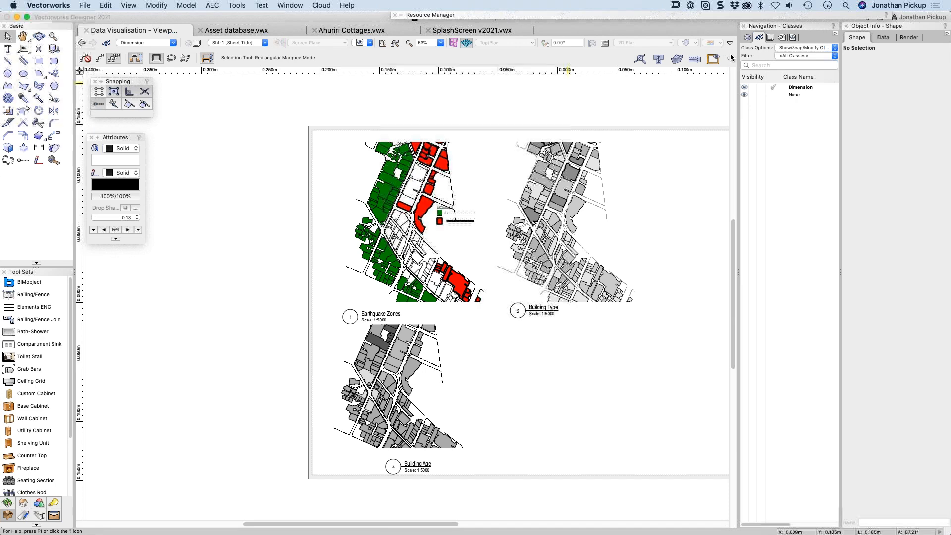
left_click(248, 42)
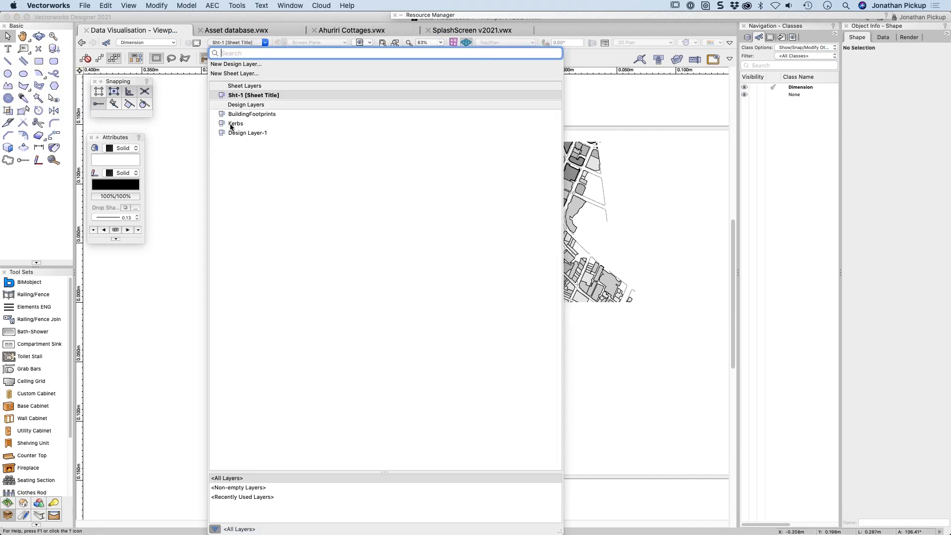
left_click(233, 114)
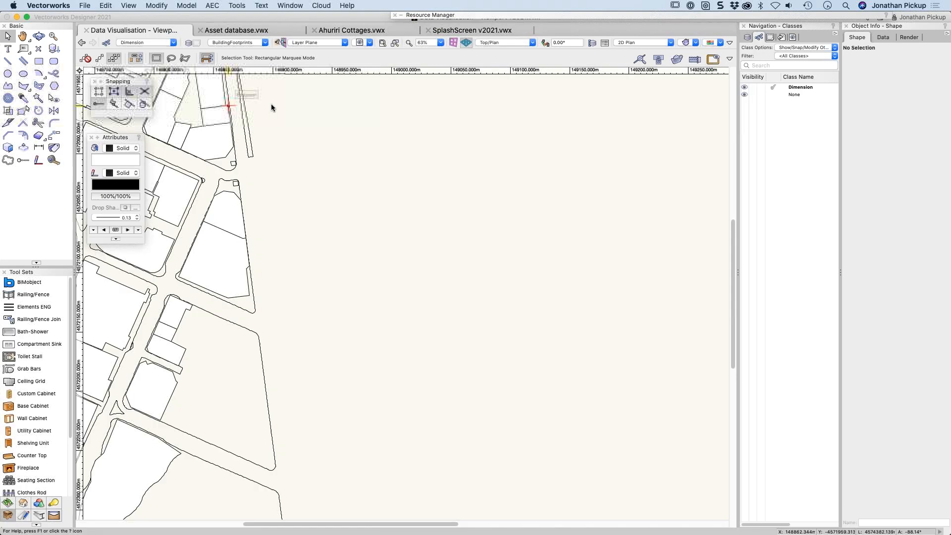
left_click(709, 42)
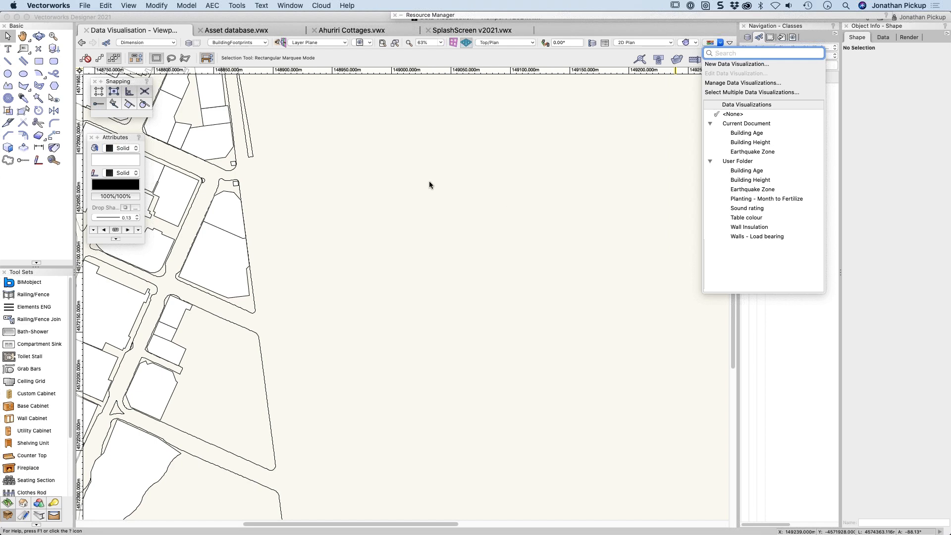
left_click(476, 14)
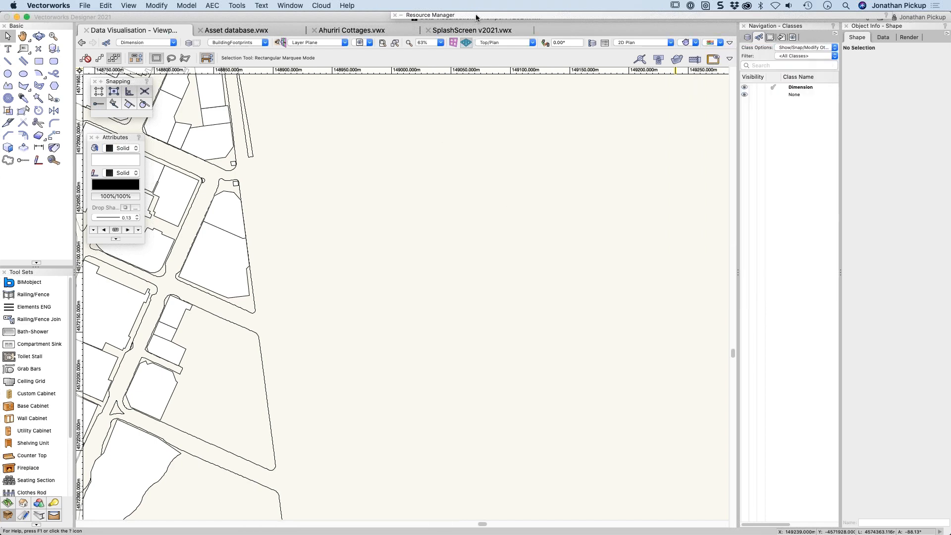
Open the Earthquake Zone script folder among the resources of Data Visualisation - Viewport v2021.vwx.
left_click(475, 14)
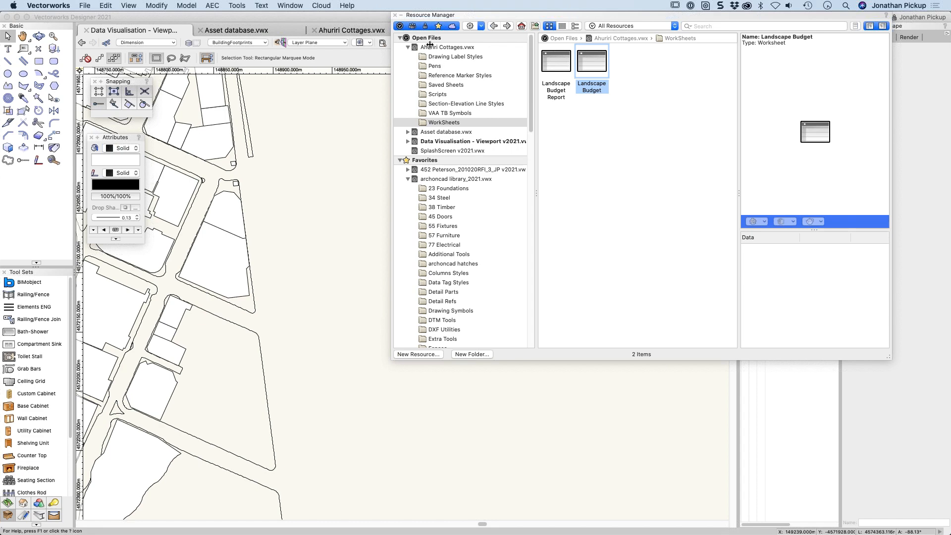
left_click(409, 47)
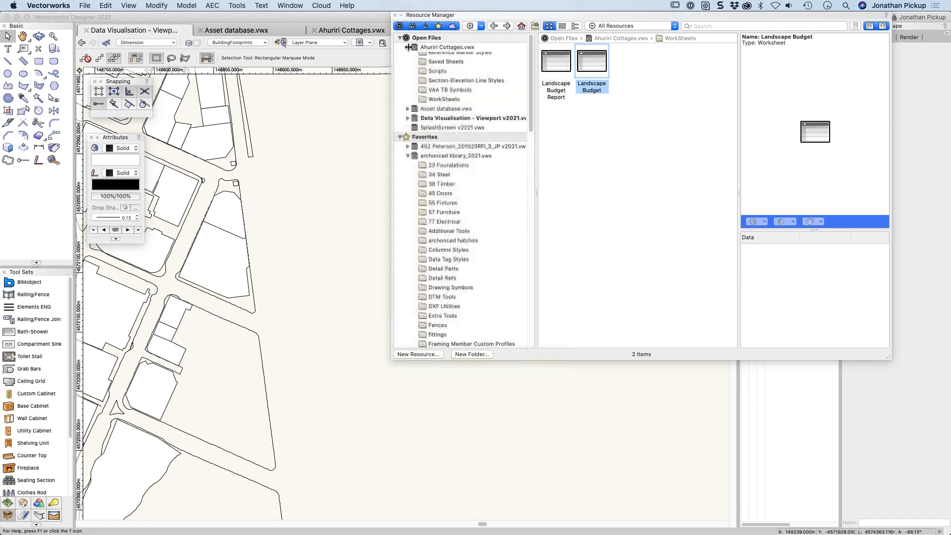
left_click(424, 132)
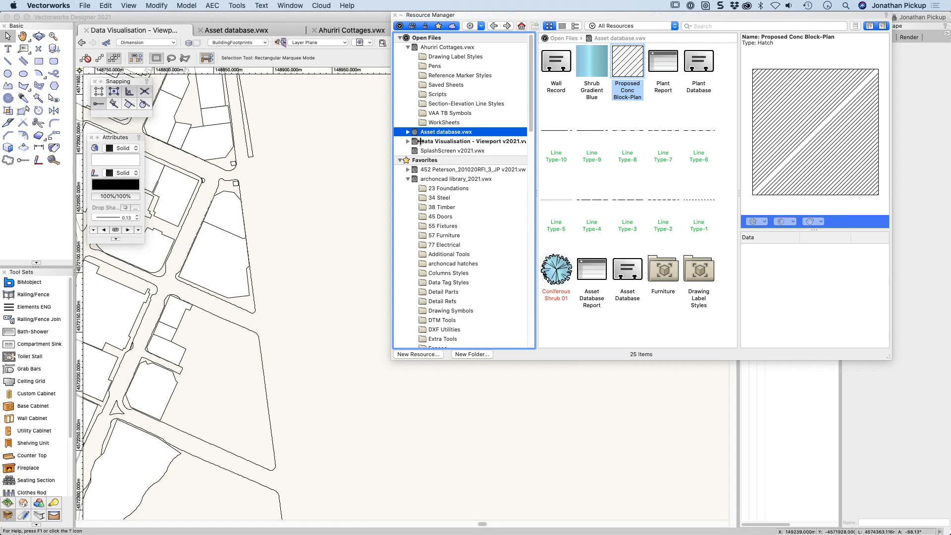
left_click(420, 141)
left_click(408, 142)
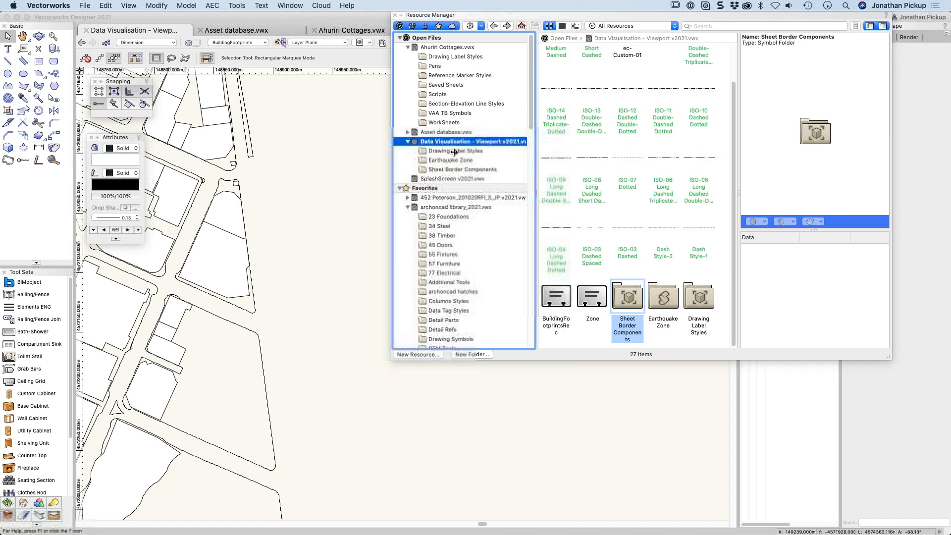
scroll(628, 159, "up", 2)
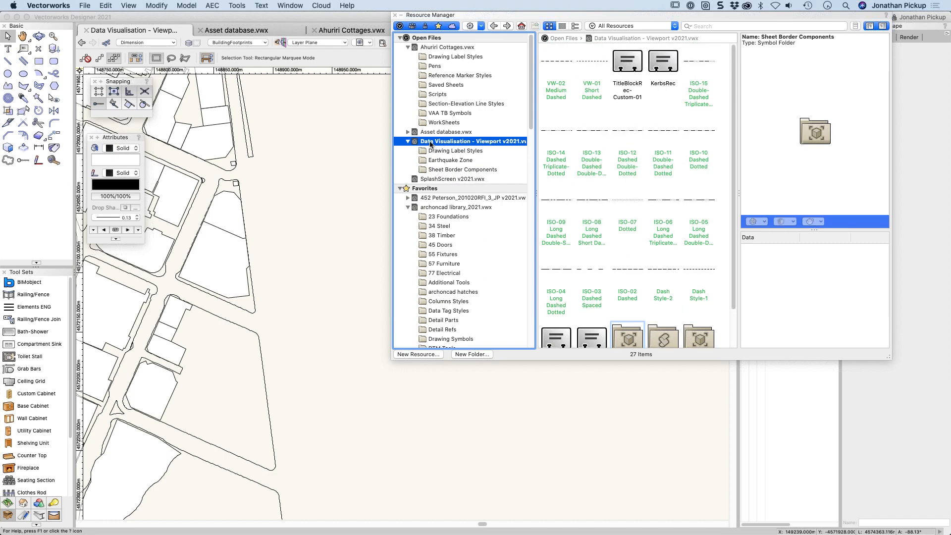
left_click_drag(733, 77, 705, 313)
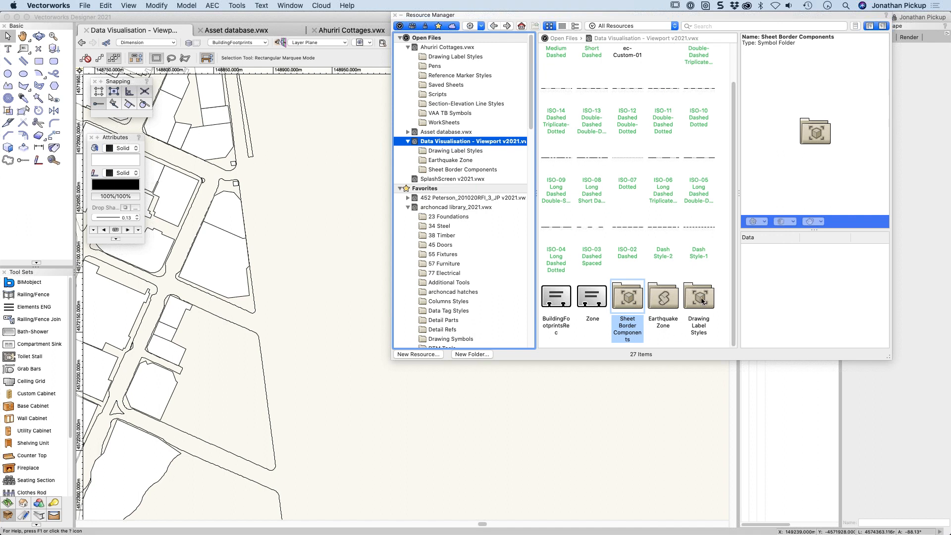
double_click(662, 299)
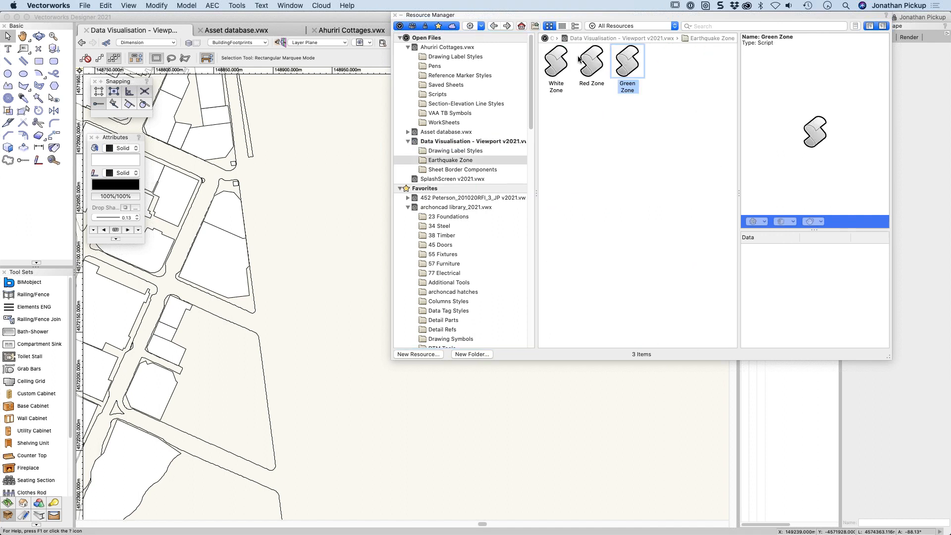
Run the White Zone script to select the white-zone building footprints on the layer.
left_click(551, 63)
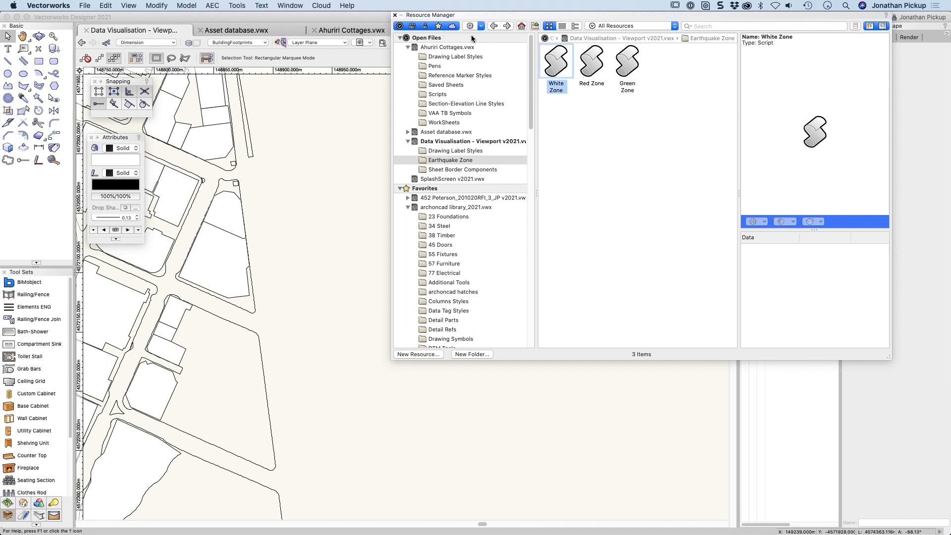
double_click(551, 58)
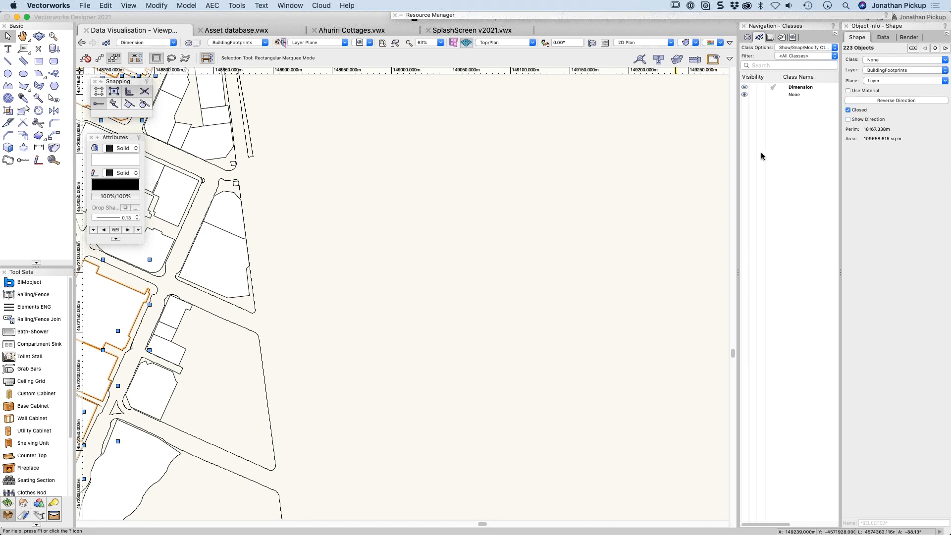
left_click(367, 43)
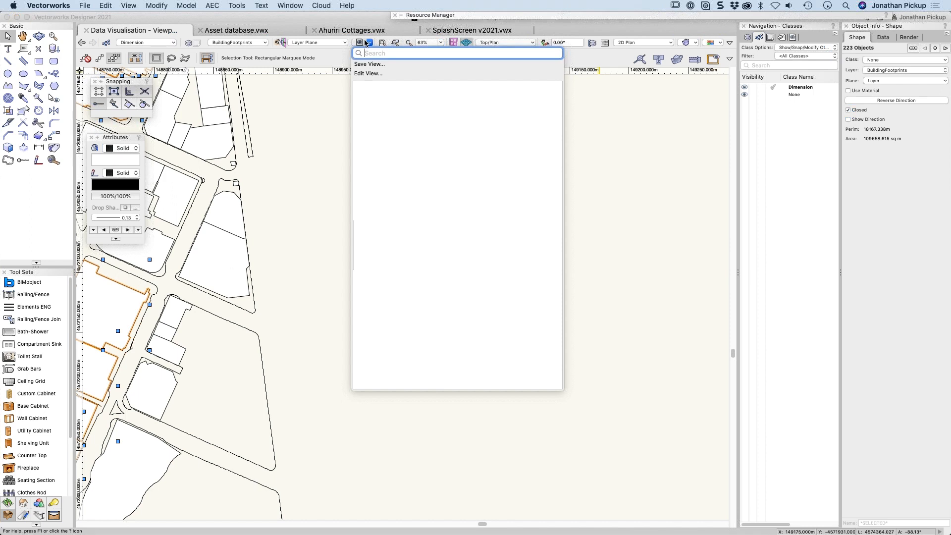
left_click(593, 18)
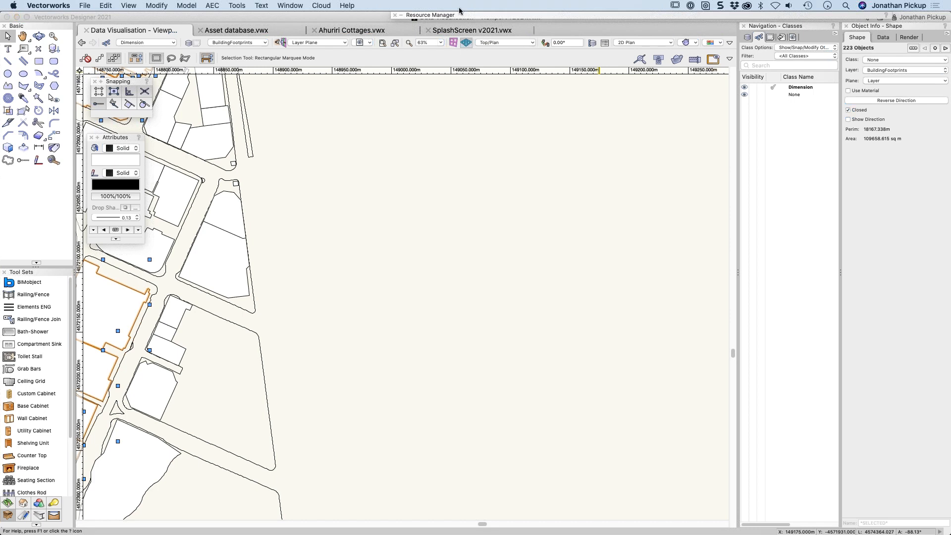
Examine the Red Zone and Green Zone script resources, viewing the Green Zone script's code without editing it.
left_click(403, 15)
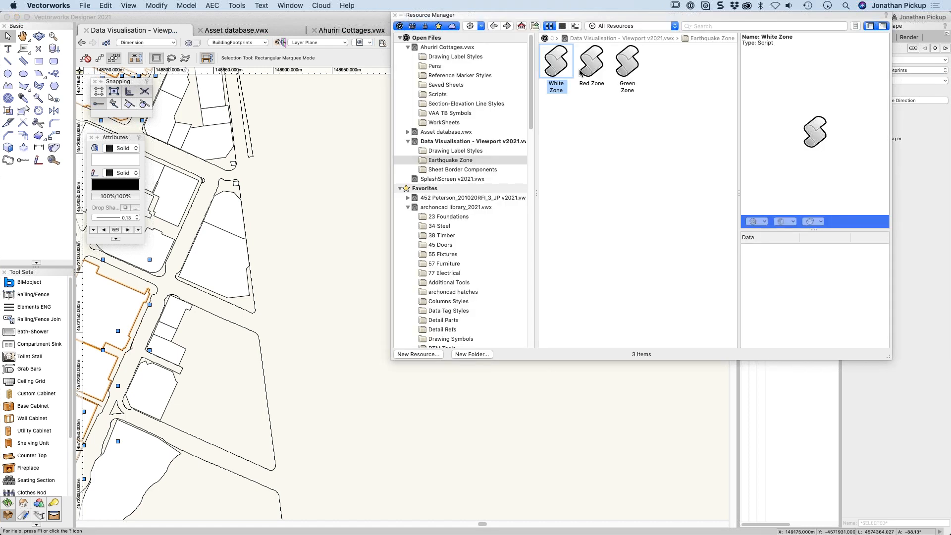
left_click(593, 67)
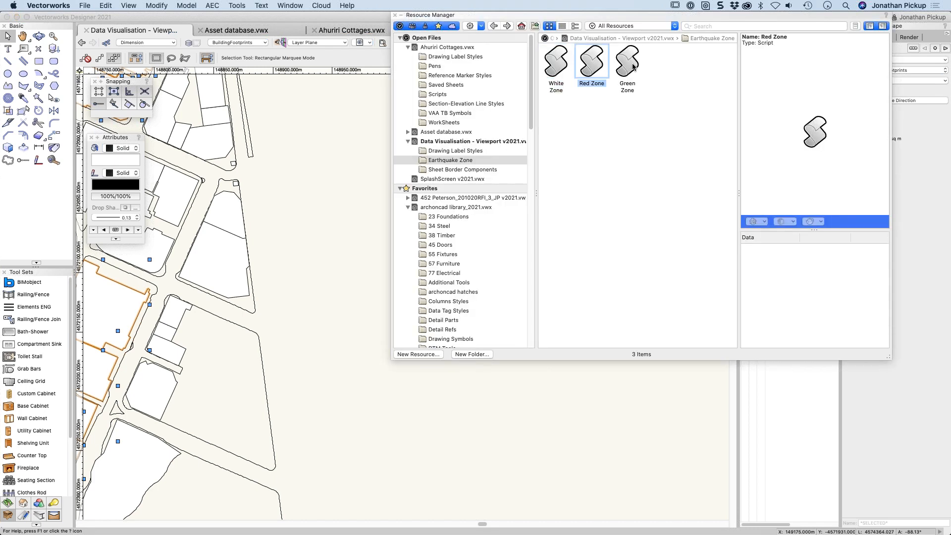
left_click(634, 67)
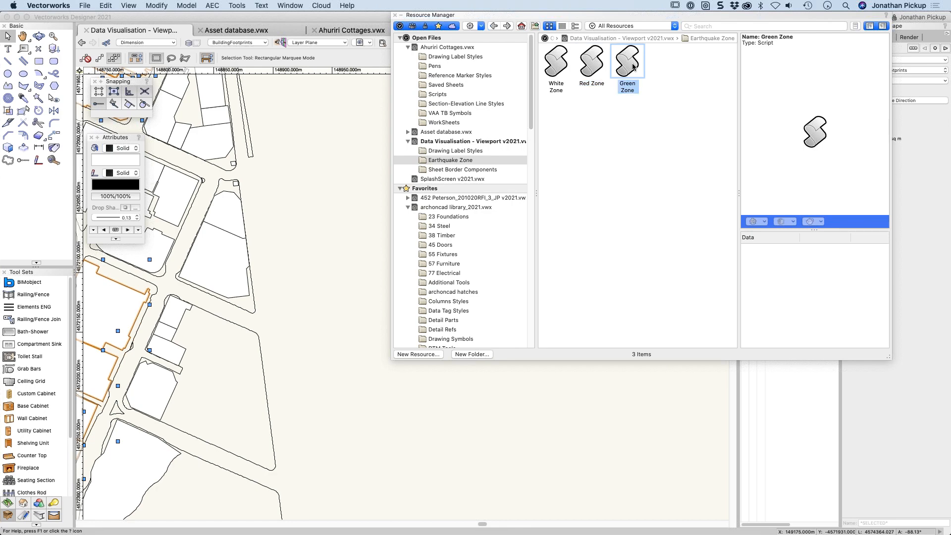
double_click(633, 67)
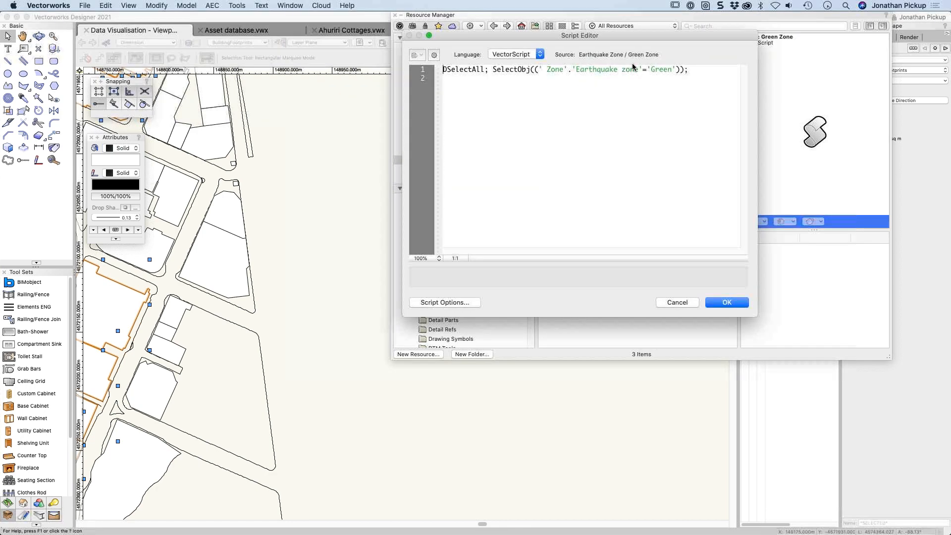
key("Escape")
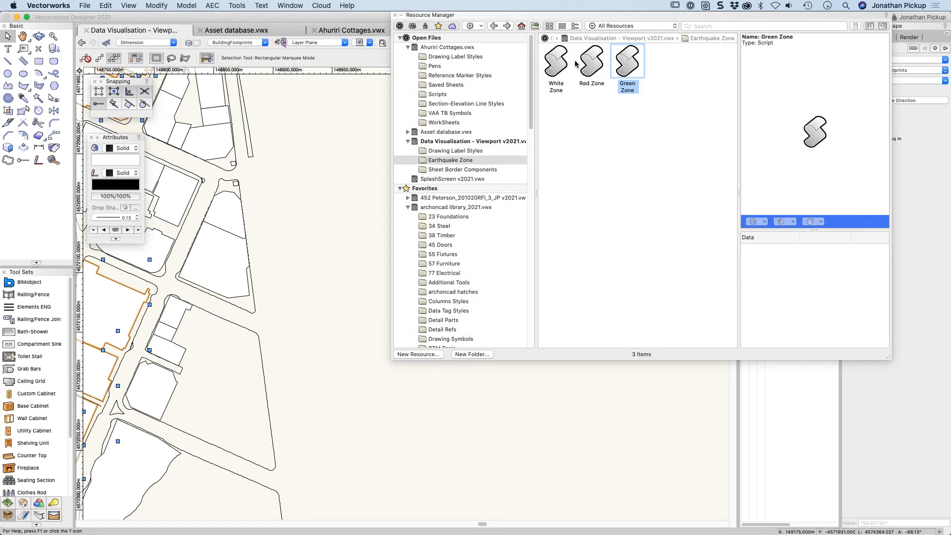
left_click(611, 26)
left_click(613, 26)
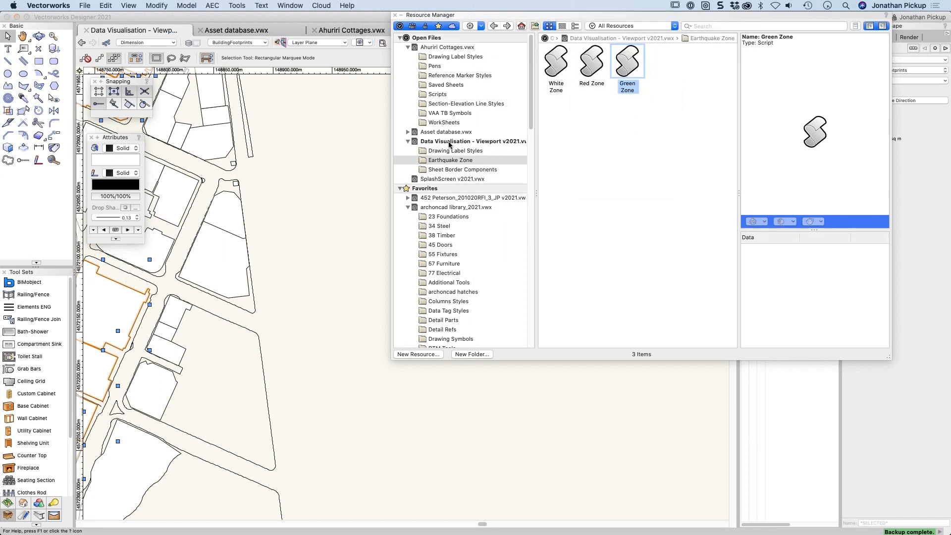
Browse the resources of Data Visualisation - Viewport v2021.vwx, from its Drawing Label Styles folder to its record formats.
left_click(422, 161)
left_click(424, 153)
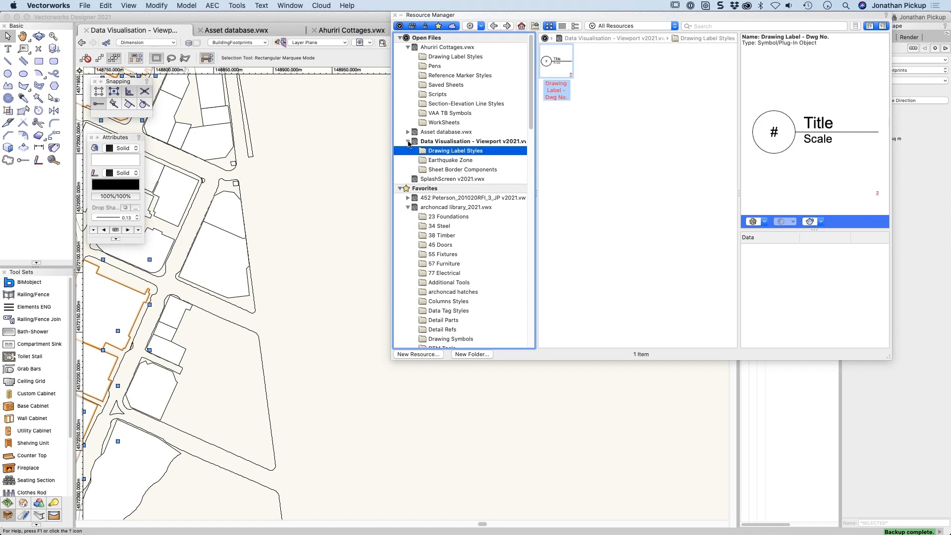
left_click(424, 143)
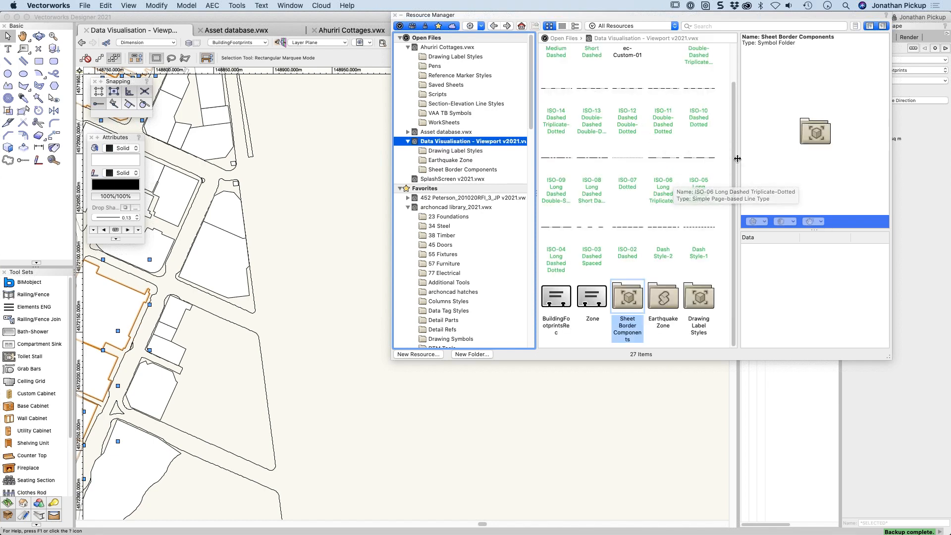
left_click_drag(734, 159, 735, 88)
scroll(693, 248, "down", 3)
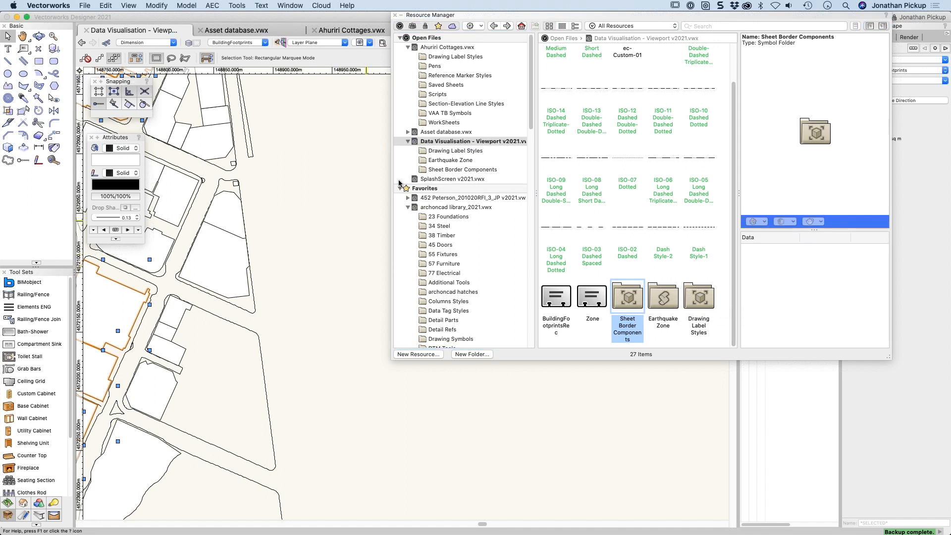
left_click(375, 70)
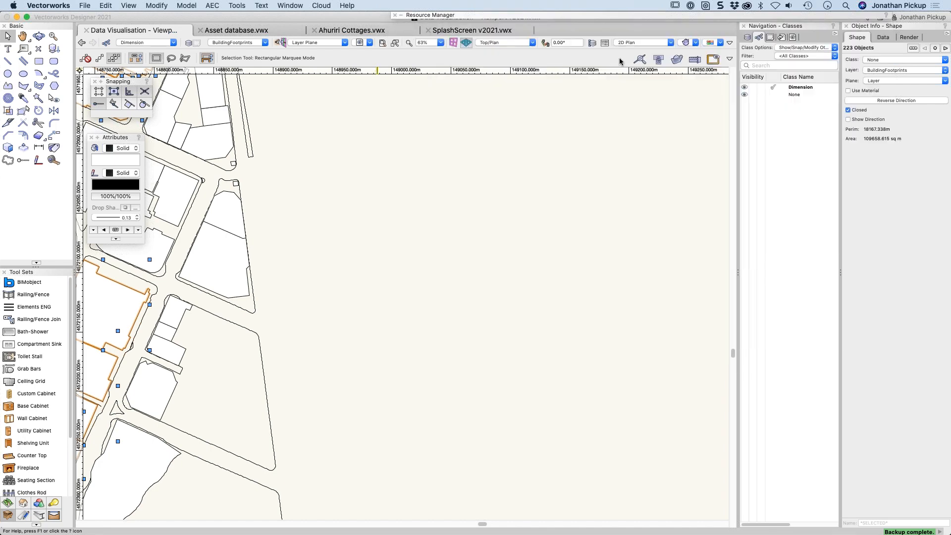
Review the available data visualizations without applying one, and clear the selection of the white-zone building footprints.
left_click(713, 45)
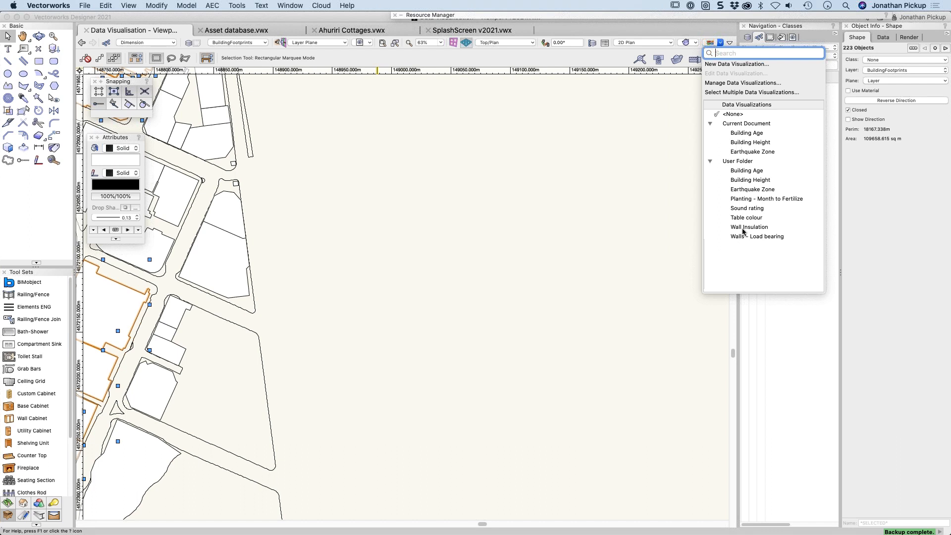
left_click(650, 203)
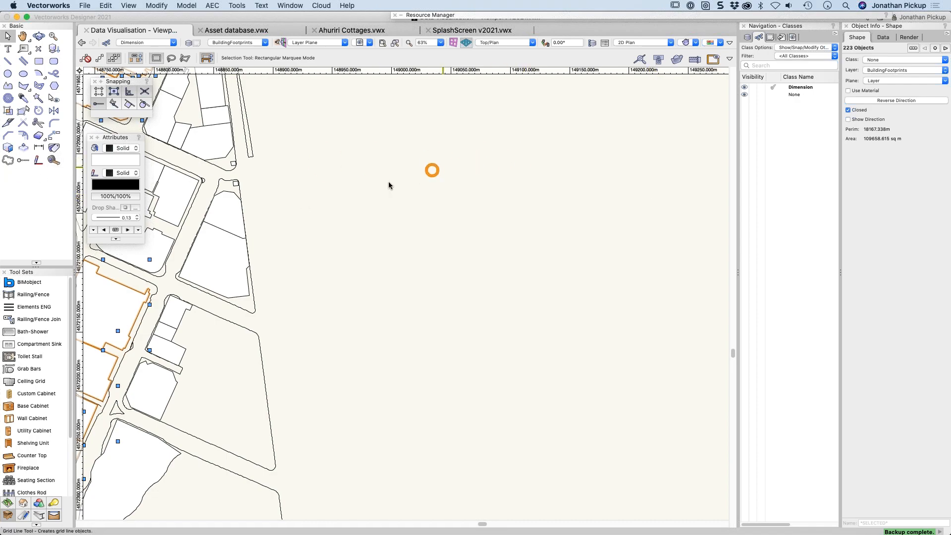
middle_click_drag(327, 217, 543, 166)
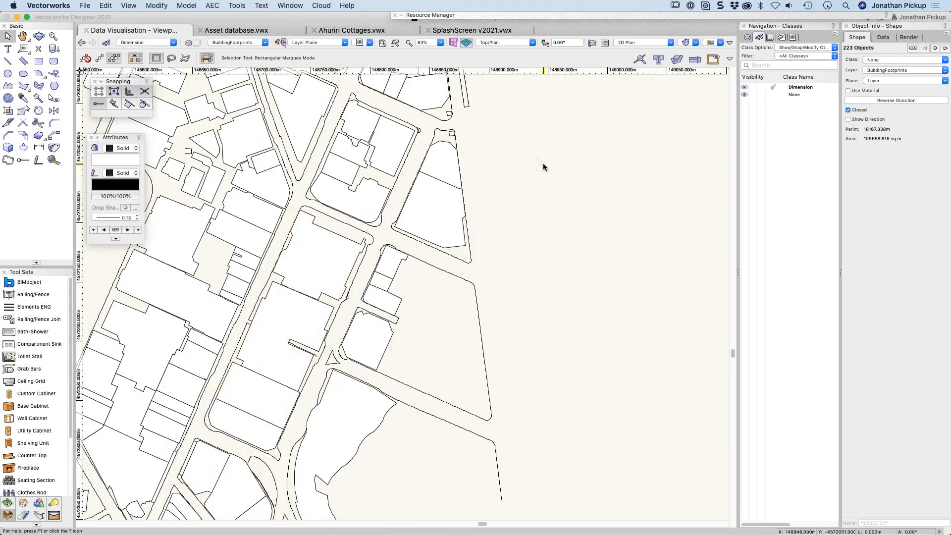
left_click(543, 164)
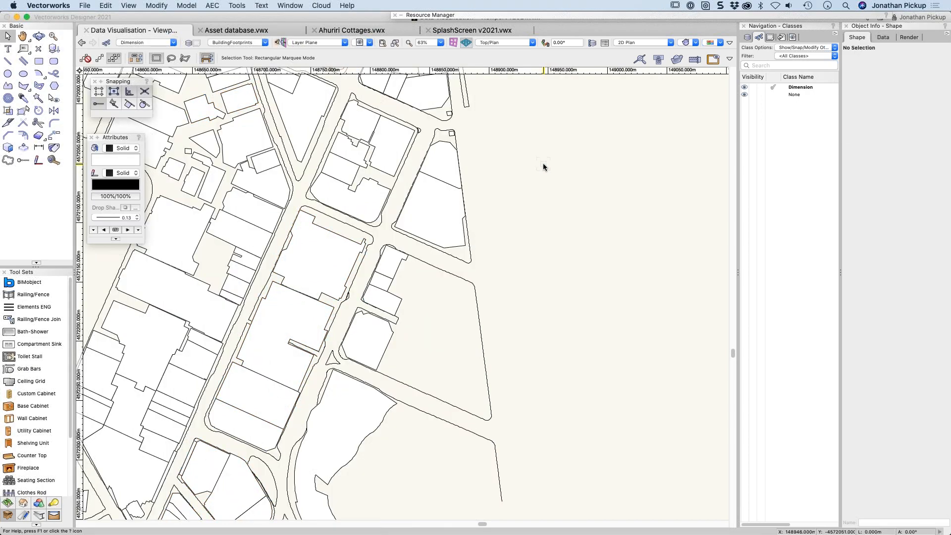
Inspect individual building footprints around the central blocks, ending with the L-shaped footprint above the large central building selected.
scroll(542, 162, "down", 1)
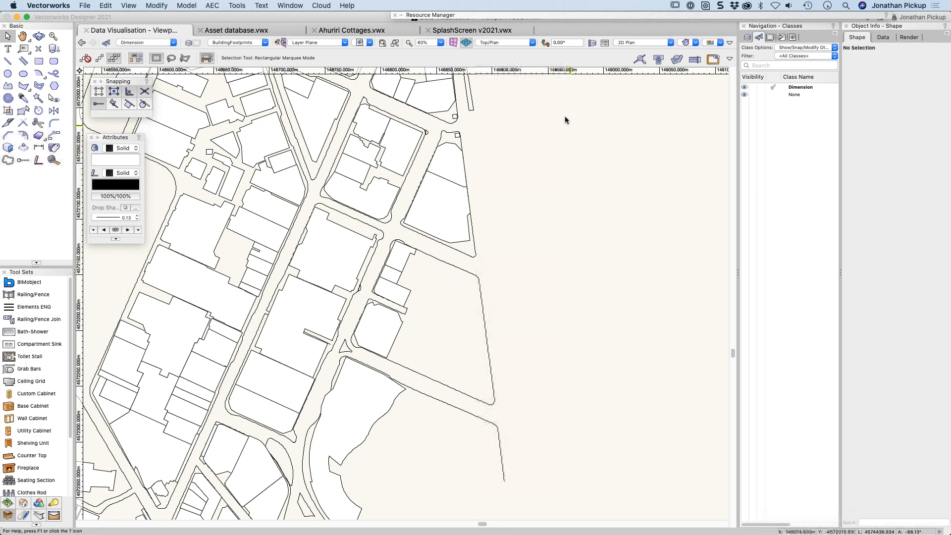
left_click(349, 179)
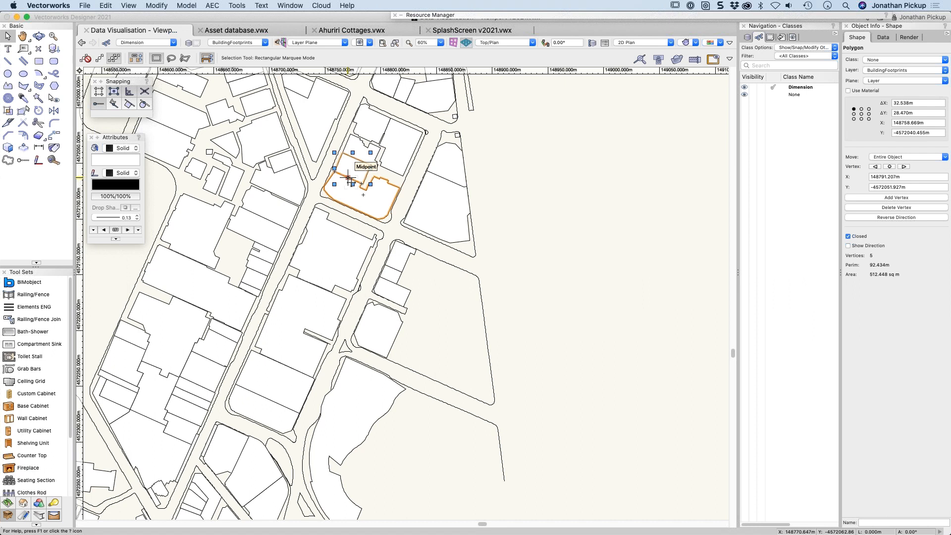
mouse_move(348, 178)
left_mouse_down()
mouse_move(308, 244)
mouse_move(328, 221)
left_mouse_up()
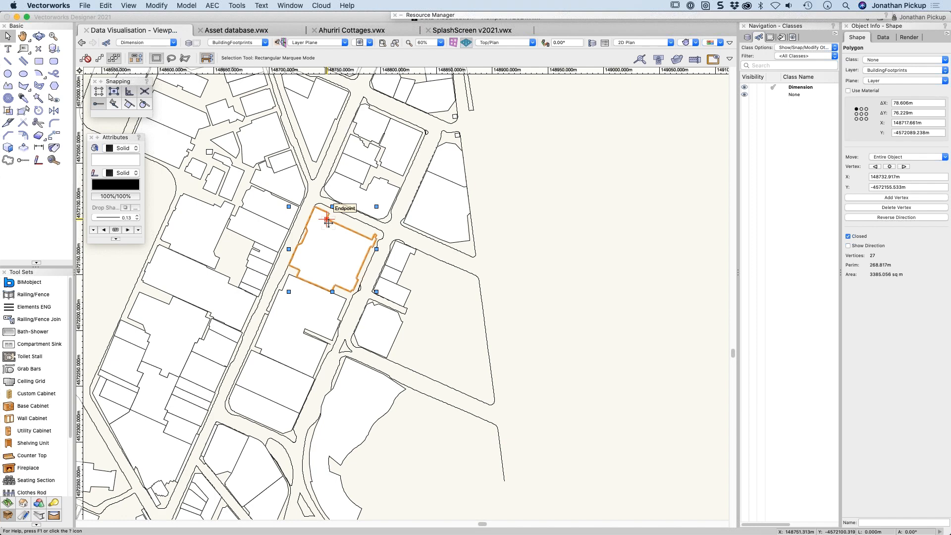
scroll(328, 222, "down", 2)
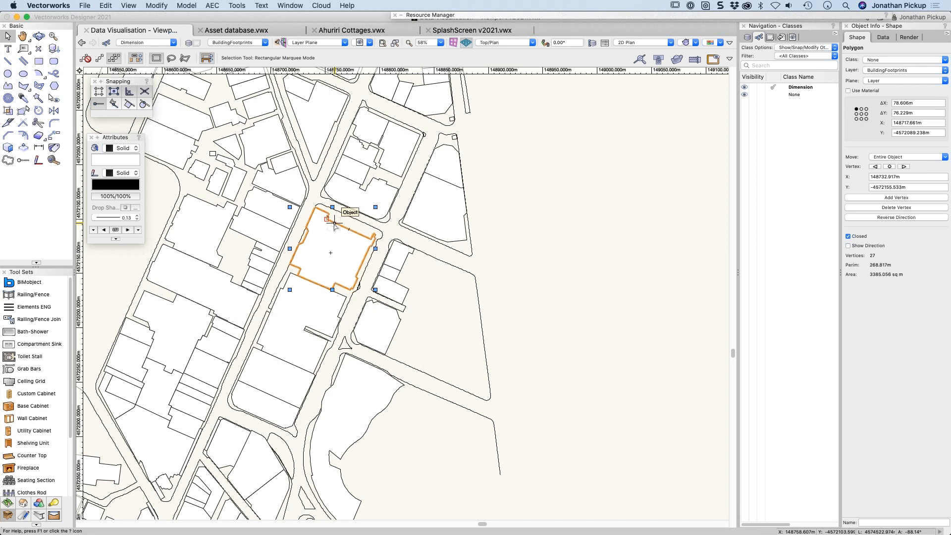
left_click(494, 195)
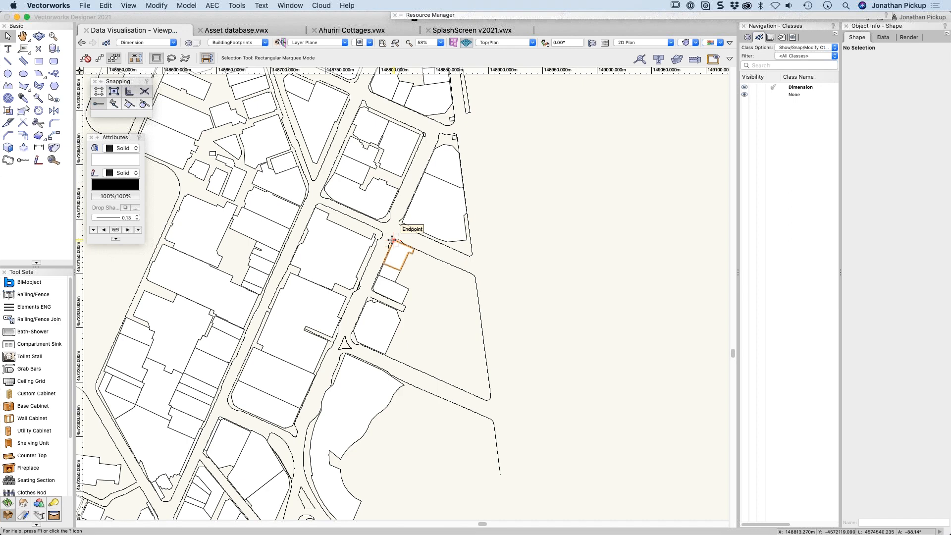
left_click(382, 214)
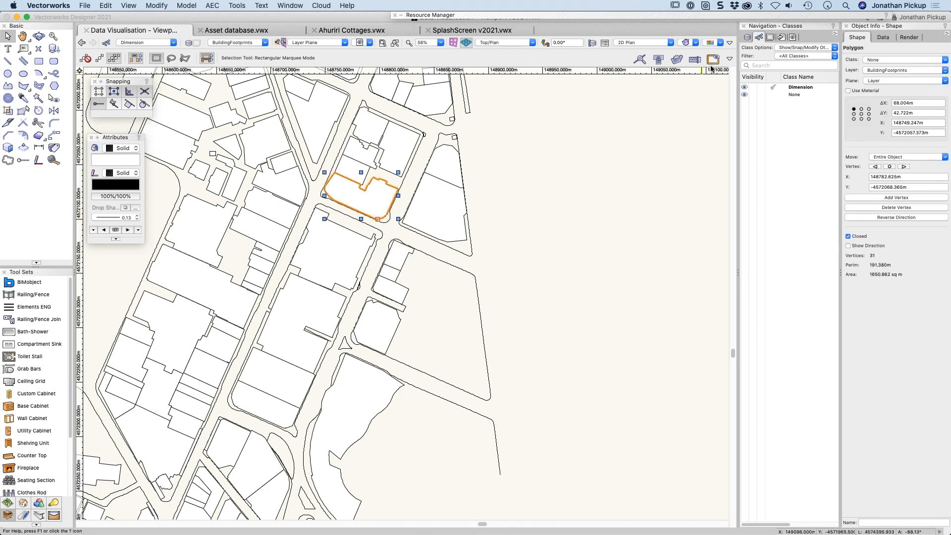
Open the current document's Earthquake Zone data visualization for editing from the visualization manager.
left_click(721, 43)
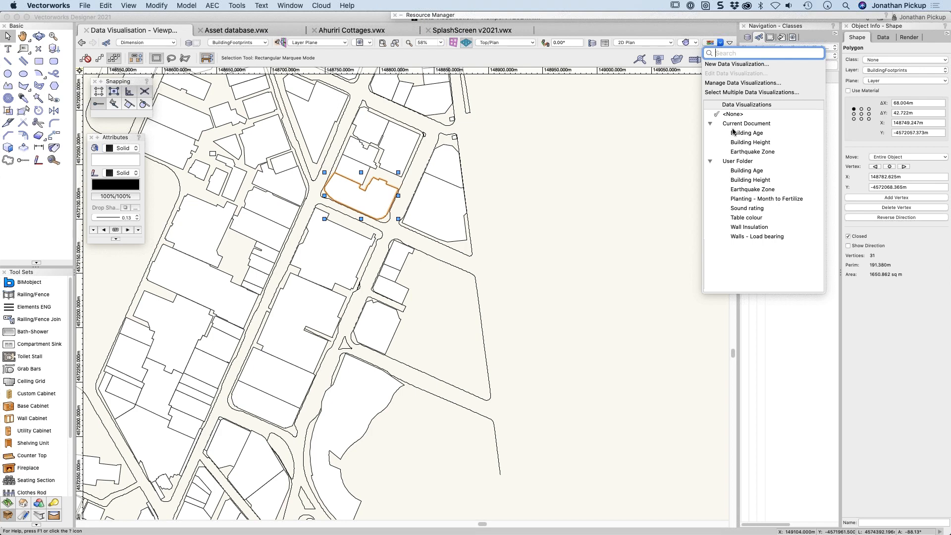
left_click(721, 83)
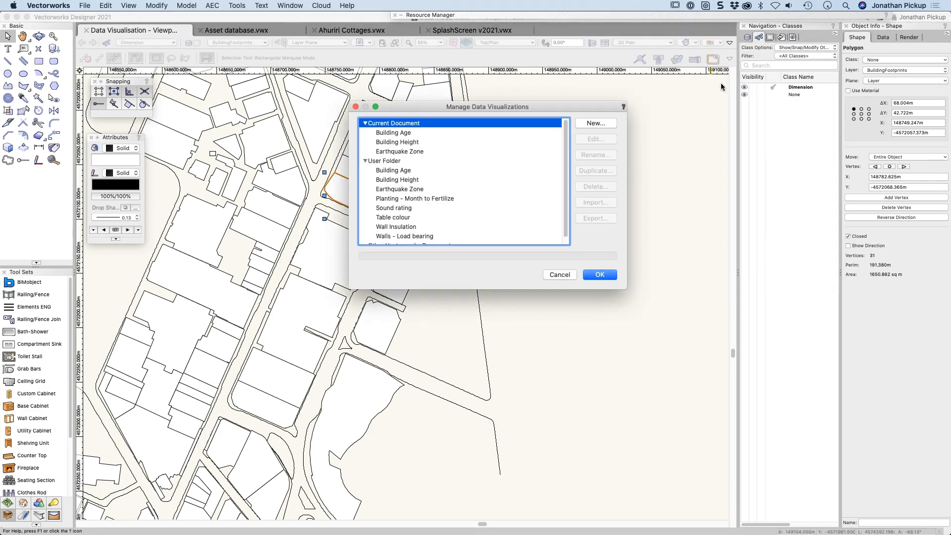
left_click(403, 149)
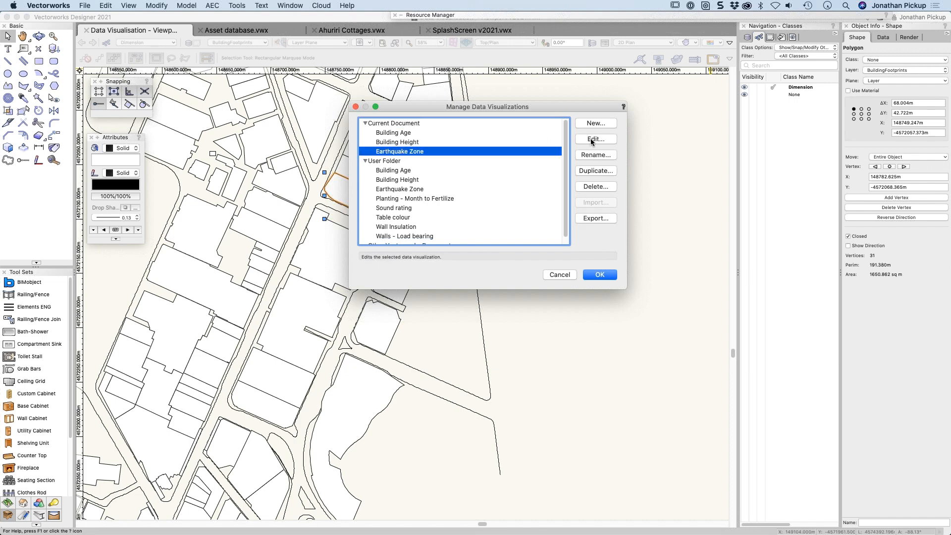
left_click(594, 138)
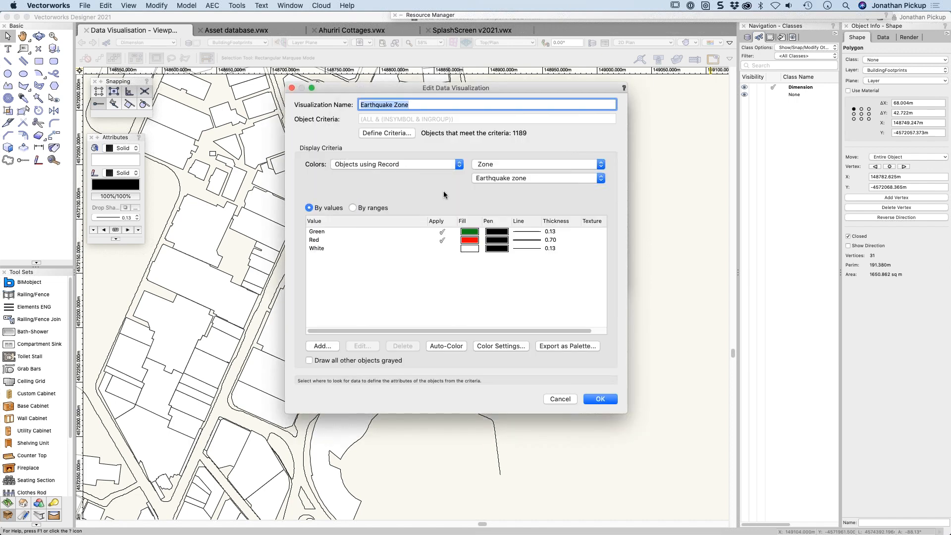
Examine the fill and pen style options of the Green value, and leave the visualization editor and manager without changes.
double_click(327, 232)
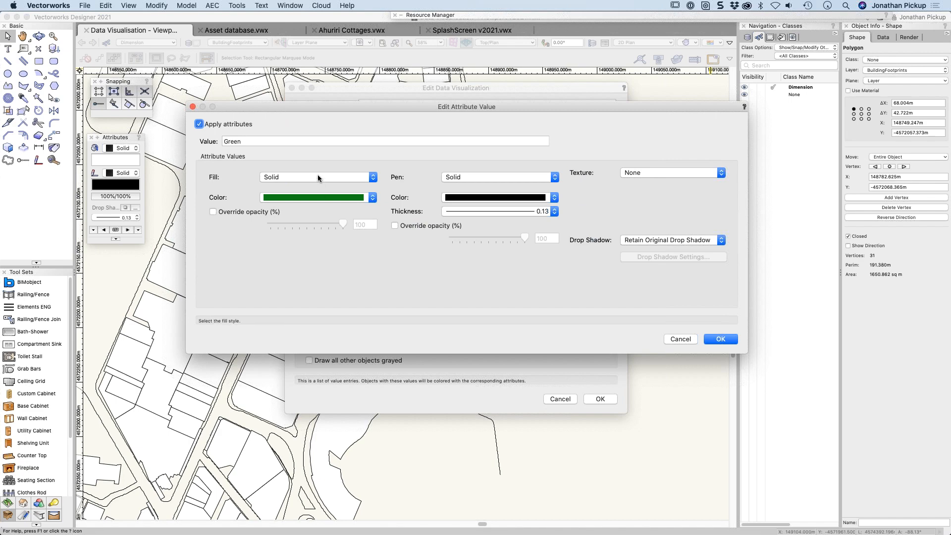
left_click(318, 177)
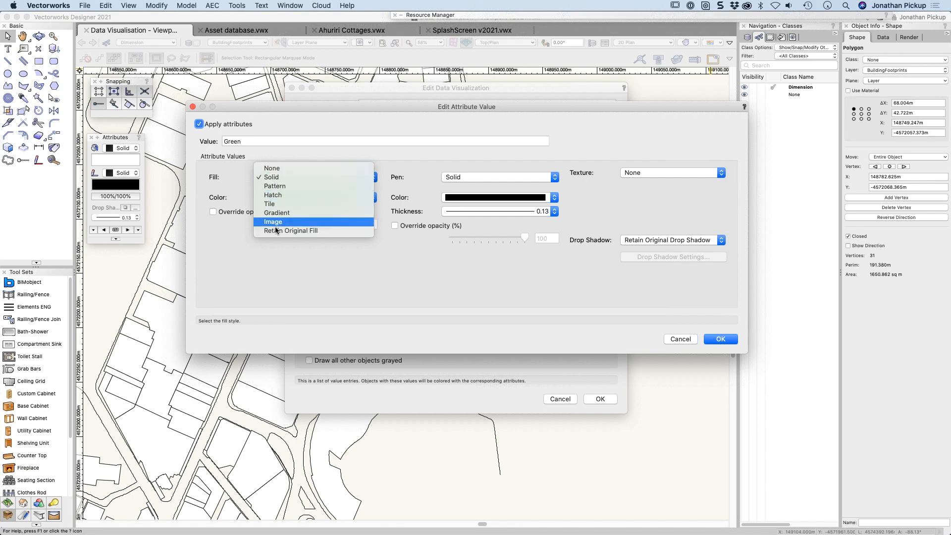
left_click(413, 164)
left_click(460, 176)
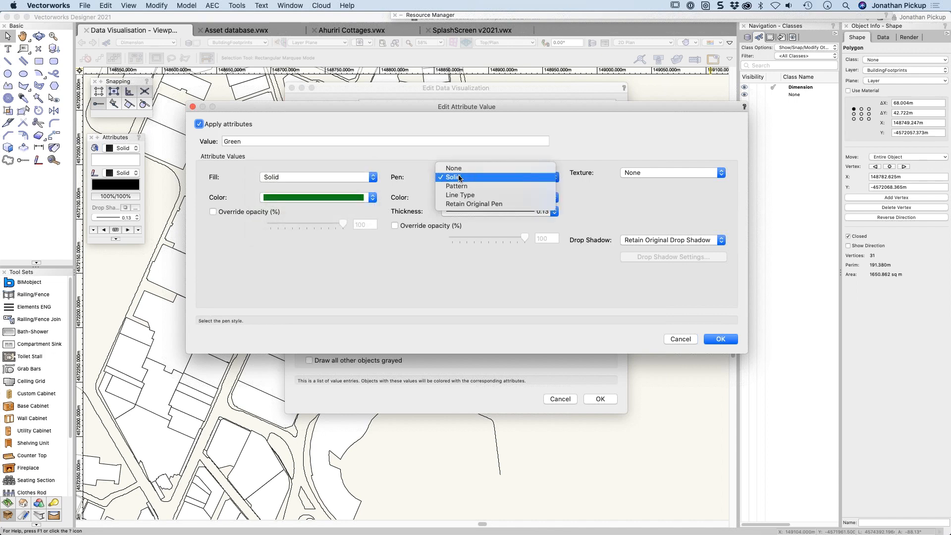
left_click(413, 160)
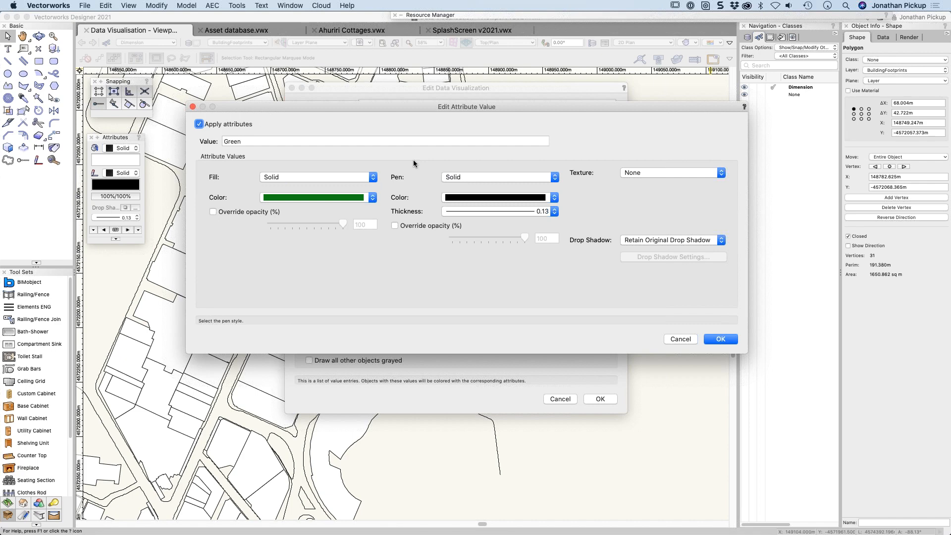
left_click(720, 339)
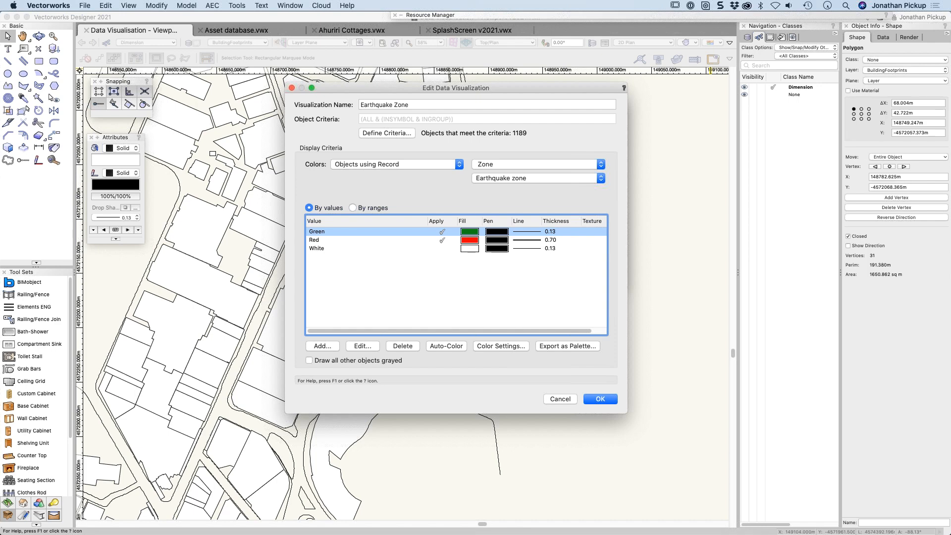
key("Return")
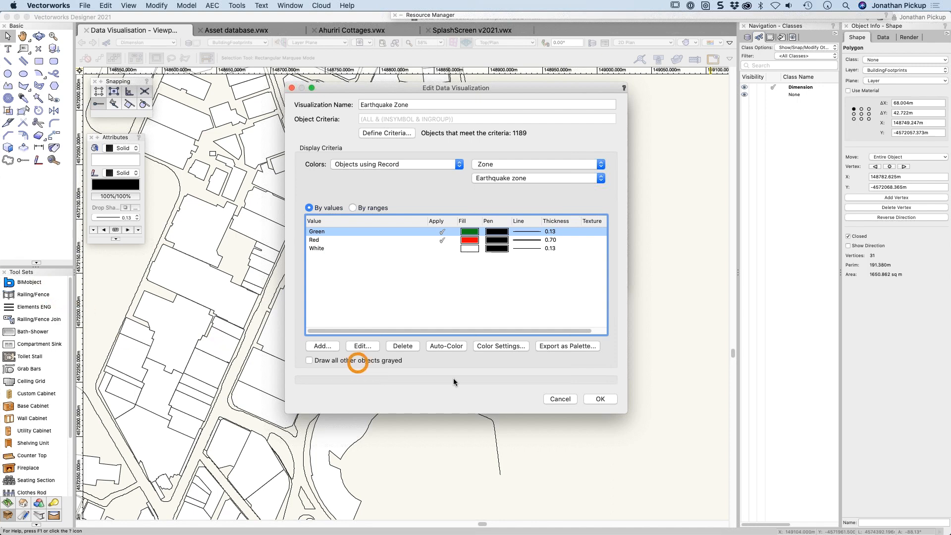
left_click(556, 398)
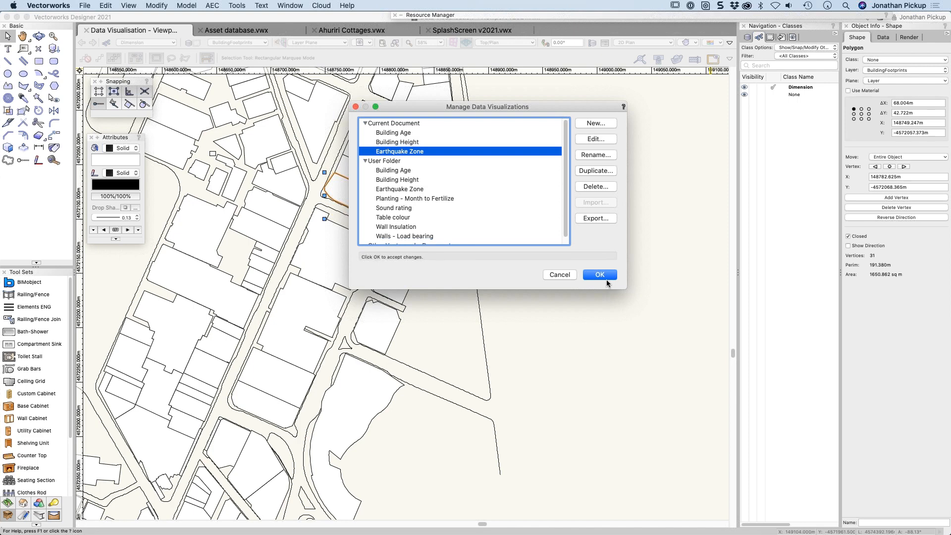
left_click(560, 275)
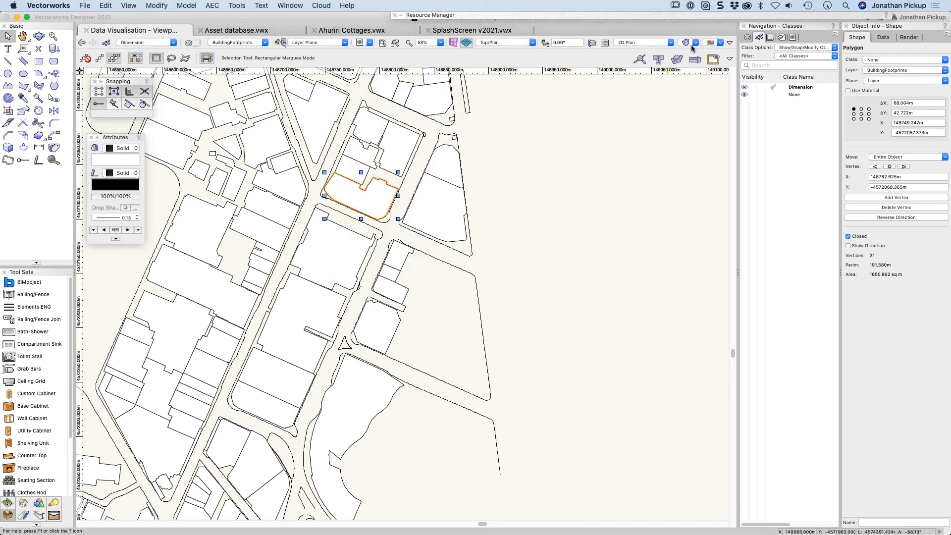
Apply the current document's Building Height data visualization to the design layer and deselect the footprint.
left_click(719, 43)
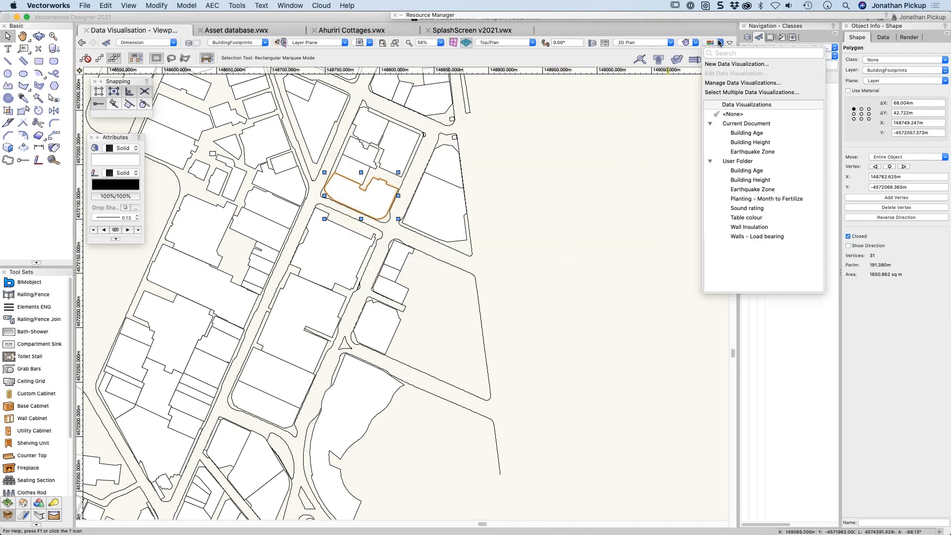
left_click(729, 142)
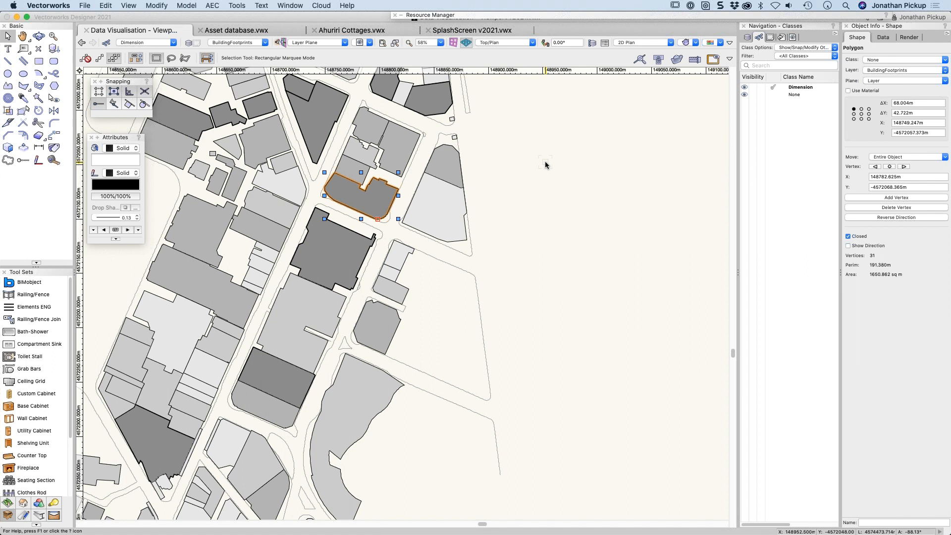
left_click(546, 163)
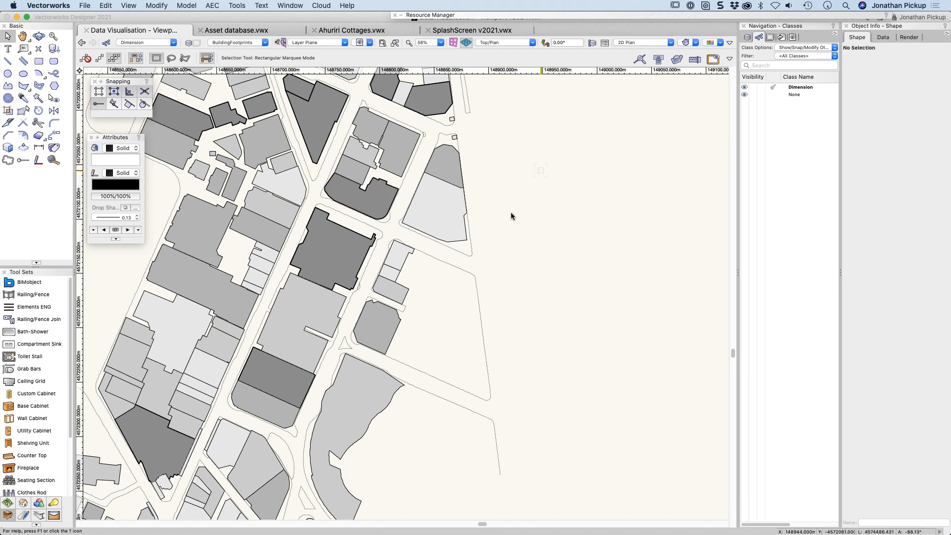
Examine the BuildingFootprintsRec data, including the elevation field, of several footprints in the eastern block.
left_click(365, 333)
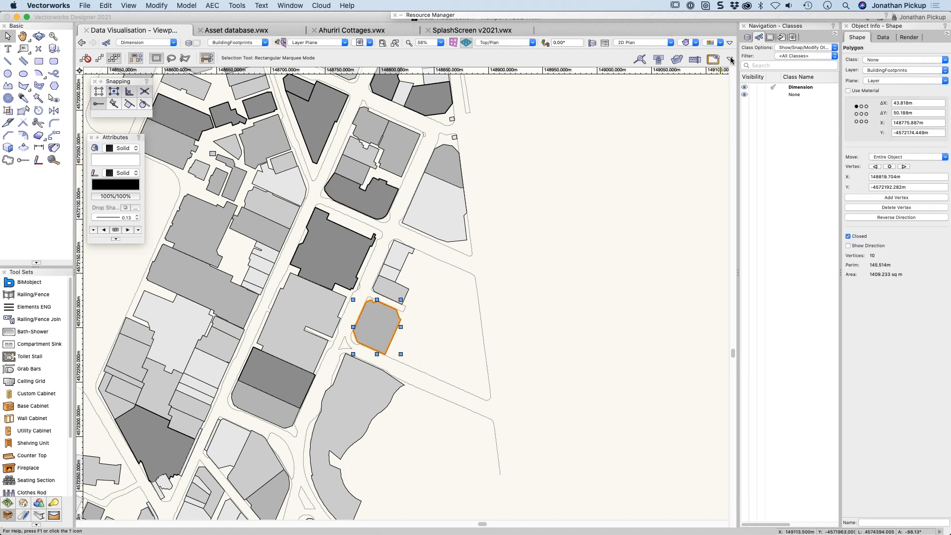
left_click(881, 38)
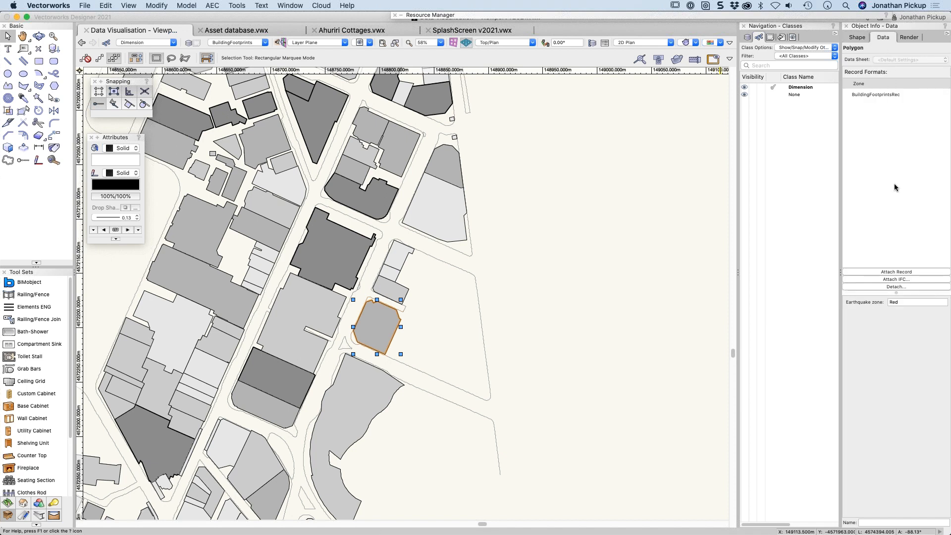
left_click(865, 98)
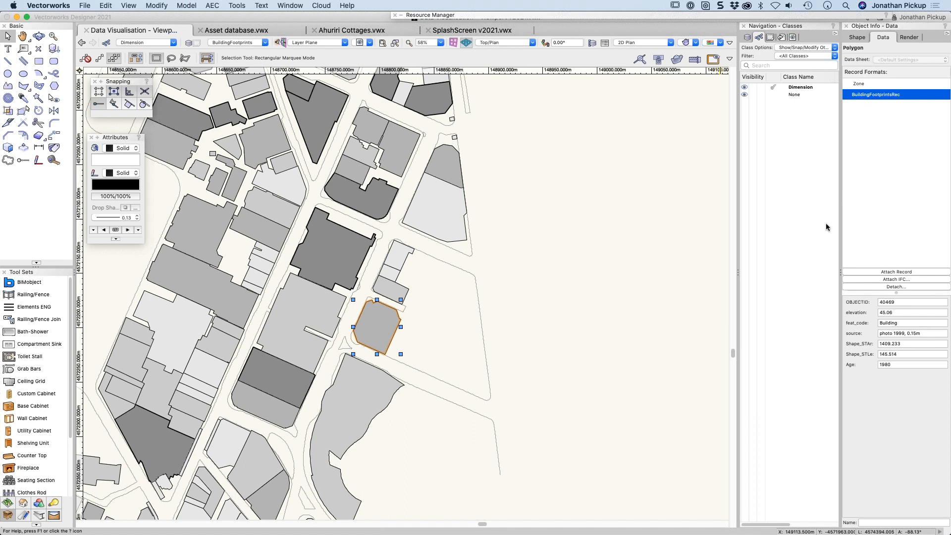
left_click(898, 312)
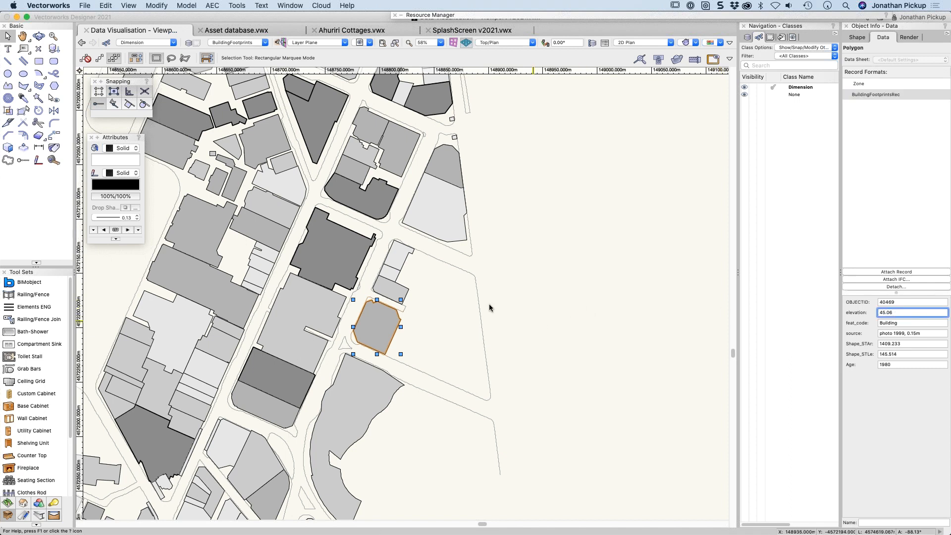
left_click(408, 264)
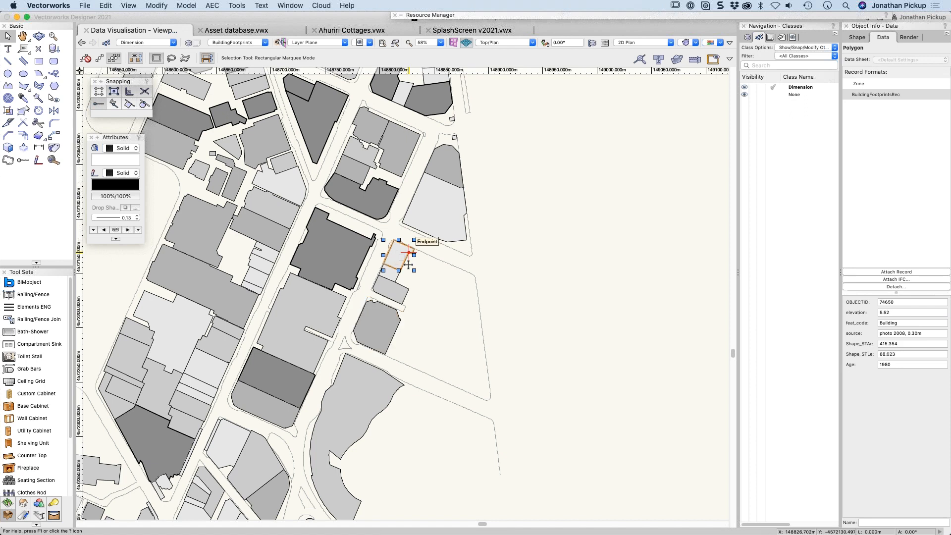
left_click(391, 277)
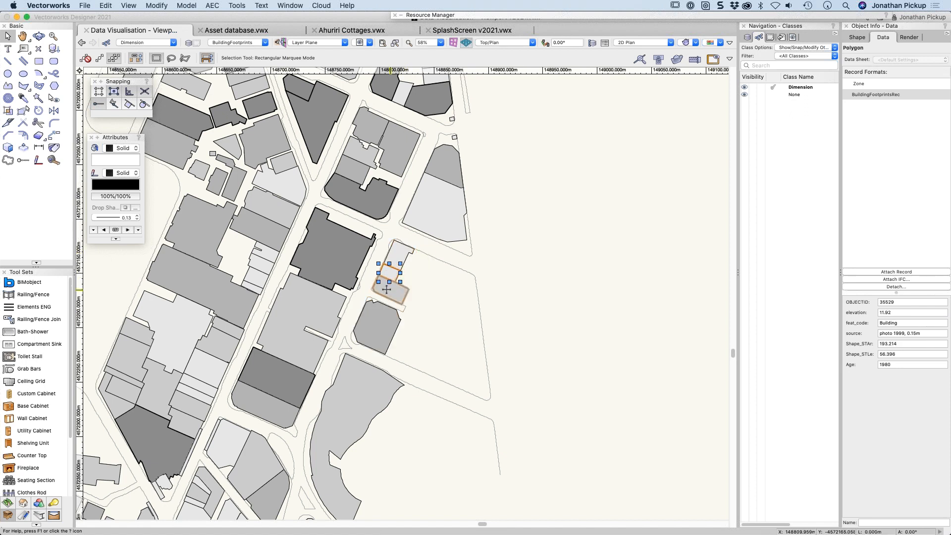
Check the record data of the adjoining footprint in the eastern block, and open the current document's Building Height visualization for editing.
left_click(389, 287)
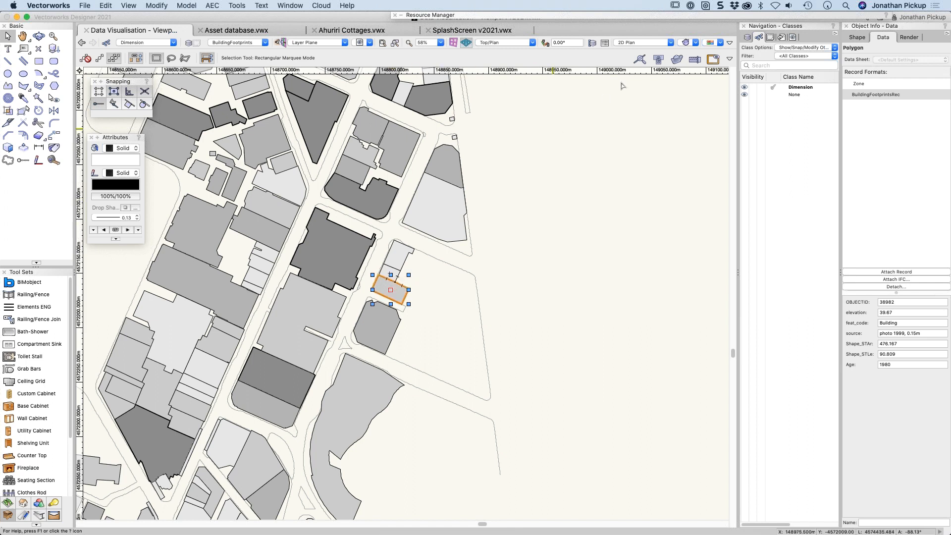
left_click(710, 43)
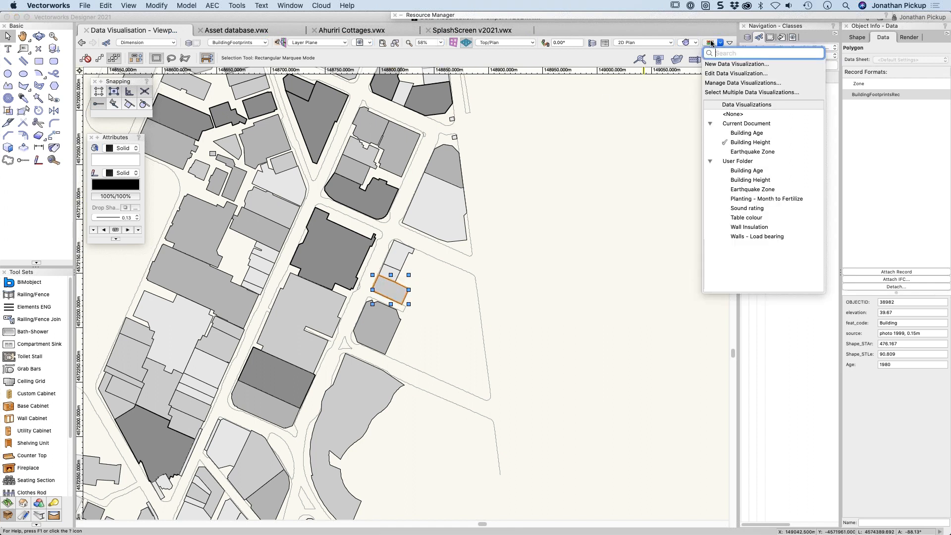
left_click(725, 82)
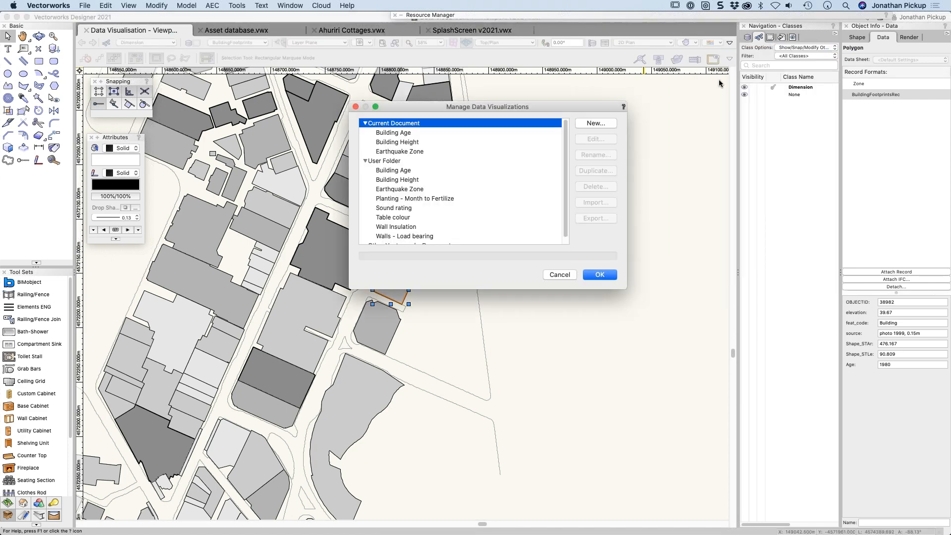
left_click(392, 143)
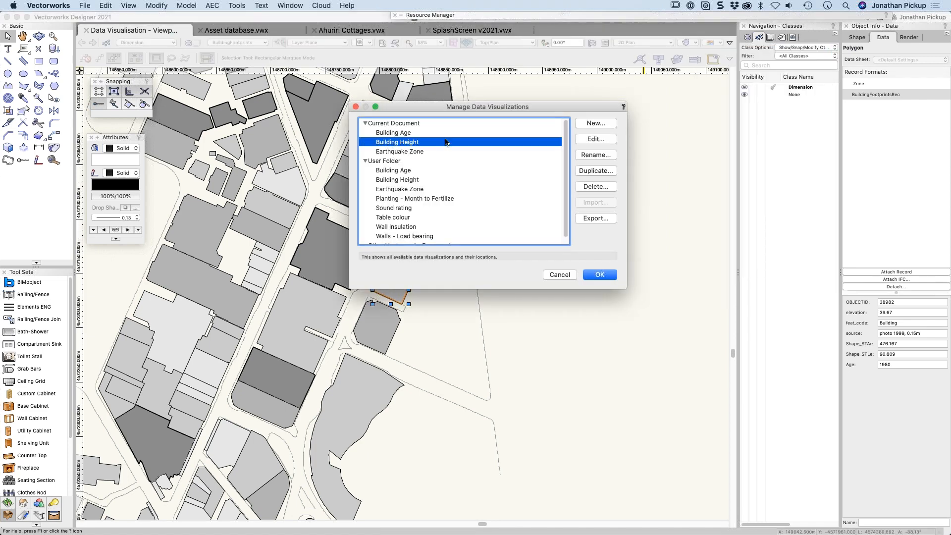
left_click(596, 139)
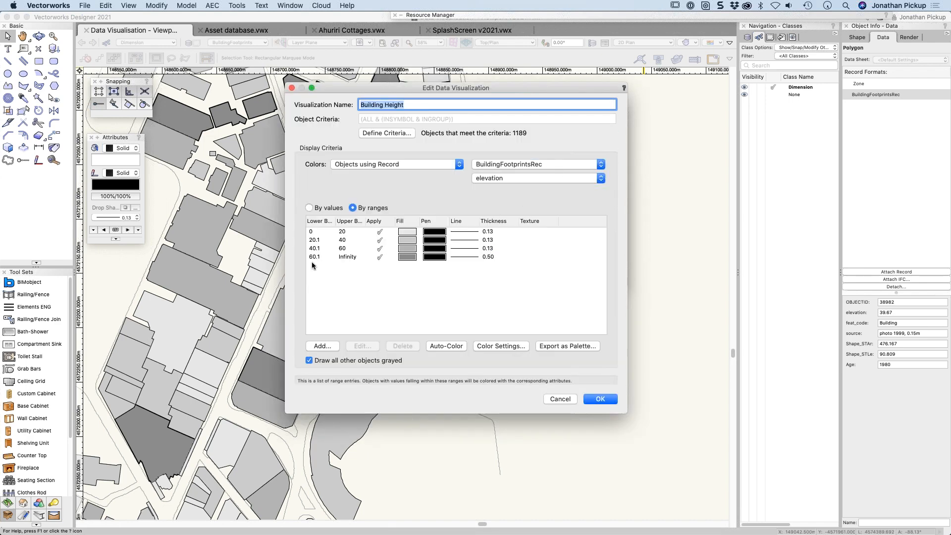
Examine the bounds and attribute values of the 0 to 20 elevation range, and leave them without changes.
left_click(312, 232)
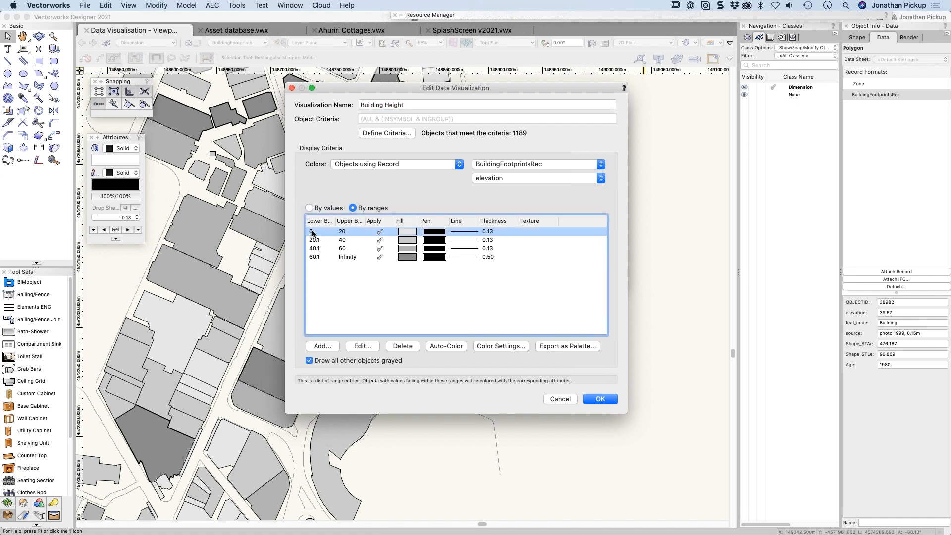
left_click(363, 346)
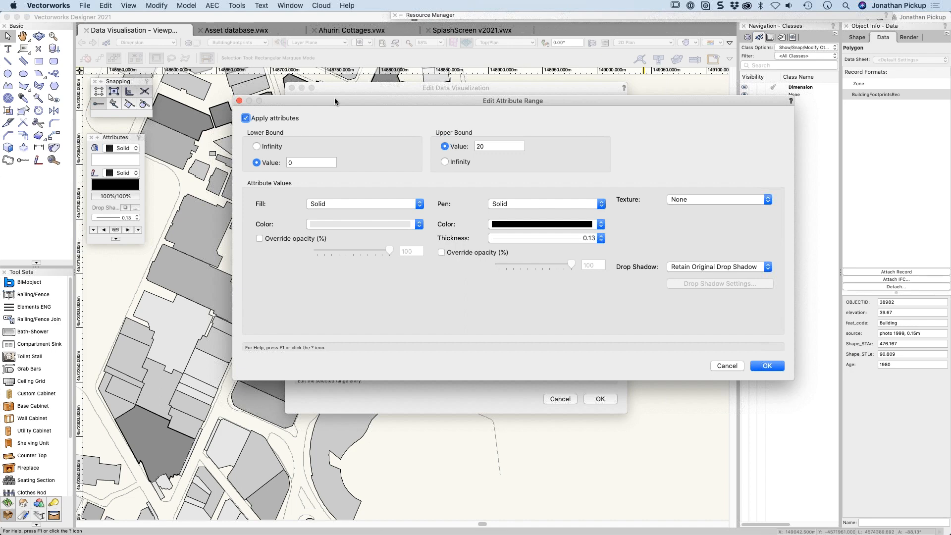
left_click_drag(334, 102, 332, 110)
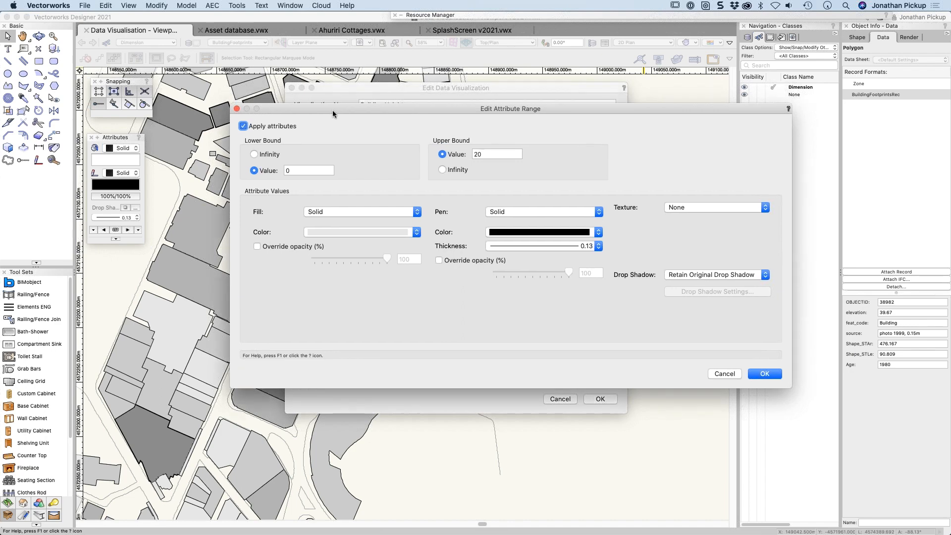
left_click(725, 374)
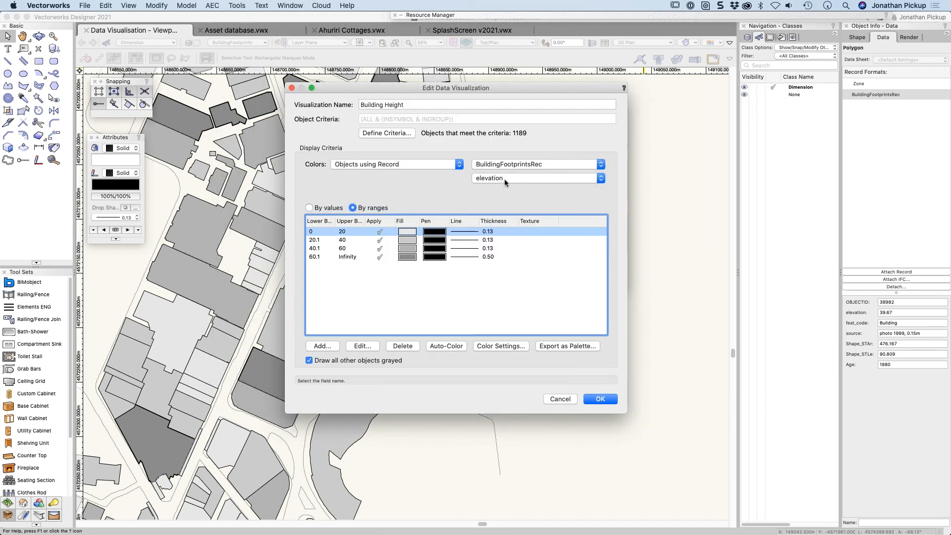
Compare the by-values and by-ranges displays of the elevation field, examining the individual elevation values, and return to ranges.
left_click(309, 208)
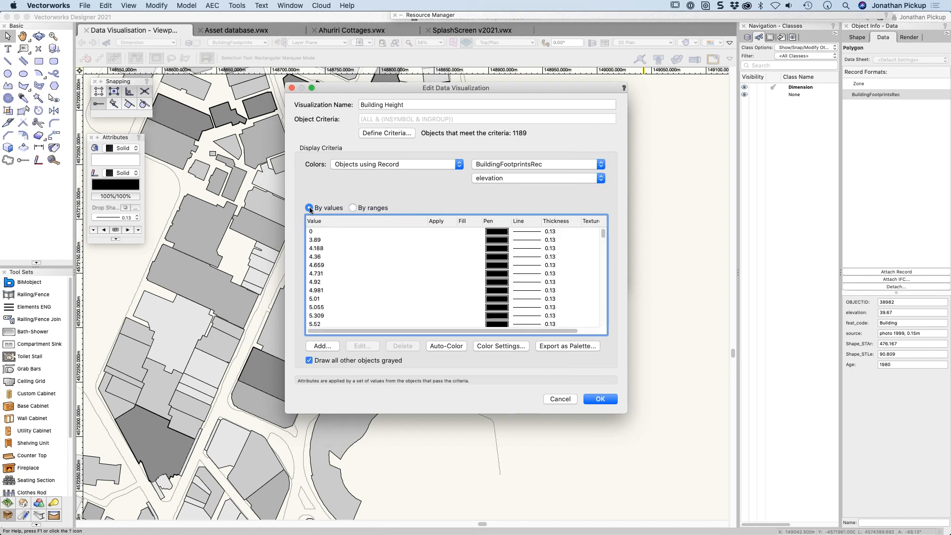
left_click(357, 208)
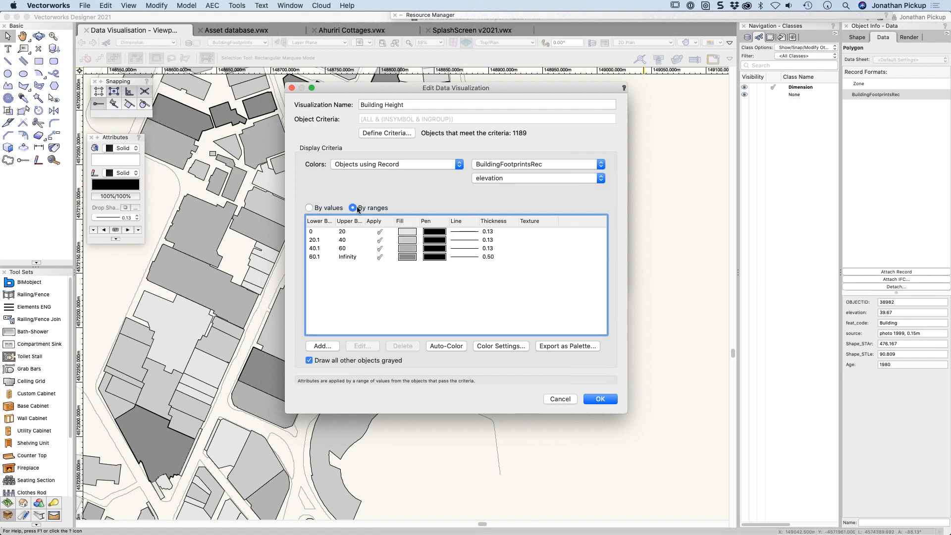
left_click(310, 208)
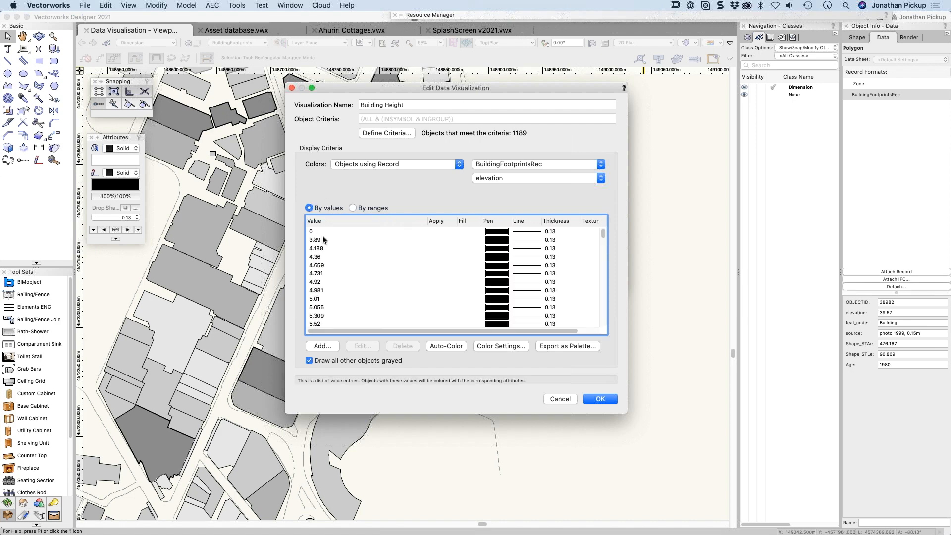
scroll(352, 268, "down", 10)
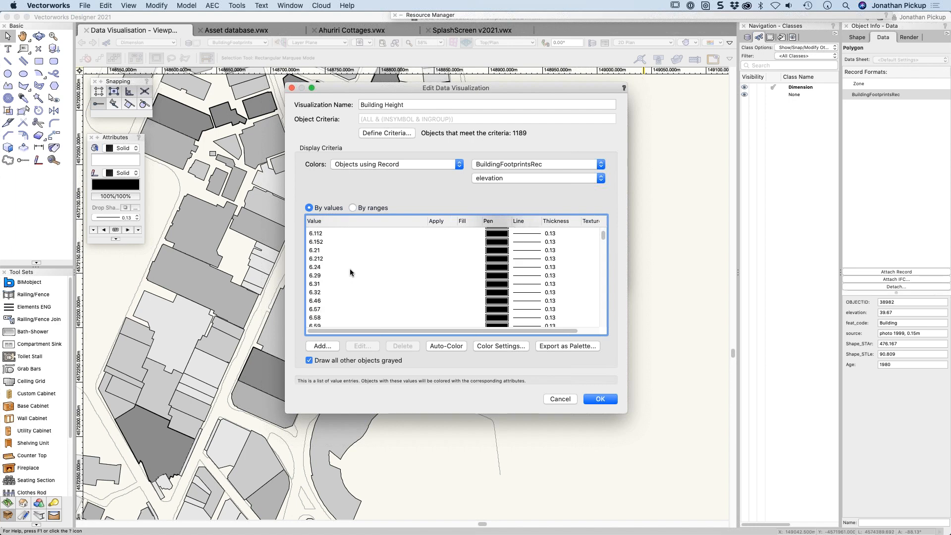
scroll(350, 269, "down", 10)
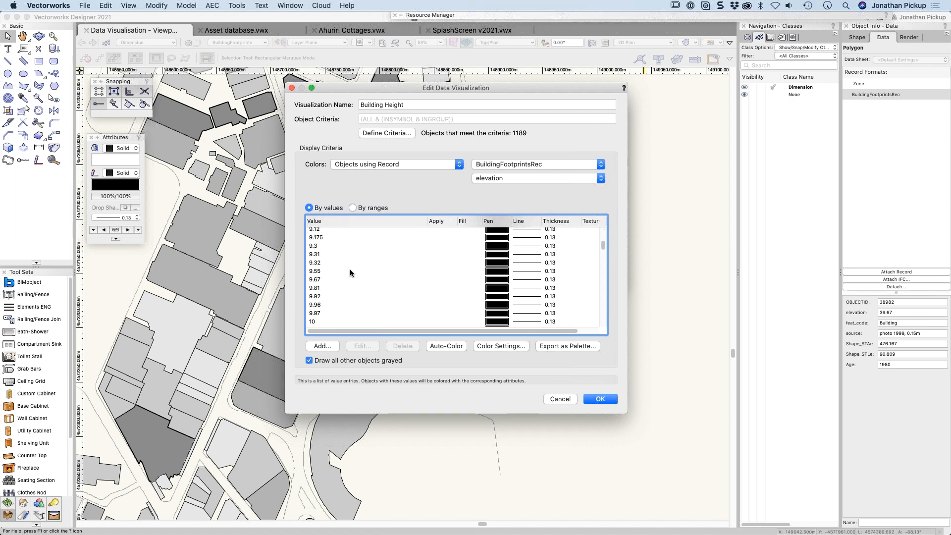
scroll(349, 269, "down", 10)
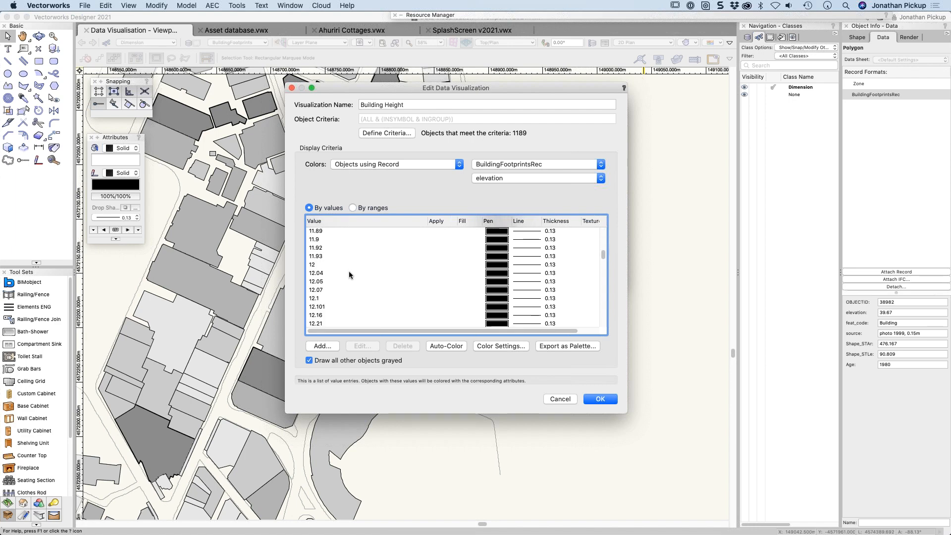
scroll(349, 272, "down", 10)
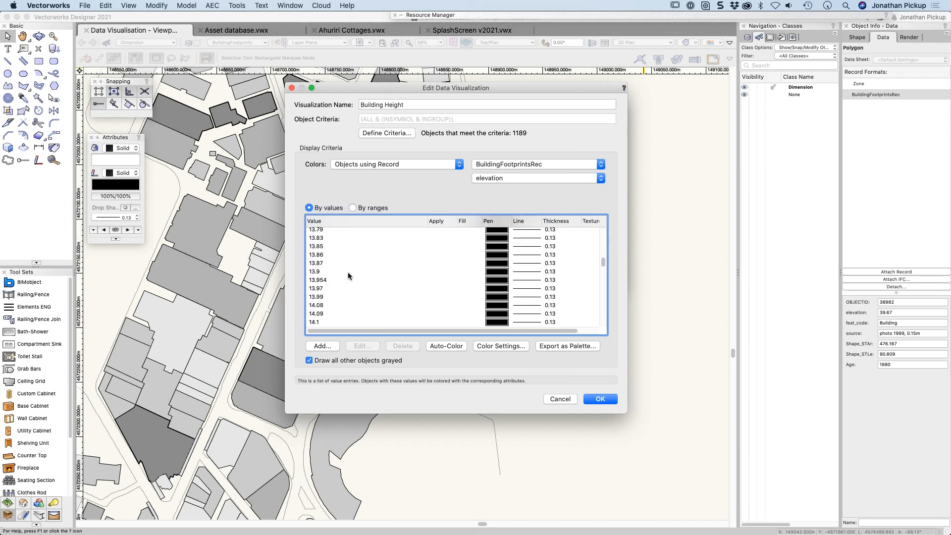
scroll(349, 276, "down", 10)
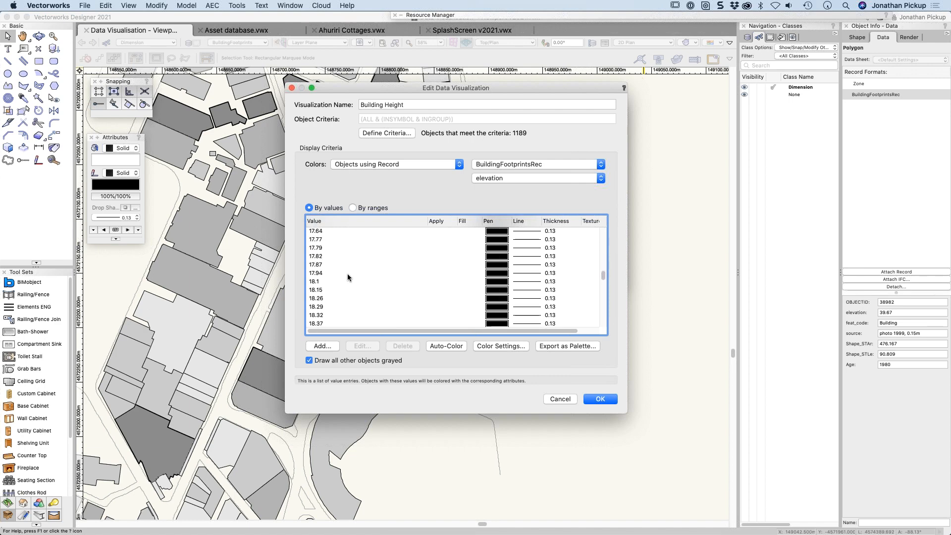
scroll(347, 278, "down", 10)
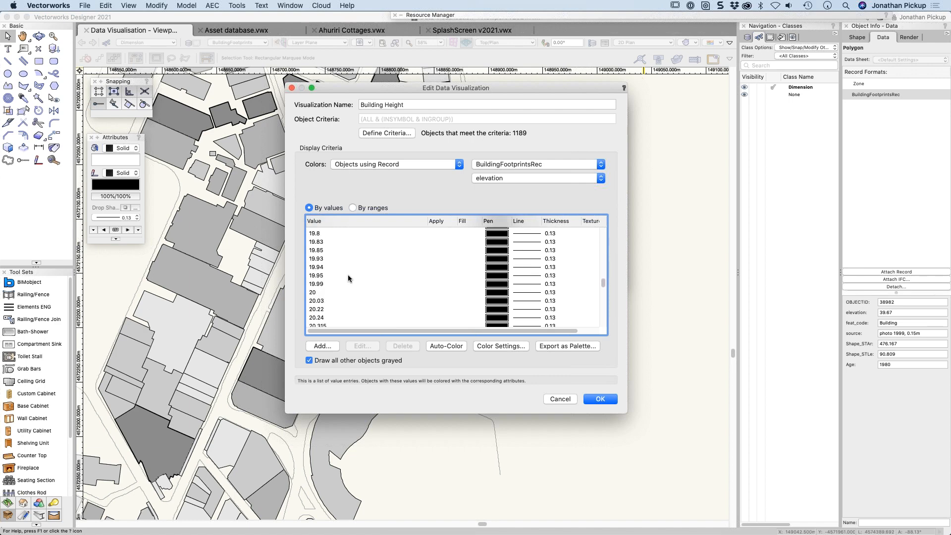
scroll(349, 279, "down", 15)
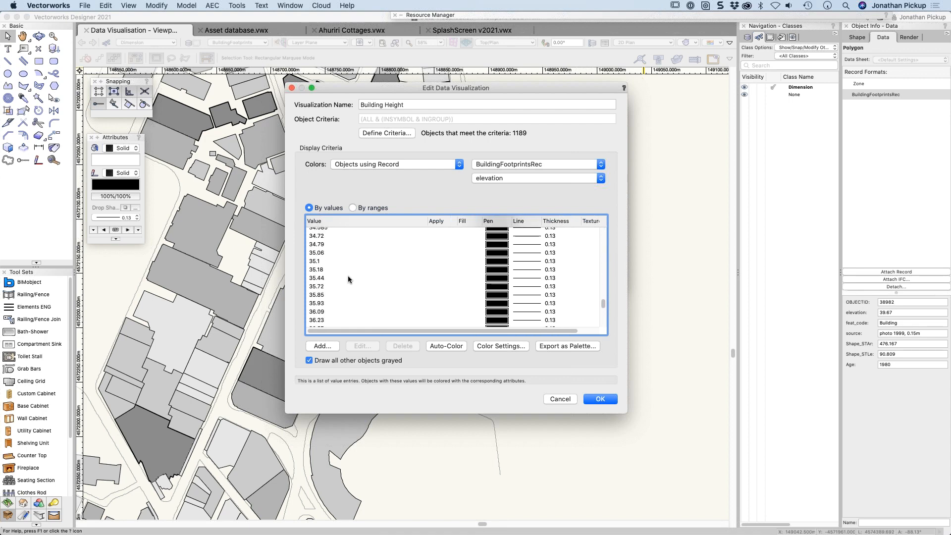
scroll(347, 279, "down", 15)
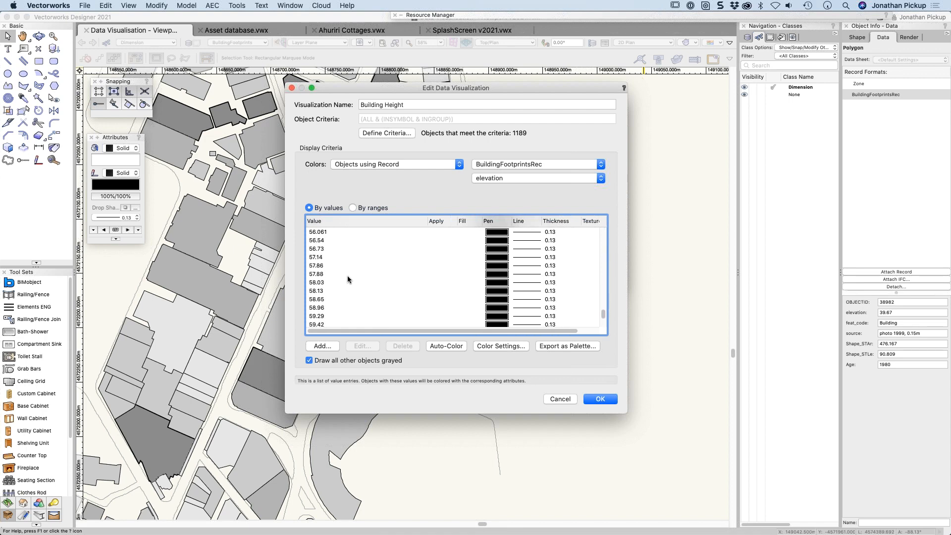
scroll(387, 295, "up", 5)
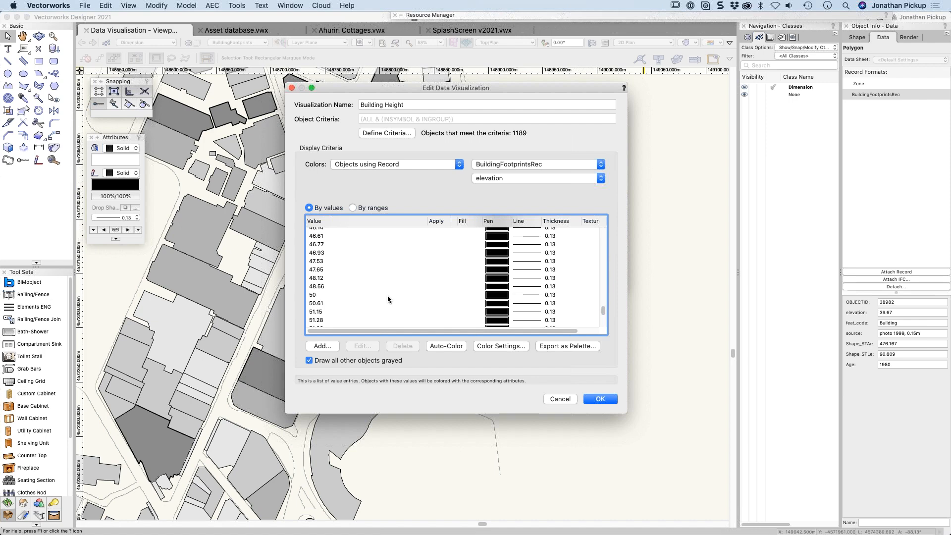
left_click(354, 208)
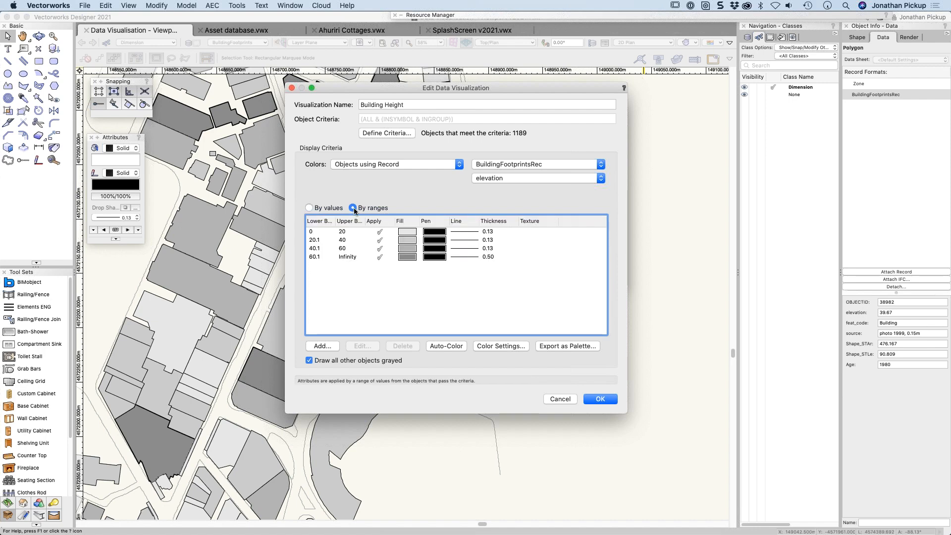
Delete all four elevation ranges of the Building Height visualization, from the 60.1 to Infinity range up to the 0 to 20 range.
left_click(313, 257)
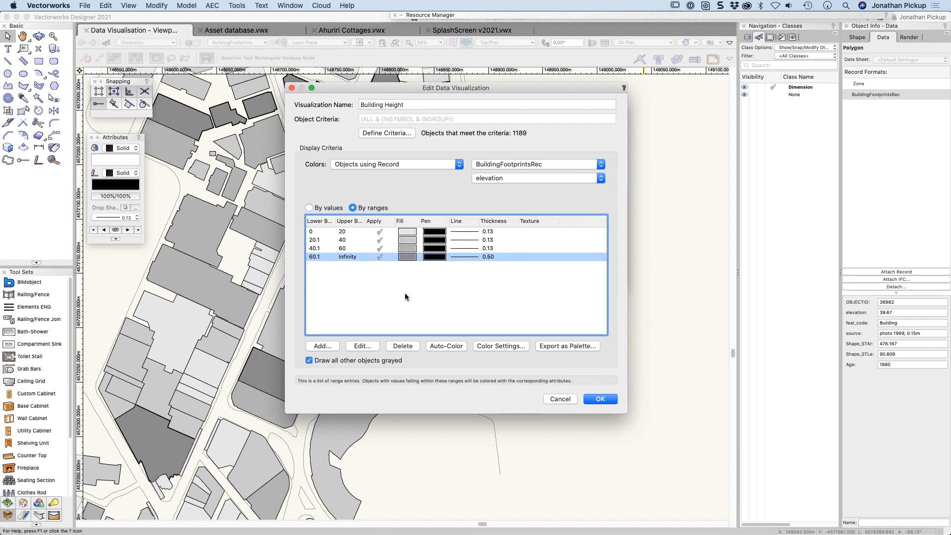
left_click(403, 346)
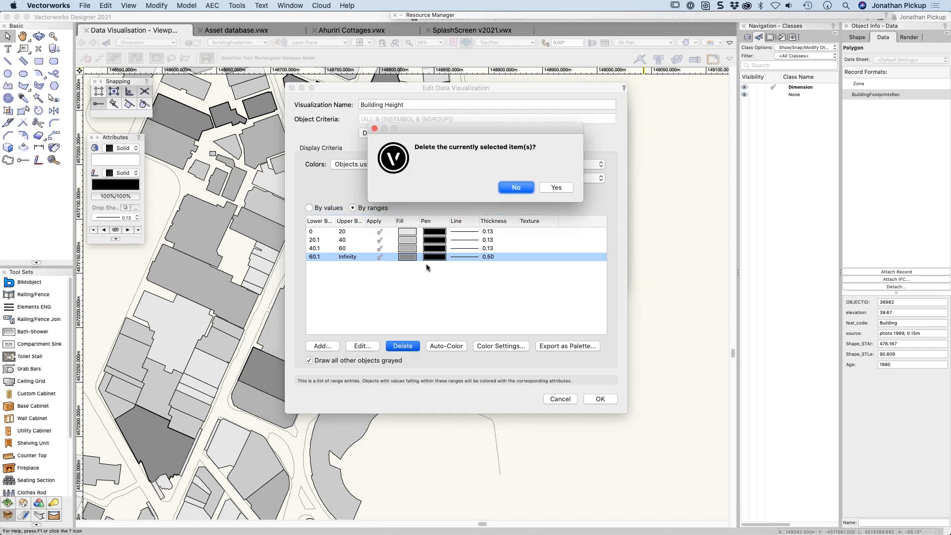
left_click(557, 191)
left_click(328, 247)
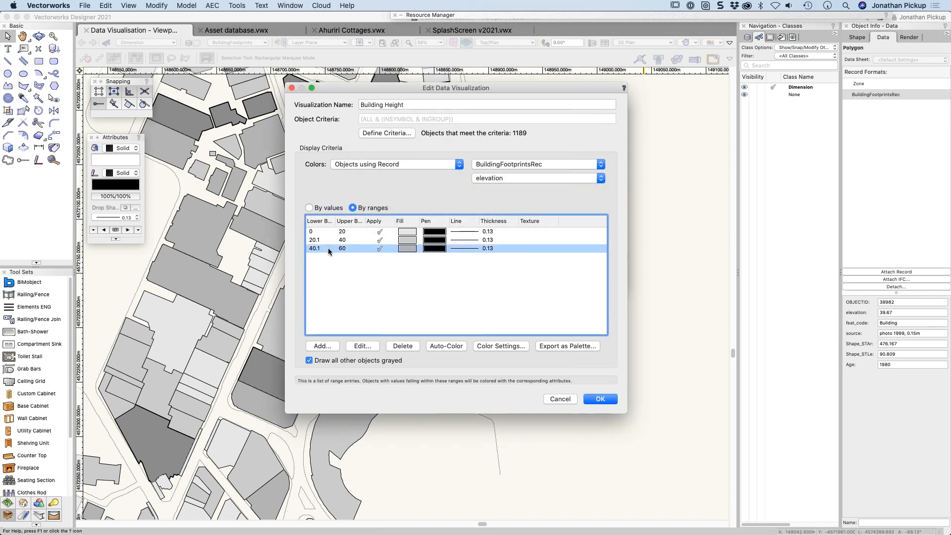
left_click(403, 346)
left_click(557, 190)
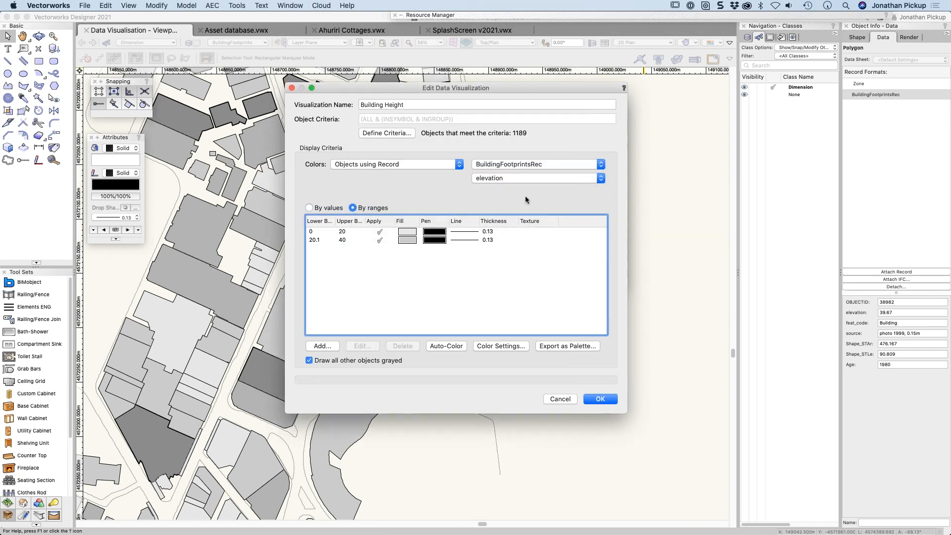
left_click(337, 242)
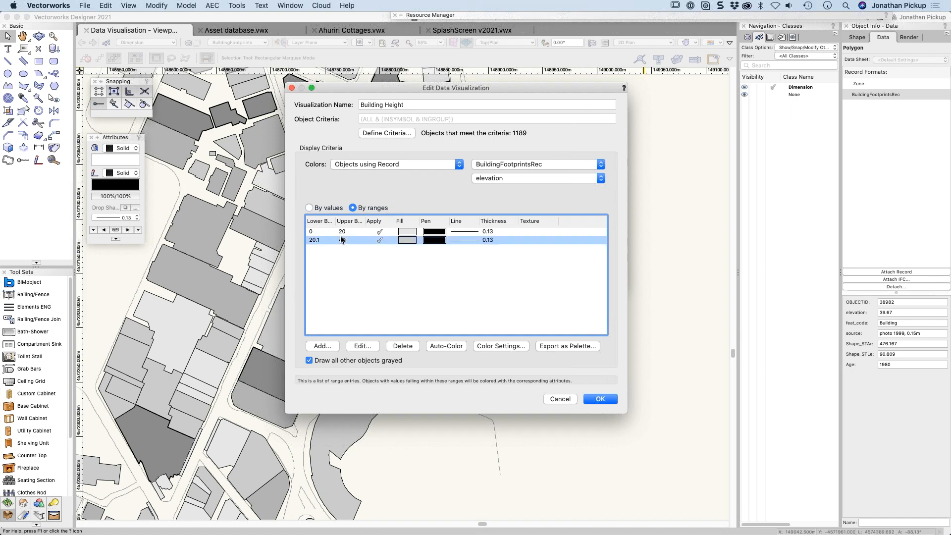
left_click(400, 347)
left_click(557, 192)
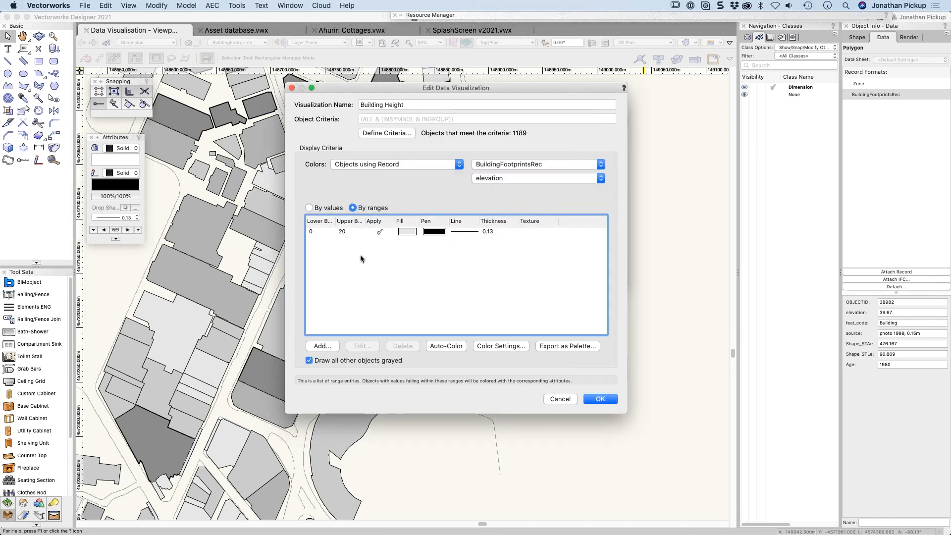
left_click(347, 231)
left_click(402, 345)
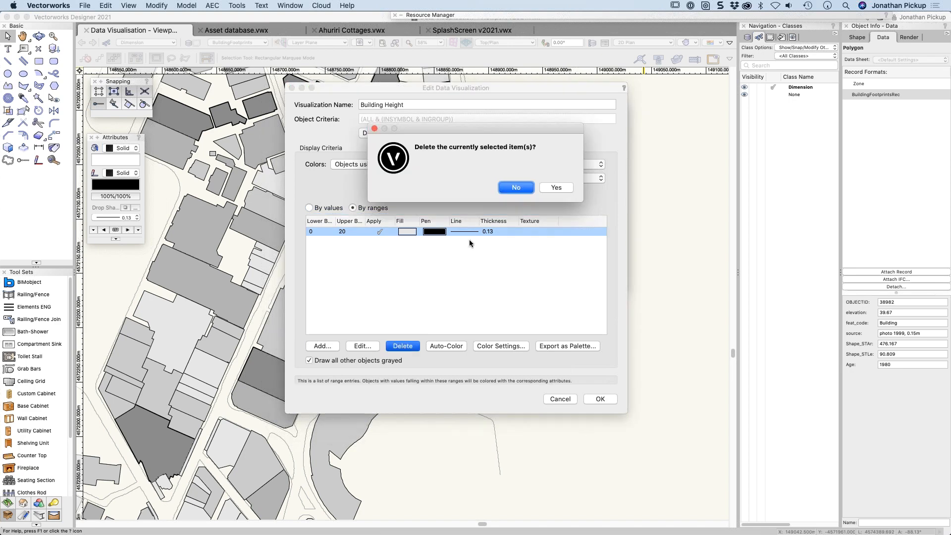
left_click(552, 188)
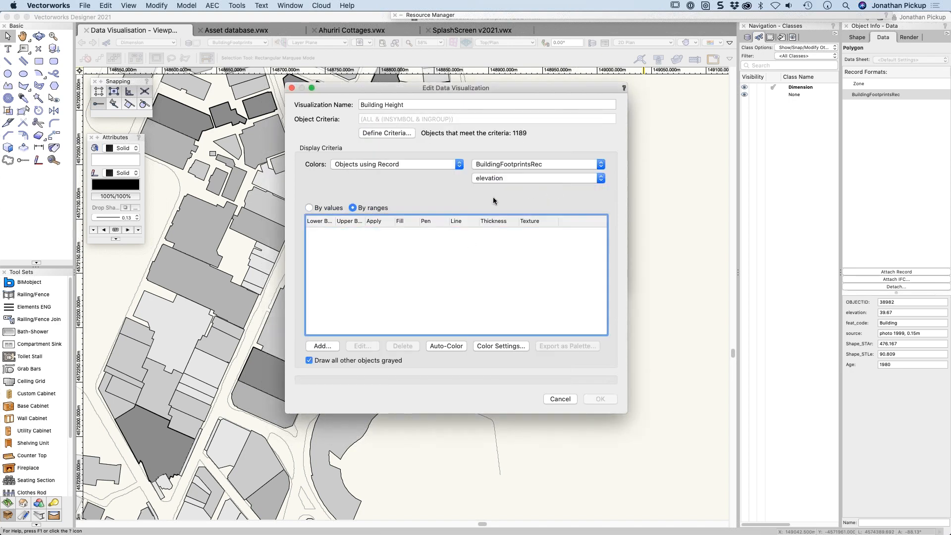
Start a new attribute range with a lower bound value of 0.
left_click(333, 345)
left_click(257, 128)
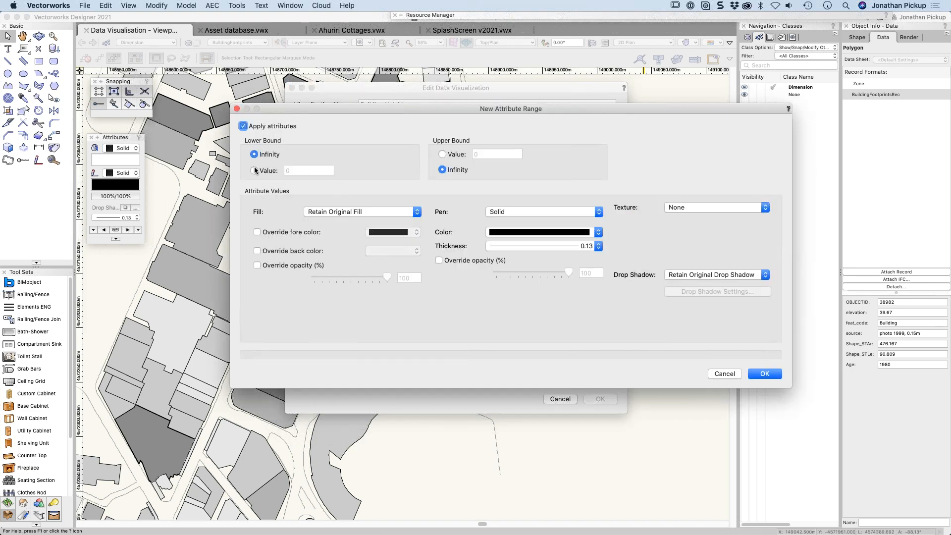
left_click(256, 169)
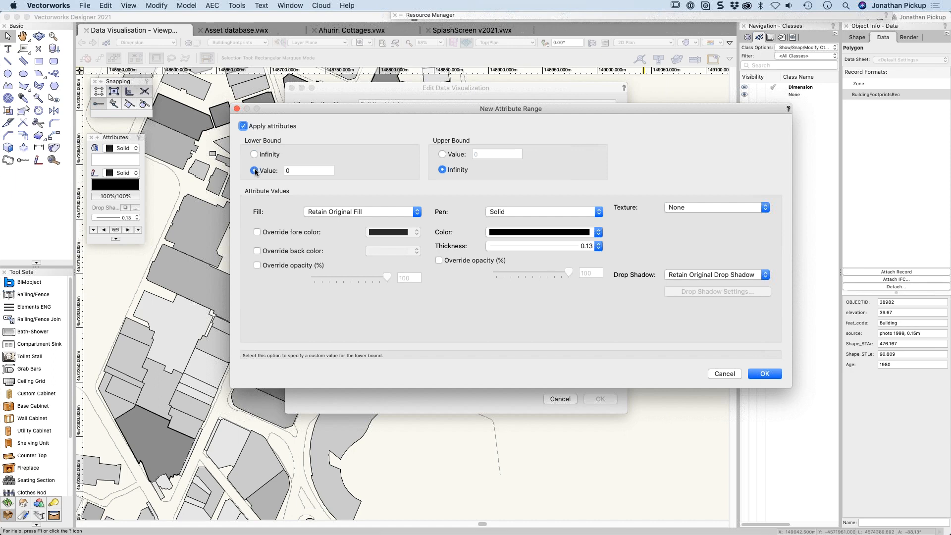
Set the new range's upper bound to 6 and give it a solid off-white fill.
left_click(467, 155)
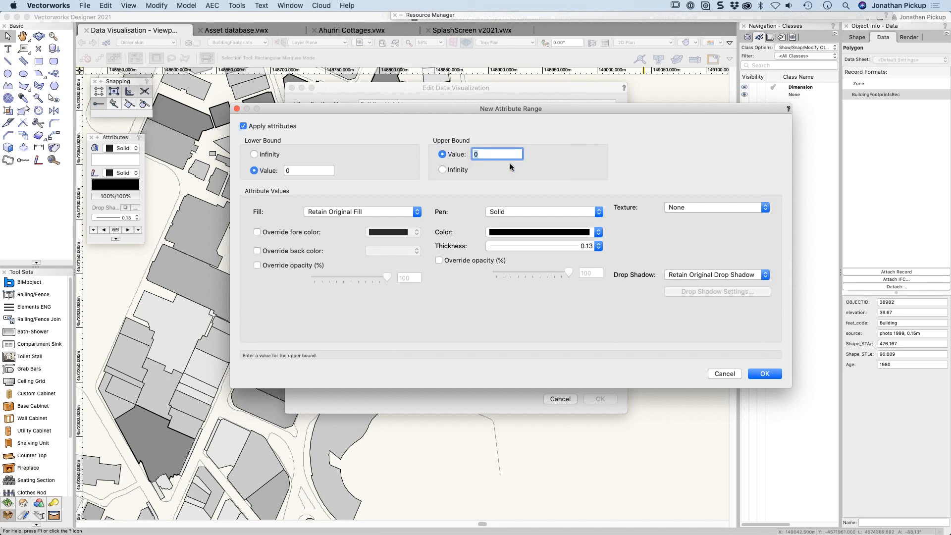
type("6")
left_click(370, 211)
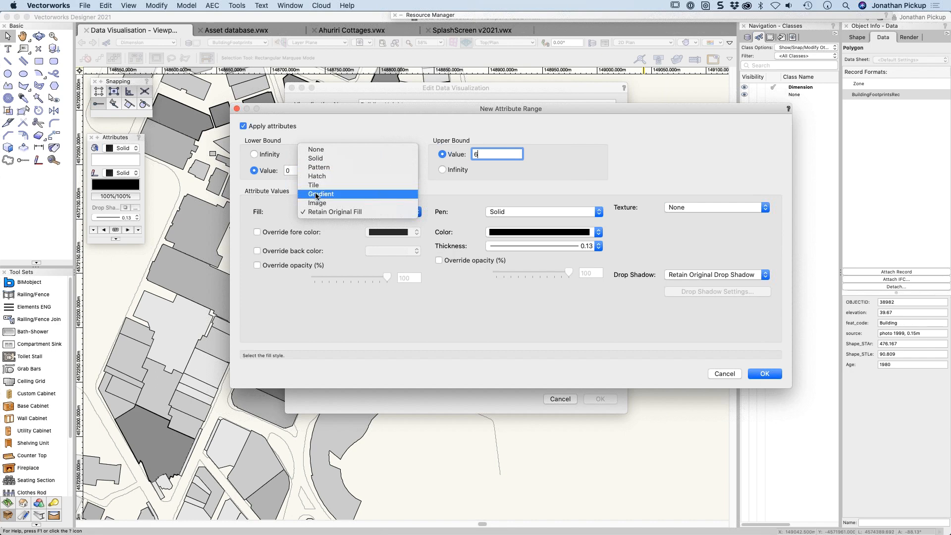
left_click(317, 158)
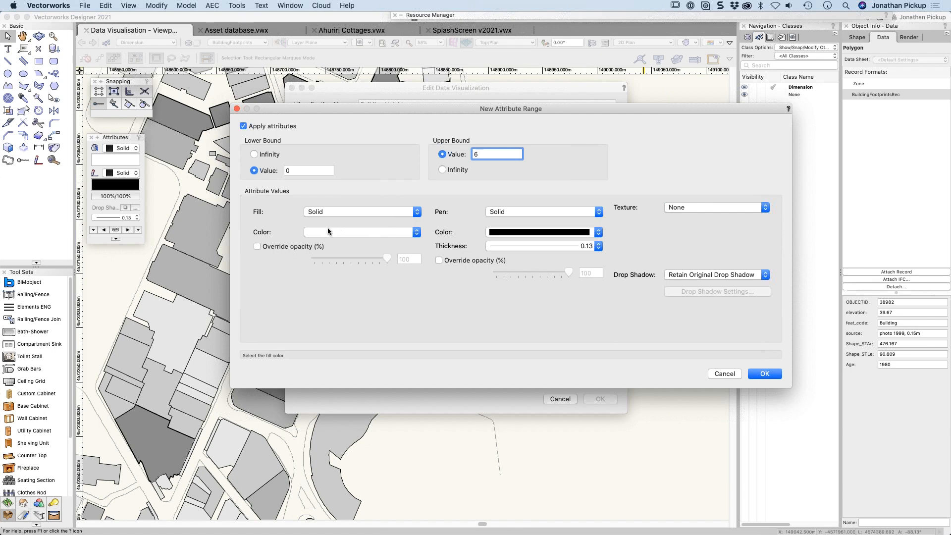
left_click(328, 231)
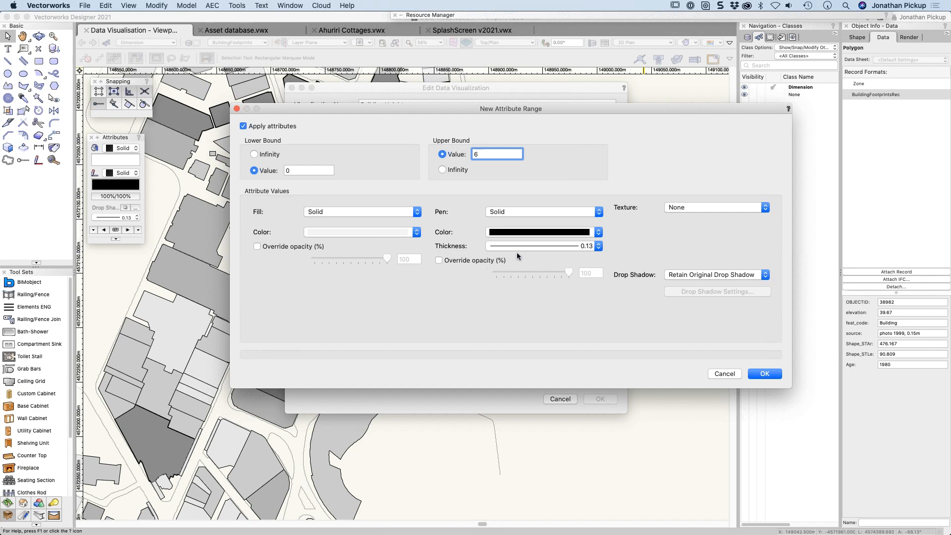
left_click(551, 256)
left_click(554, 252)
left_click(764, 374)
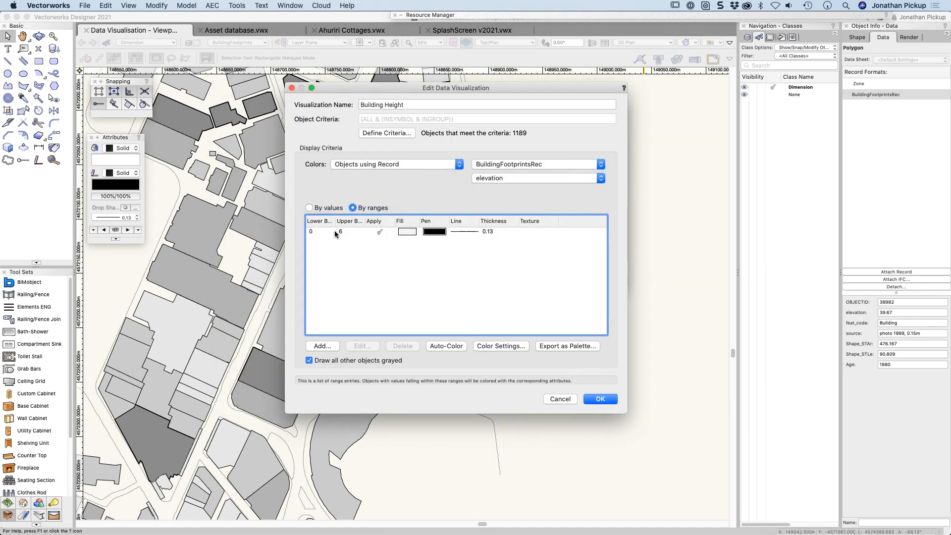
Add an elevation range from 6.001 to 10 with a solid, slightly darker pinkish-grey fill.
left_click(319, 346)
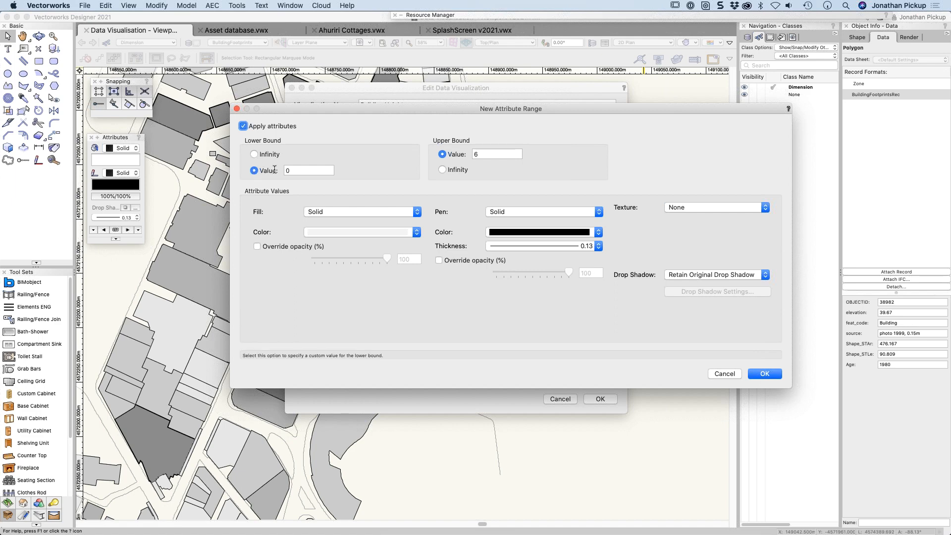
left_click(256, 170)
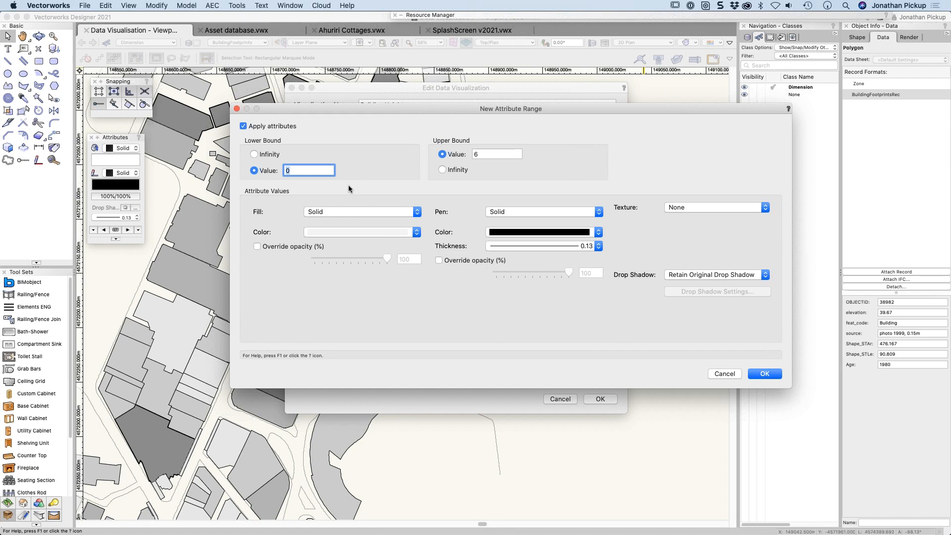
type("6.001")
left_click(487, 154)
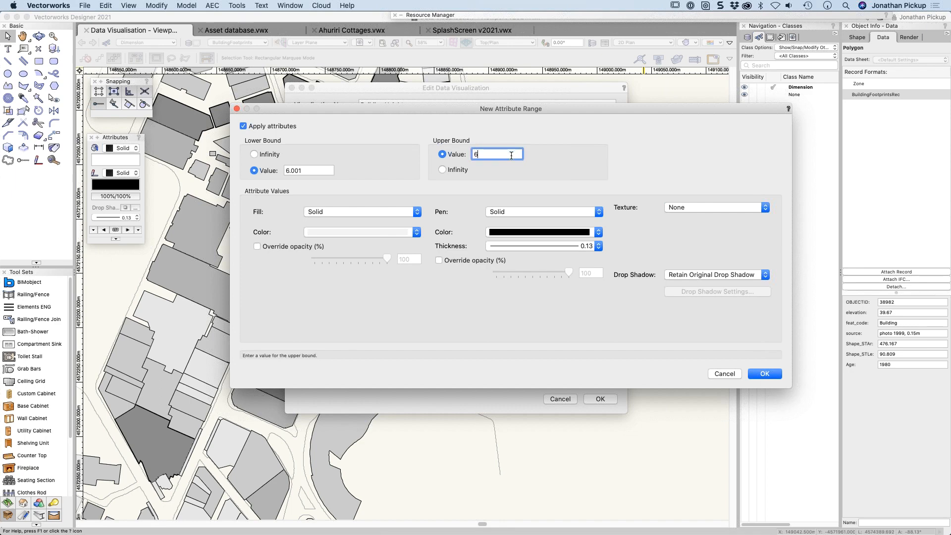
key("BackSpace")
type("8")
key("BackSpace")
type("10")
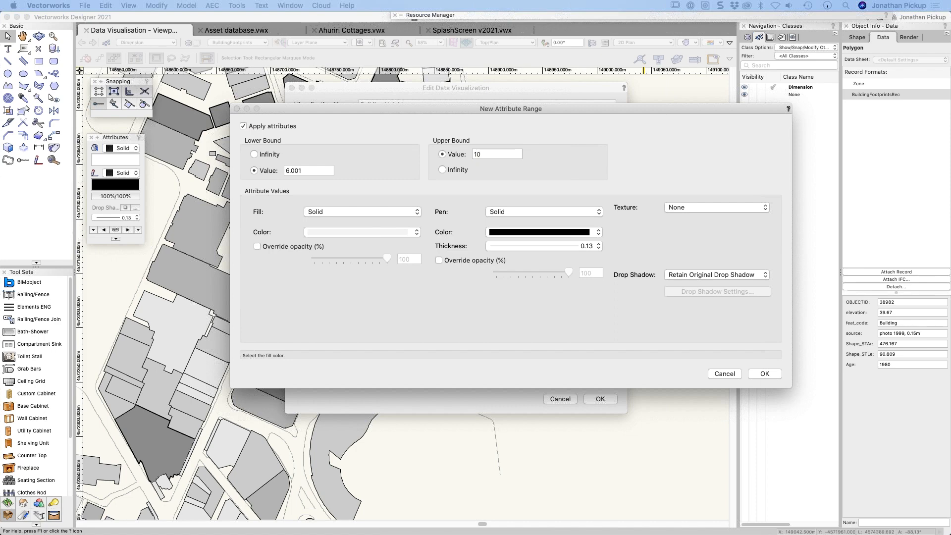
left_click(115, 184)
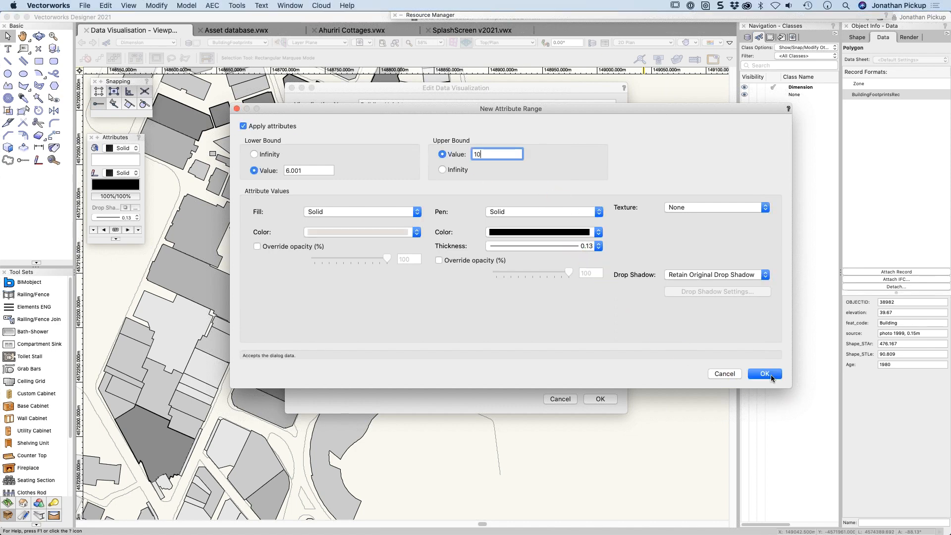
left_click(765, 373)
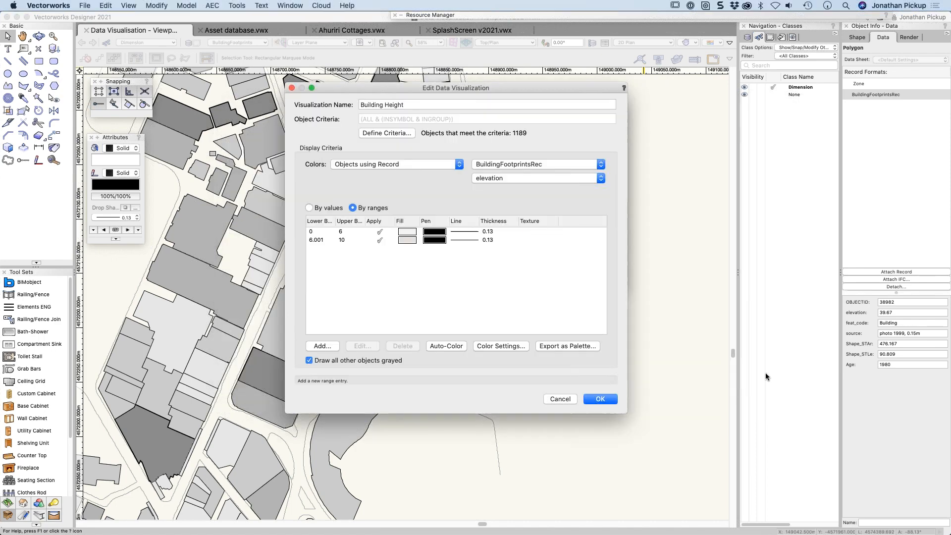
Add an elevation range from 10.001 to 15 with a solid light warm-grey fill.
left_click(317, 346)
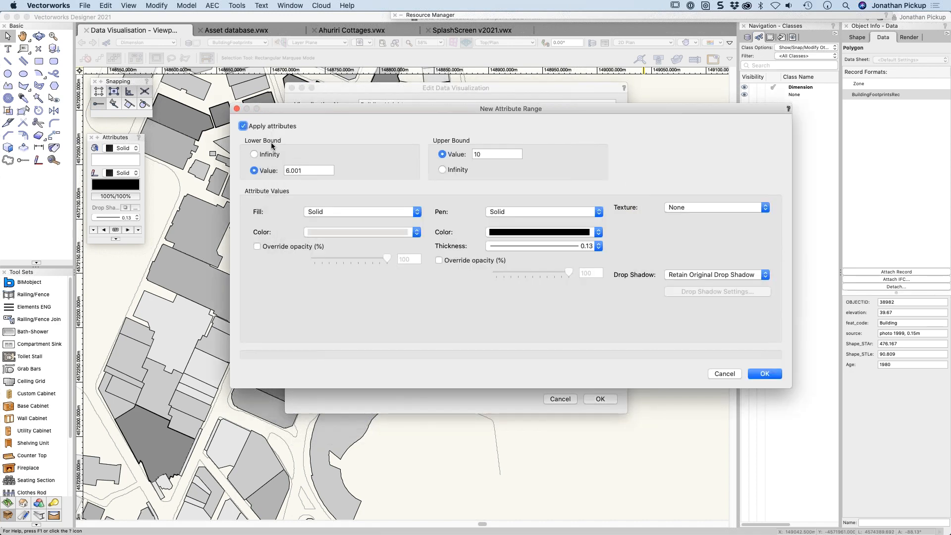
double_click(315, 171)
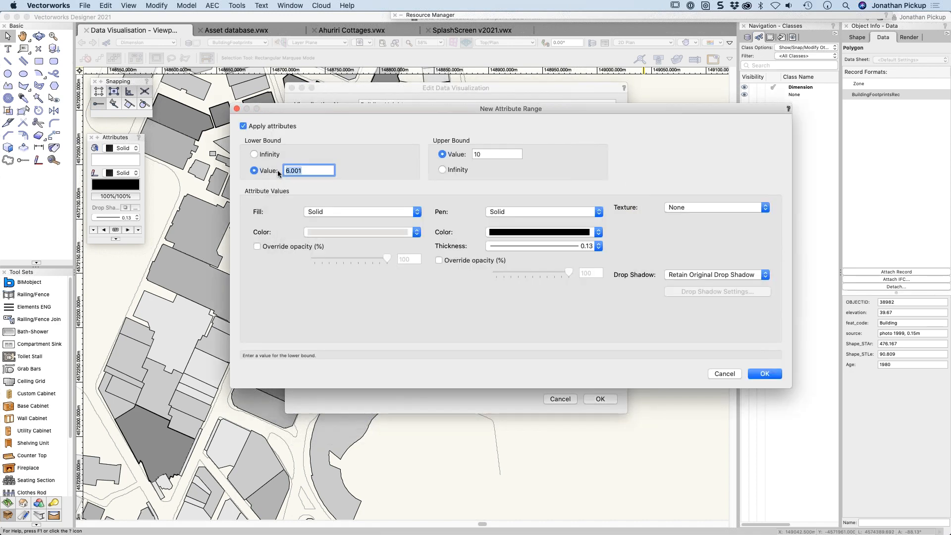
type("10.001")
key("Tab")
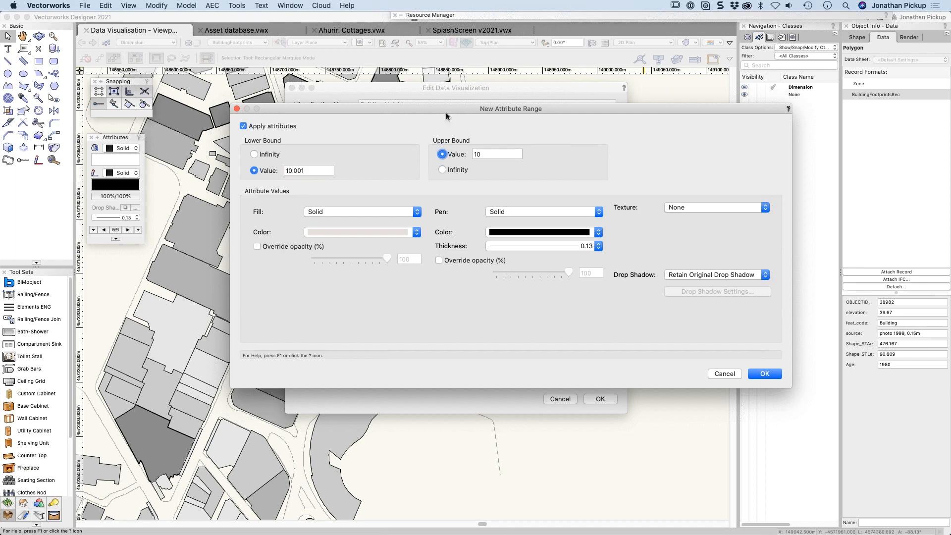
left_click_drag(446, 112, 372, 99)
key("Tab")
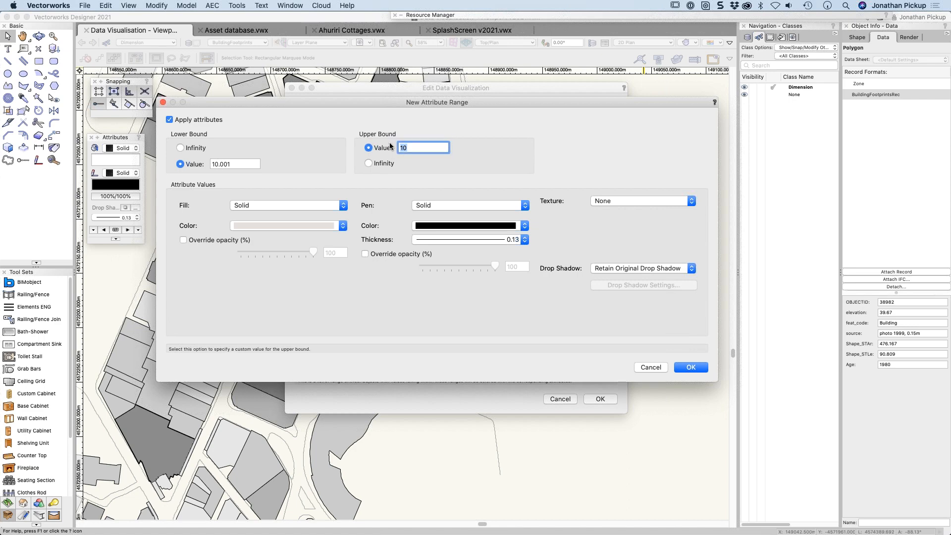
type("15")
left_click(257, 226)
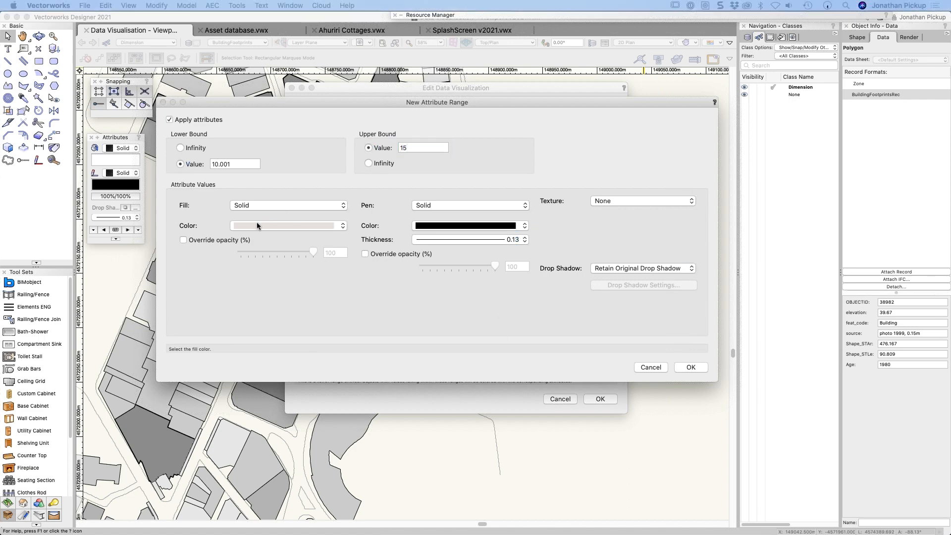
left_click(387, 148)
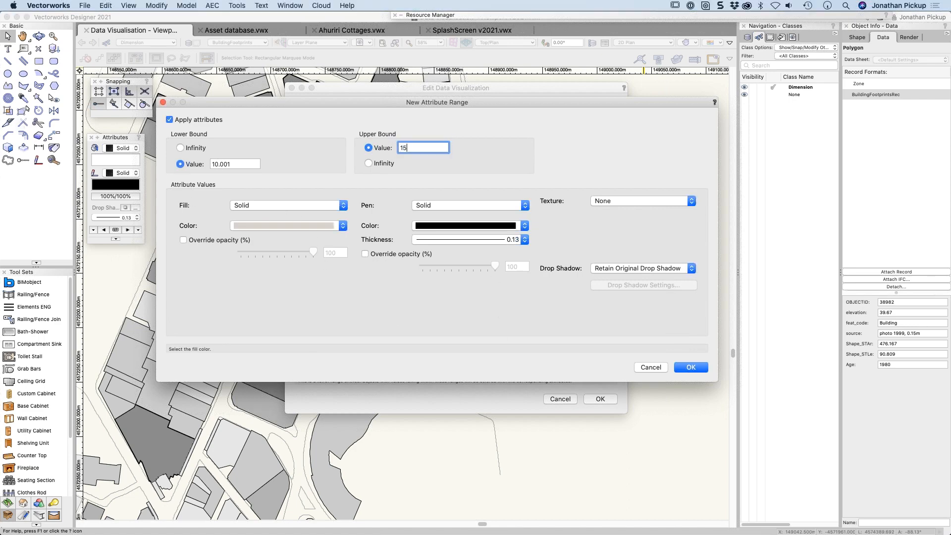
left_click(693, 368)
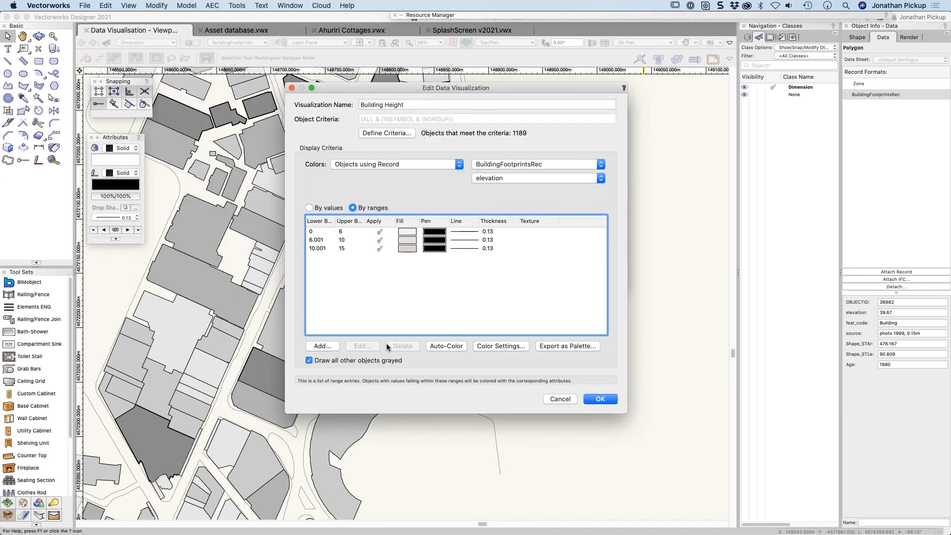
Add an elevation range from 15.001 to 20 with a darker warm-grey solid fill than the previous range.
left_click(322, 346)
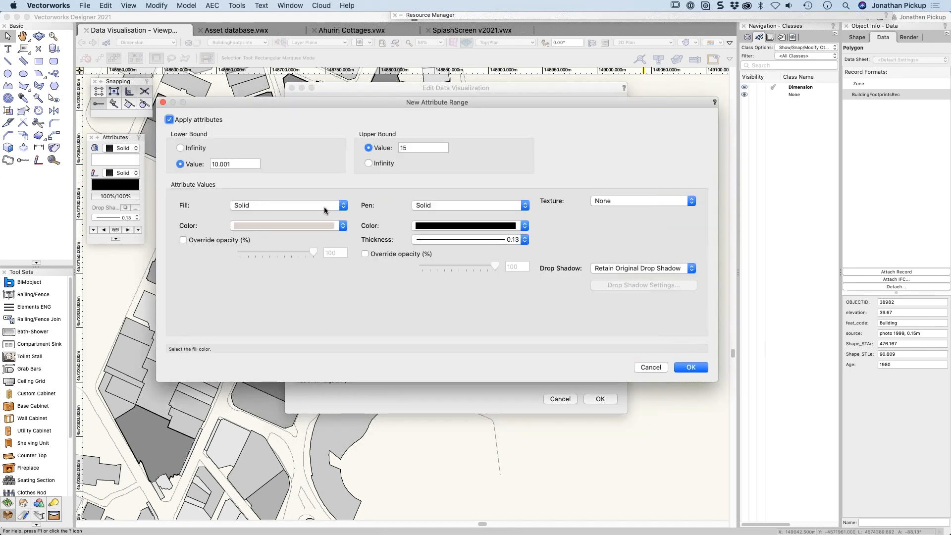
double_click(230, 164)
type("15.001")
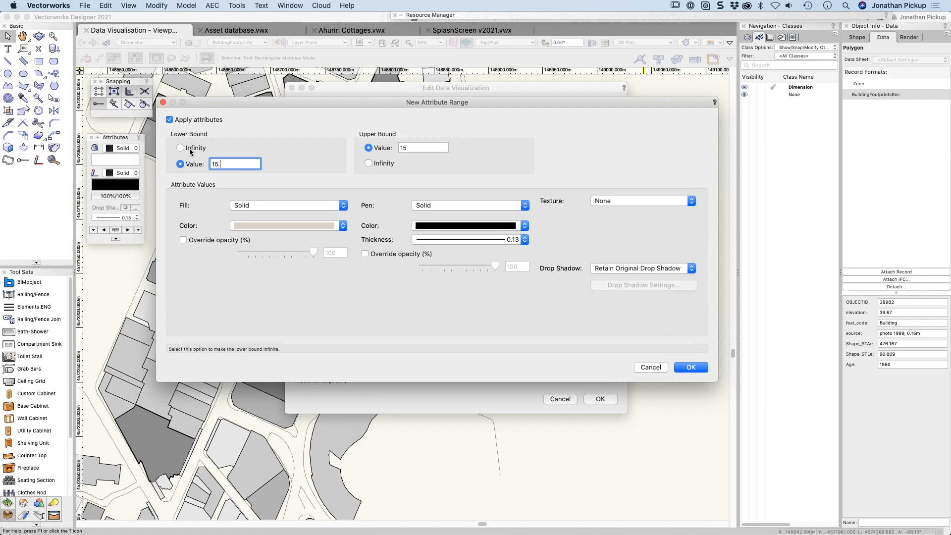
key("Tab")
key("Tab")
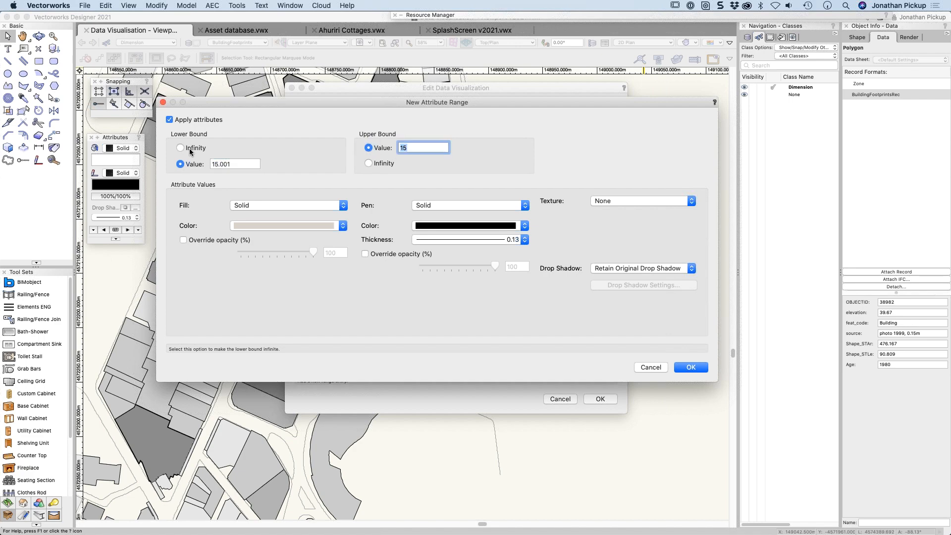
type("20")
key("Tab")
left_click(252, 229)
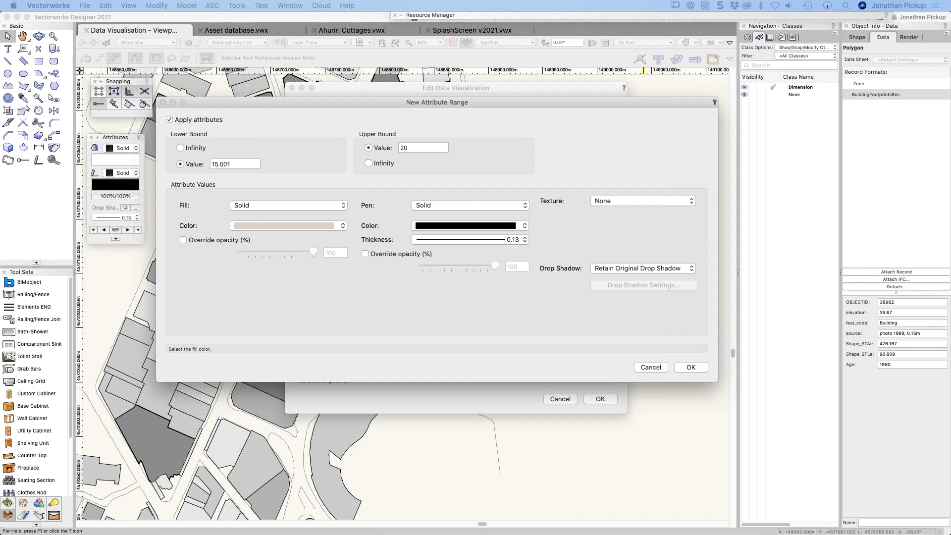
left_click(182, 123)
left_click(689, 366)
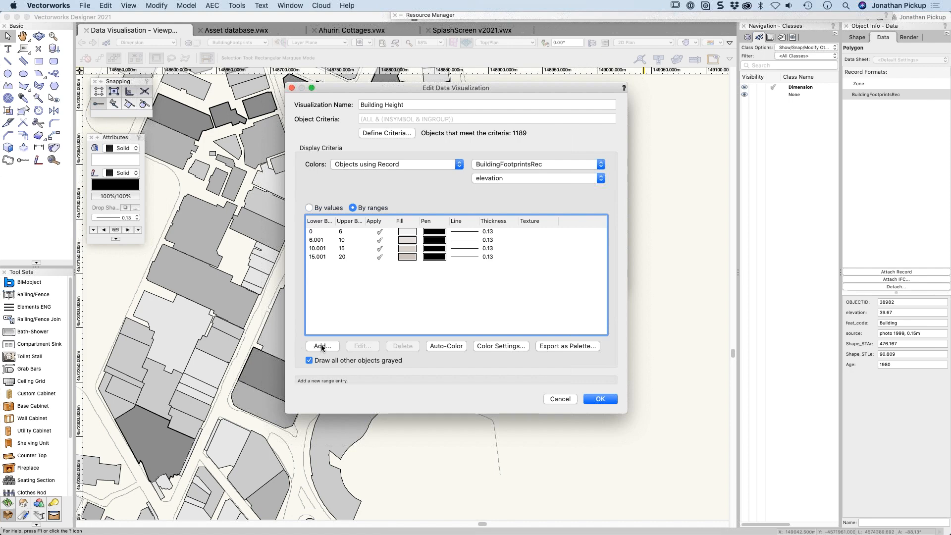
Accept the Building Height visualization edits and deselect the building to inspect the coloring across the map.
left_click(601, 400)
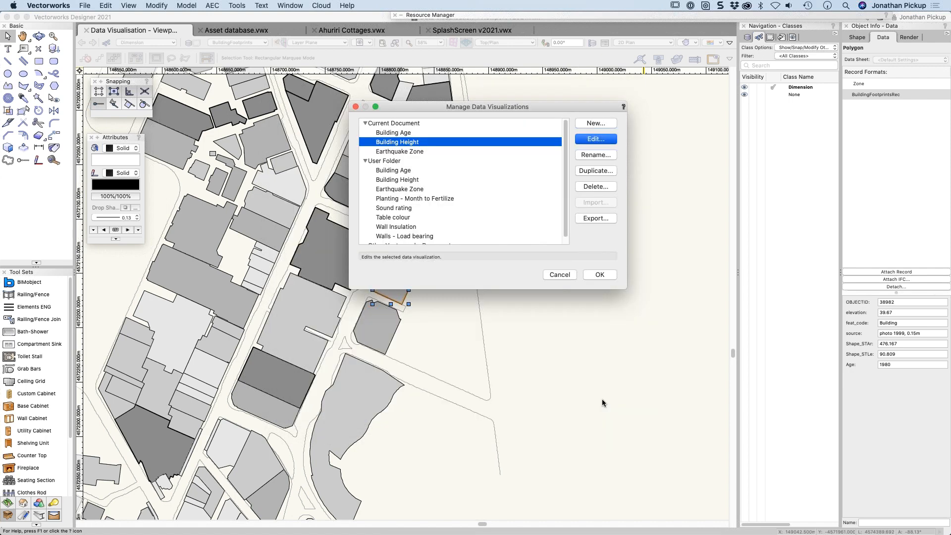
left_click(609, 275)
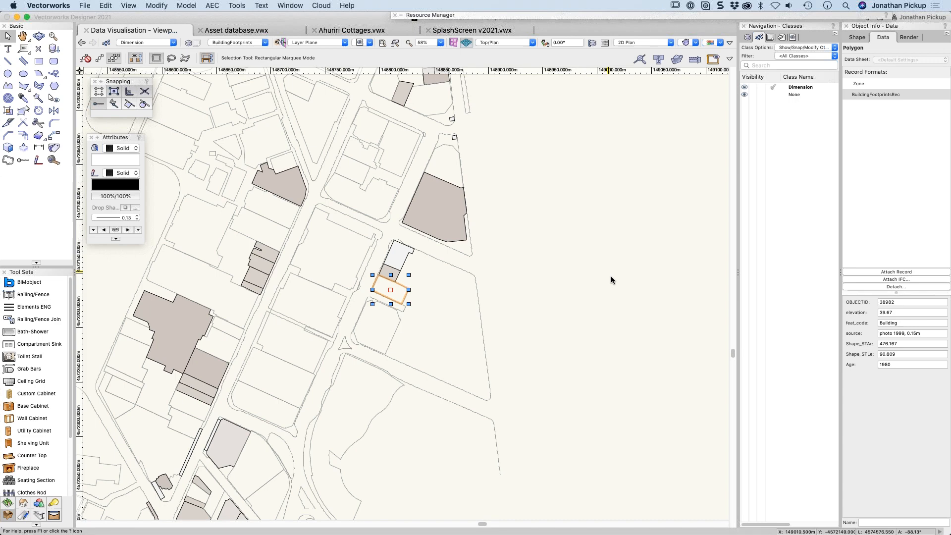
left_click(628, 321)
scroll(625, 320, "down", 5)
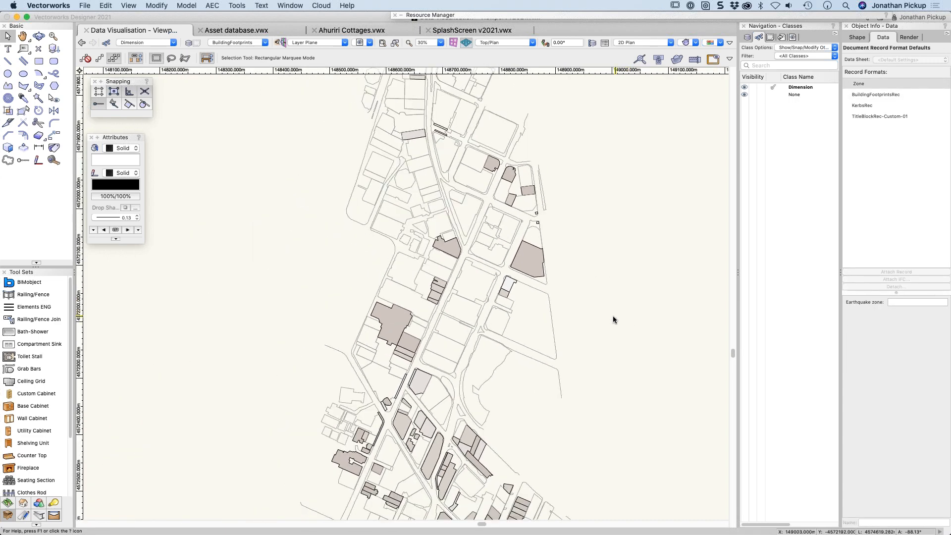
scroll(506, 246, "right", 5)
scroll(506, 246, "down", 2)
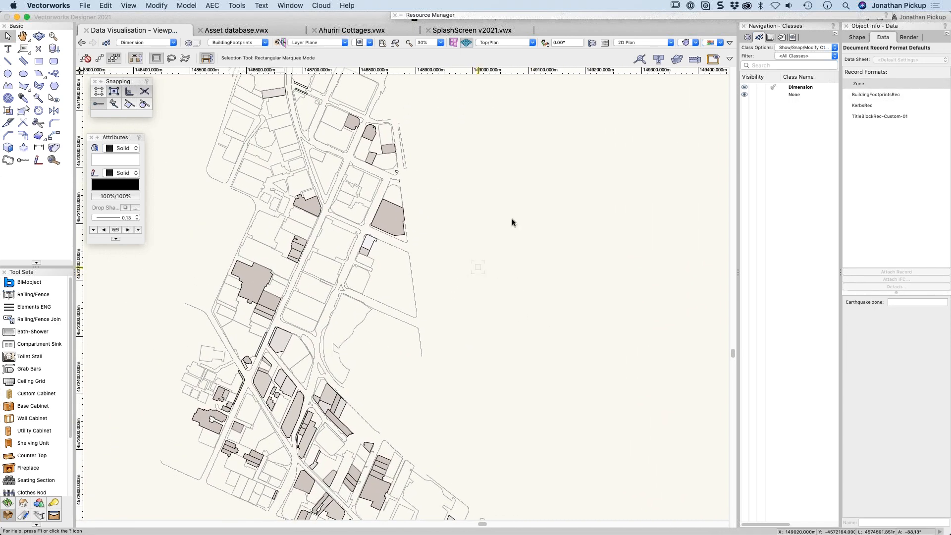
Start a new Building Height elevation range with attributes applied, bounded from 20.001 to 30.
left_click(720, 43)
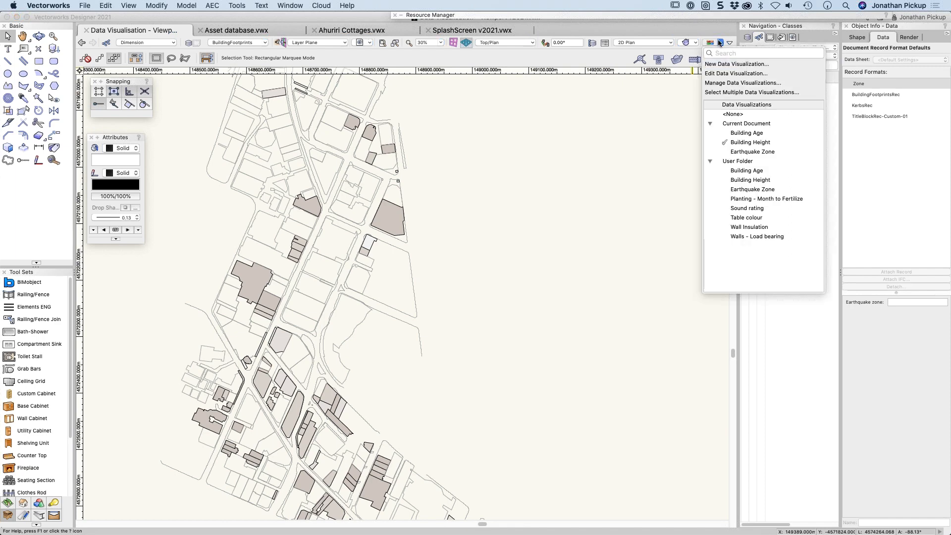
left_click(736, 73)
left_click(322, 345)
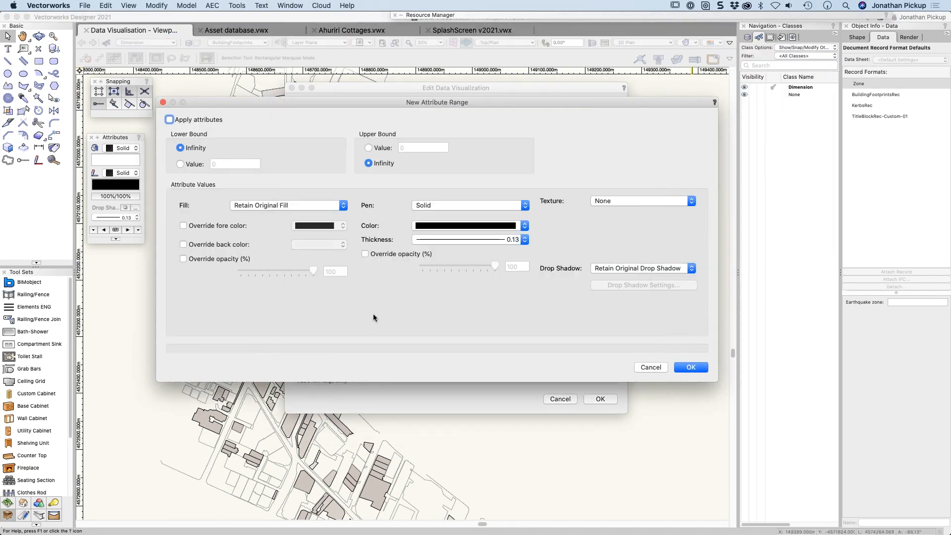
left_click(181, 120)
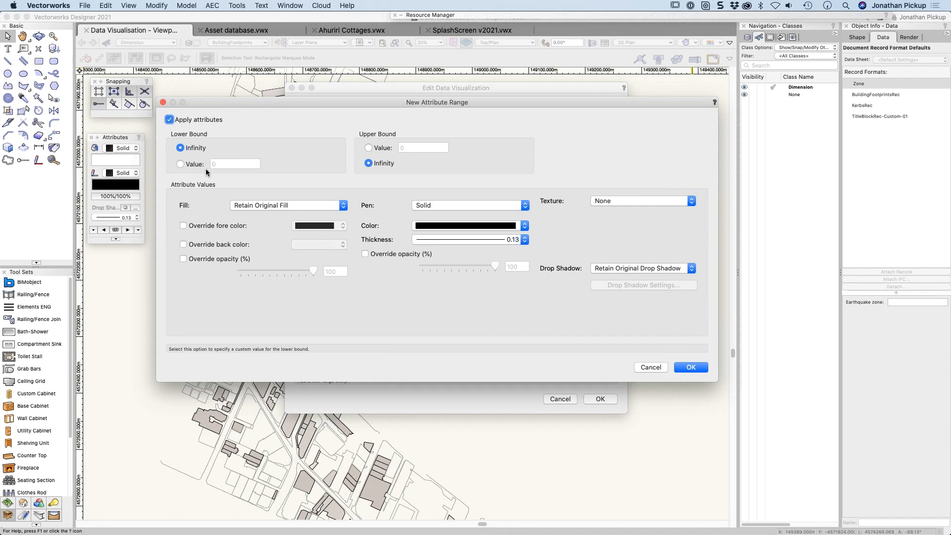
left_click(183, 164)
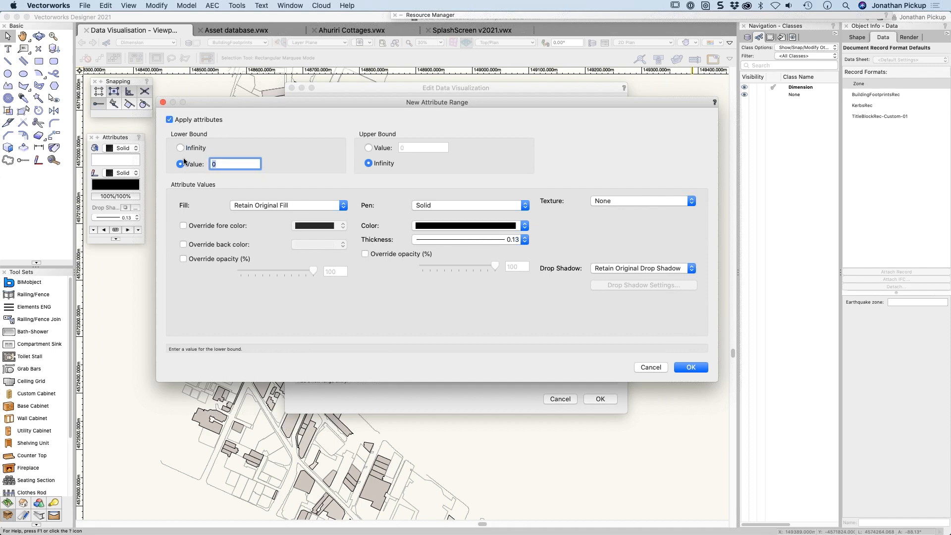
type("20.001")
key("Tab")
key("Tab")
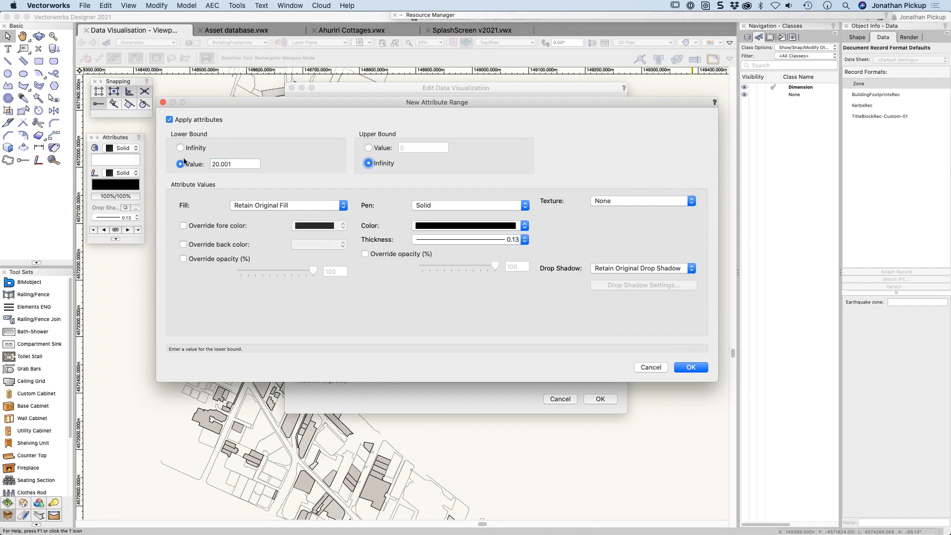
left_click(377, 148)
type("30")
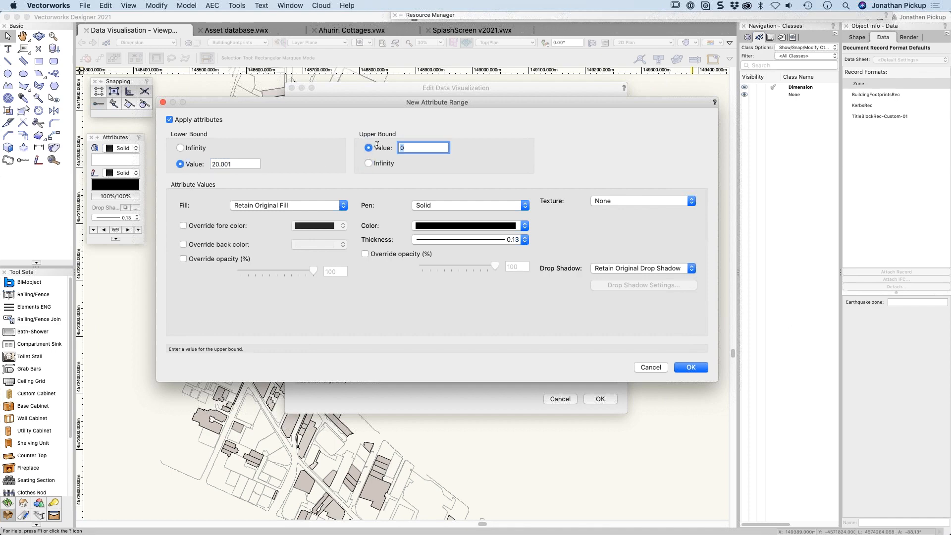
Give the 20.001 to 30 range a solid warm-grey fill darker than the previous range and accept it.
left_click(265, 205)
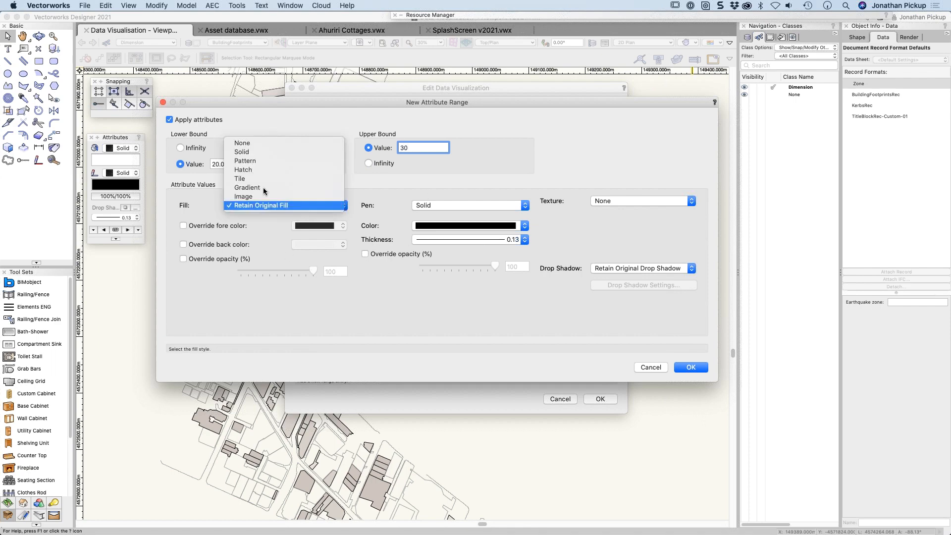
left_click(264, 156)
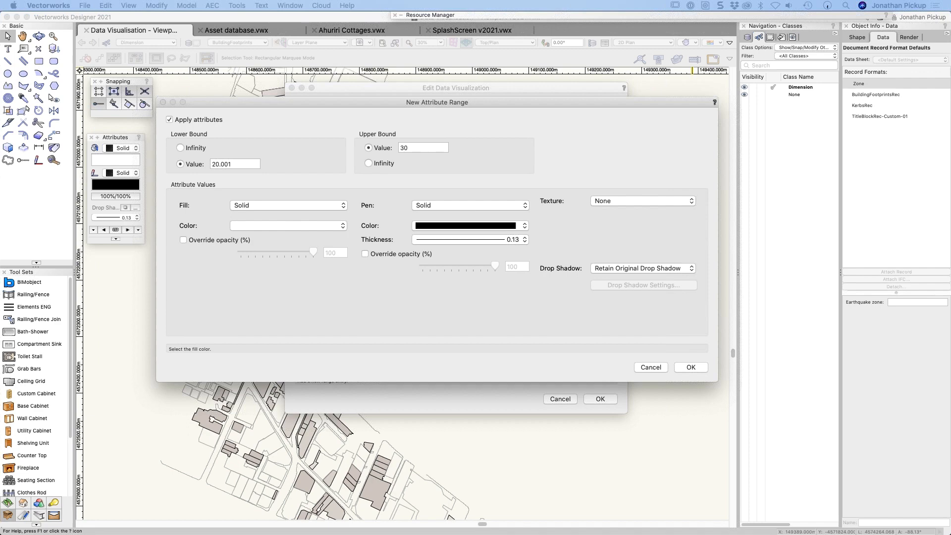
left_click(288, 226)
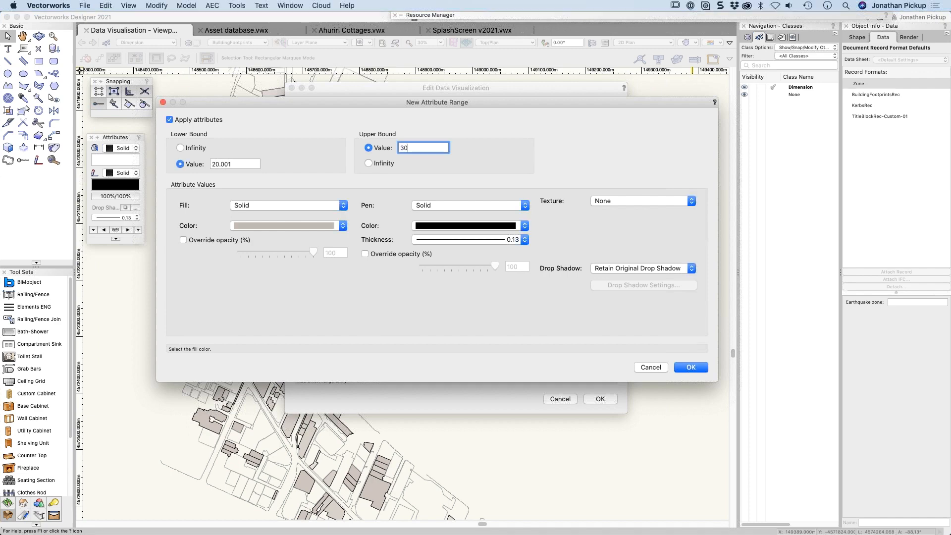
left_click(696, 368)
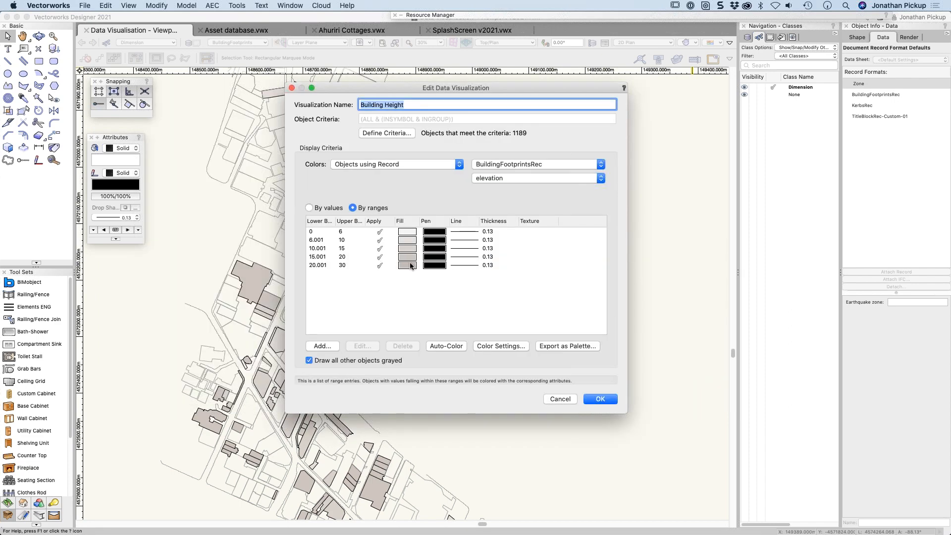
Edit the 15.001 to 20 range, reselect its solid fill color, and accept the range.
double_click(323, 256)
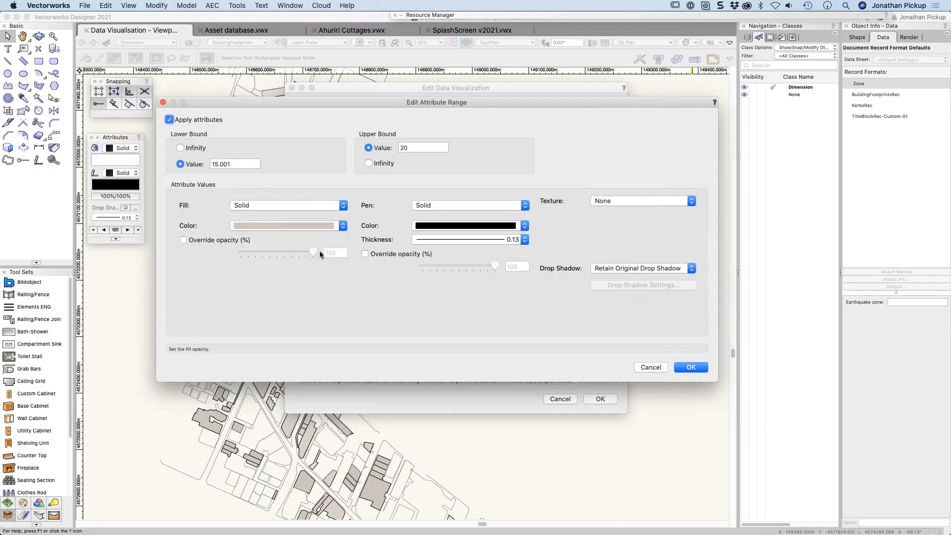
left_click(251, 224)
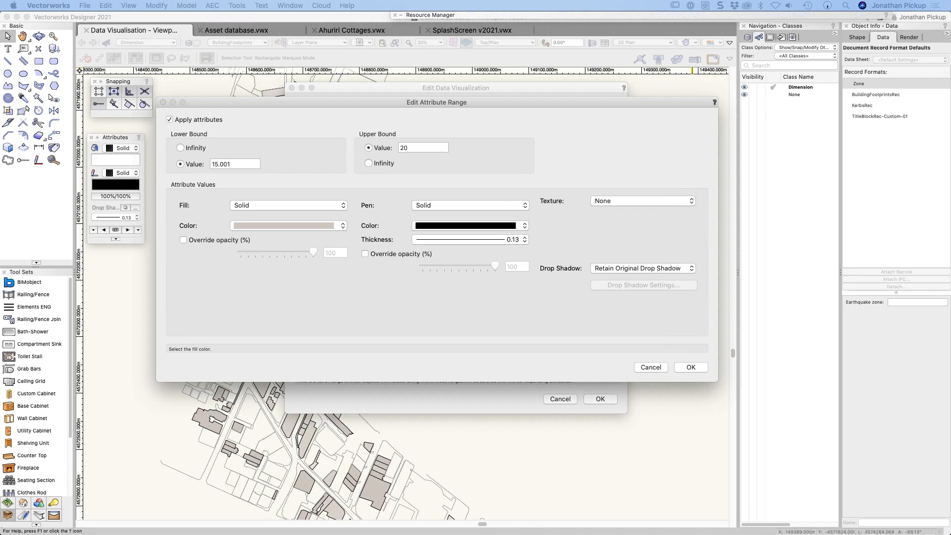
left_click(557, 302)
left_click(682, 368)
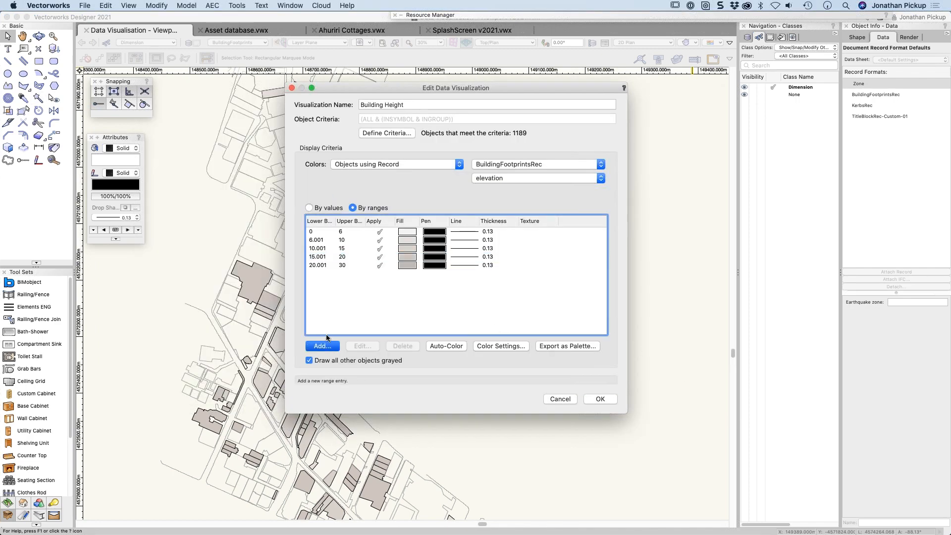
Add an elevation range from 30.001 to 40 with a solid, darker warm-grey fill.
left_click(323, 345)
double_click(226, 165)
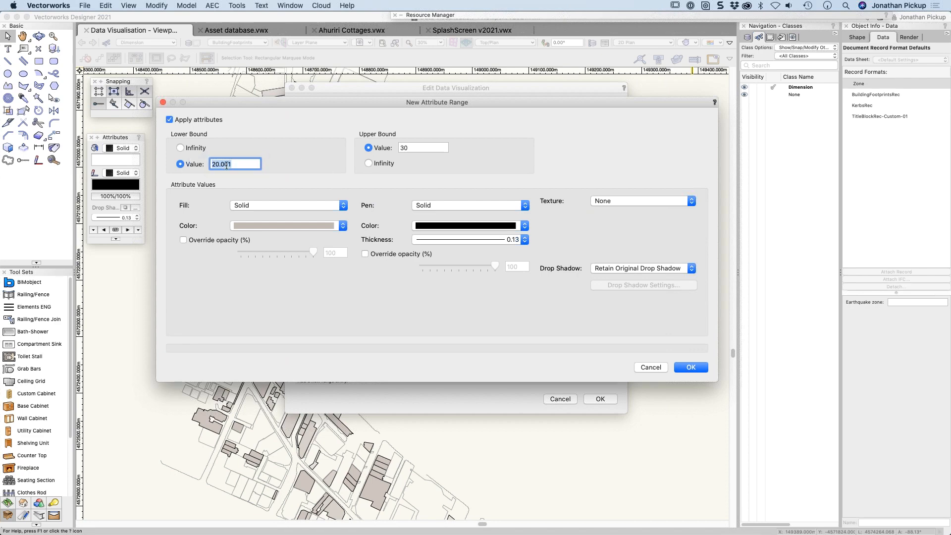
left_click_drag(222, 165, 203, 168)
type("3")
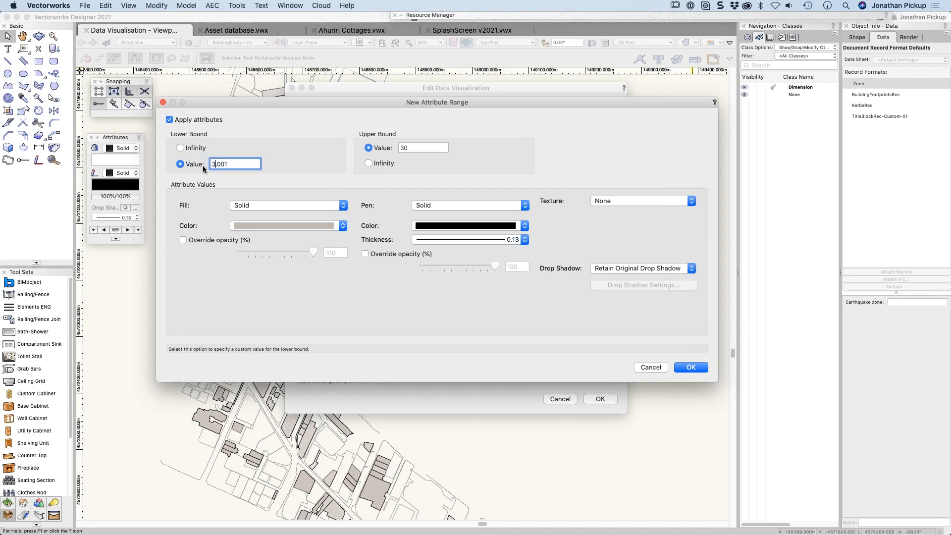
type("0")
key("Tab")
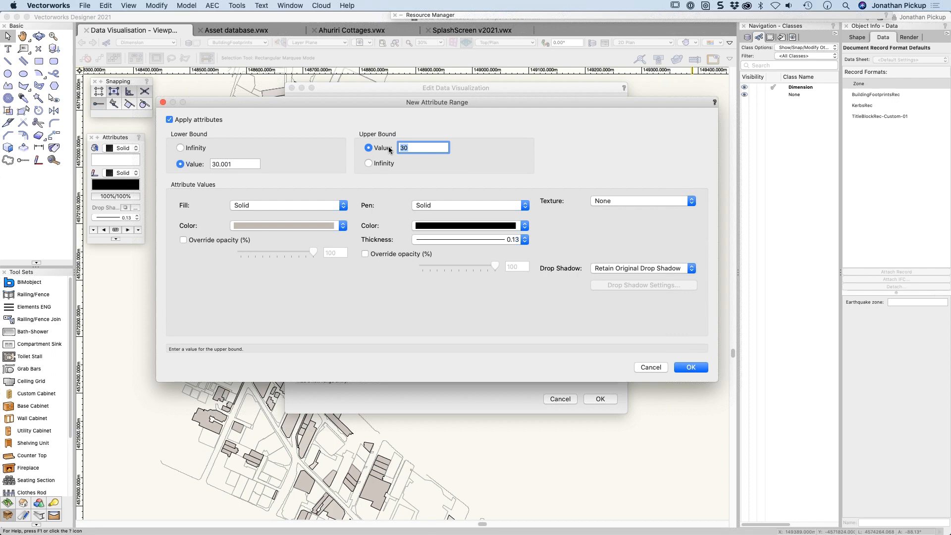
type("40")
left_click(265, 225)
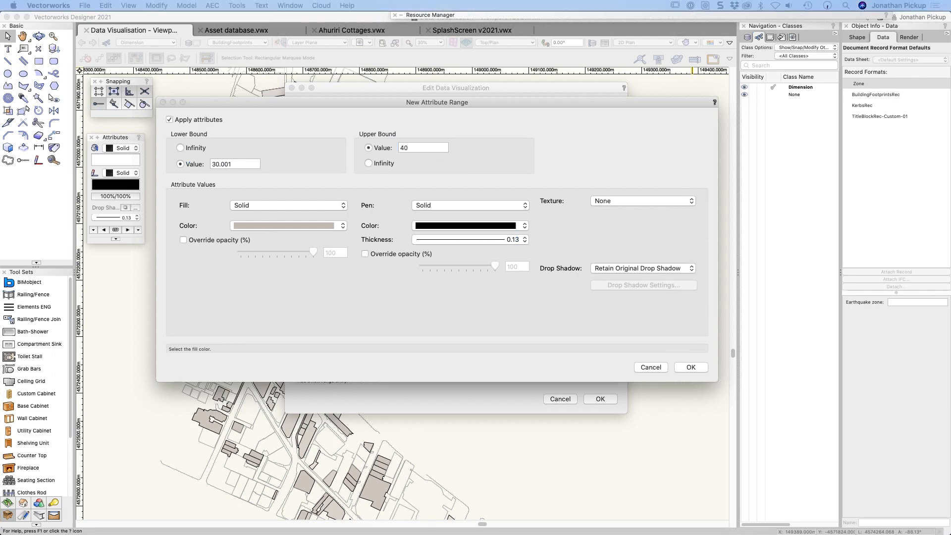
left_click(194, 105)
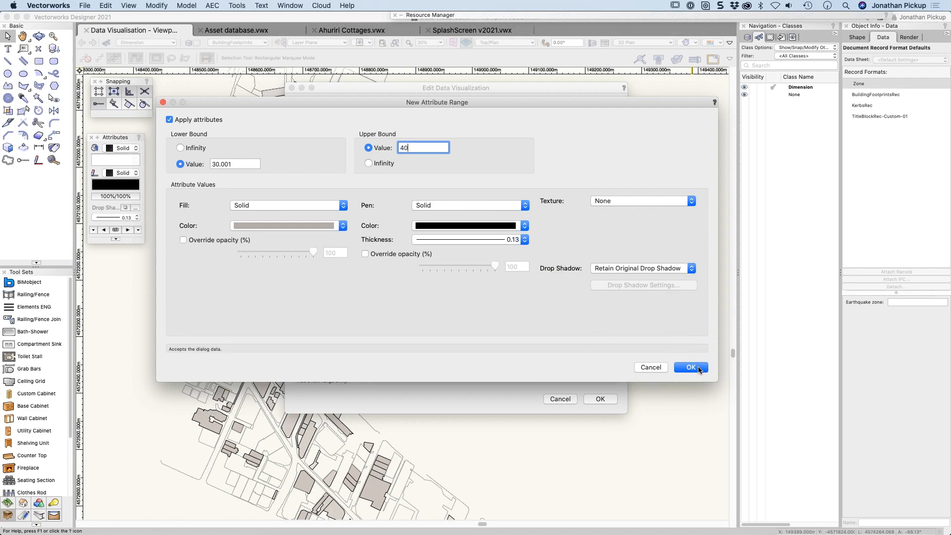
left_click(699, 368)
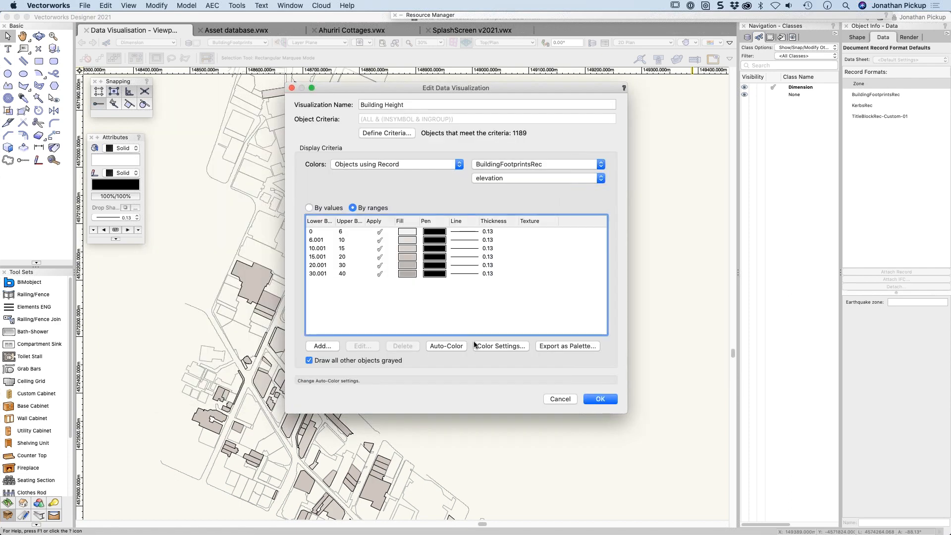
Add an elevation range from 40.001 to 50 with a solid medium-grey fill, and accept the Building Height visualization.
left_click(328, 344)
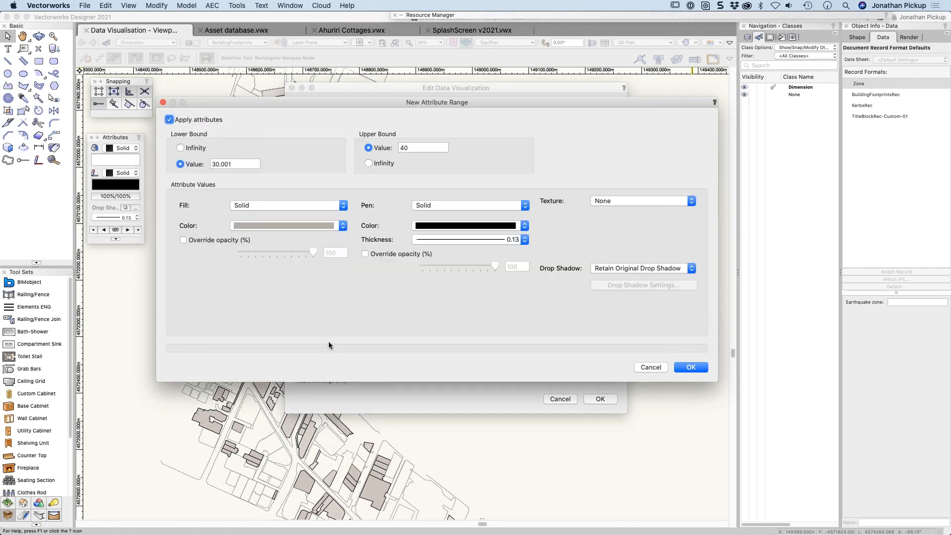
left_click(218, 164)
left_click_drag(219, 164, 204, 164)
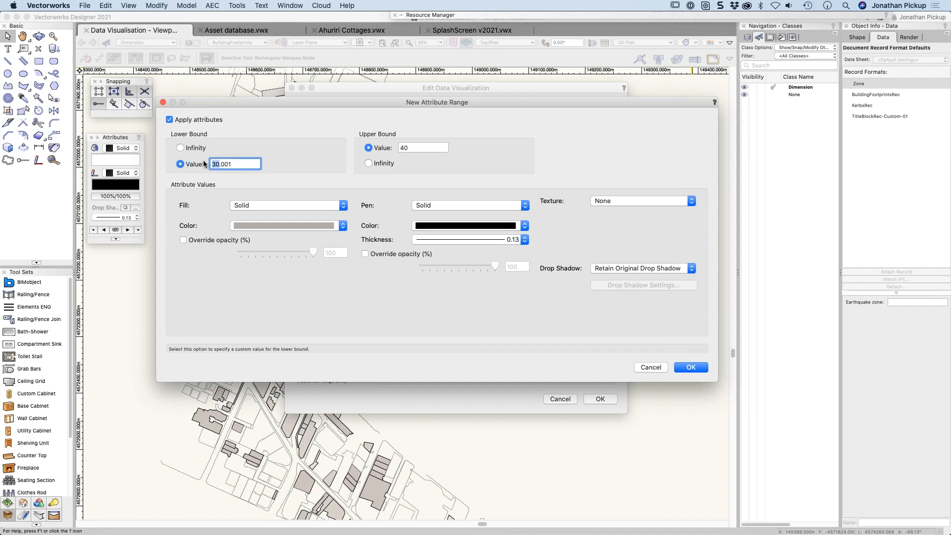
key("BackSpace")
type("40")
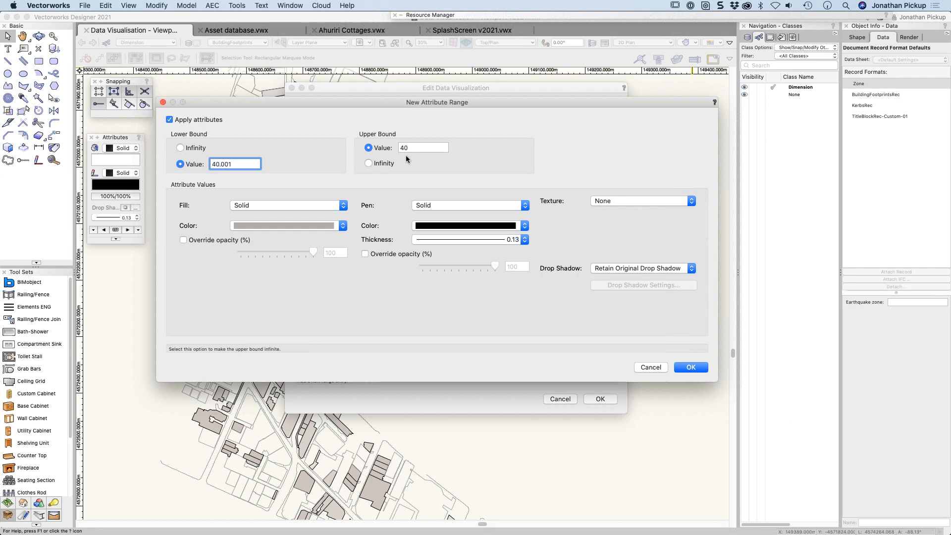
double_click(418, 146)
type("50")
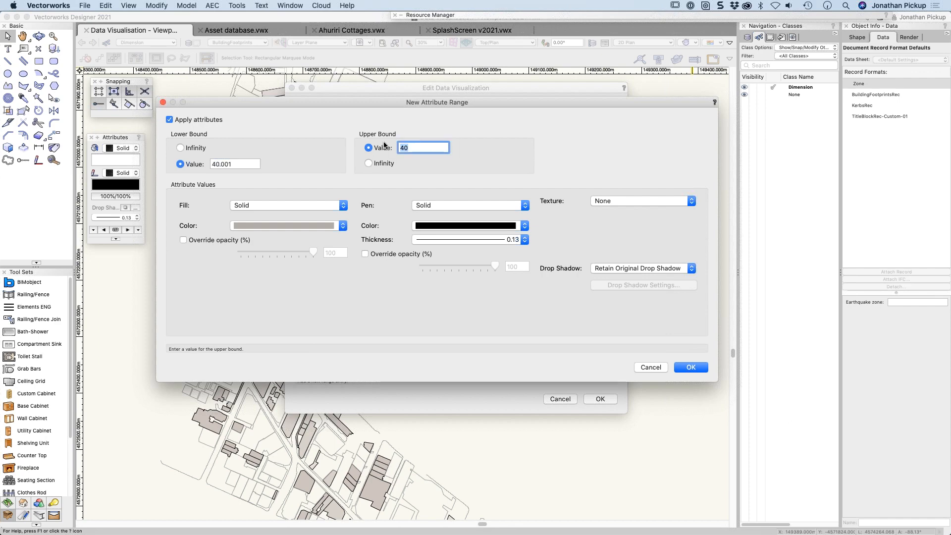
left_click(320, 223)
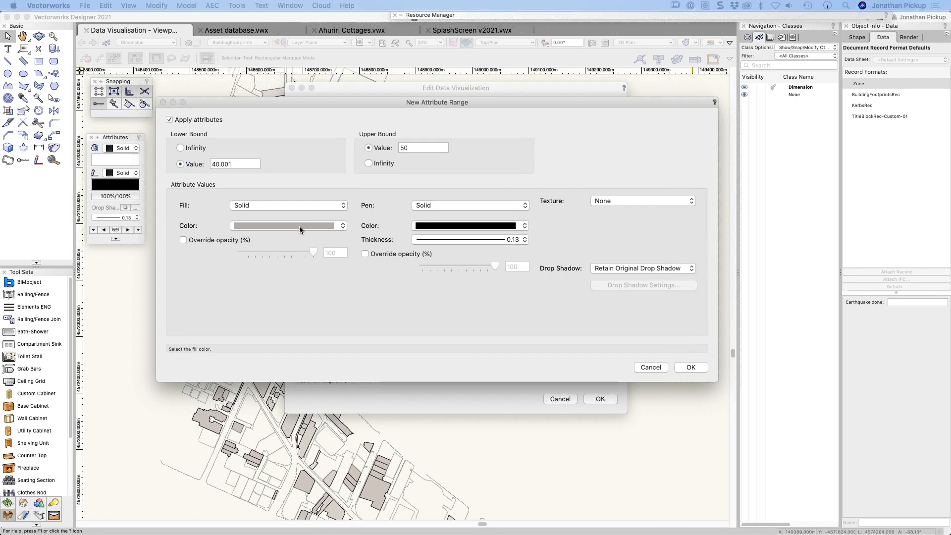
left_click(165, 164)
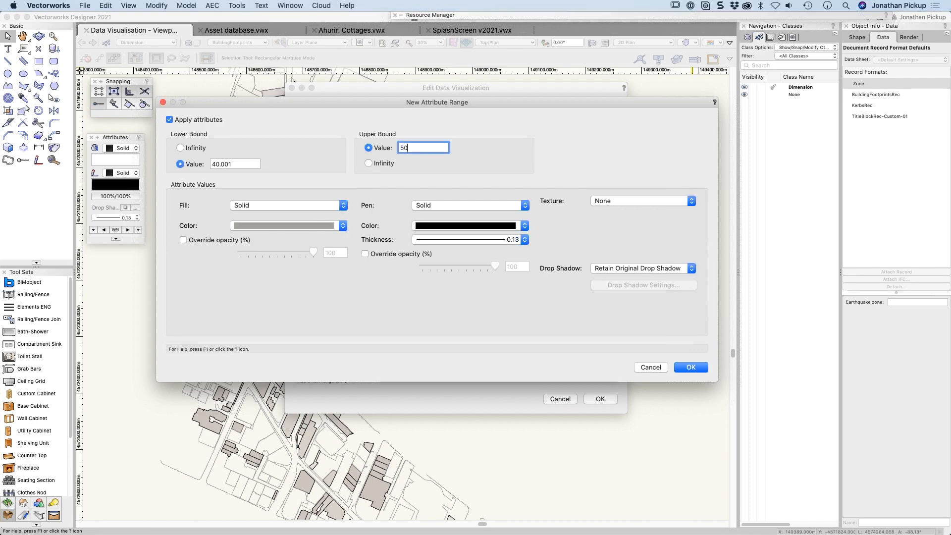
left_click(691, 367)
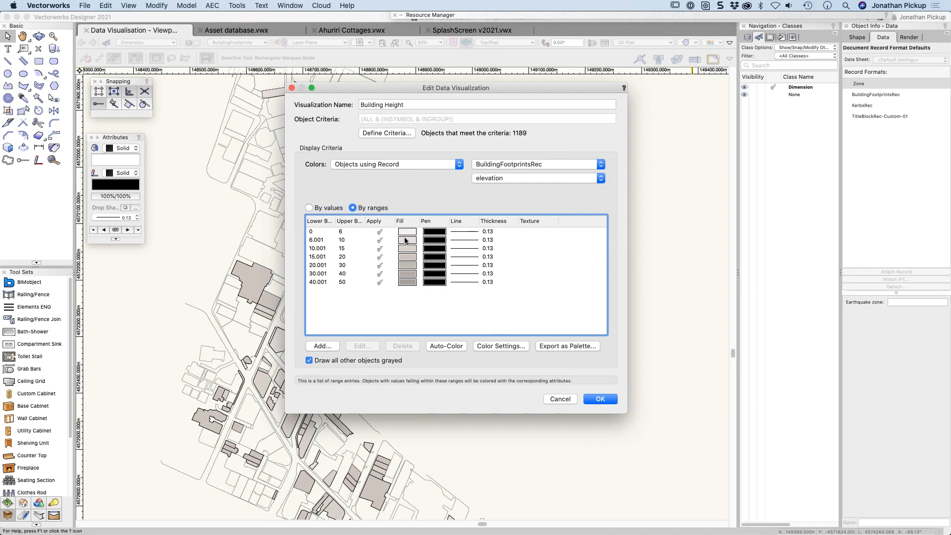
left_click(609, 400)
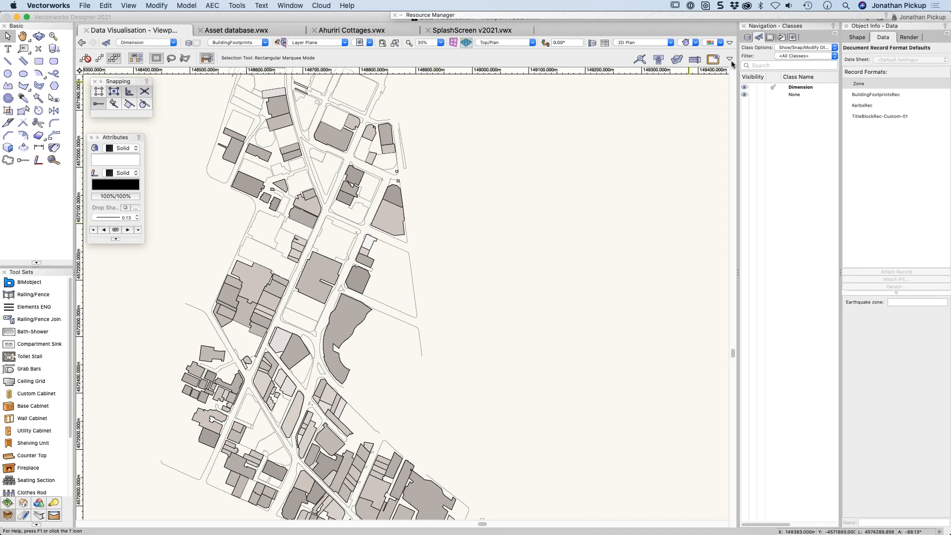
Change the upper bound of the Building Height range starting at 40.001 to Infinity, and accept the visualization.
left_click(722, 43)
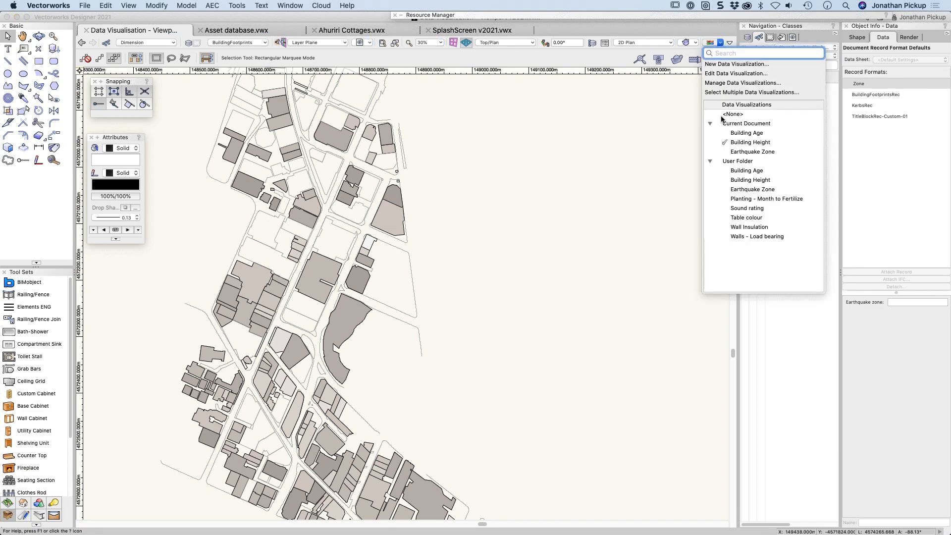
left_click(736, 73)
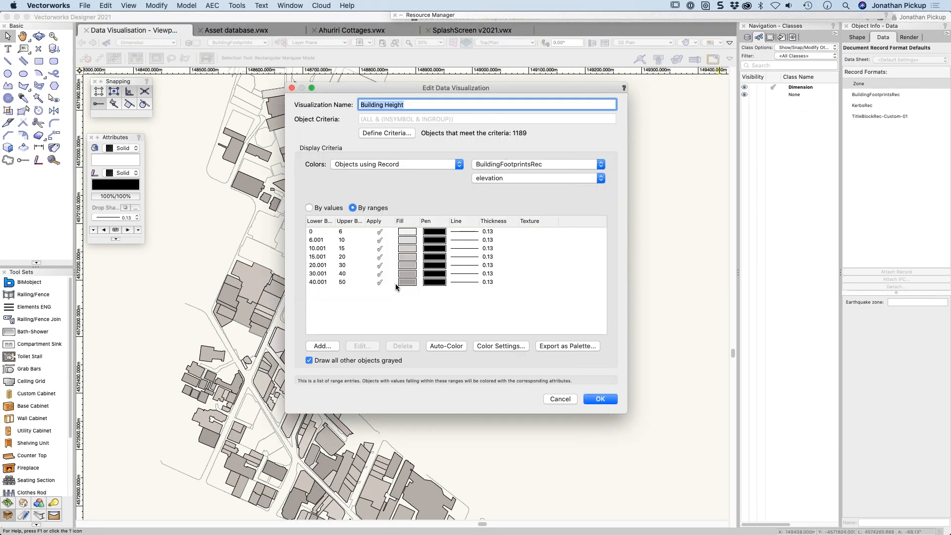
left_click(322, 282)
left_click(362, 346)
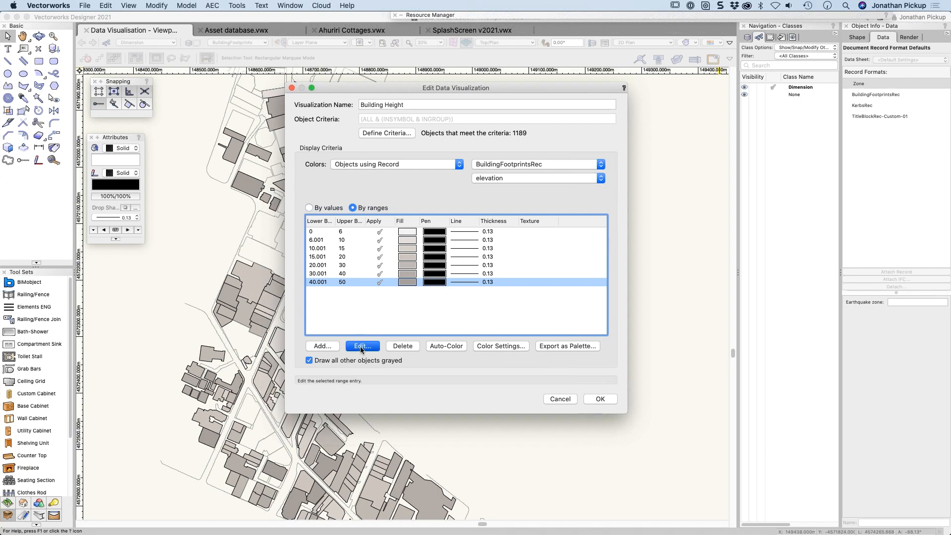
left_click(378, 163)
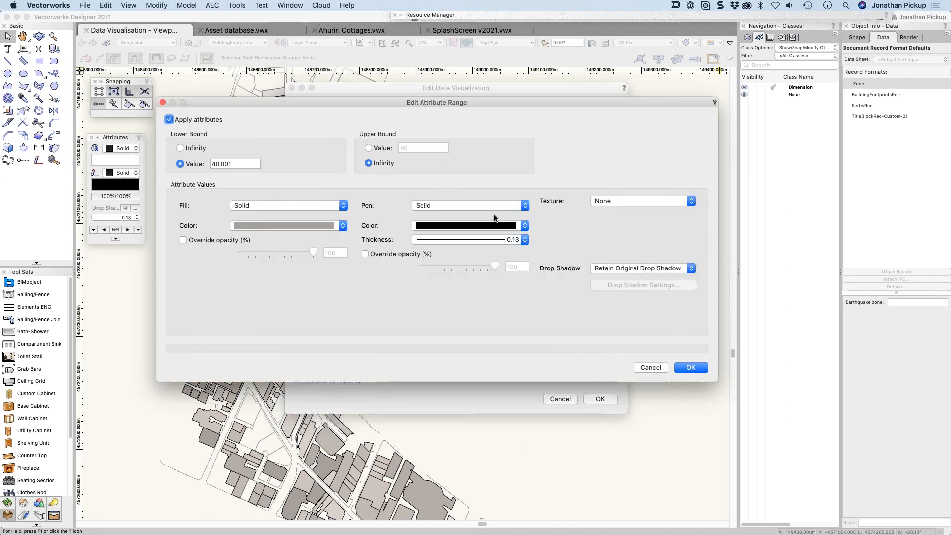
left_click(689, 369)
left_click(600, 397)
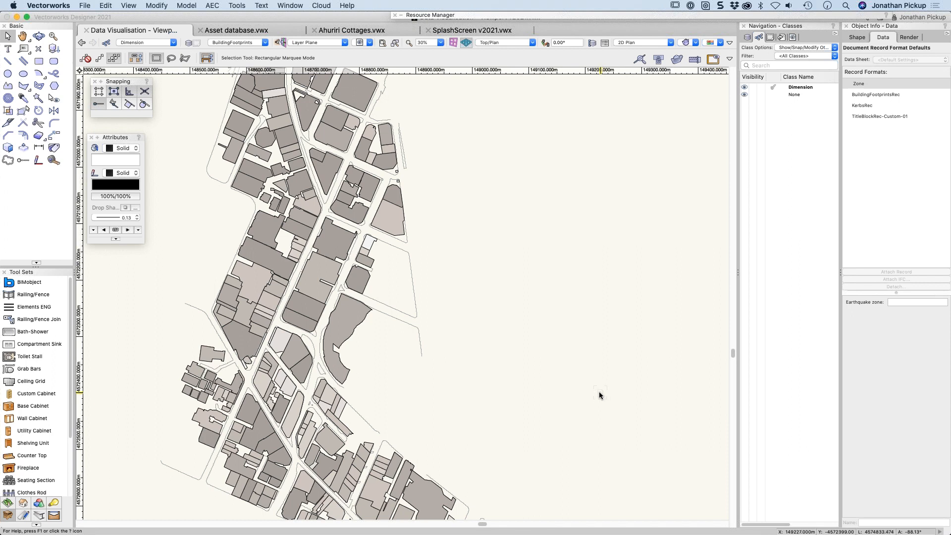
Auto-color all elevation ranges of the Building Height visualization, from 0 through 40.001 to Infinity, and accept the change.
left_click(721, 43)
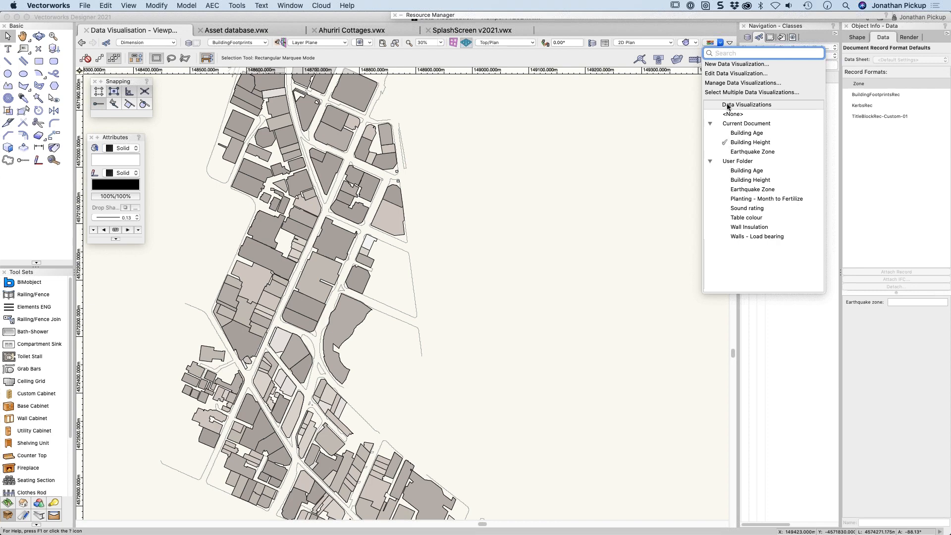
left_click(727, 74)
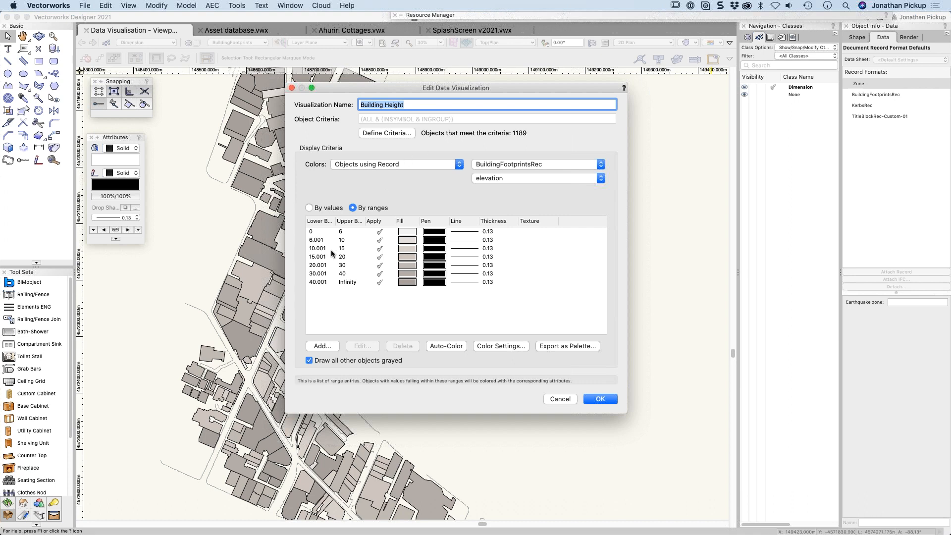
left_click(312, 282)
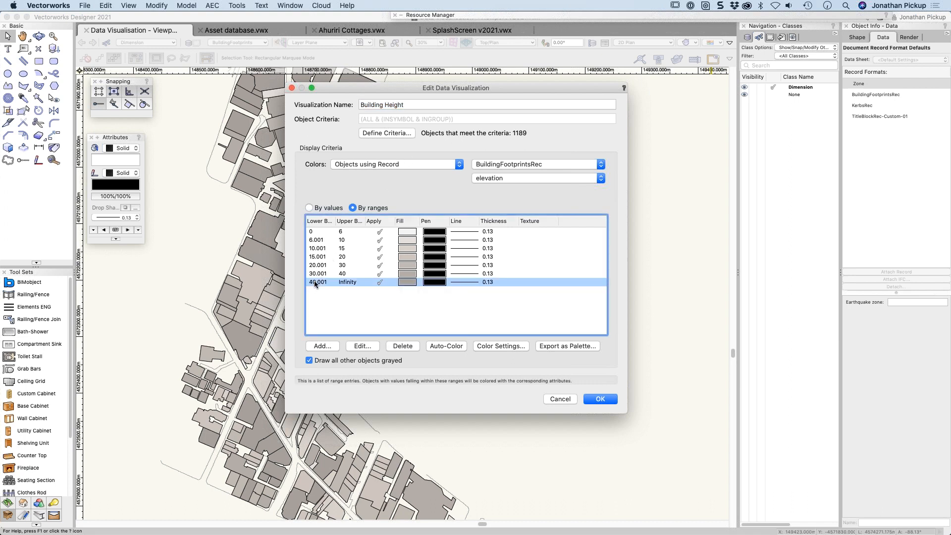
left_click(347, 304)
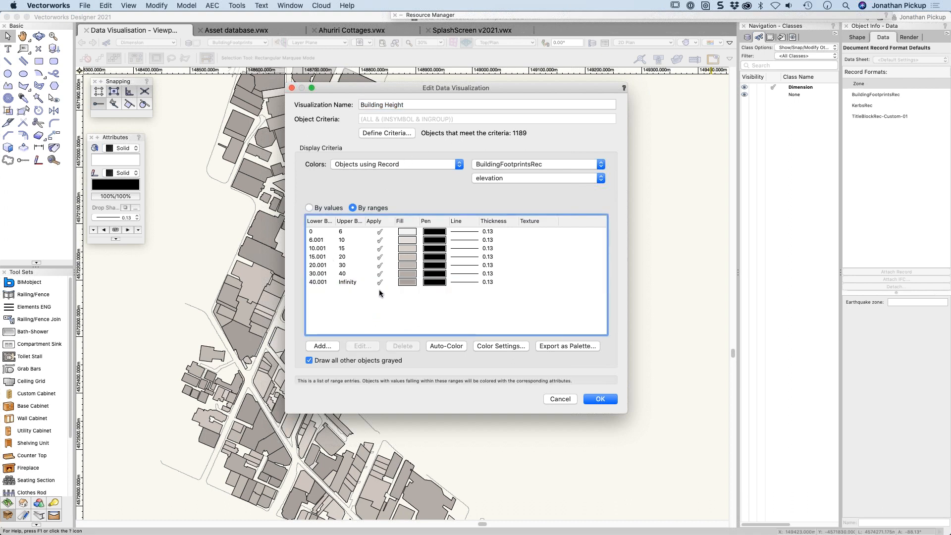
left_click(319, 232)
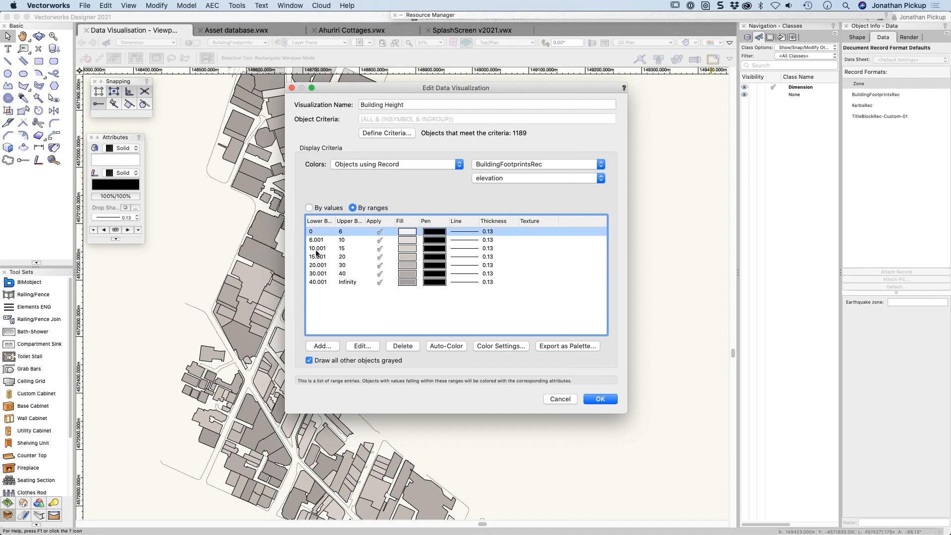
left_click(319, 282, "shift")
left_click(451, 347)
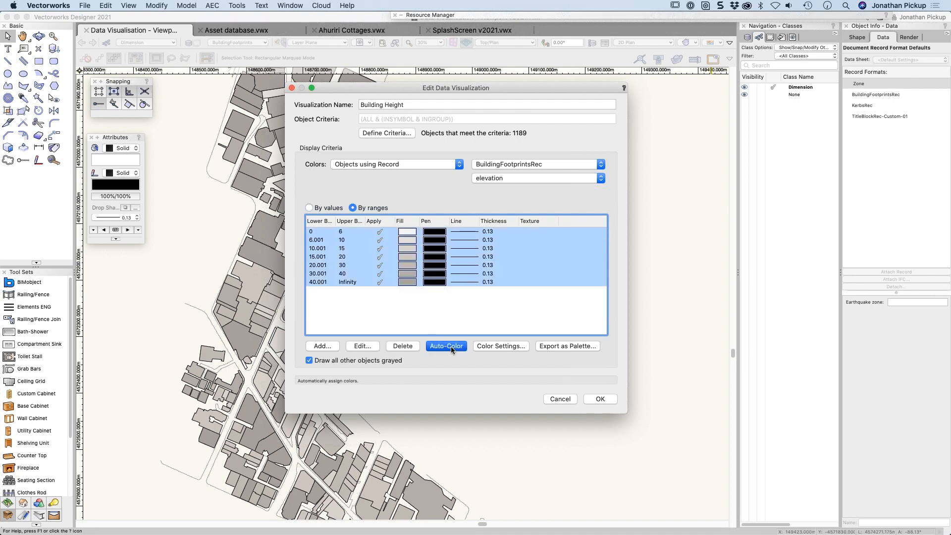
left_click(607, 400)
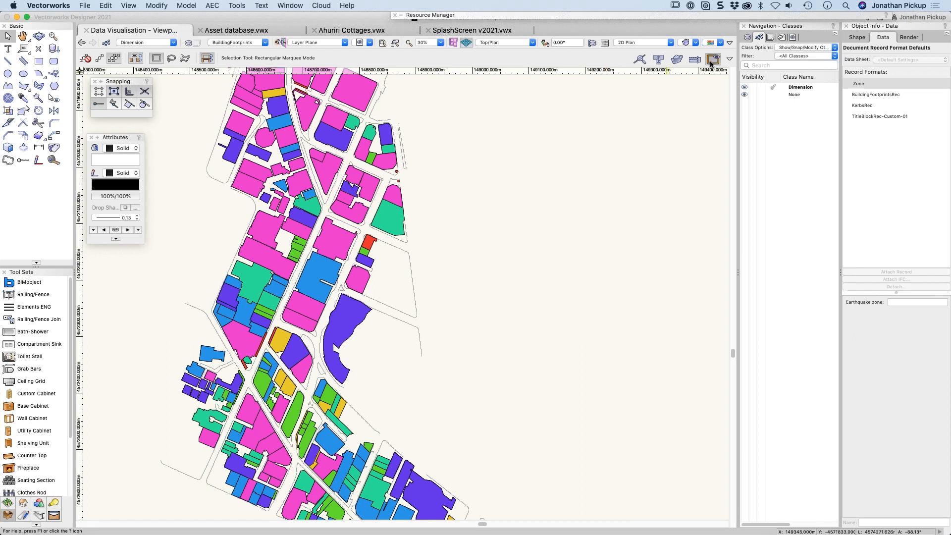
Edit the Building Height visualization and set the upper bound of the range starting at 40.001 to 50.
left_click(720, 43)
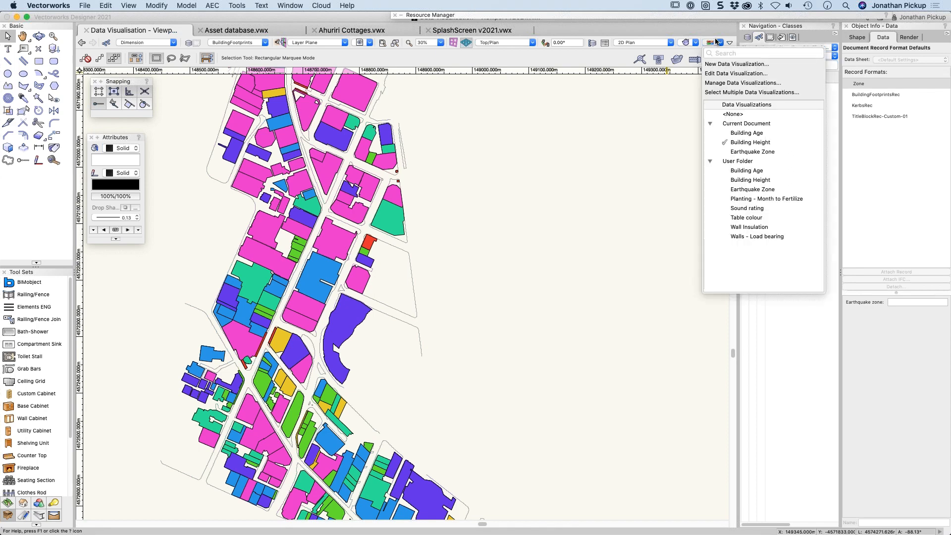
left_click(733, 74)
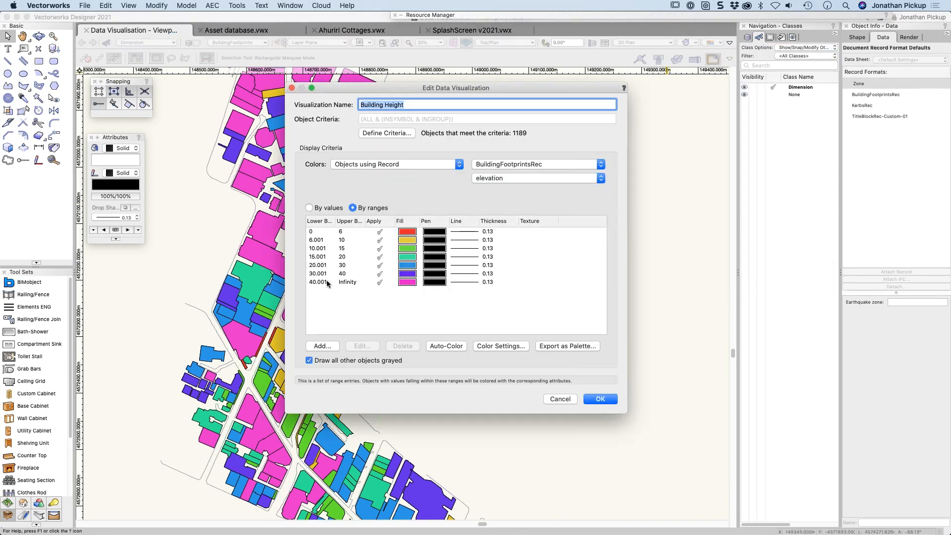
left_click(326, 282)
left_click(362, 345)
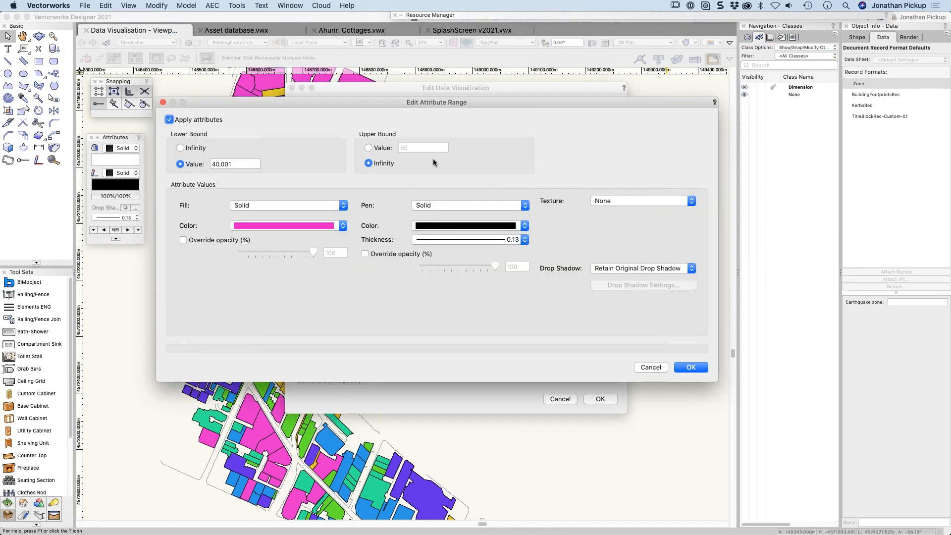
left_click(368, 147)
left_click(411, 148)
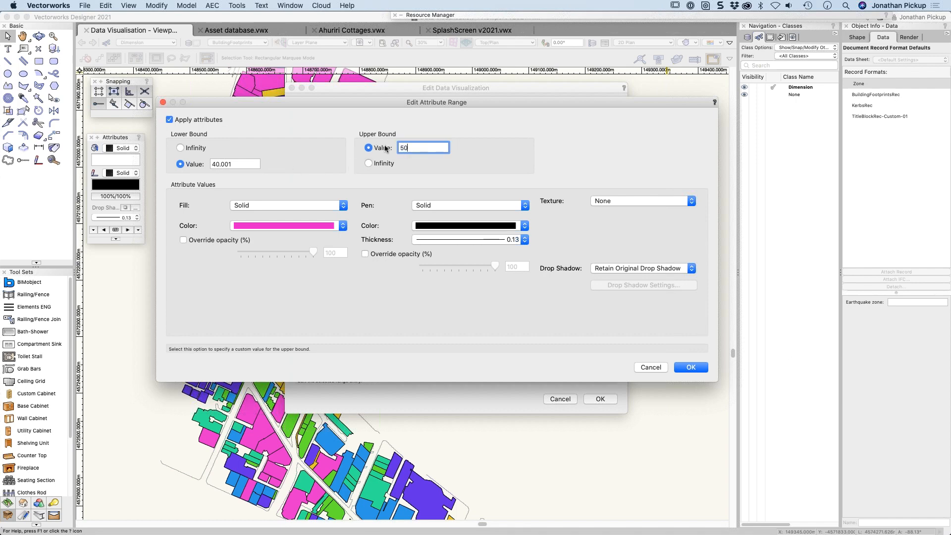
key("Return")
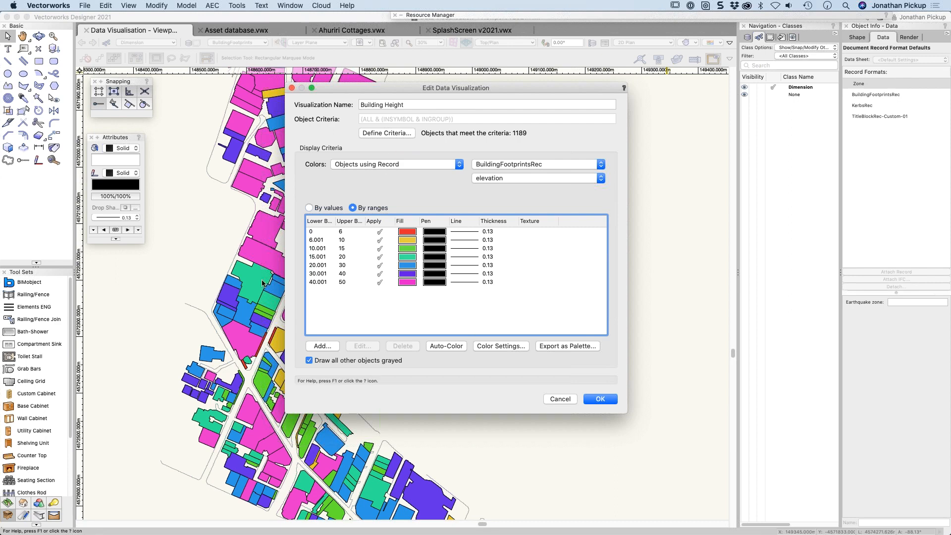
Add an elevation range from 50.001 to 60 with its attributes applied.
left_click(322, 345)
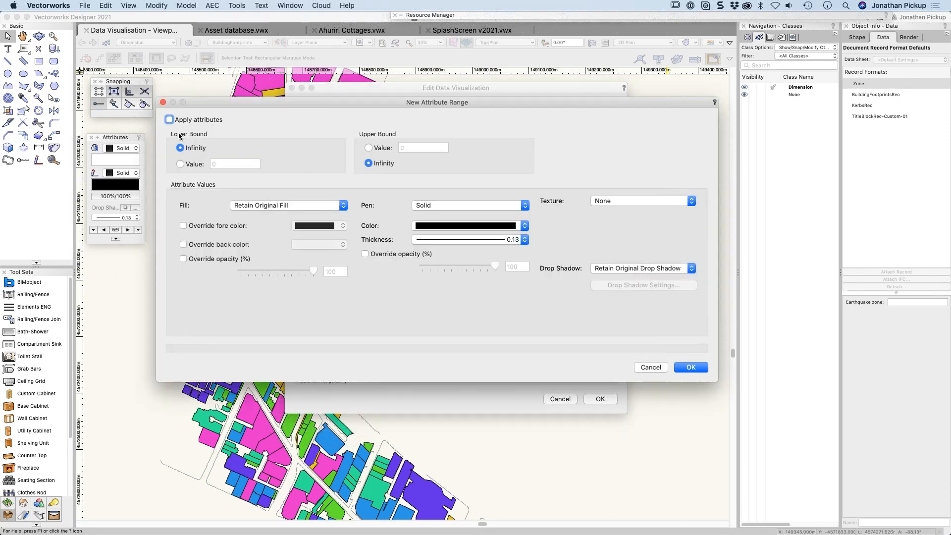
left_click(169, 119)
left_click(195, 164)
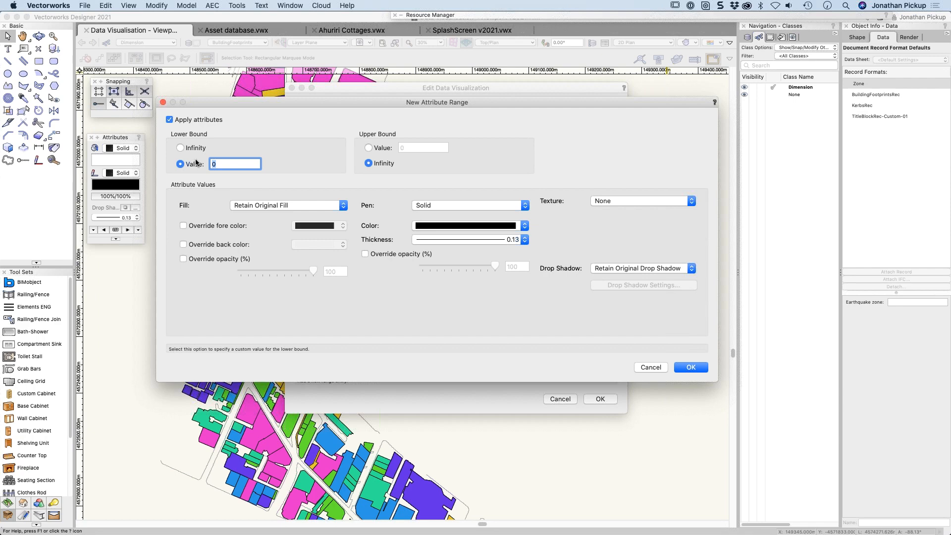
type("50.001")
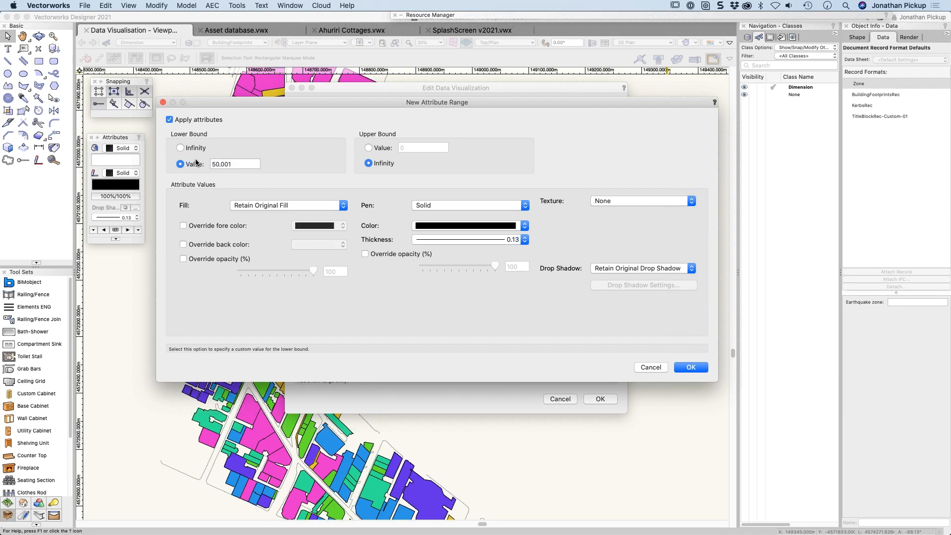
left_click(387, 149)
type("60")
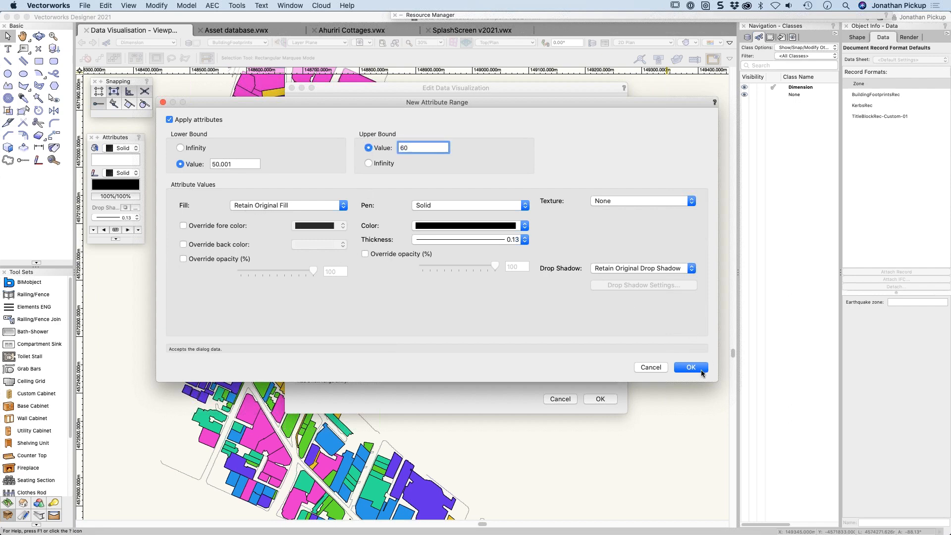
left_click(682, 367)
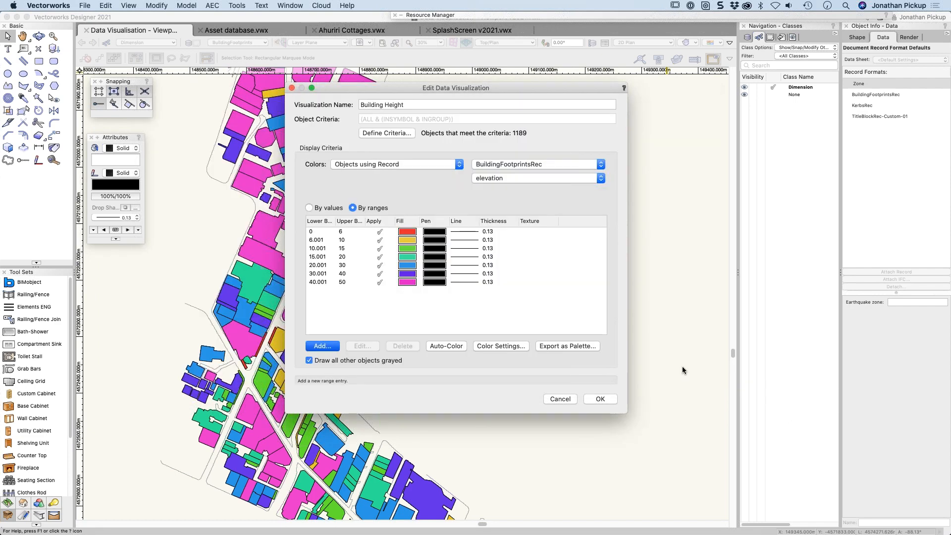
Add an elevation range from 60.001 to 70.
left_click(319, 346)
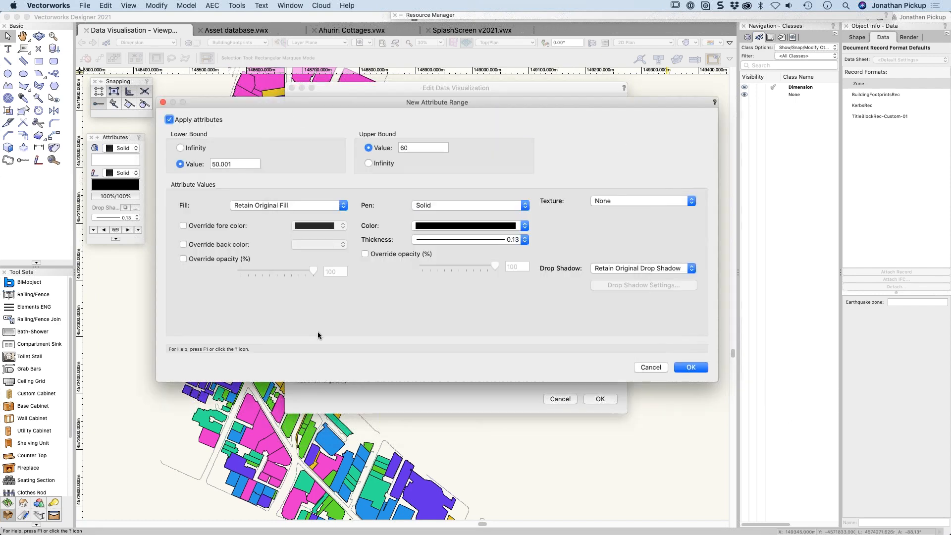
left_click_drag(214, 164, 205, 165)
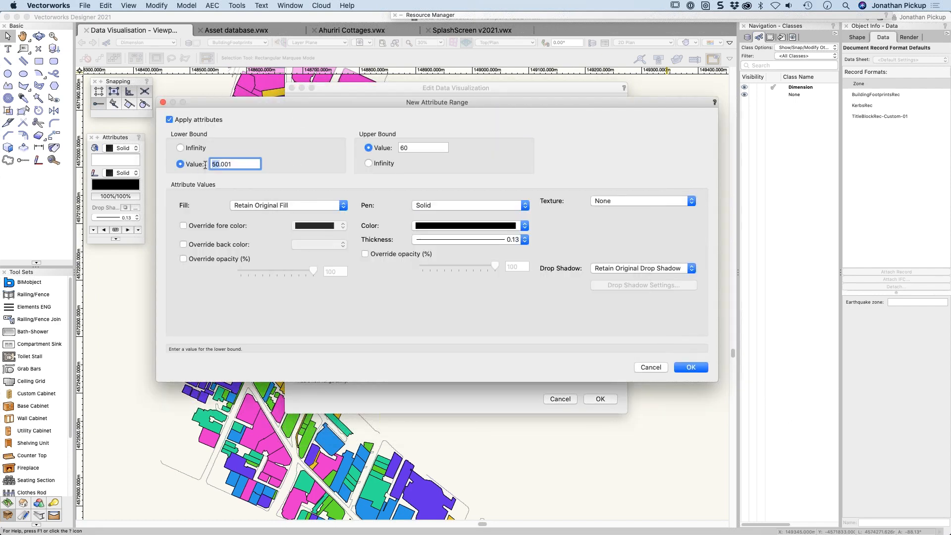
type("60")
key("Tab")
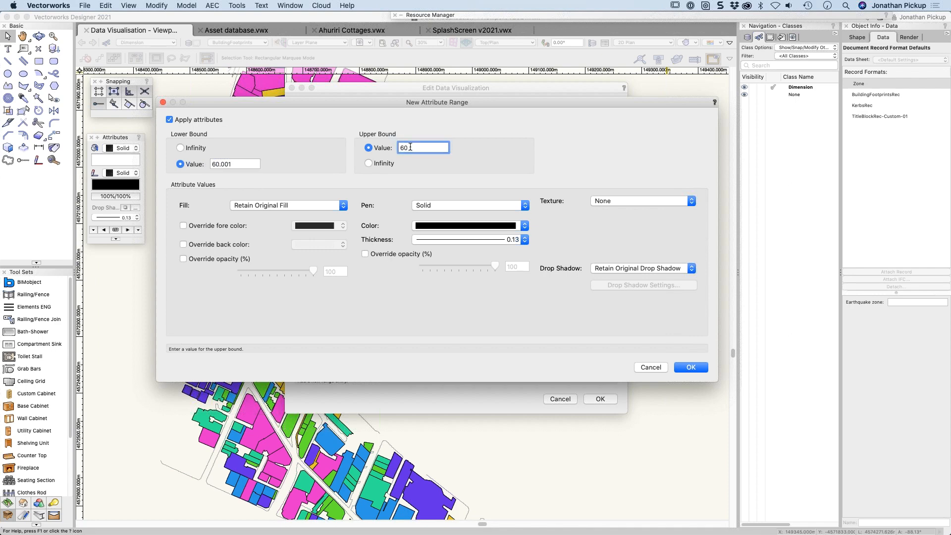
type("70")
left_click(692, 367)
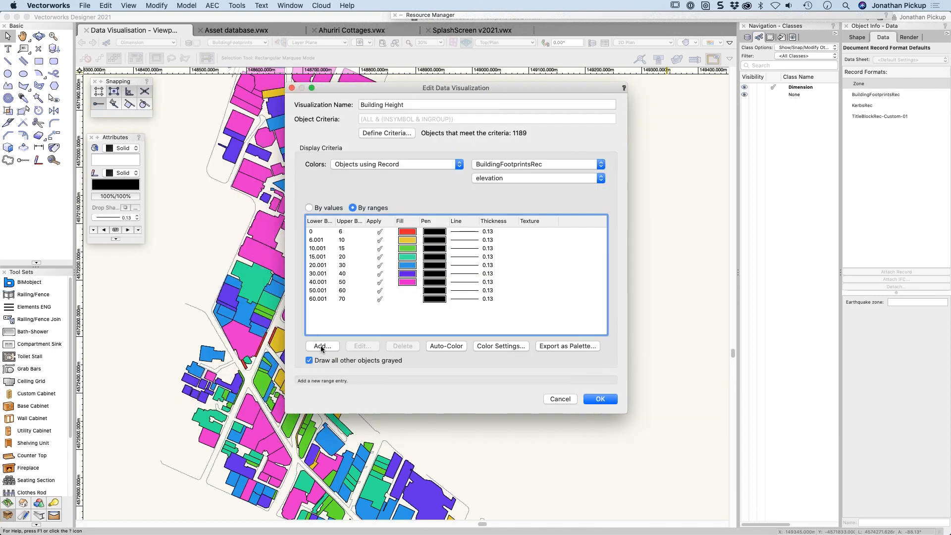
Add an elevation range from 70.001 to Infinity, then auto-color all ranges and accept the Building Height visualization.
left_click(317, 346)
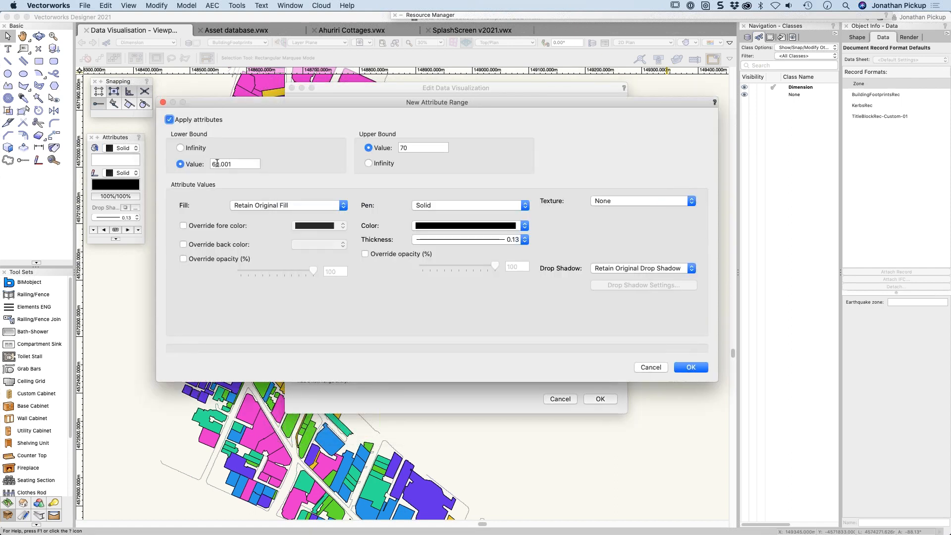
left_click_drag(219, 163, 190, 161)
type("70")
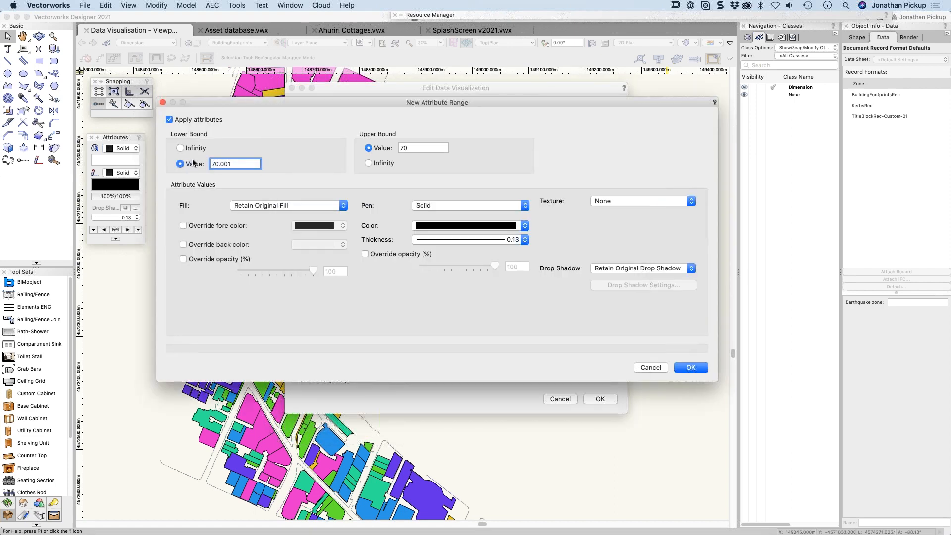
left_click(384, 165)
left_click(681, 368)
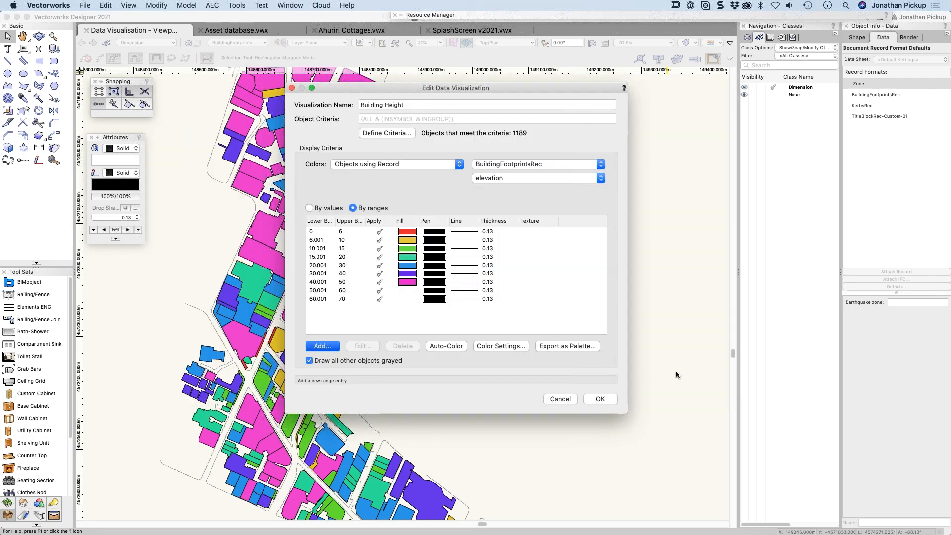
left_click(450, 346)
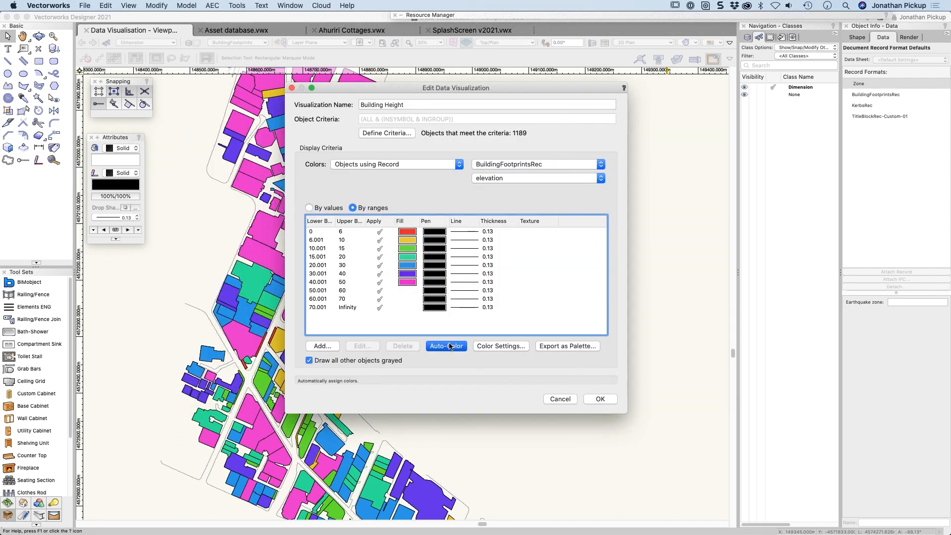
left_click(601, 398)
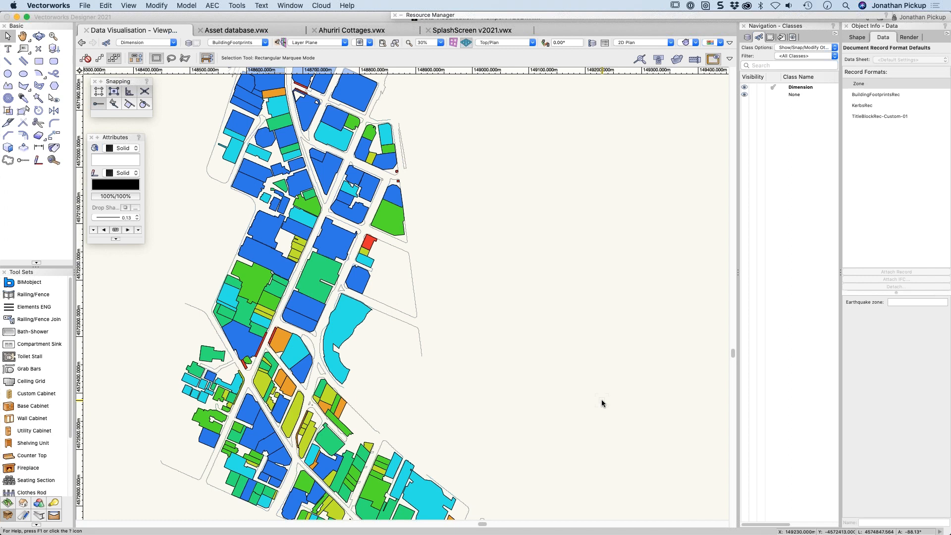
Set the Building Height auto-color fill to start at a light off-white and end at black, and apply it to all ranges.
left_click(718, 42)
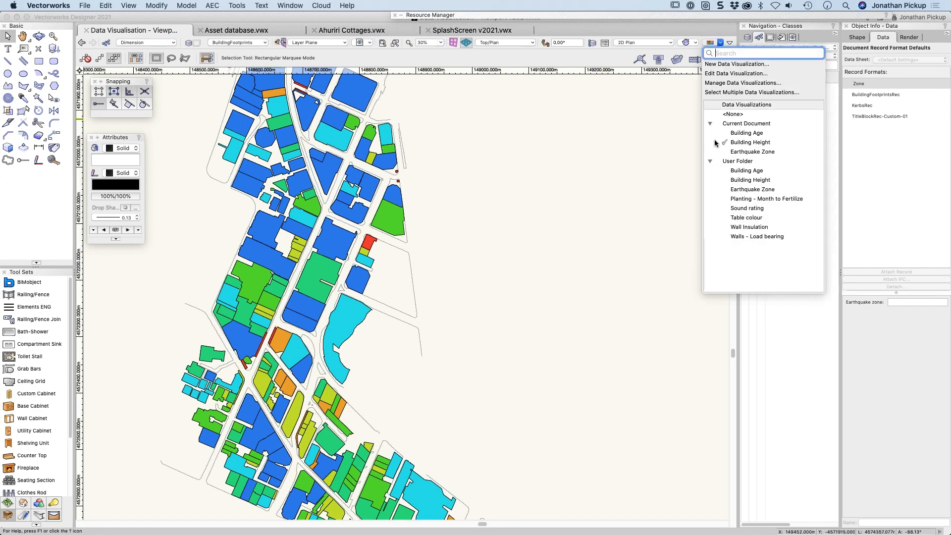
left_click(719, 74)
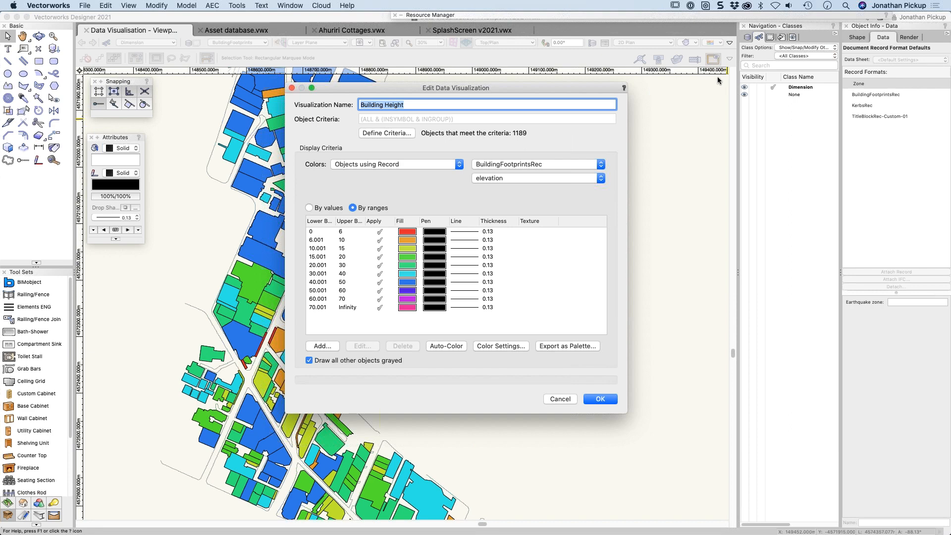
left_click(503, 347)
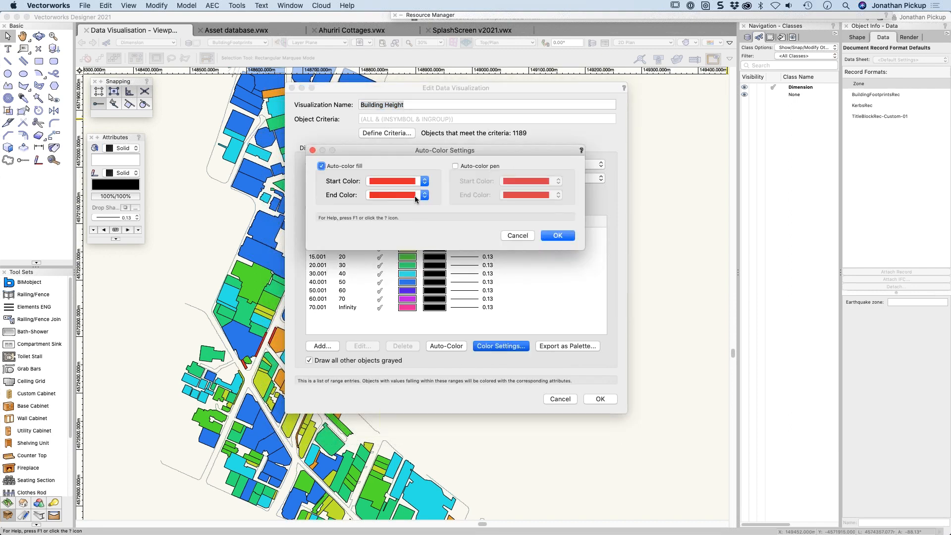
left_click(416, 182)
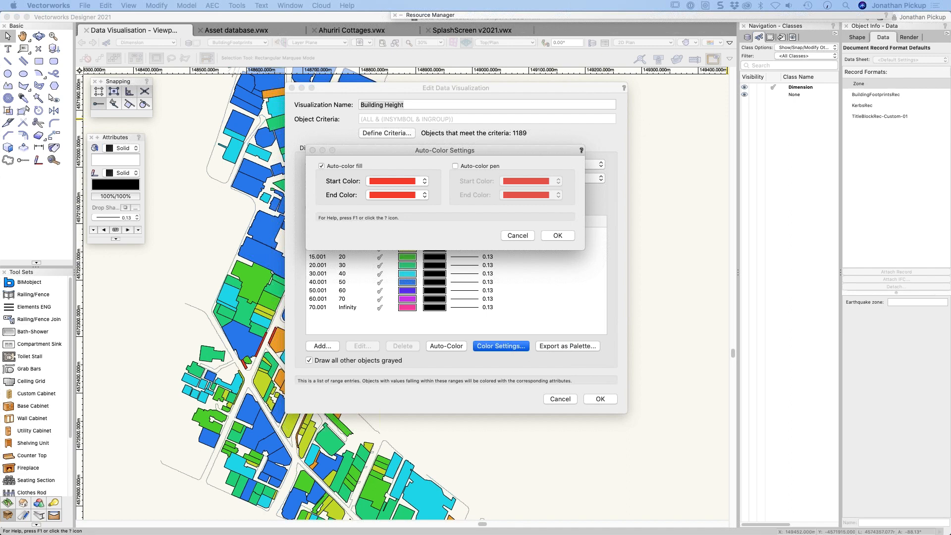
left_click(388, 195)
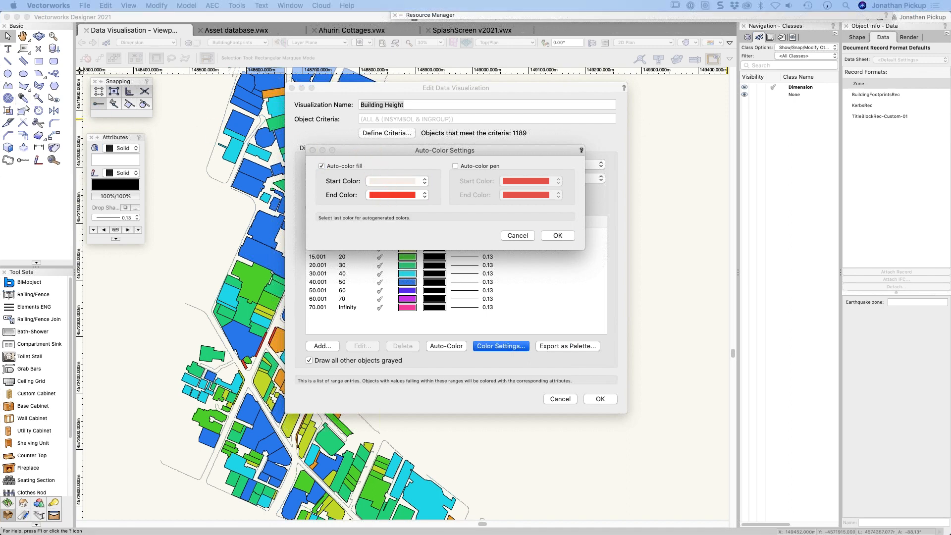
left_click(474, 167)
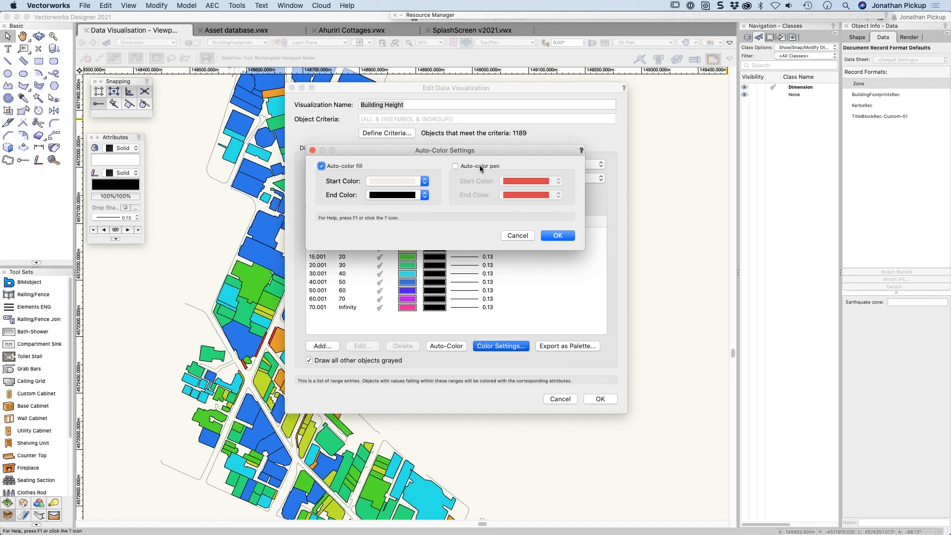
left_click(558, 235)
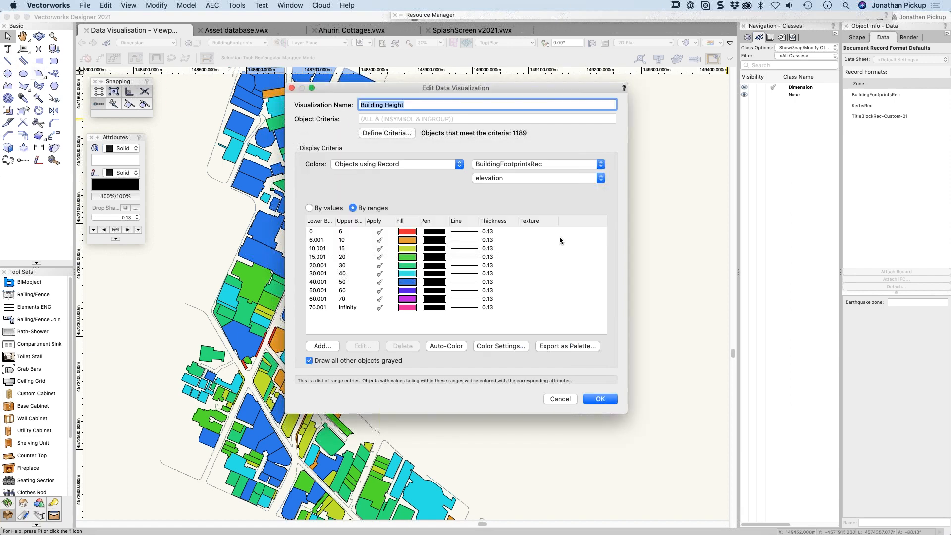
left_click(444, 347)
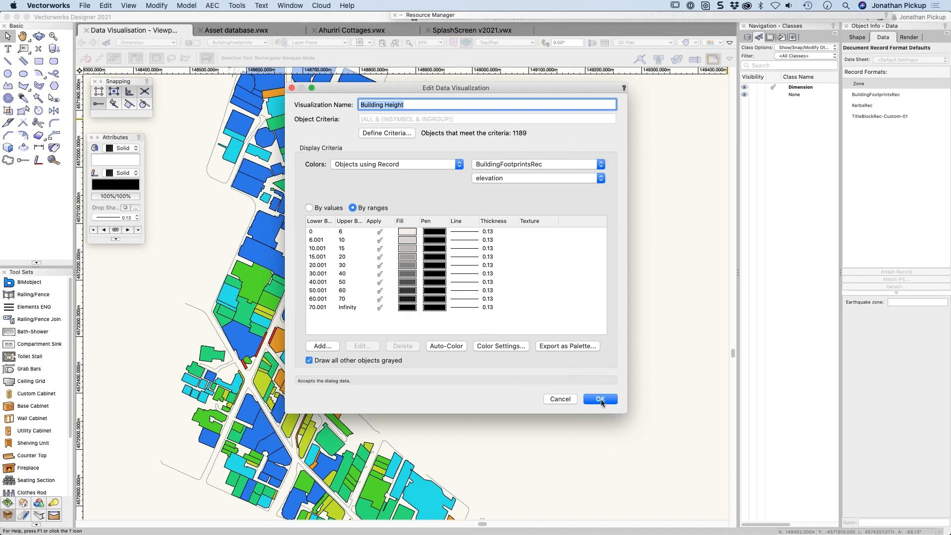
Set the auto-color pen's start and end colors to black and auto-color all Building Height ranges.
left_click(510, 347)
left_click(473, 167)
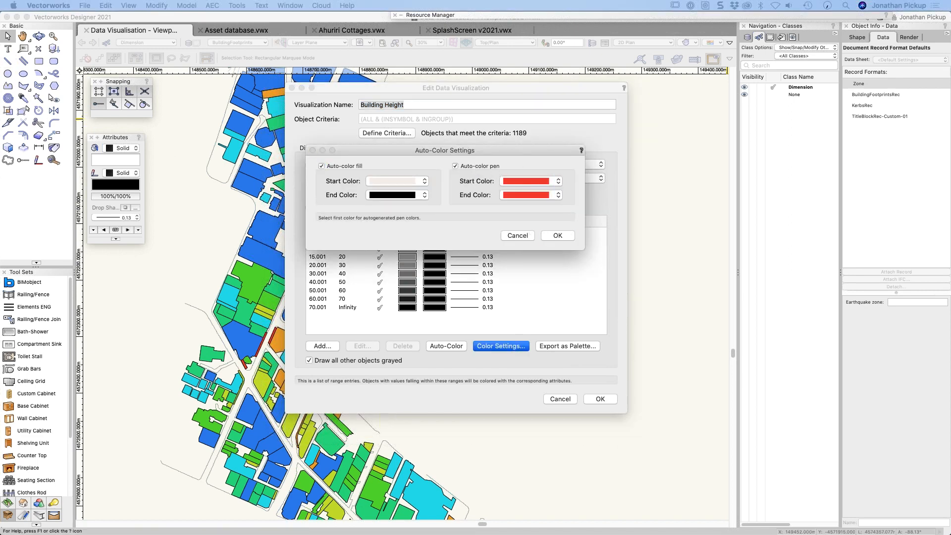
left_click(419, 153)
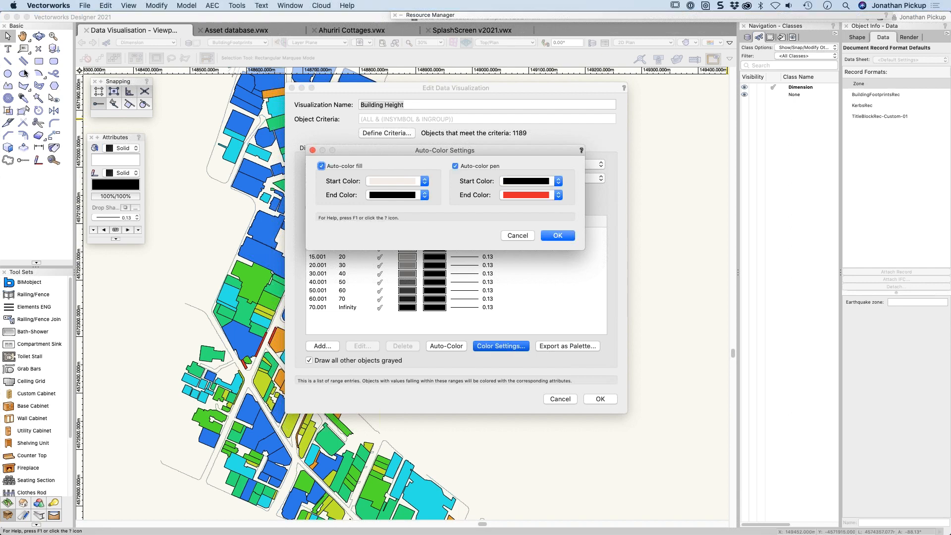
left_click(520, 194)
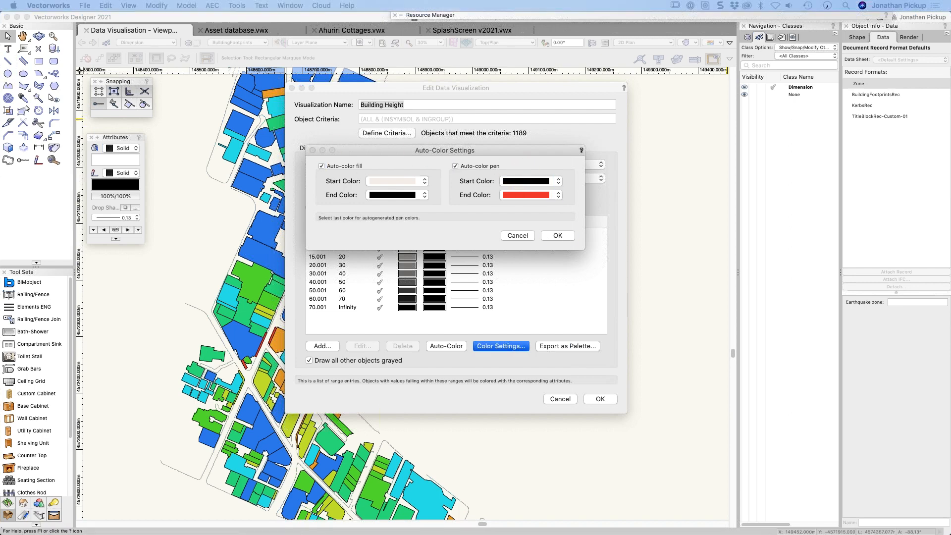
left_click(553, 236)
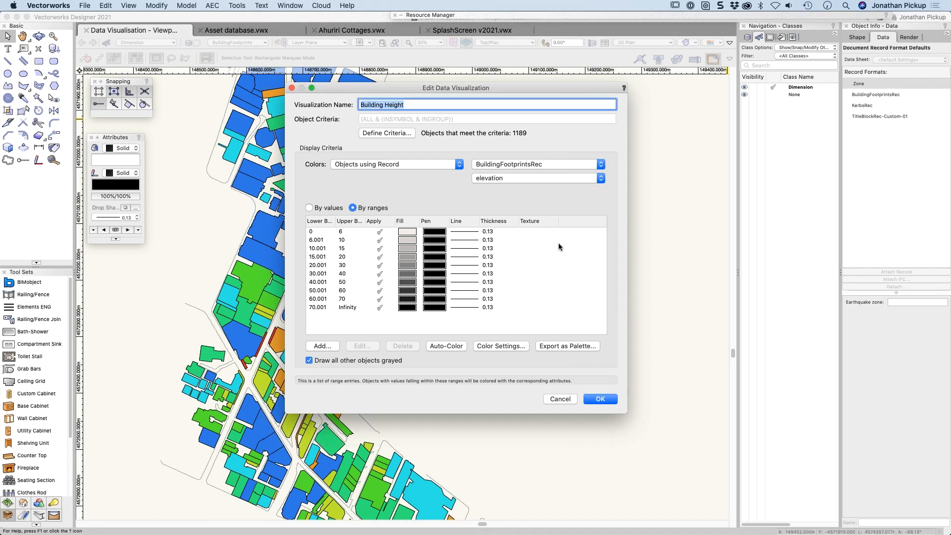
left_click(450, 346)
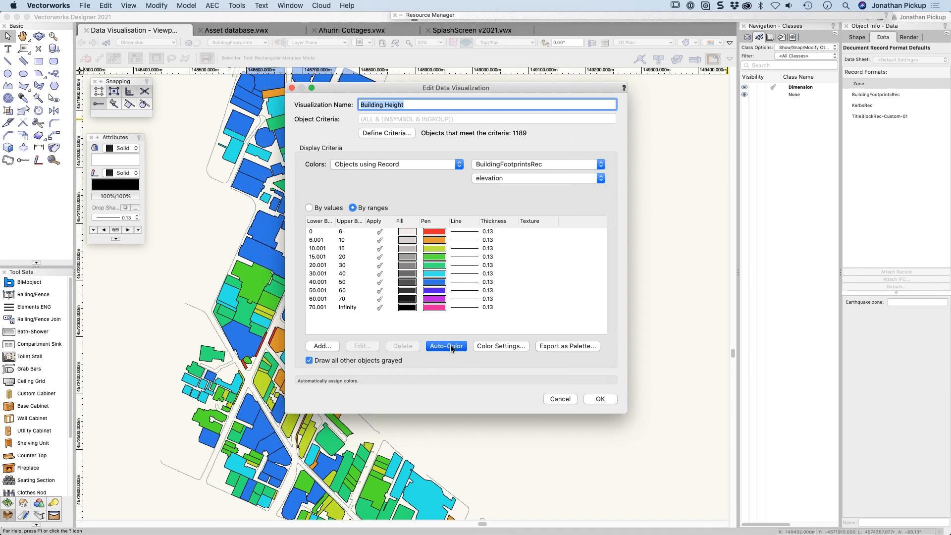
Reselect black as the auto-color pen's start and end colors, reapply the auto-coloring and accept the Building Height visualization.
left_click(509, 346)
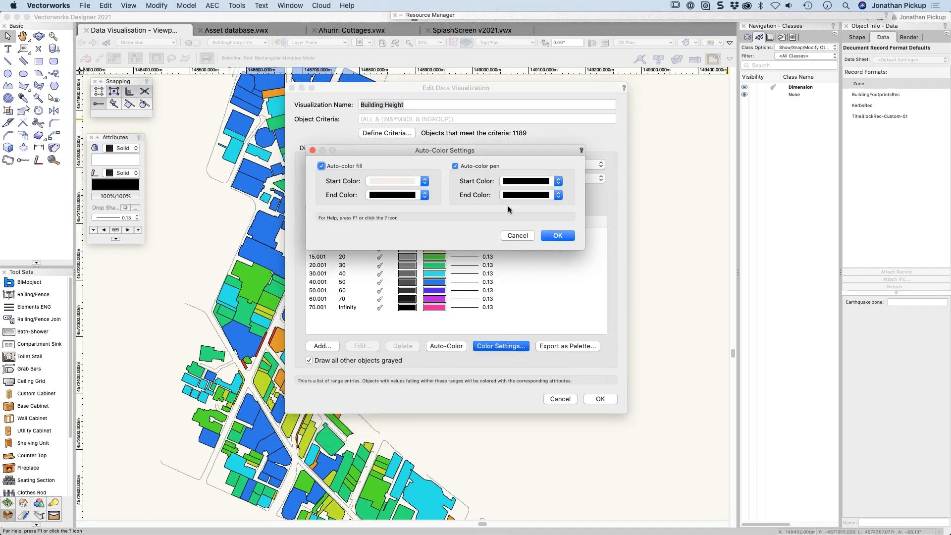
left_click(544, 181)
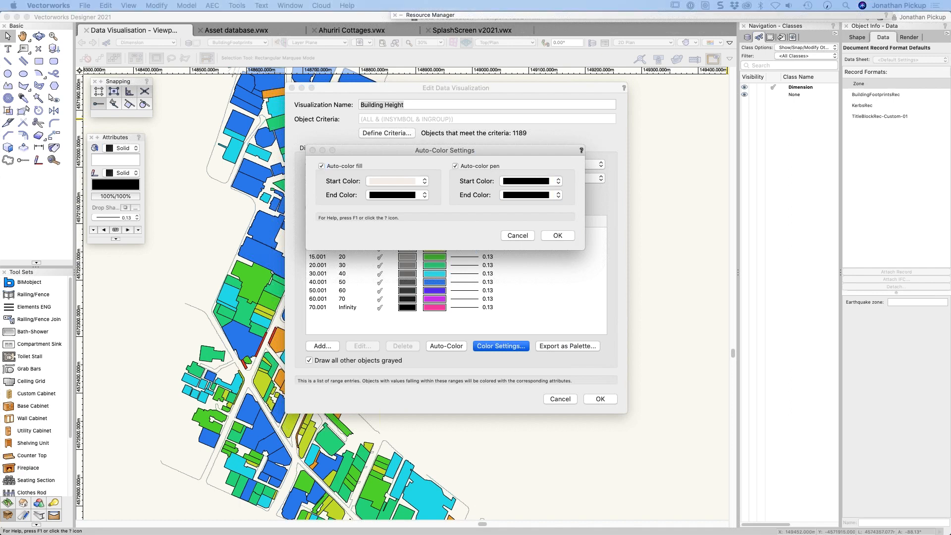
left_click(327, 144)
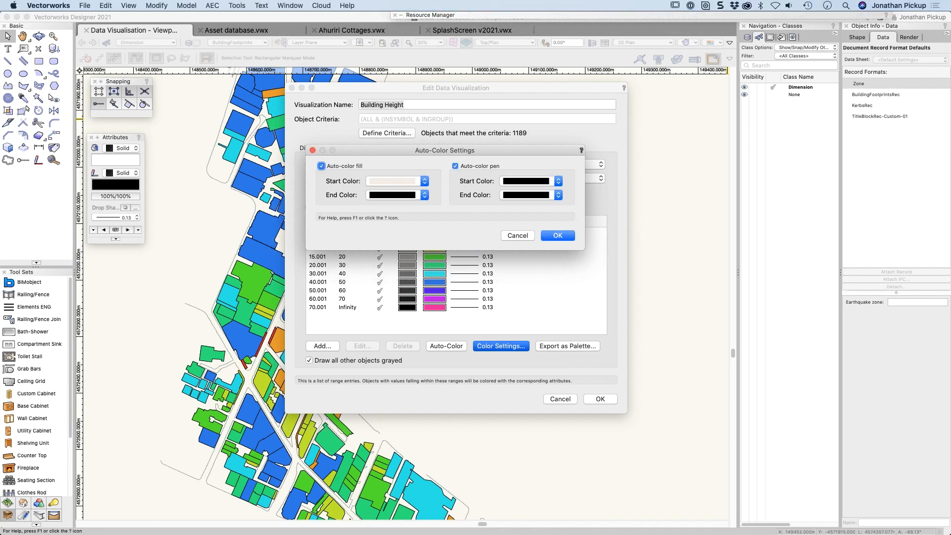
left_click(506, 195)
left_click(558, 236)
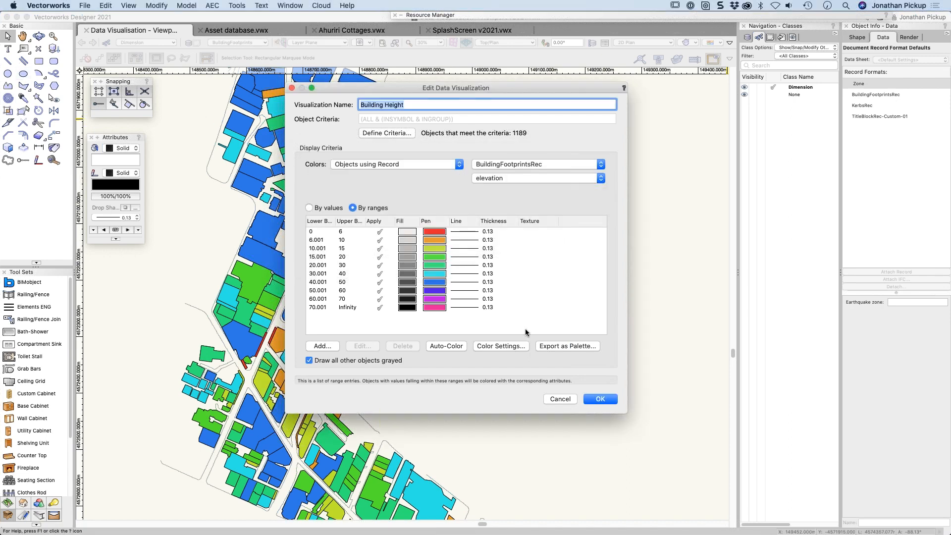
left_click(445, 346)
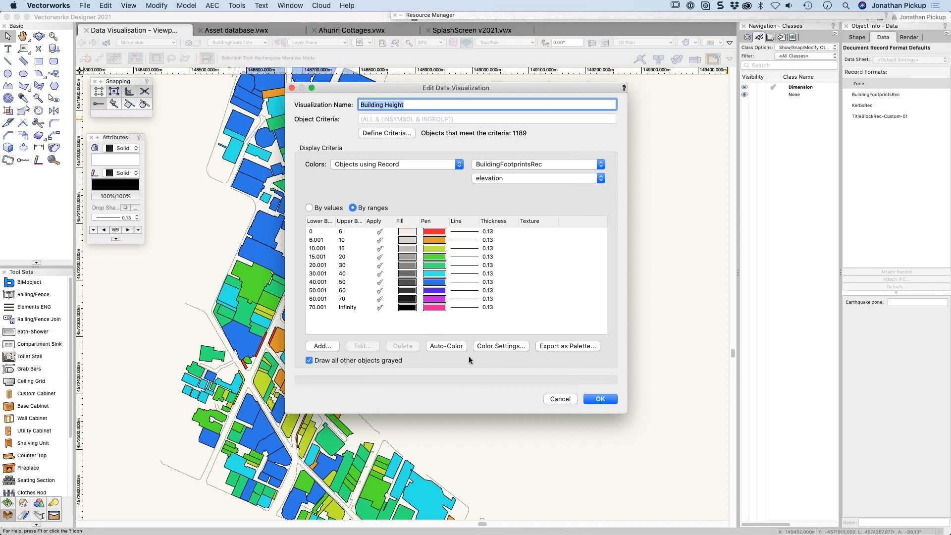
left_click(601, 399)
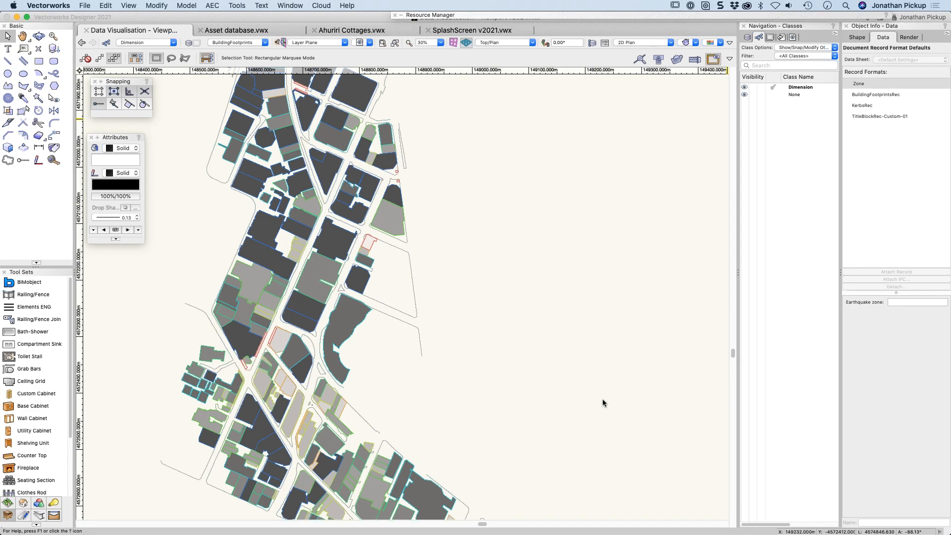
scroll(525, 425, "down", 3)
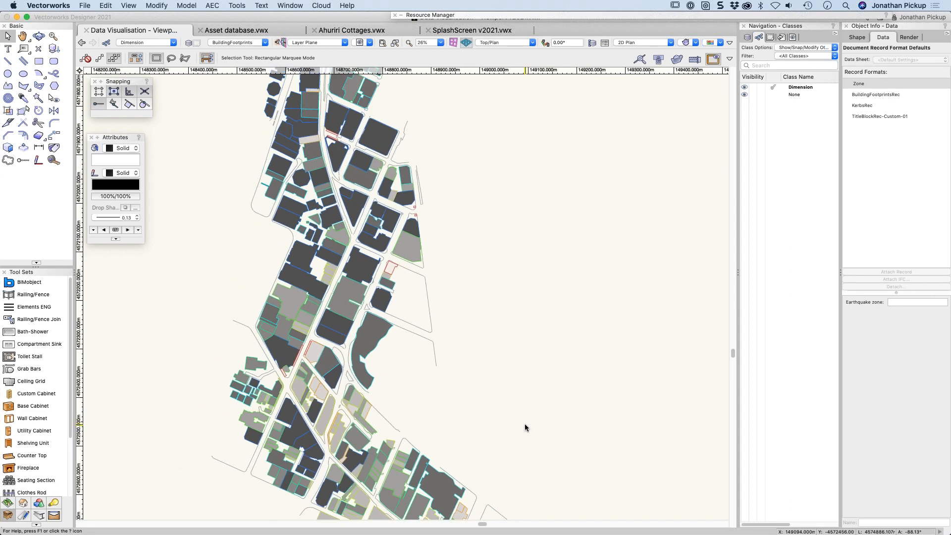
scroll(527, 415, "down", 3)
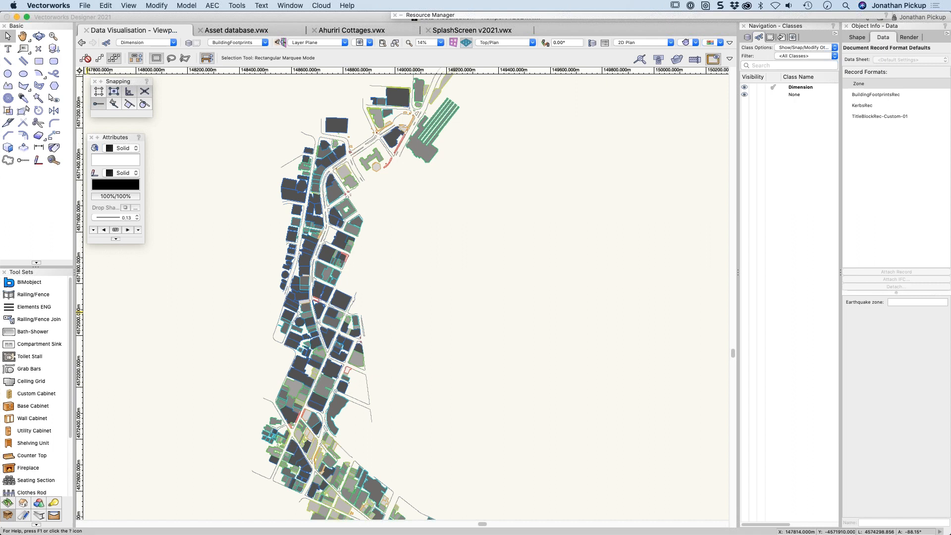
left_click(249, 250)
left_click(459, 278)
Switch to the Asset database drawing and apply its Walls - Load bearing data visualization.
left_click(236, 31)
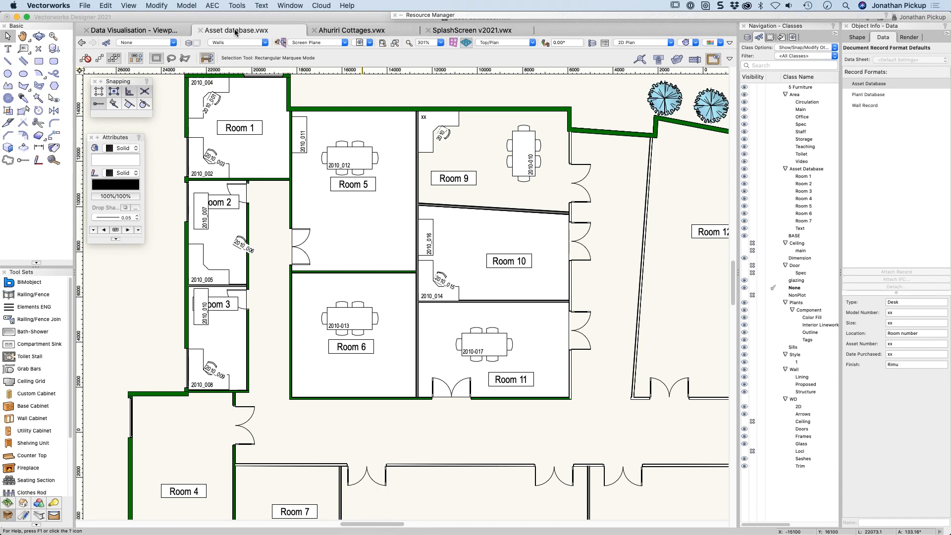
scroll(435, 303, "down", 2)
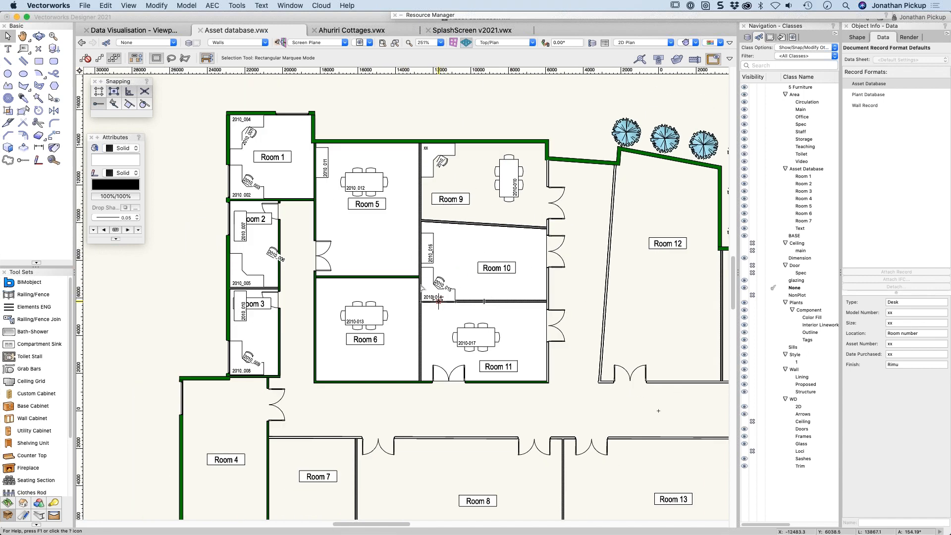
left_click(340, 32)
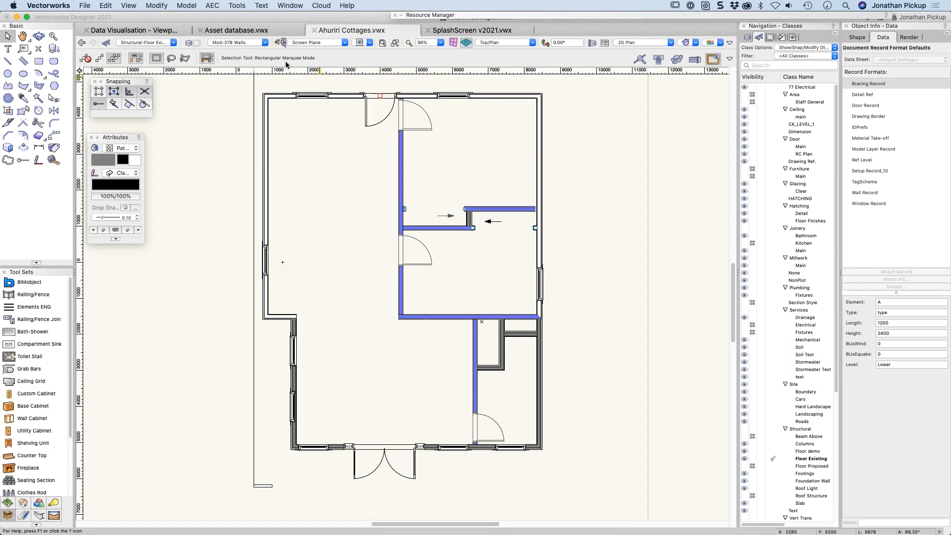
left_click(230, 31)
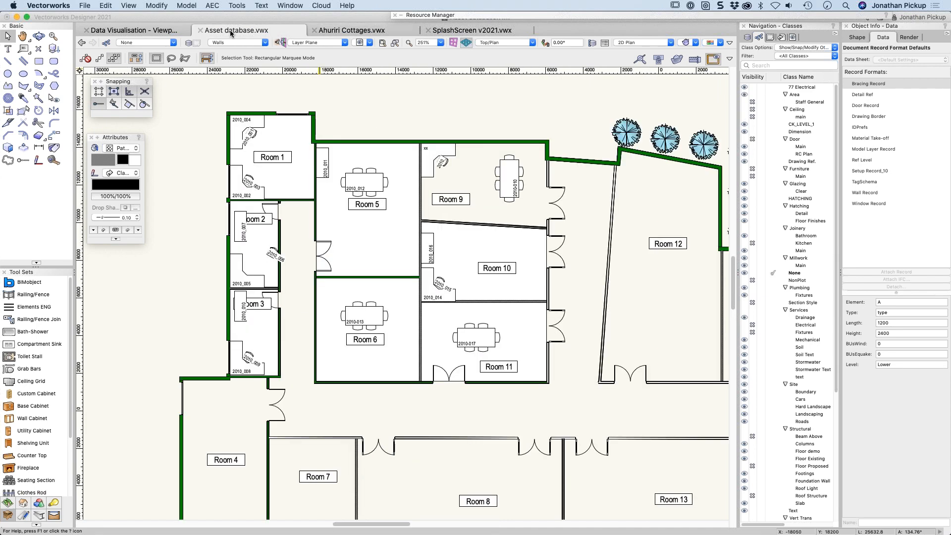
middle_click_drag(368, 239, 319, 189)
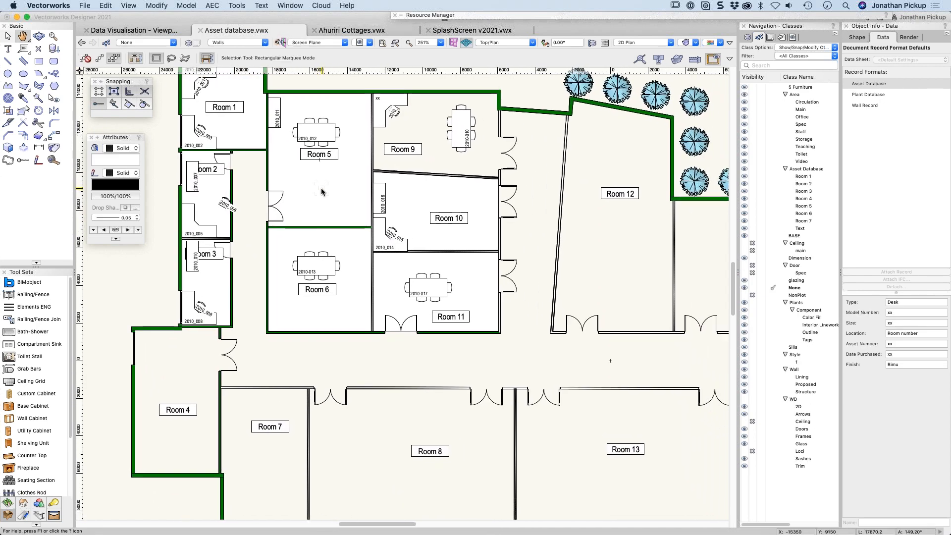
scroll(318, 189, "down", 1)
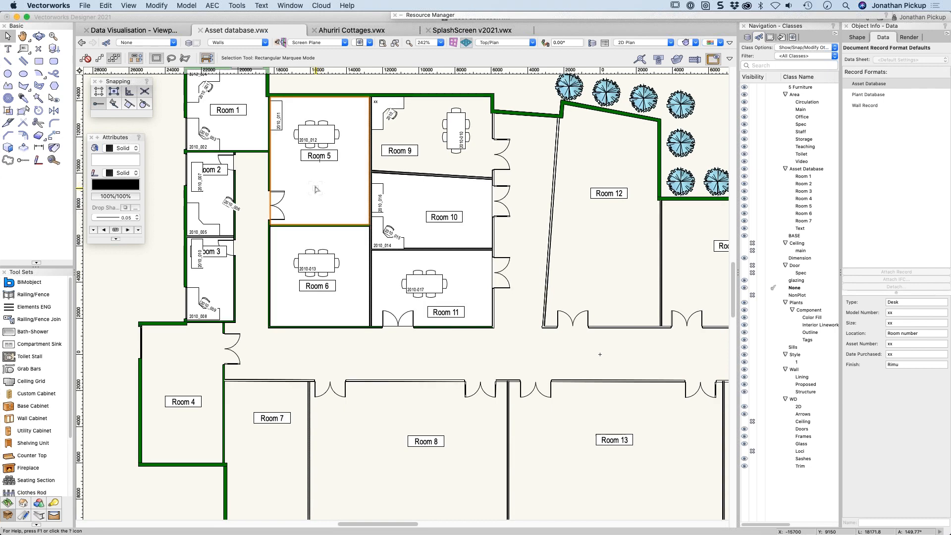
left_click(720, 44)
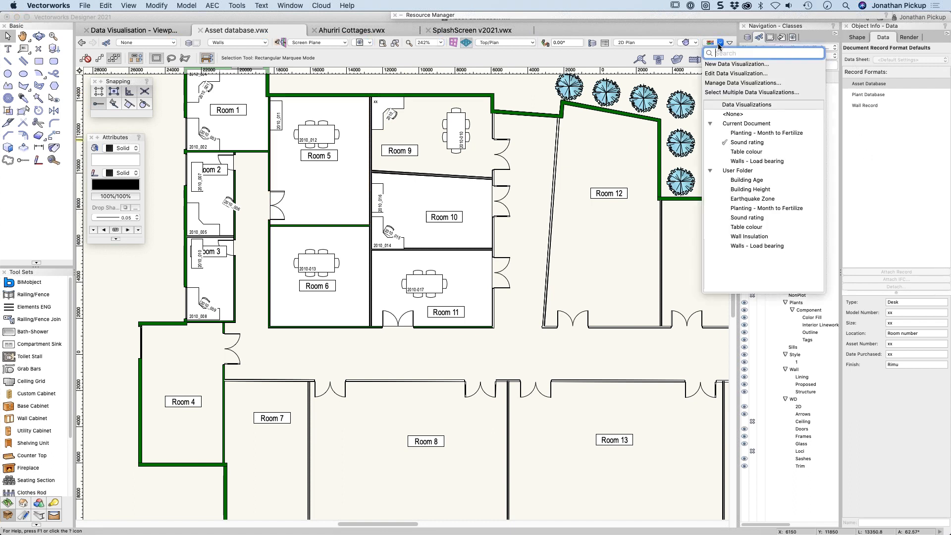
left_click(735, 160)
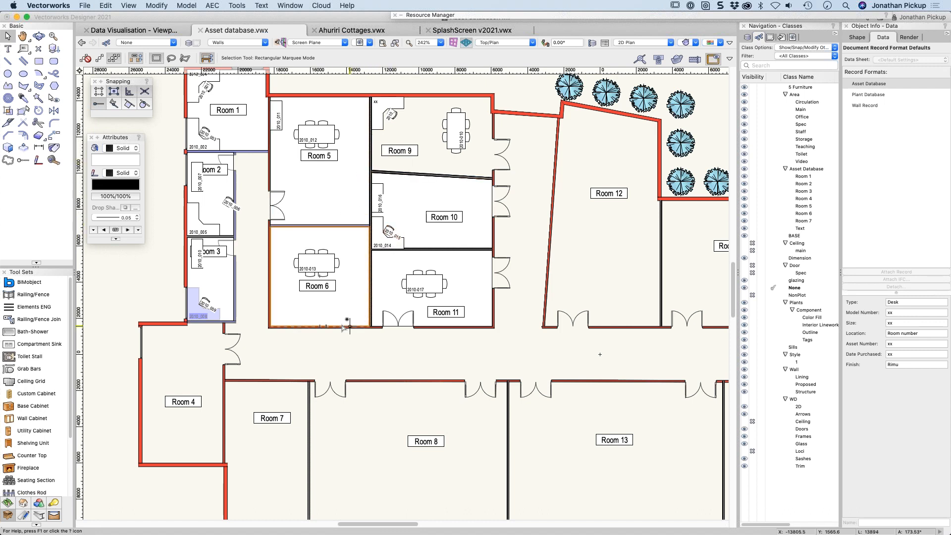
Examine the load-bearing coloring of the walls around Rooms 3, 4, 6 and 7, close up and across the plan.
scroll(272, 355, "up", 10)
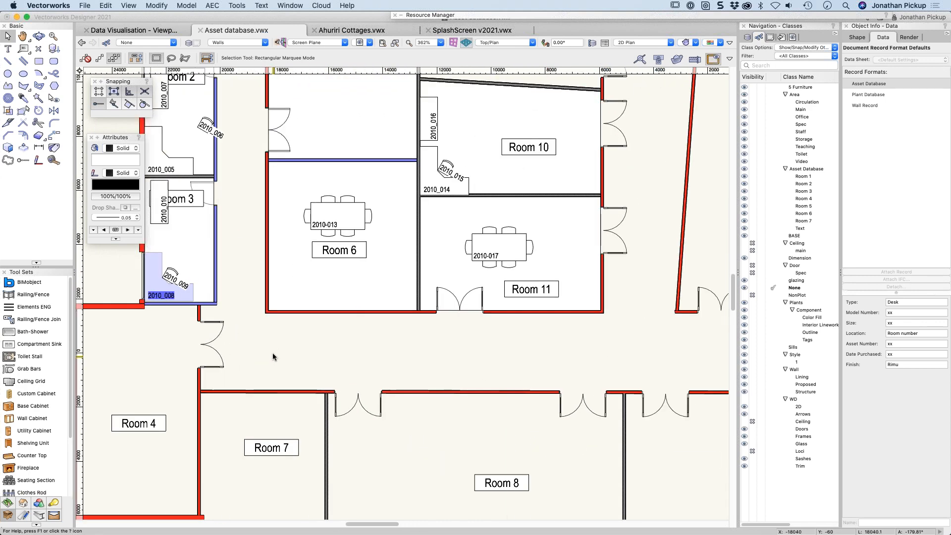
scroll(286, 189, "up", 5)
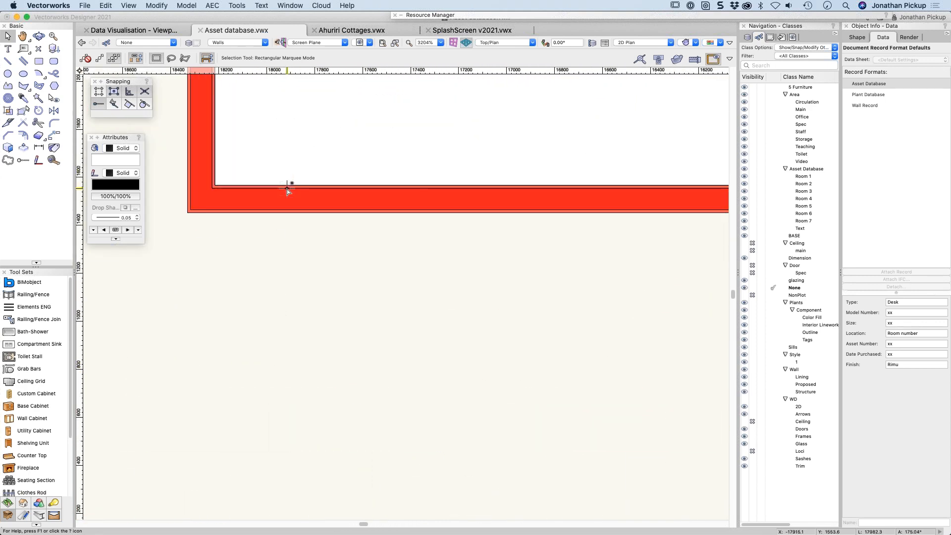
scroll(287, 189, "down", 10)
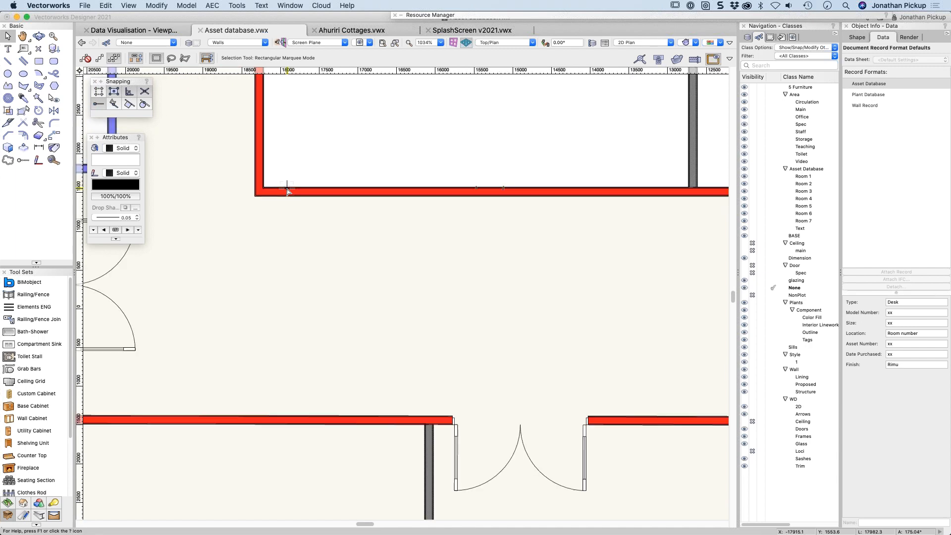
middle_click_drag(287, 189, 367, 273)
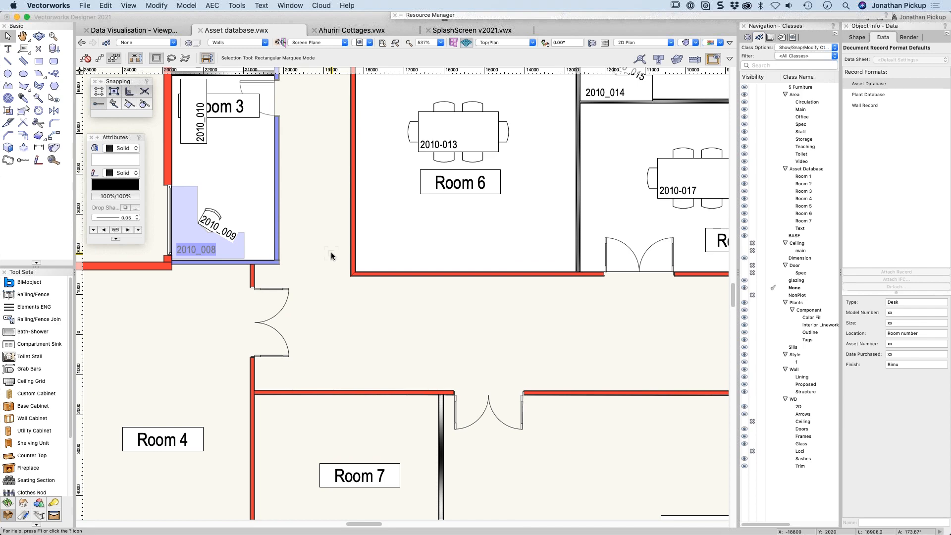
scroll(331, 255, "down", 2)
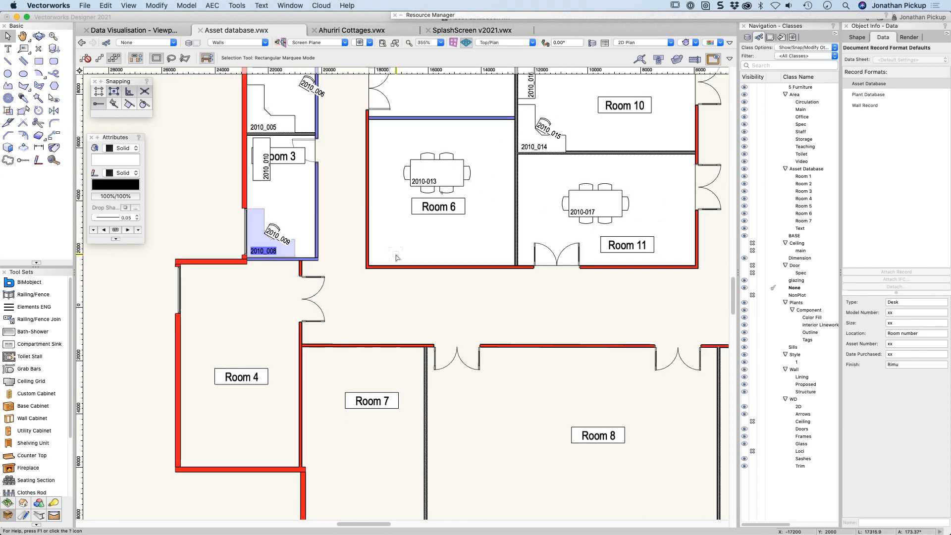
scroll(396, 257, "down", 2)
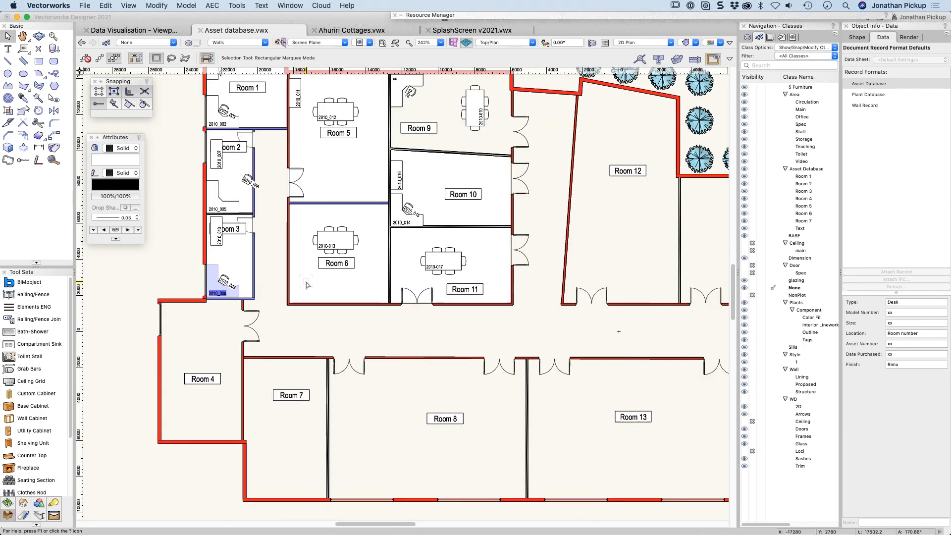
scroll(306, 284, "down", 2)
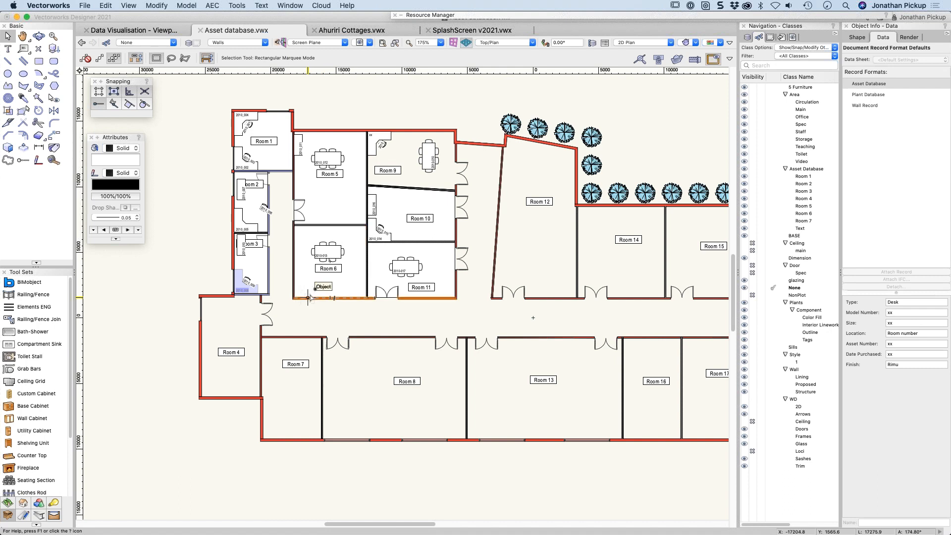
Edit the Walls - Load bearing visualization so the False value has a fill of None, and accept the changes.
left_click(715, 43)
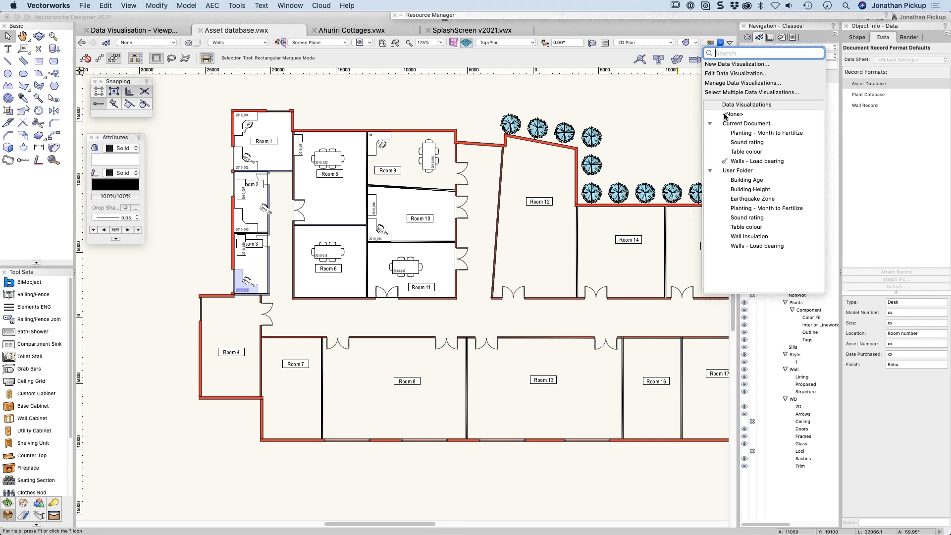
left_click(726, 74)
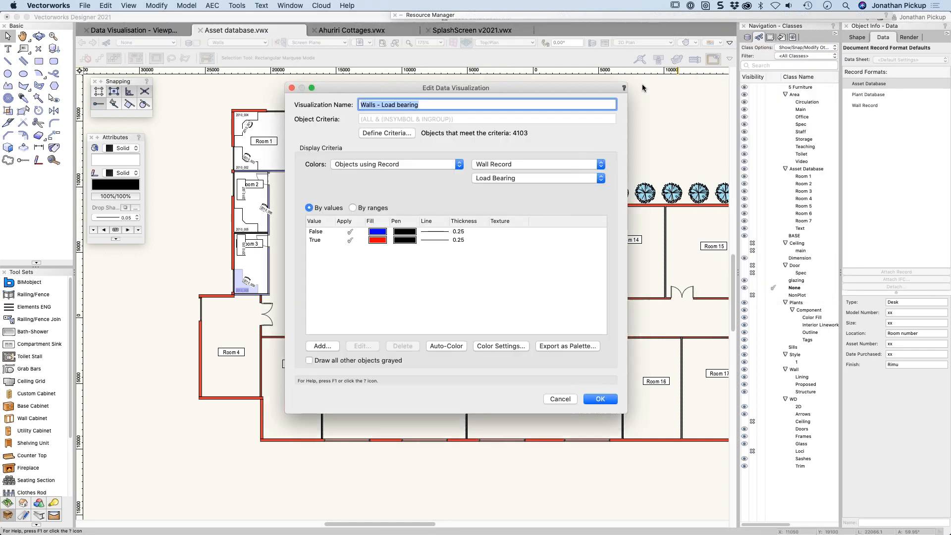
double_click(316, 231)
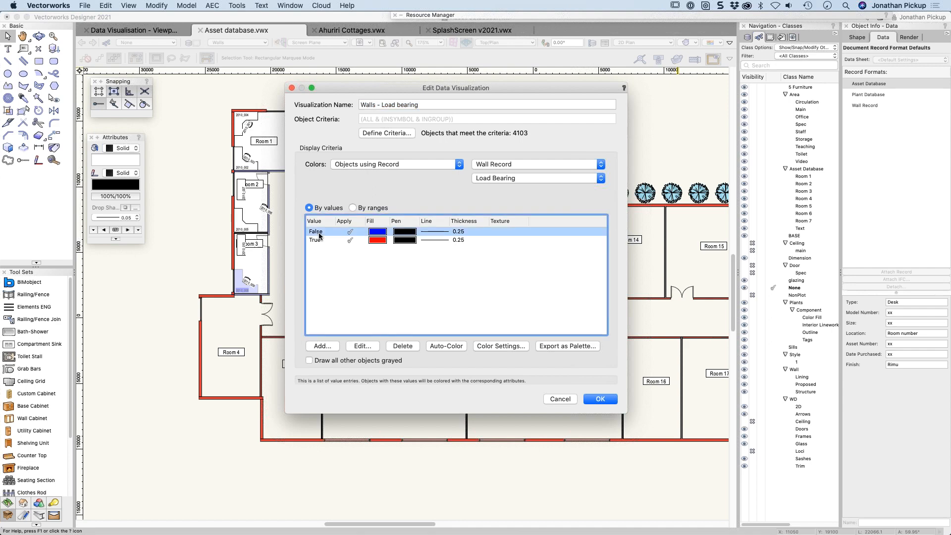
left_click(307, 173)
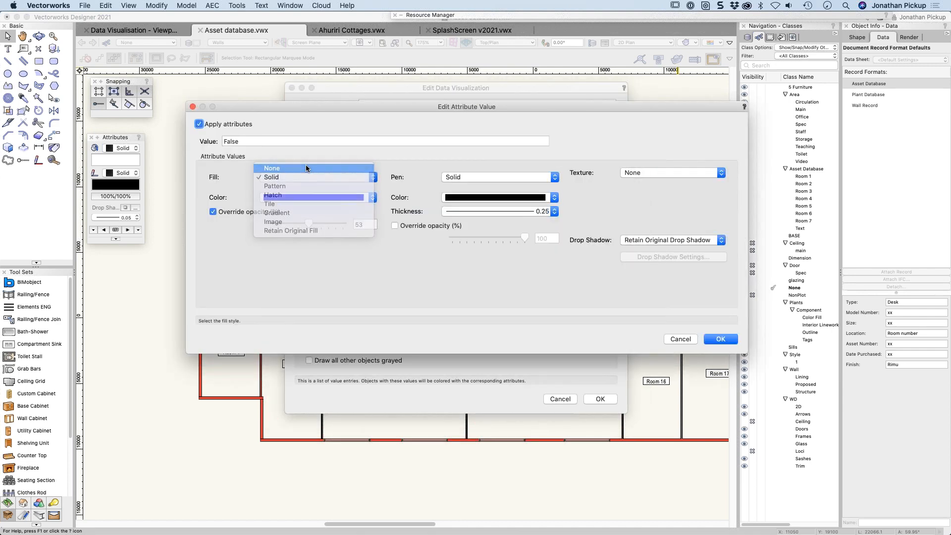
left_click(306, 168)
left_click(721, 340)
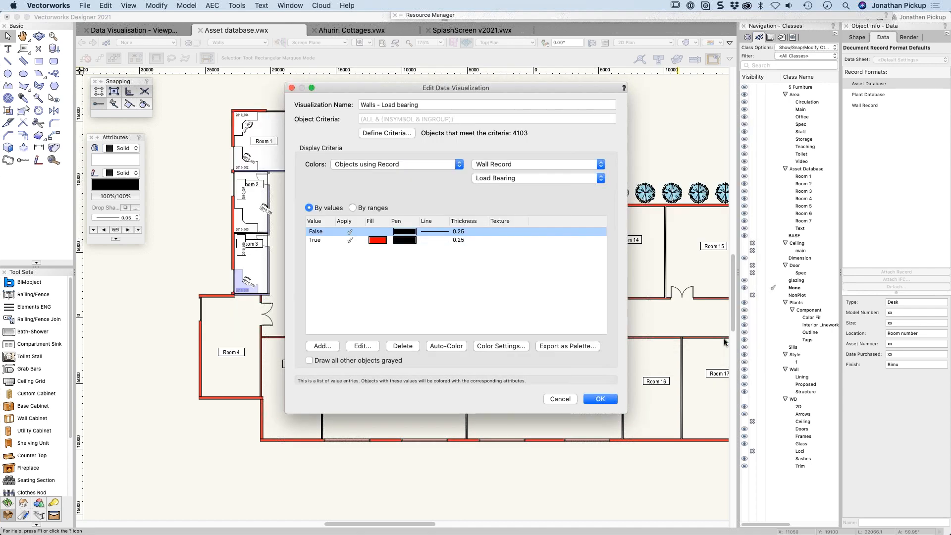
left_click(598, 399)
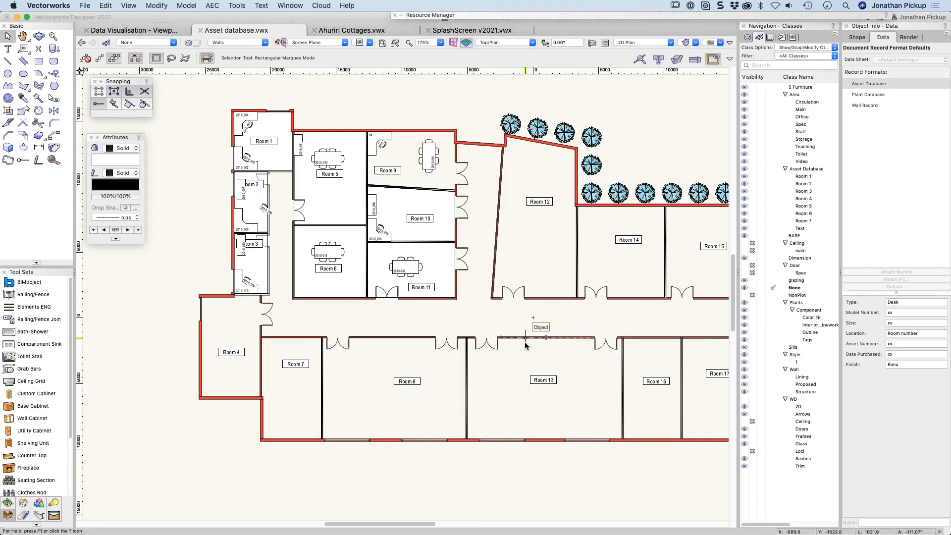
scroll(310, 254, "up", 4)
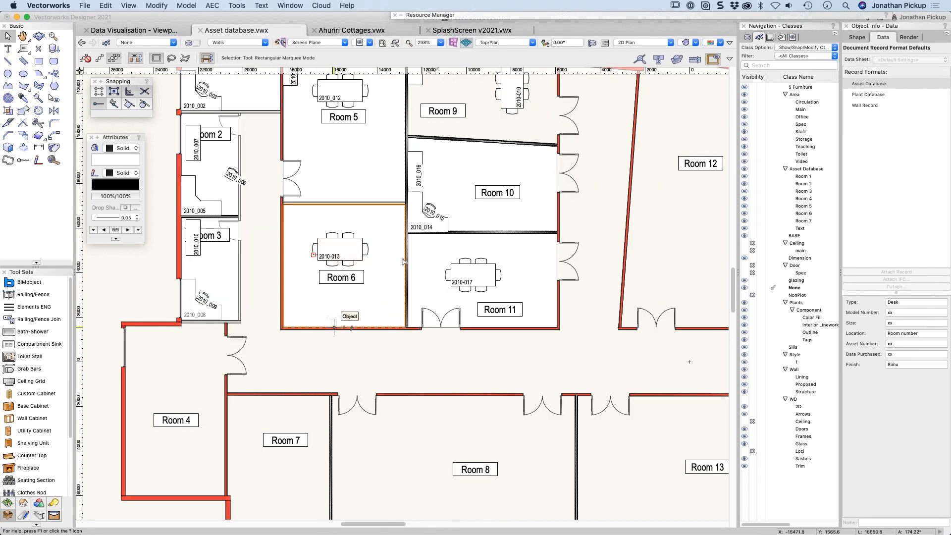
Edit the Walls - Load bearing visualization so the True value has a pen thickness of 0.70, and accept the changes.
left_click(711, 43)
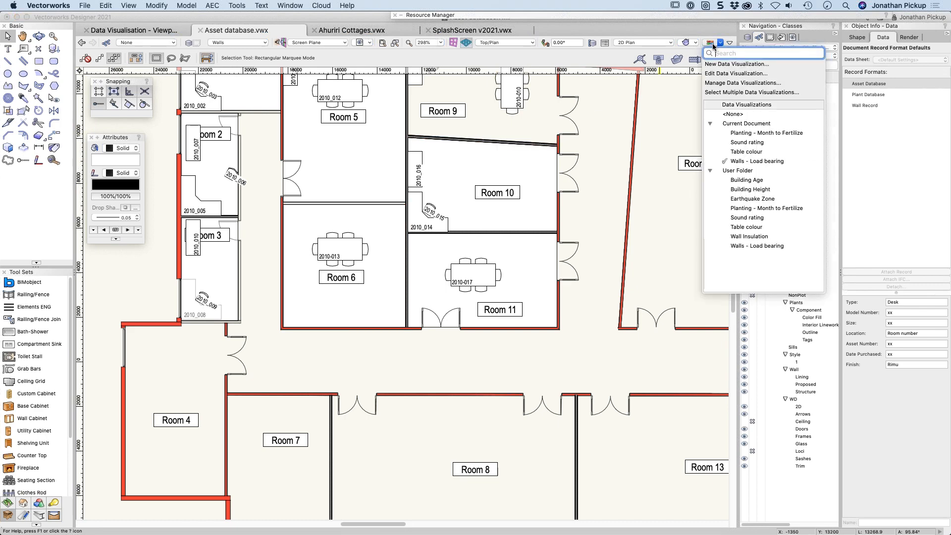
left_click(717, 73)
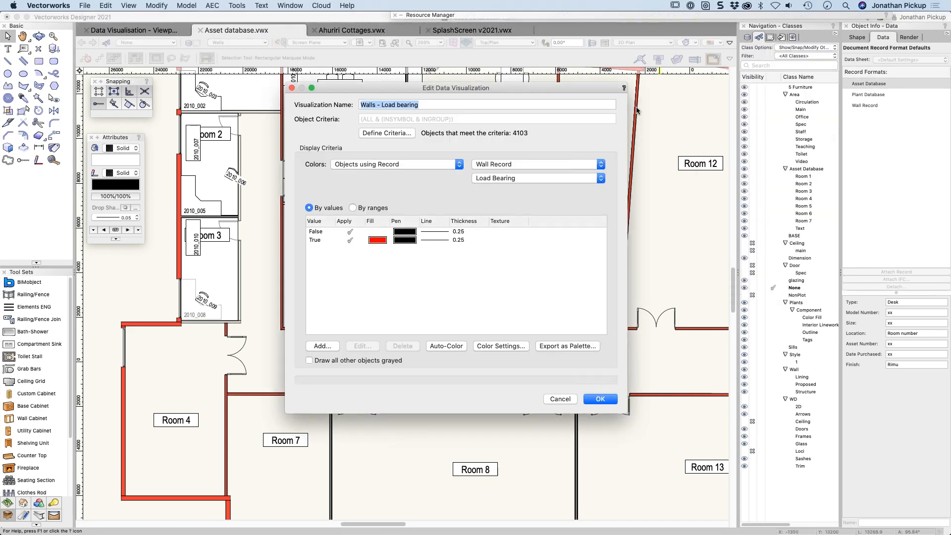
double_click(393, 240)
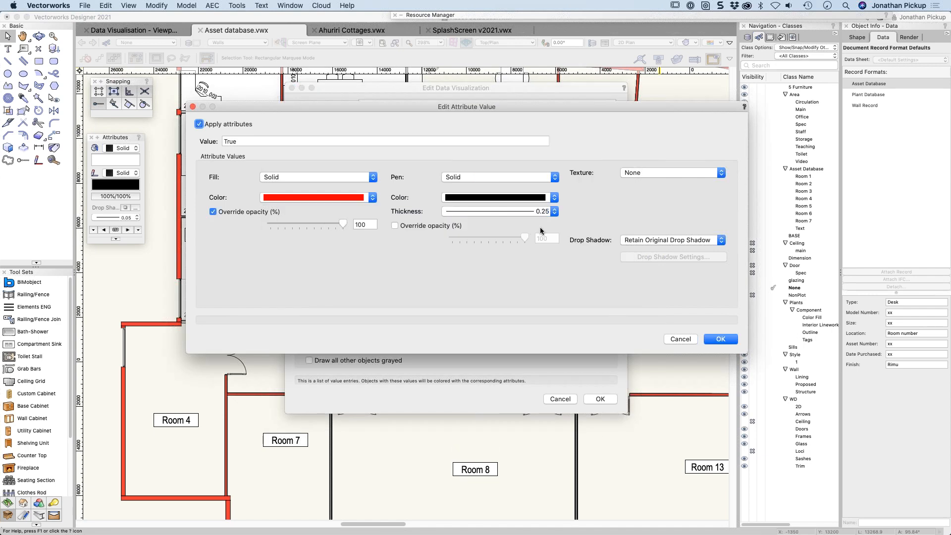
left_click(552, 211)
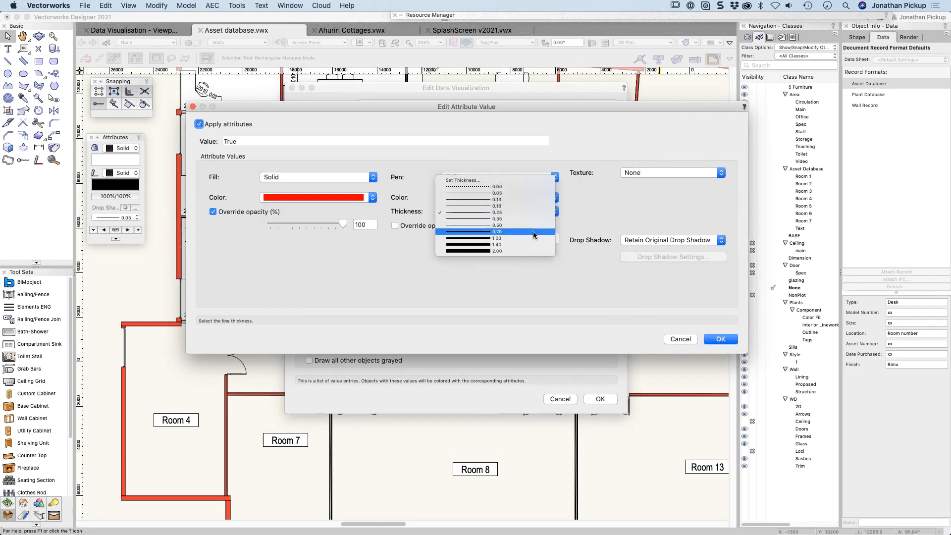
left_click(533, 231)
left_click(719, 338)
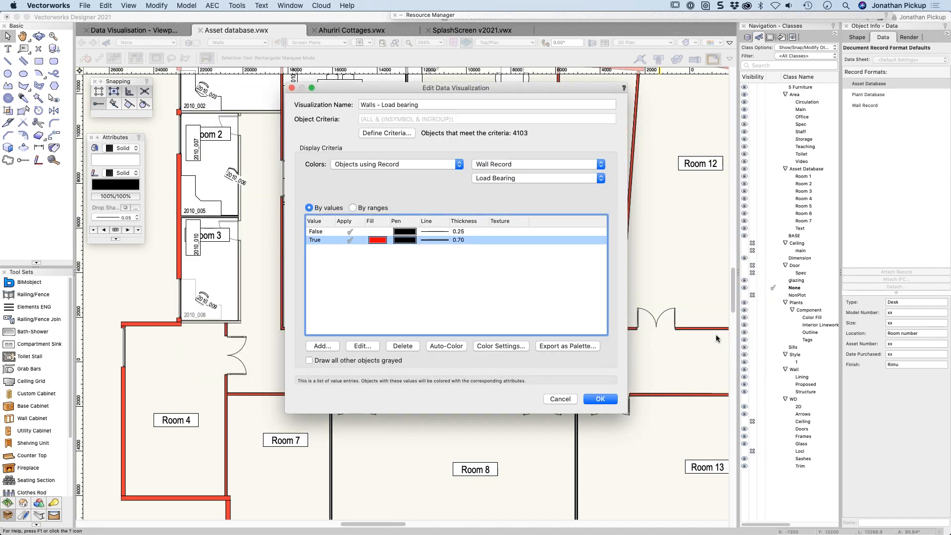
left_click(600, 400)
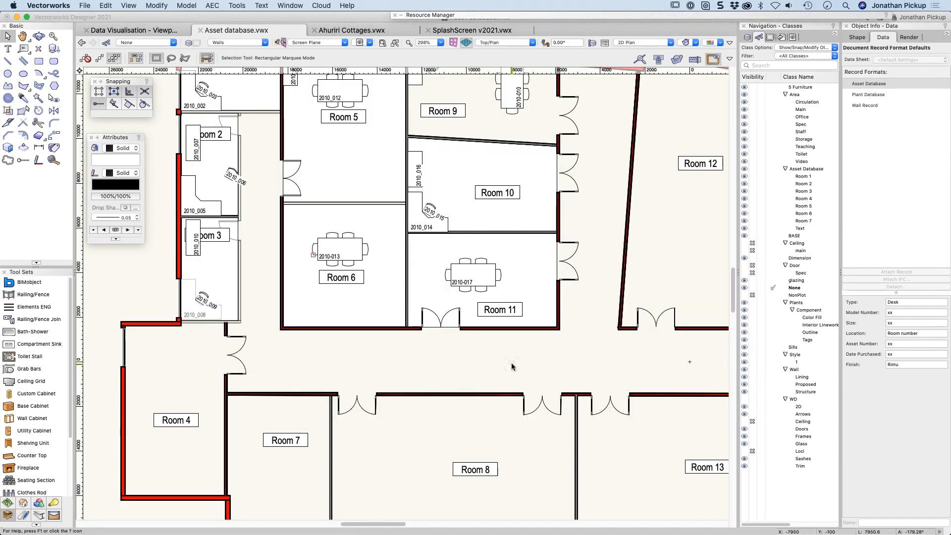
Apply the current document's Sound rating data visualization to the floor plan.
scroll(415, 368, "down", 5)
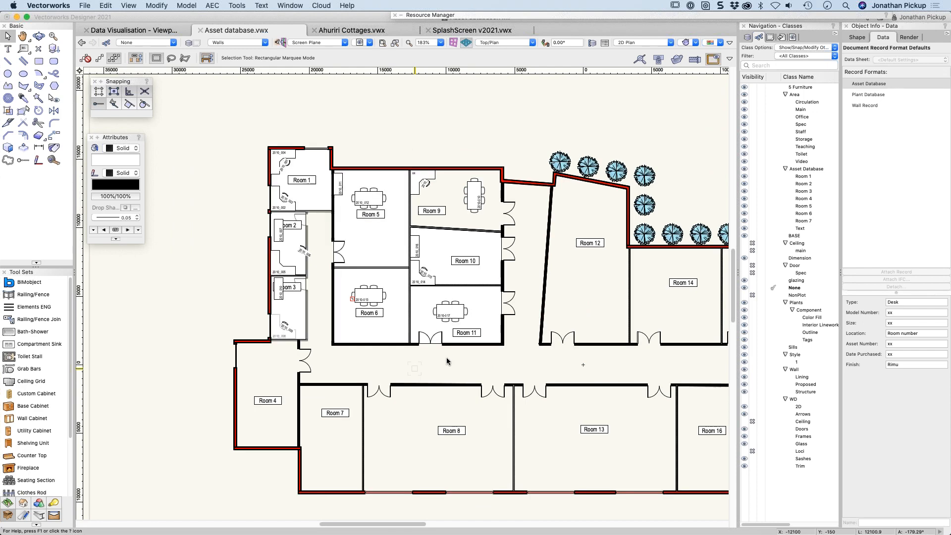
middle_click_drag(408, 253, 316, 217)
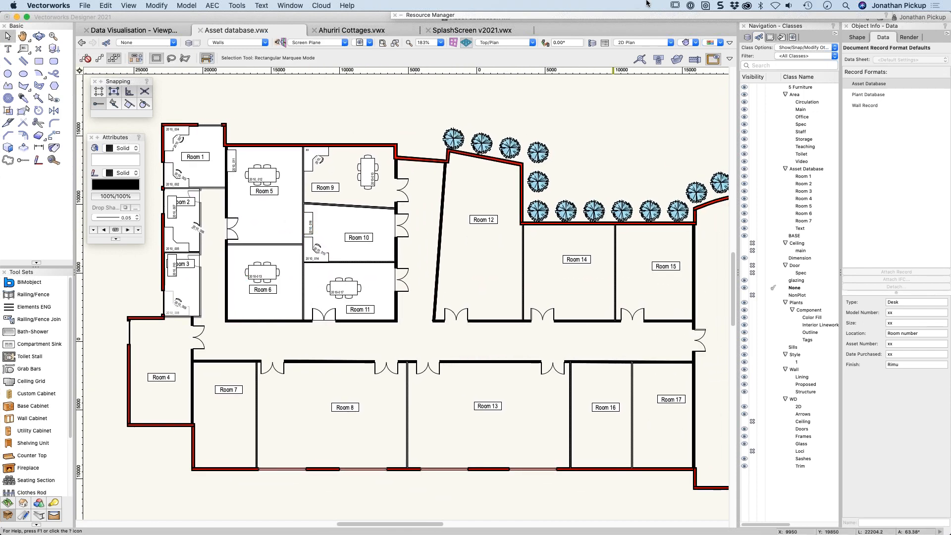
left_click(716, 44)
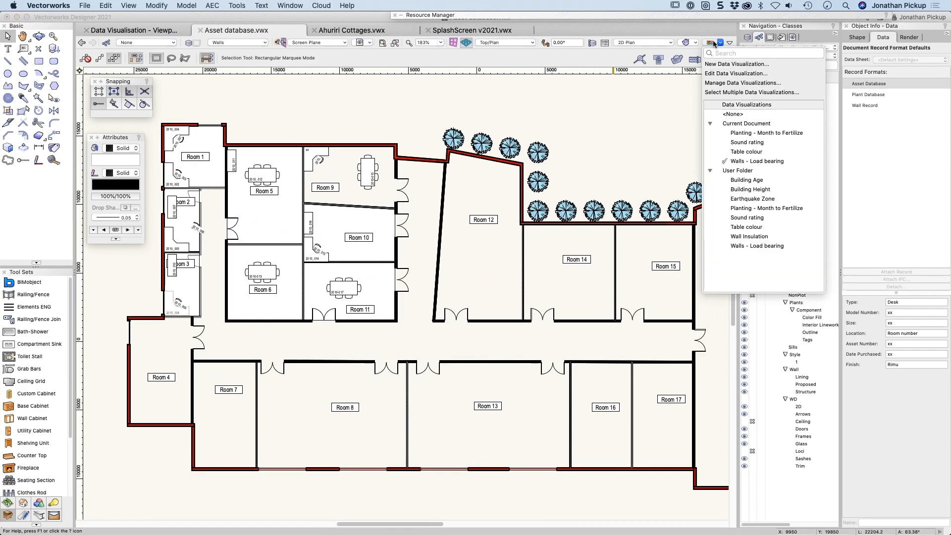
left_click(721, 143)
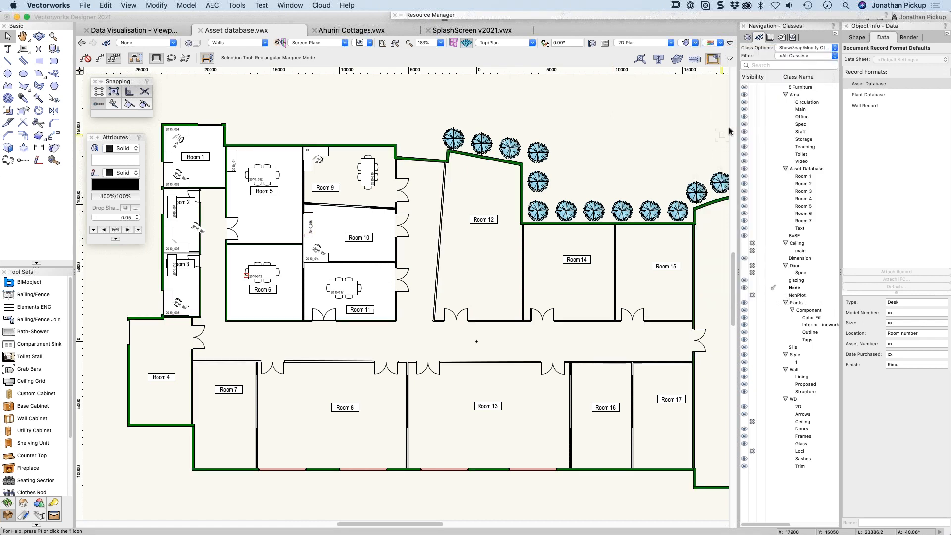
Inspect the Asset Database record values of the furniture in Rooms 1, 2 and 3 and of the table in Room 6.
left_click(719, 43)
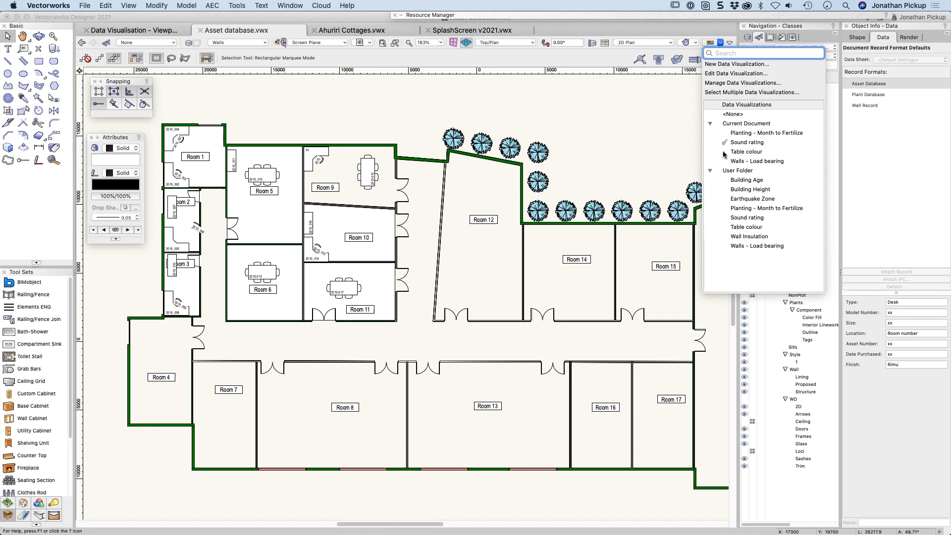
left_click(251, 170)
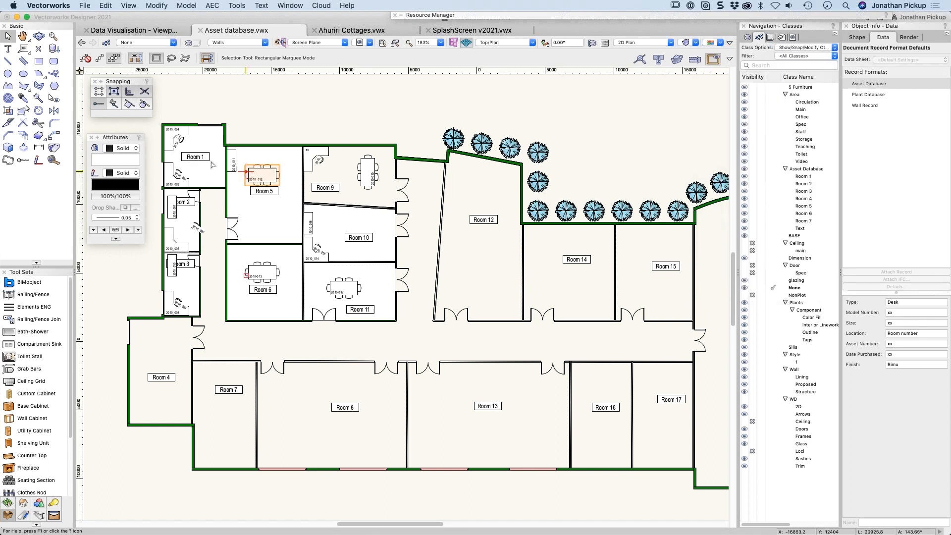
scroll(171, 141, "up", 5)
middle_click_drag(170, 141, 275, 174)
middle_click_drag(415, 269, 278, 186)
middle_click_drag(415, 234, 637, 318)
left_click(349, 164)
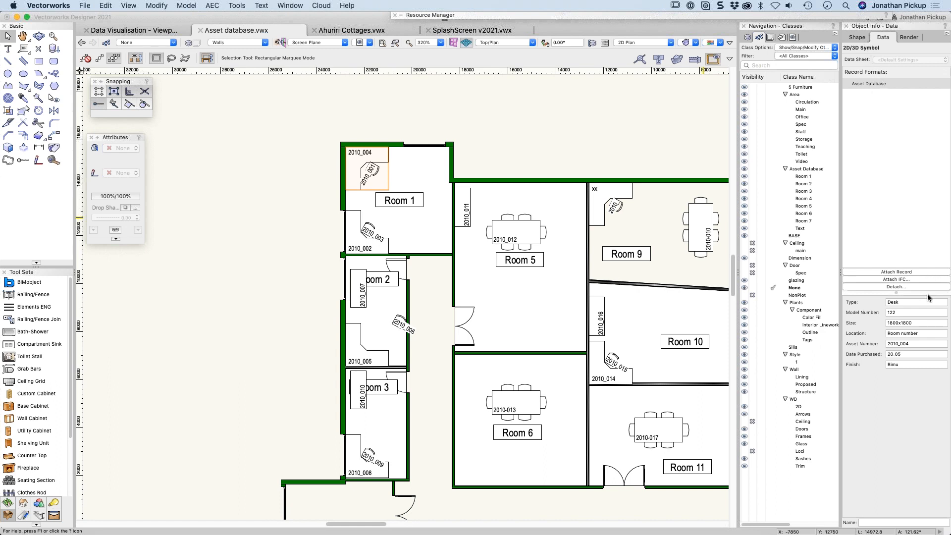
left_click(360, 285)
left_click(361, 344)
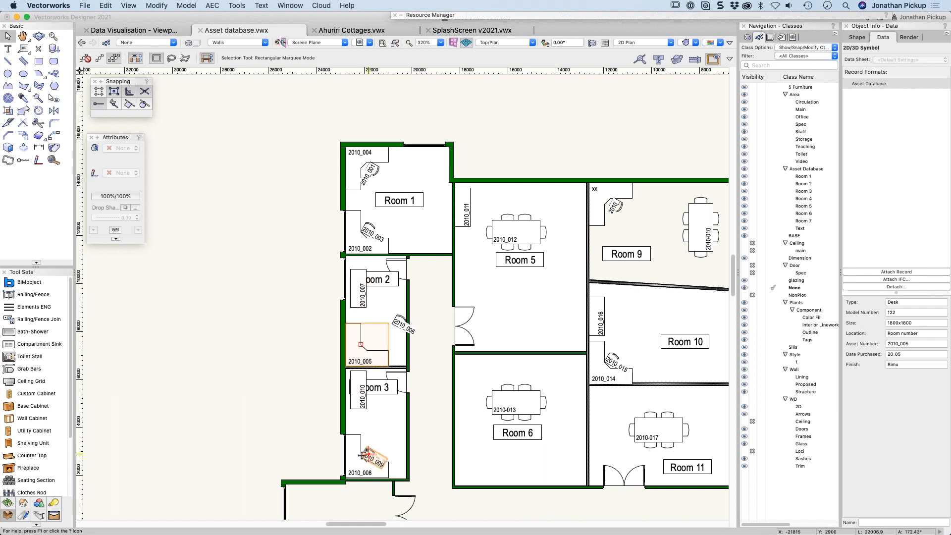
left_click(372, 458)
left_click(507, 402)
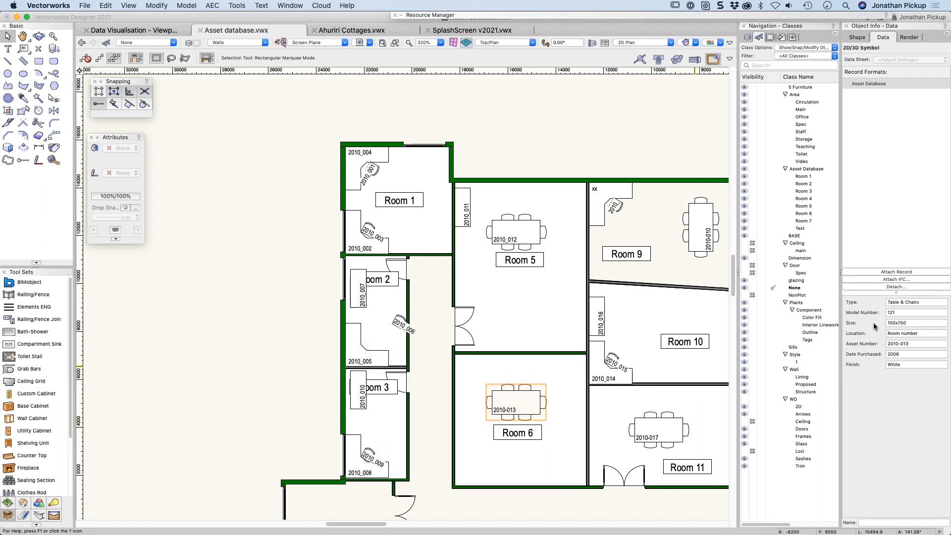
Apply the current document's Table colour data visualization and check the furniture across the rooms.
left_click(718, 44)
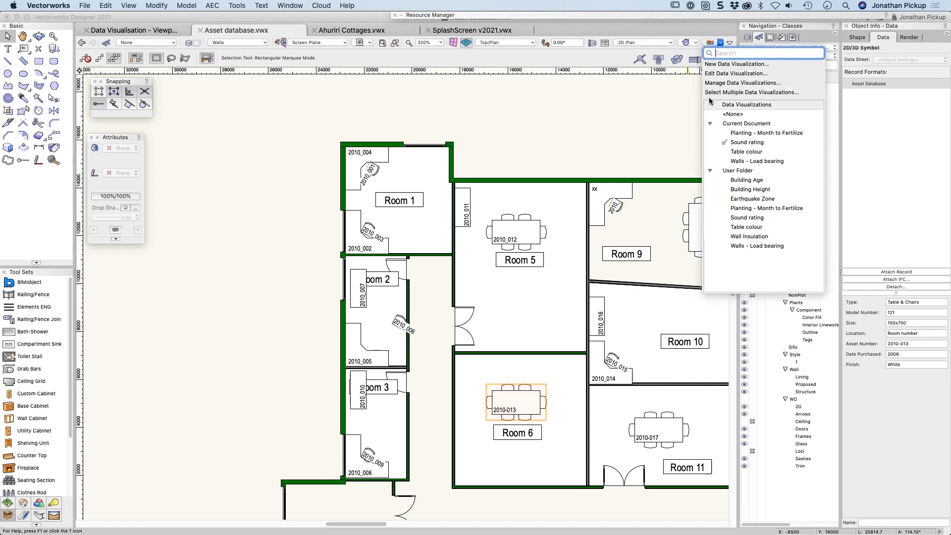
left_click(734, 155)
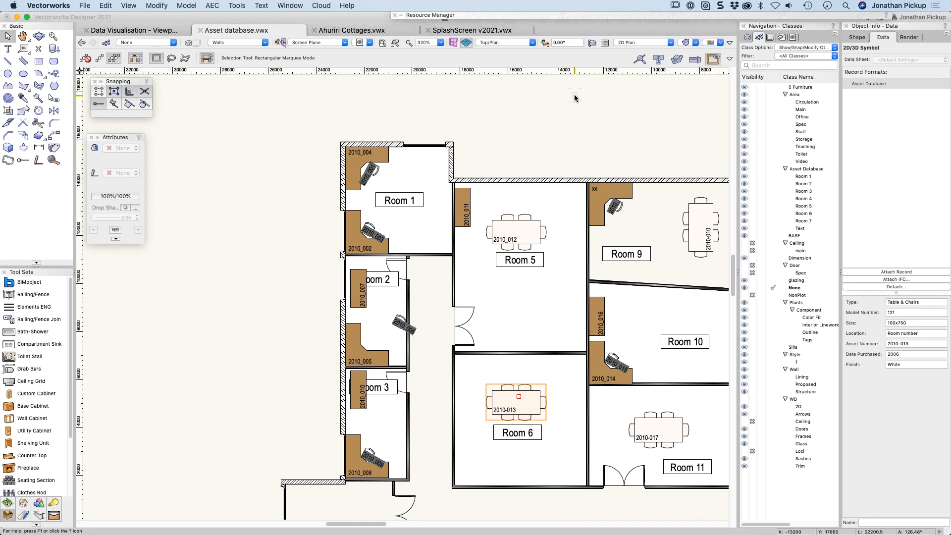
middle_click_drag(386, 176, 223, 149)
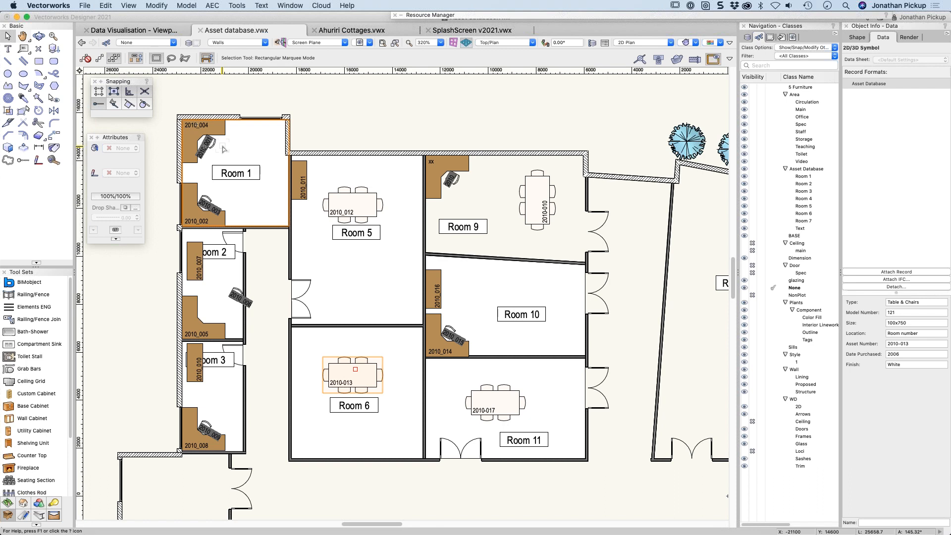
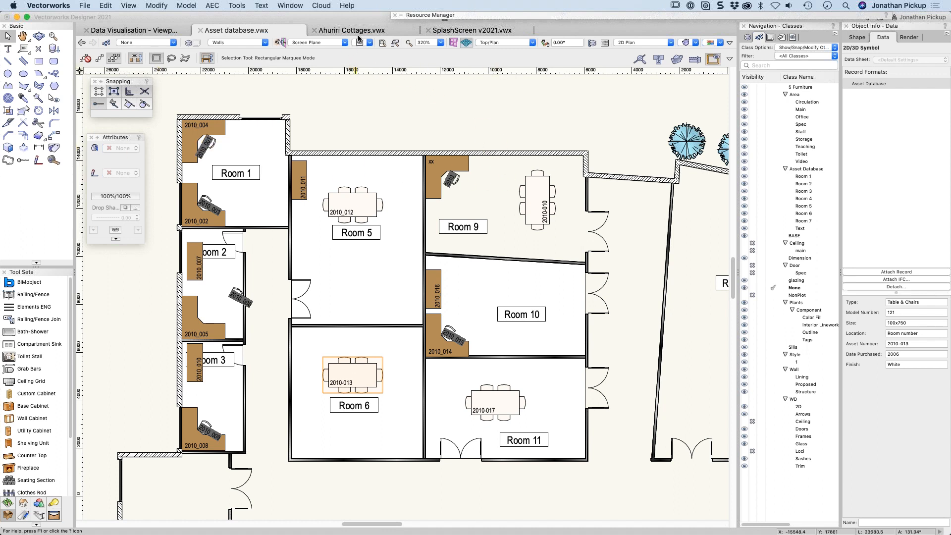
Switch to the Data Visualisation drawing, set a Right Isometric view and turn its data visualization off with <None>.
left_click(166, 29)
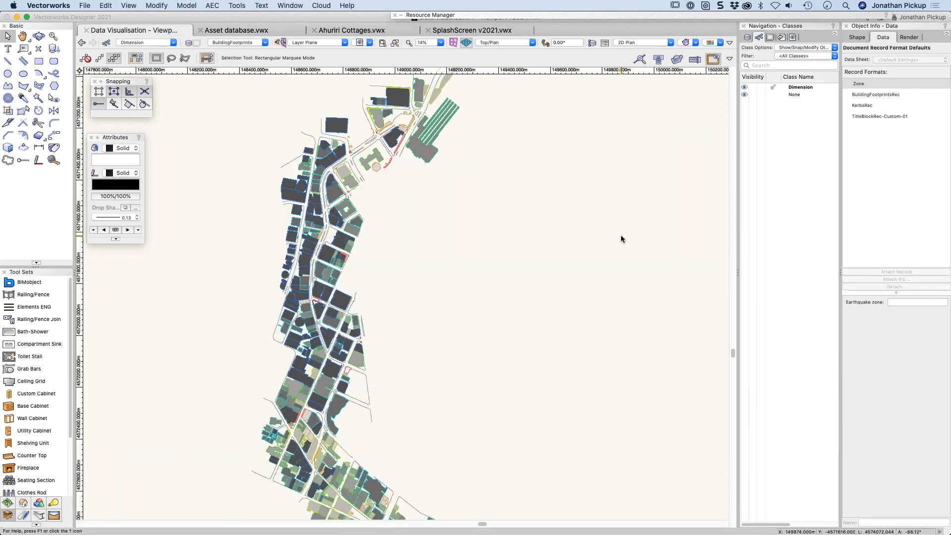
key("3")
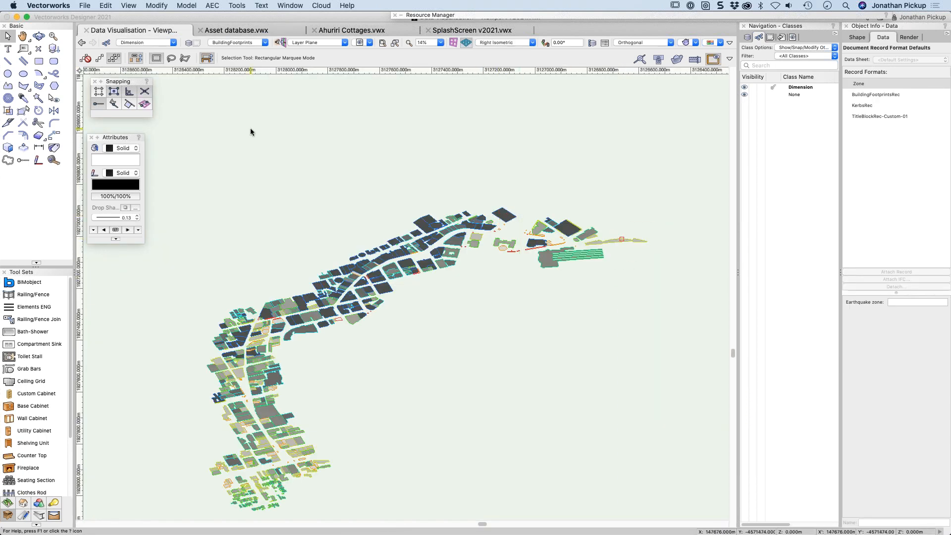
left_click(714, 43)
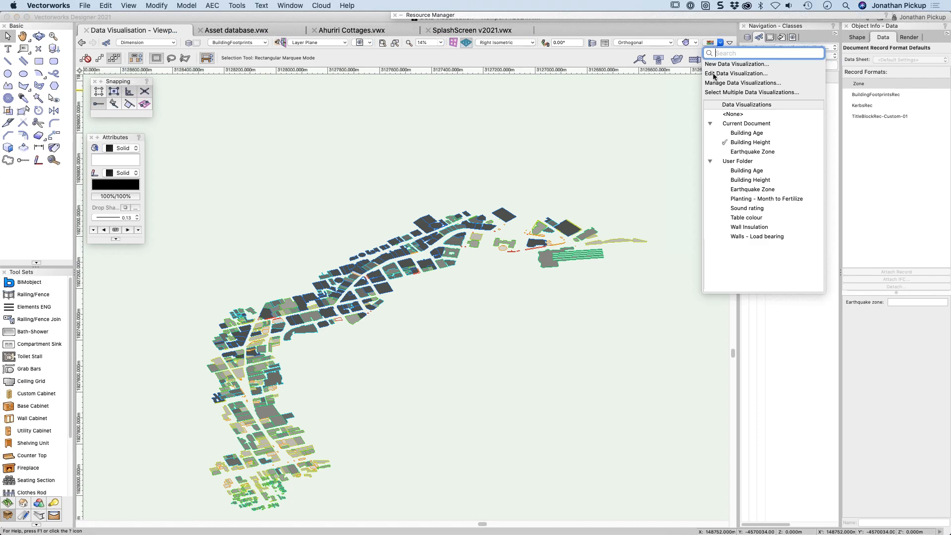
left_click(714, 113)
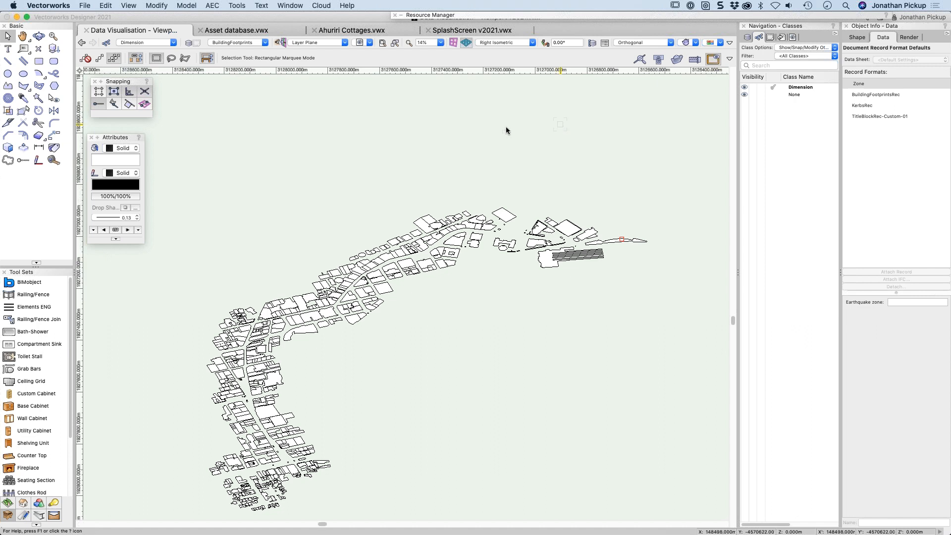
Open Modify by Record and review the Color Value, Color Ranges and Color Gradient operations and the available records.
left_click(234, 6)
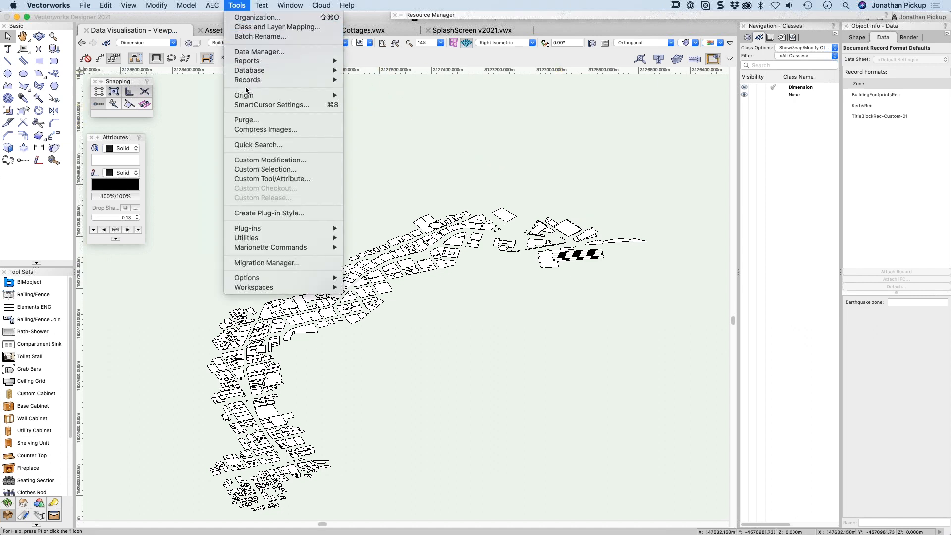
mouse_move(247, 81)
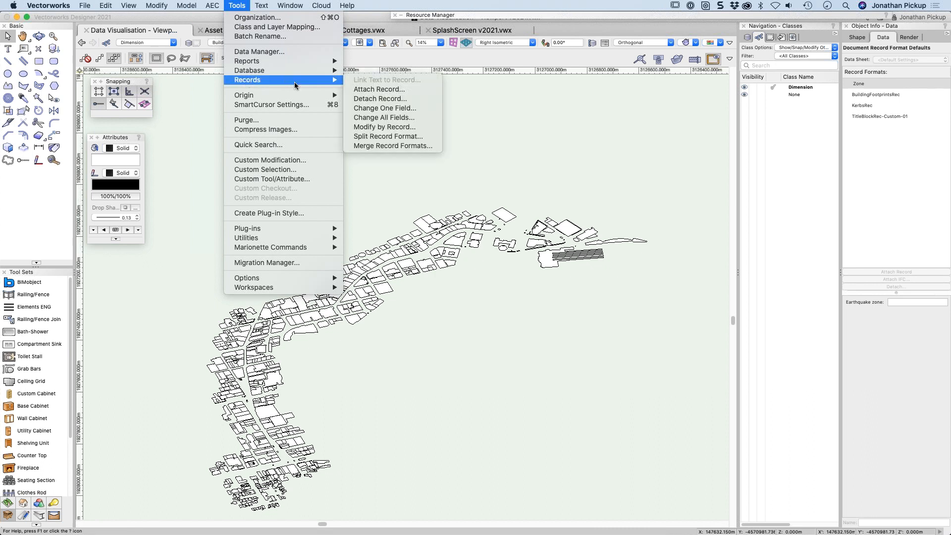
left_click(385, 128)
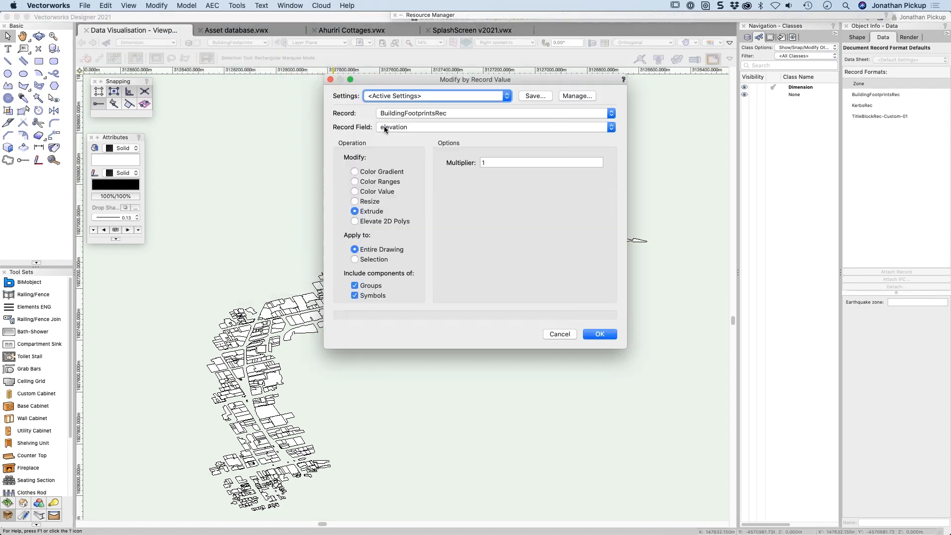
left_click(369, 192)
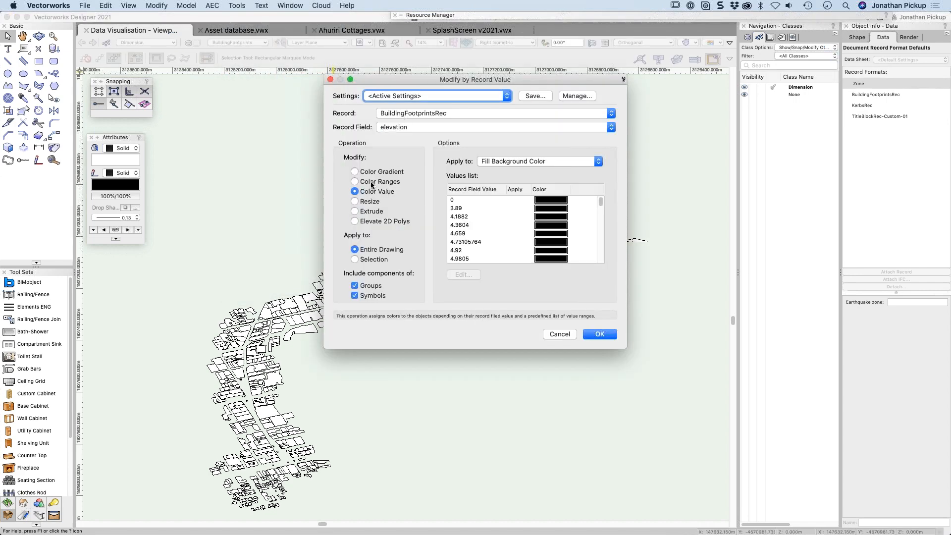
left_click(372, 182)
left_click(374, 172)
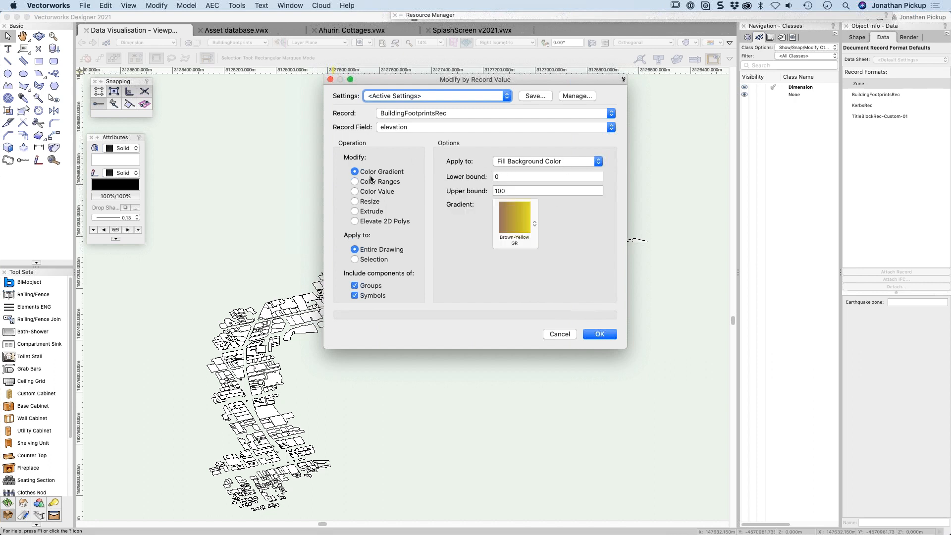
left_click(411, 114)
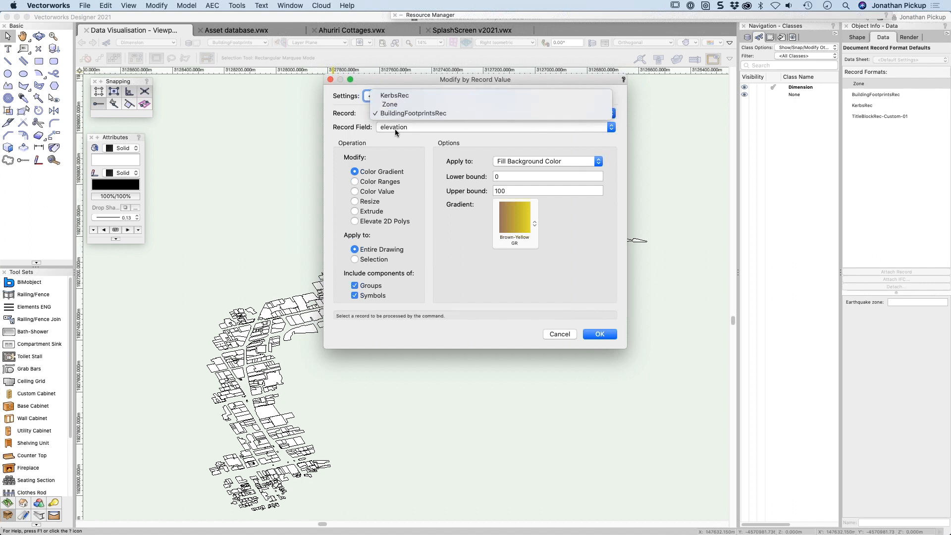
left_click(395, 127)
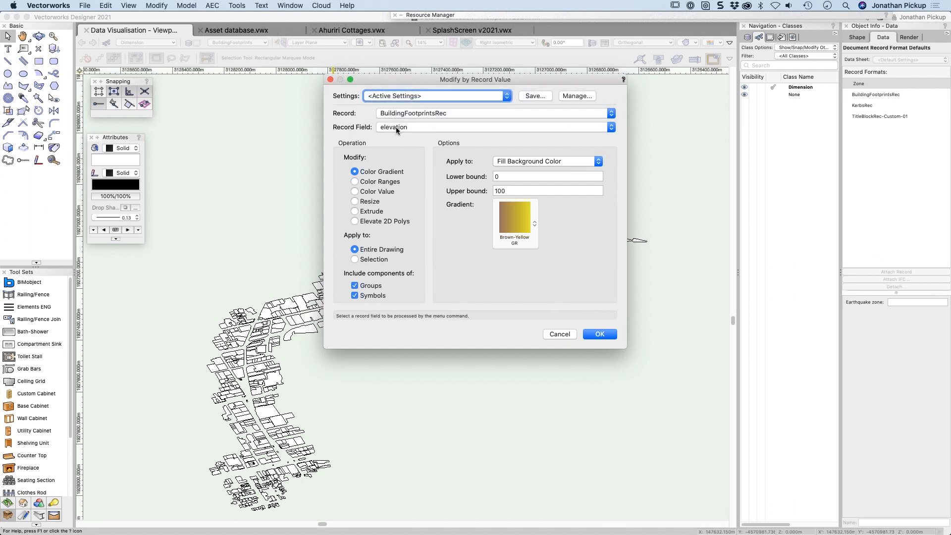
Extrude the footprints in the entire drawing by the BuildingFootprintsRec elevation field with multiplier 1, and show them shaded.
left_click(355, 212)
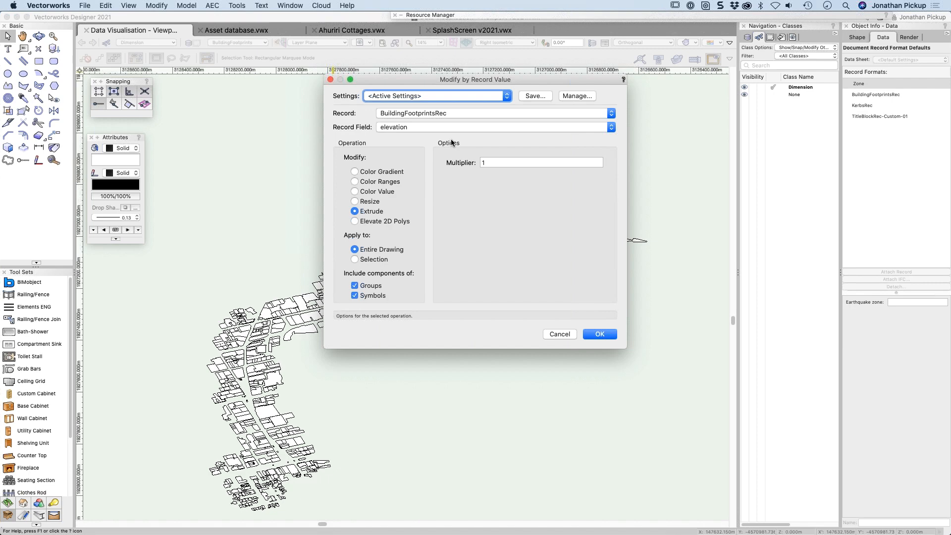
left_click(589, 336)
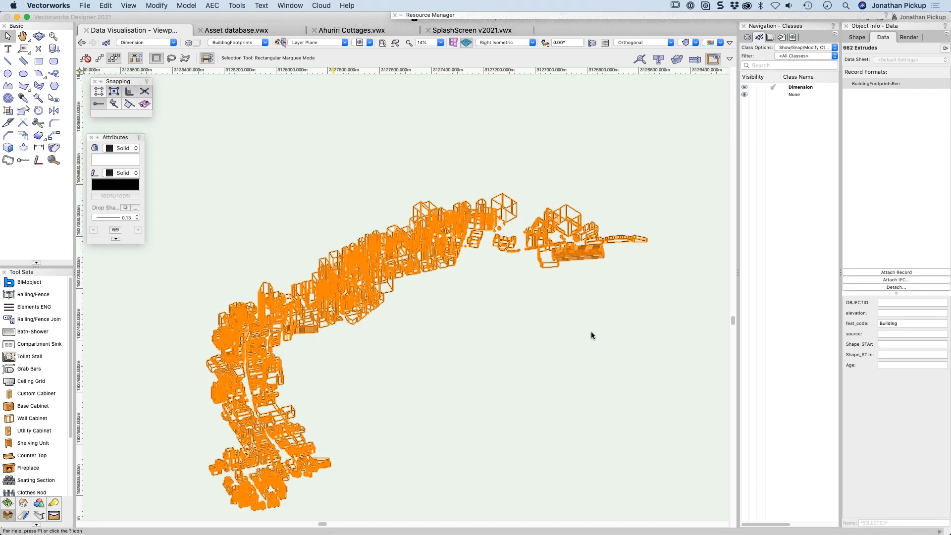
key("super+shift+g")
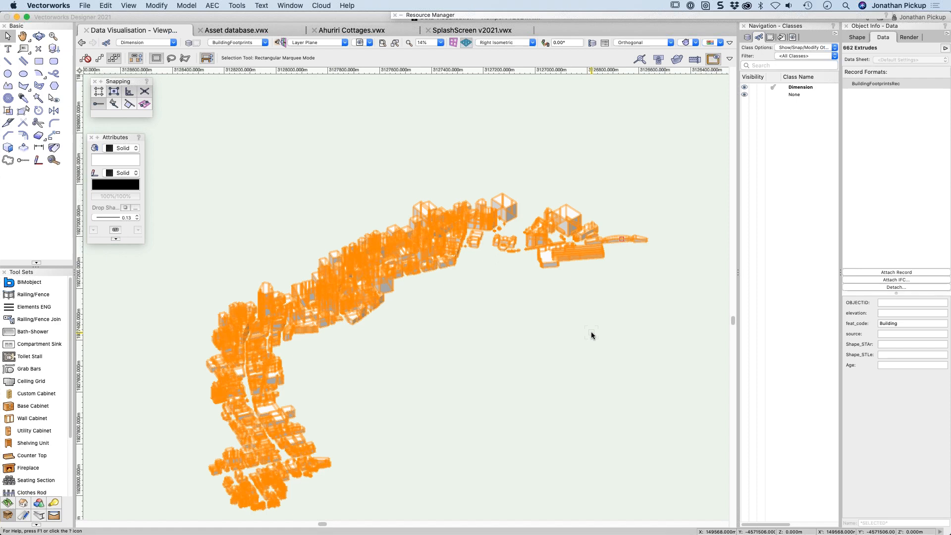
left_click(462, 322)
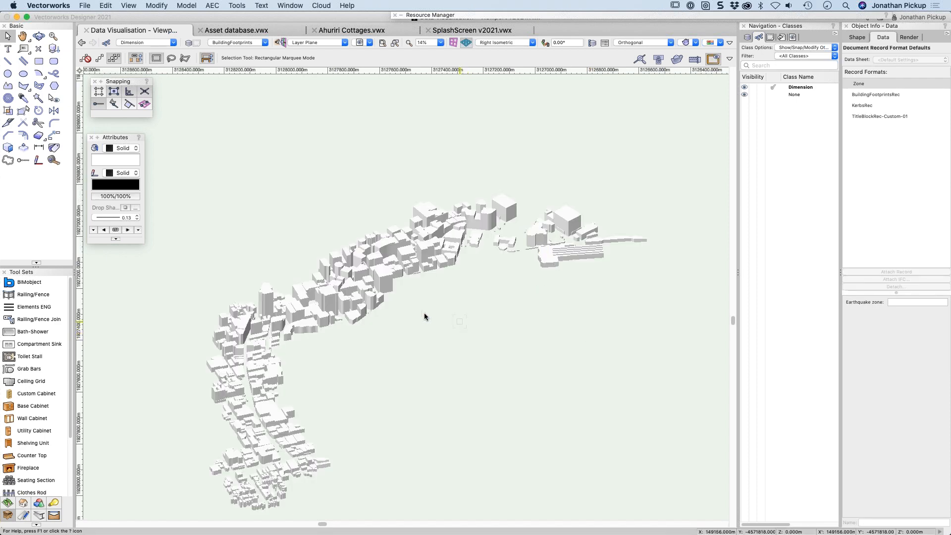
scroll(340, 293, "up", 4)
middle_click_drag(402, 295, 460, 175, "ctrl")
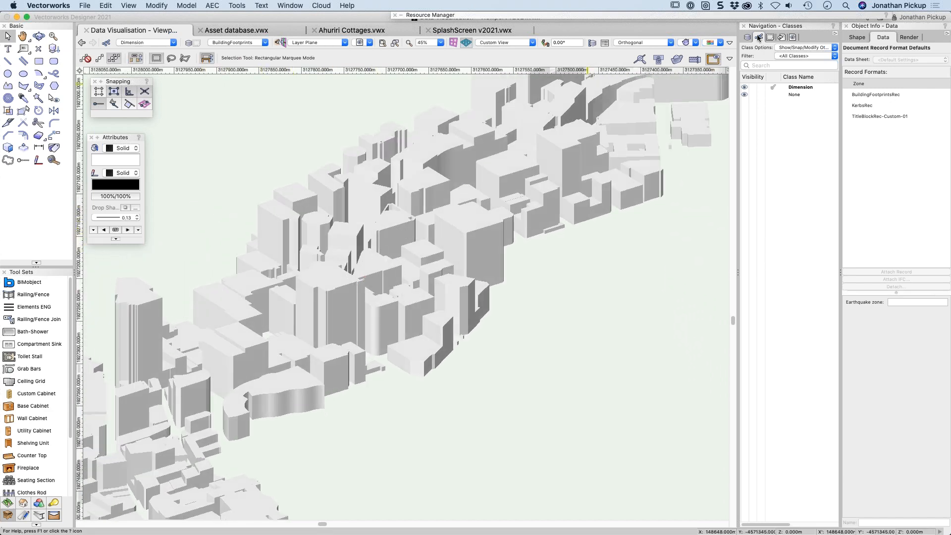
Set the OpenGL rendering options to Very High detail with anti-aliasing and drawn edges.
left_click(696, 42)
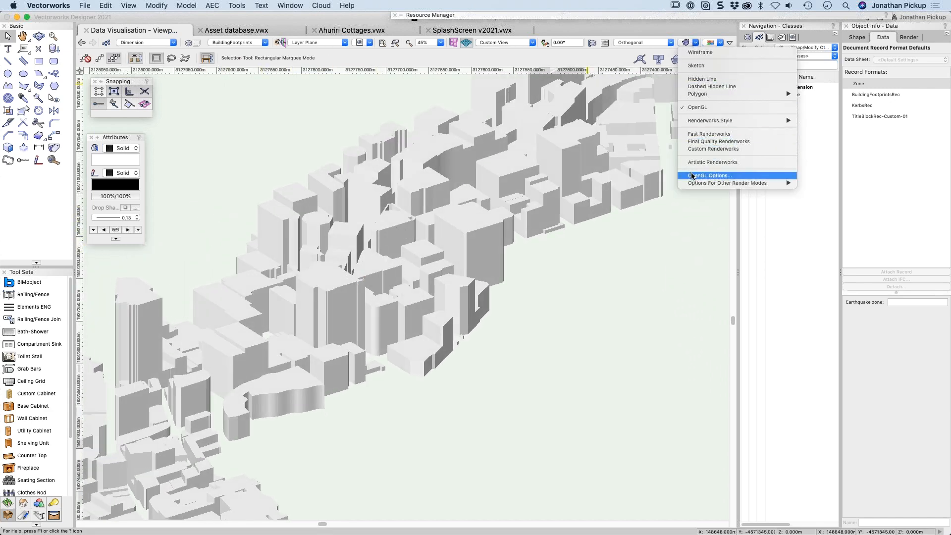
left_click(696, 176)
left_click(482, 113)
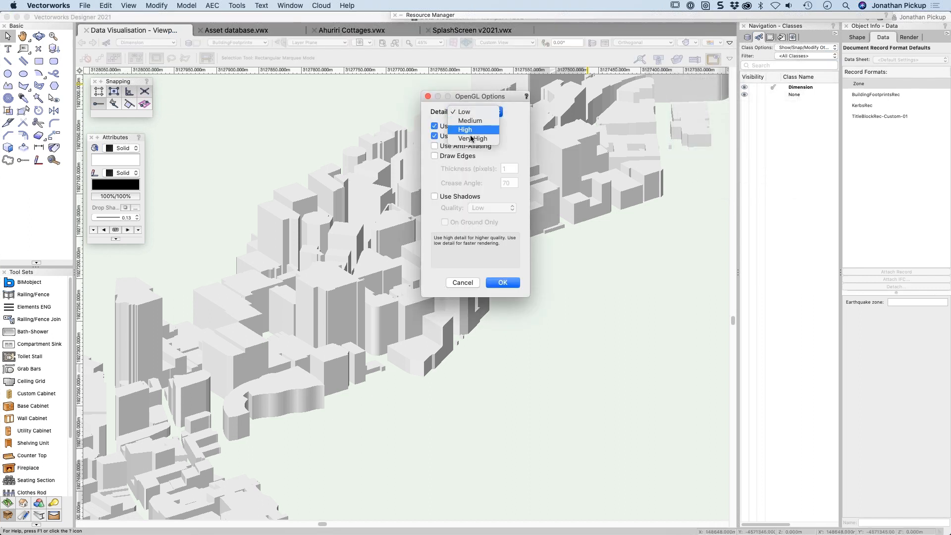
left_click(455, 148)
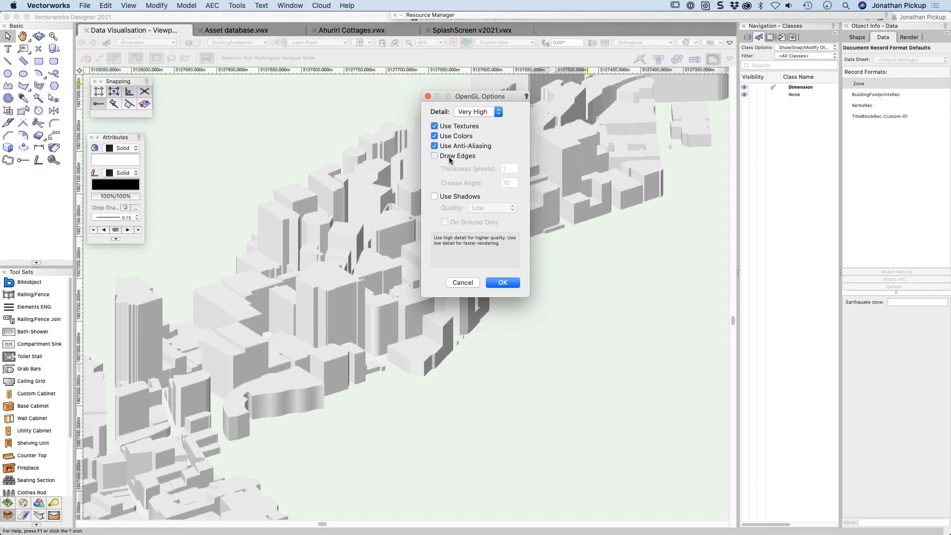
left_click(435, 156)
left_click(510, 281)
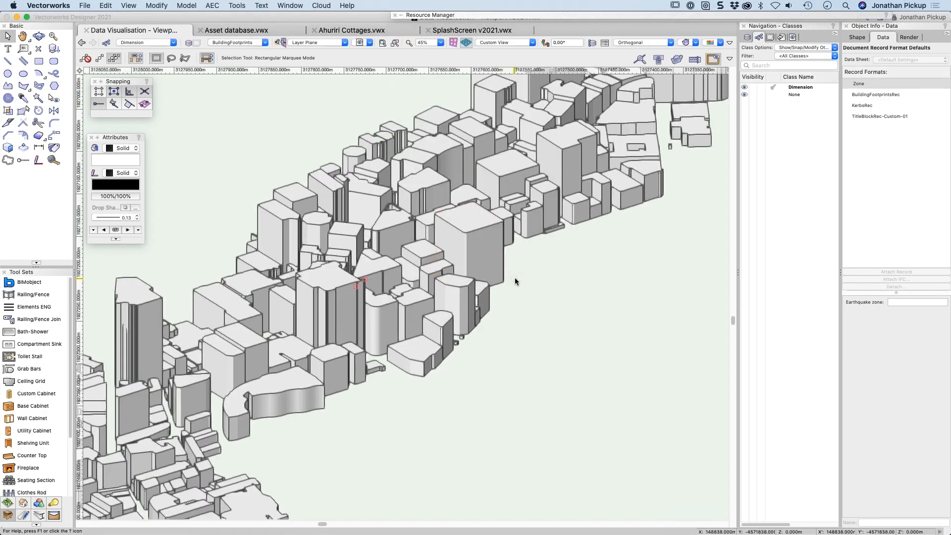
Apply the current document's Earthquake Zone data visualization to the extruded buildings.
middle_click_drag(516, 277, 496, 270)
left_click_drag(496, 270, 527, 331)
middle_click_drag(446, 253, 486, 287, "ctrl")
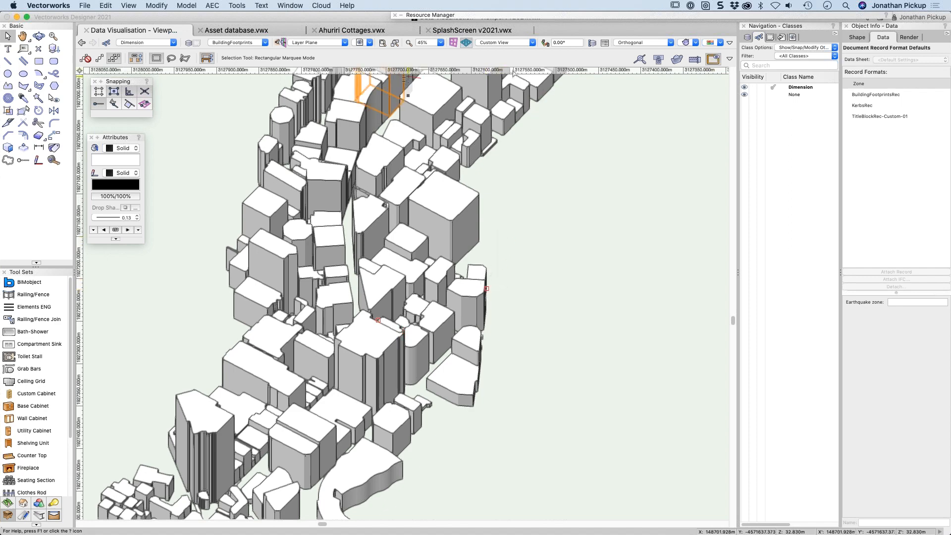
left_click(719, 42)
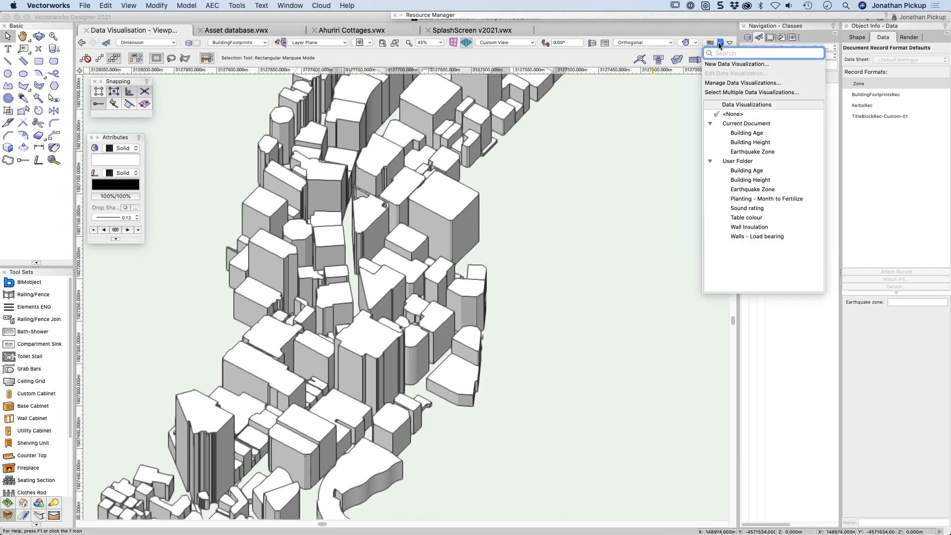
left_click(729, 153)
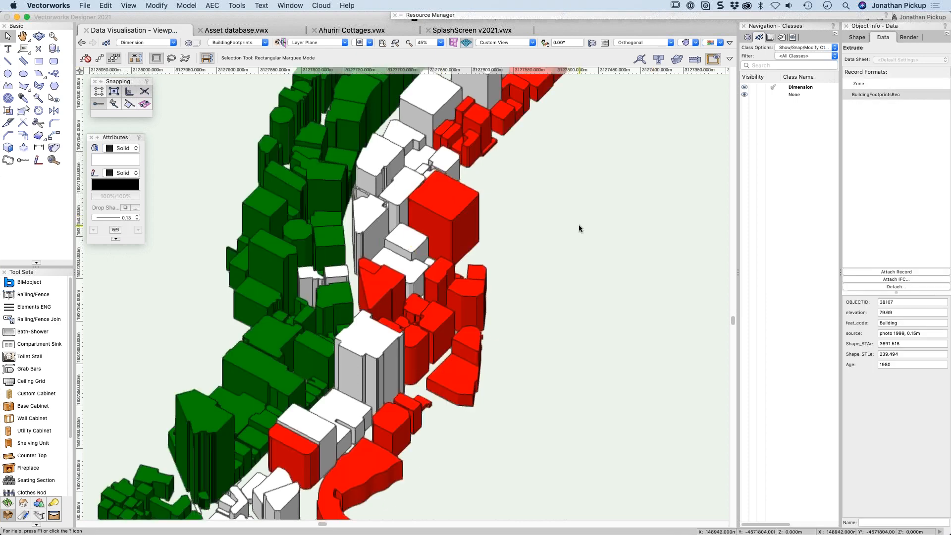
Examine the coloring of the extruded buildings by earthquake zone from several angles, both across the city and up close.
middle_click_drag(585, 204, 652, 272, "ctrl")
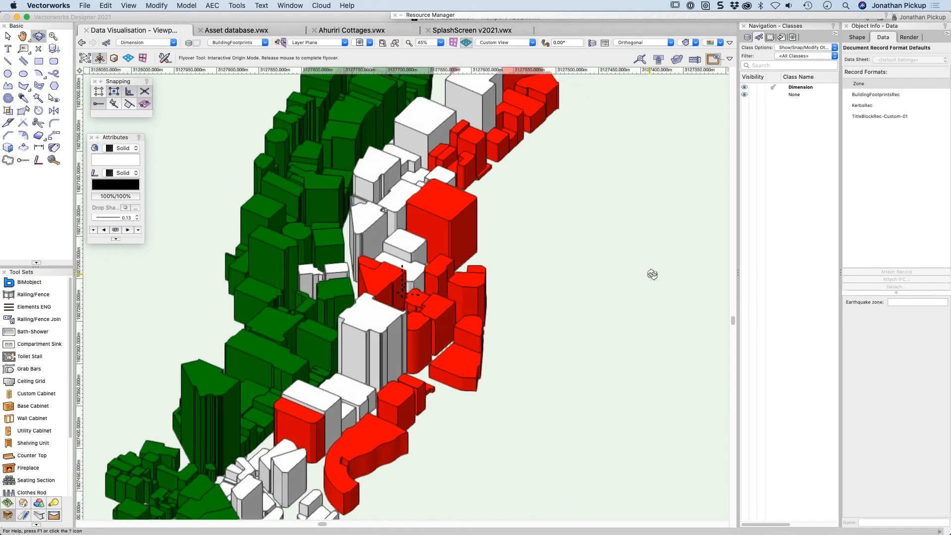
scroll(575, 298, "down", 3)
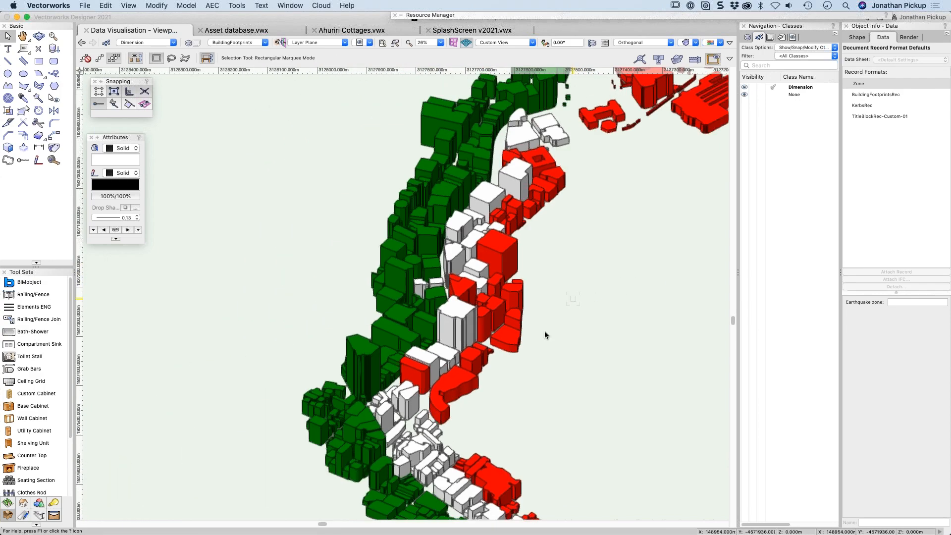
middle_click_drag(528, 342, 490, 291, "ctrl")
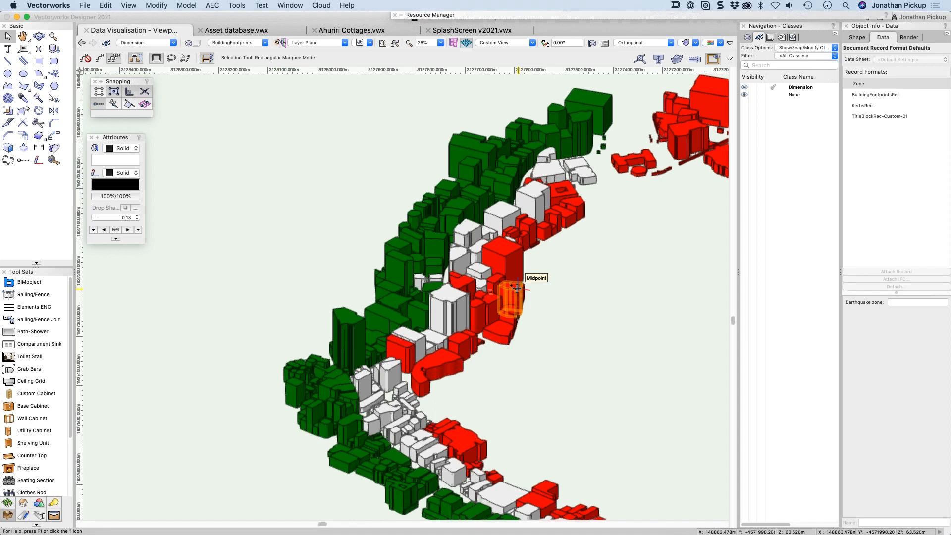
key("shift+c")
left_click_drag(474, 296, 387, 258)
key("x")
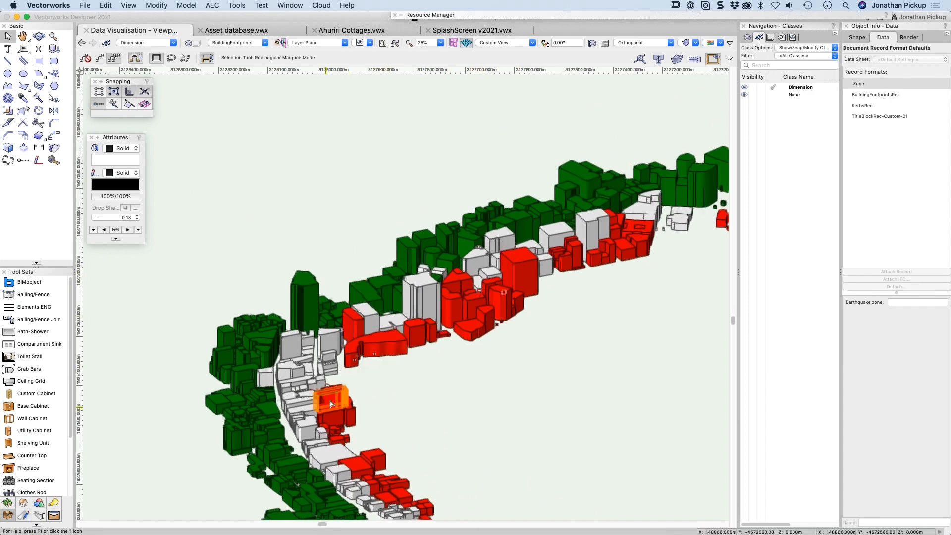
scroll(302, 427, "up", 1)
scroll(301, 425, "up", 3)
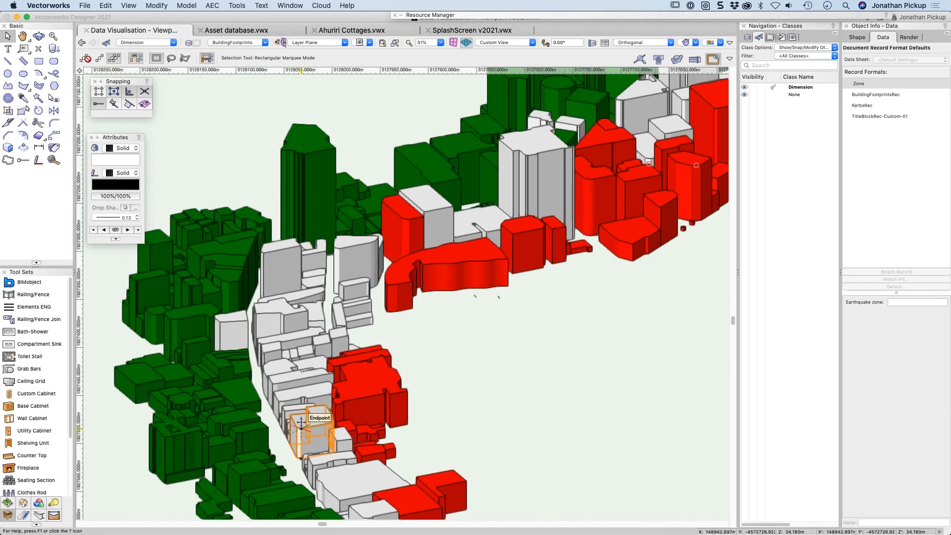
In Top/Plan view, draw an open three-vertex polygon along the street west of the waterfront blocks, bending at the junction.
key("super+5")
middle_click_drag(283, 391, 228, 532)
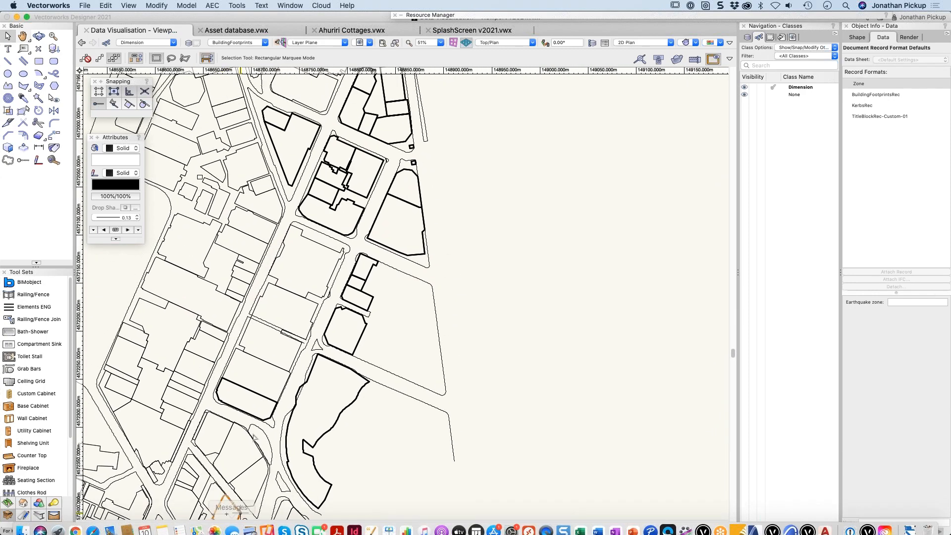
left_click(23, 85)
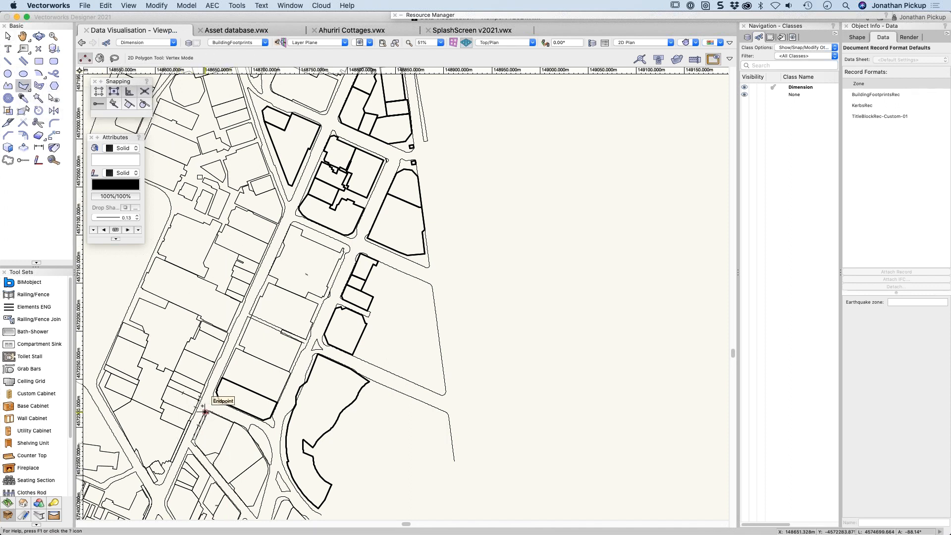
left_click(204, 411)
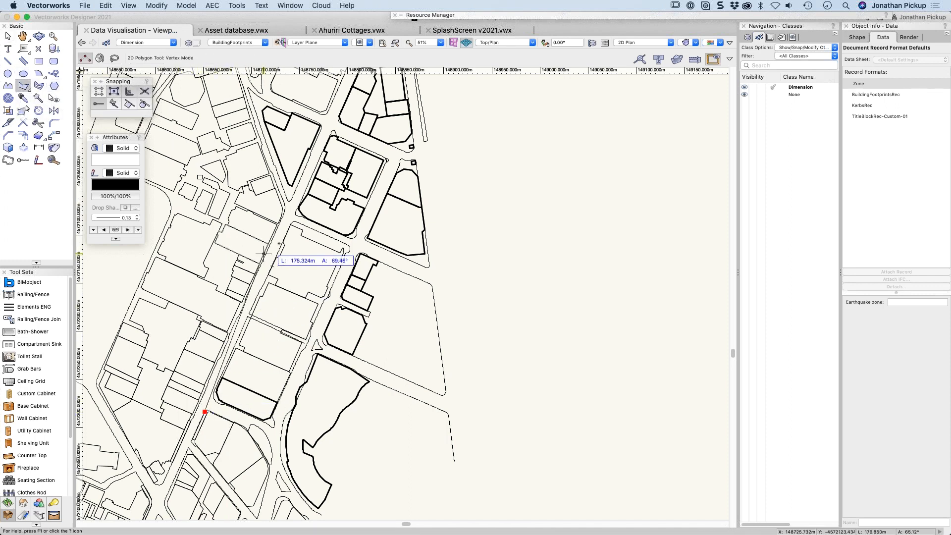
left_click(291, 214)
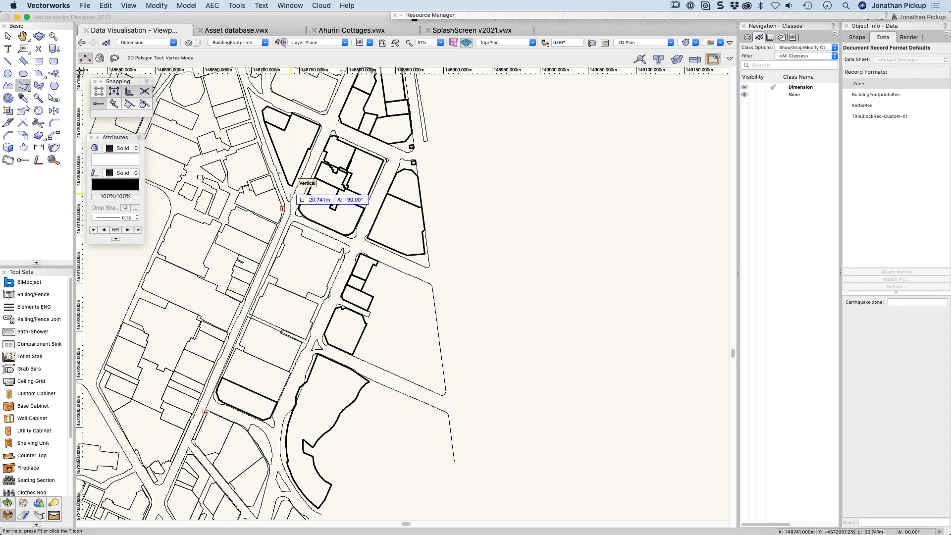
double_click(245, 88)
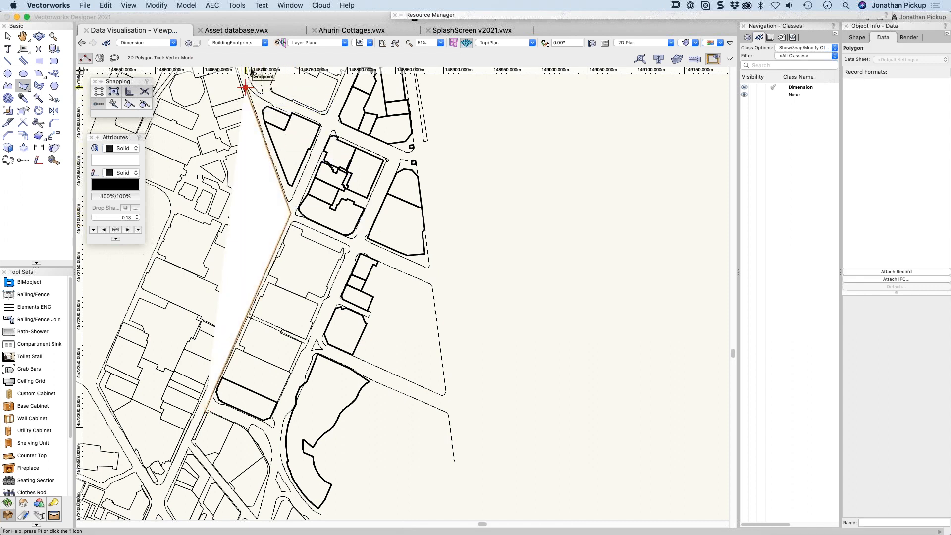
Create a walkthrough animation path from the selected street polygon.
left_click(187, 6)
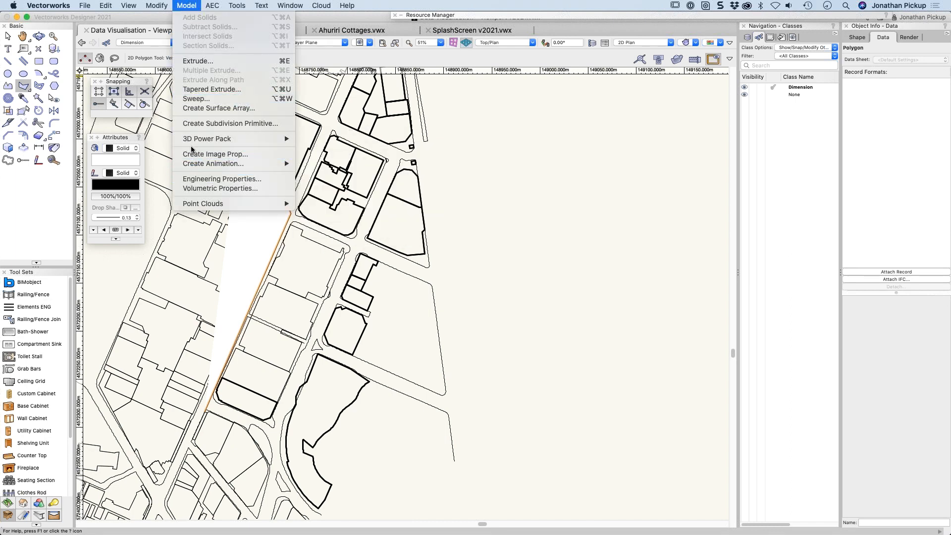
mouse_move(227, 165)
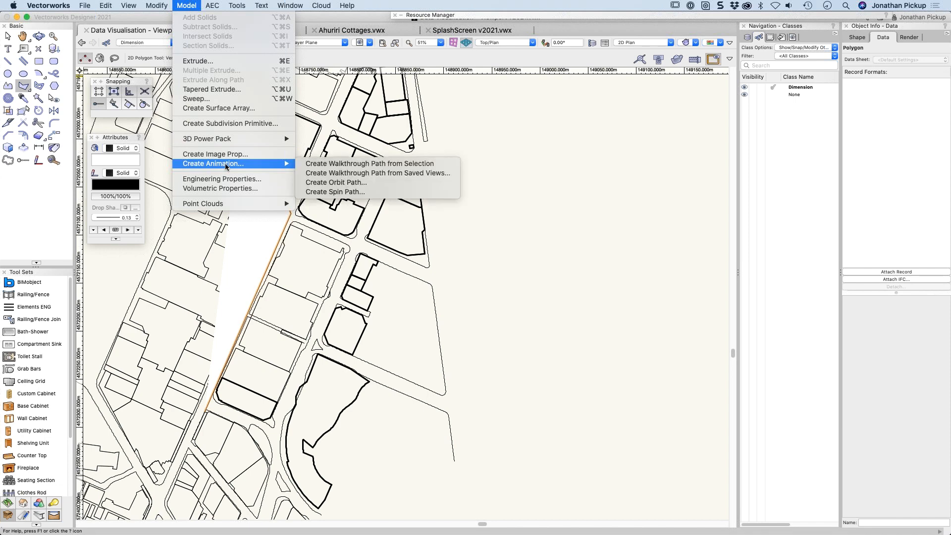
left_click(424, 167)
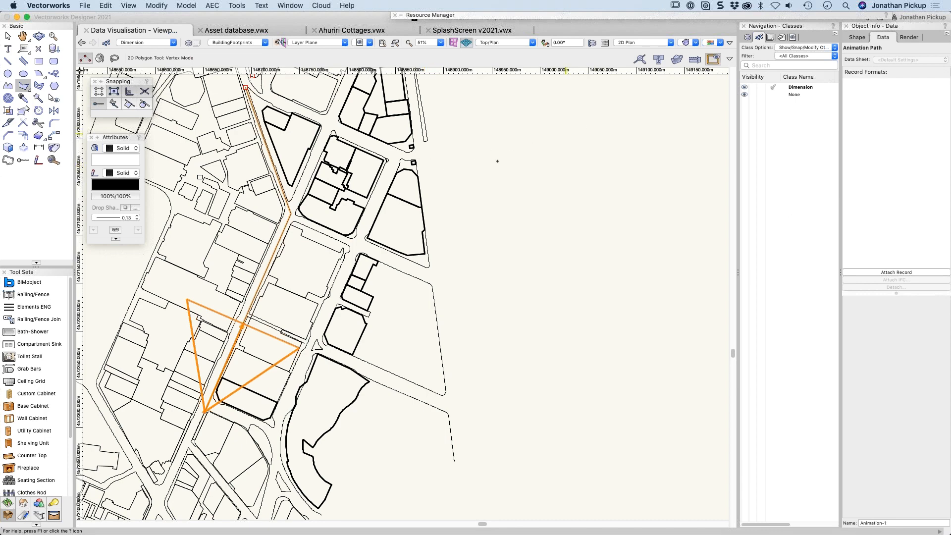
key("x")
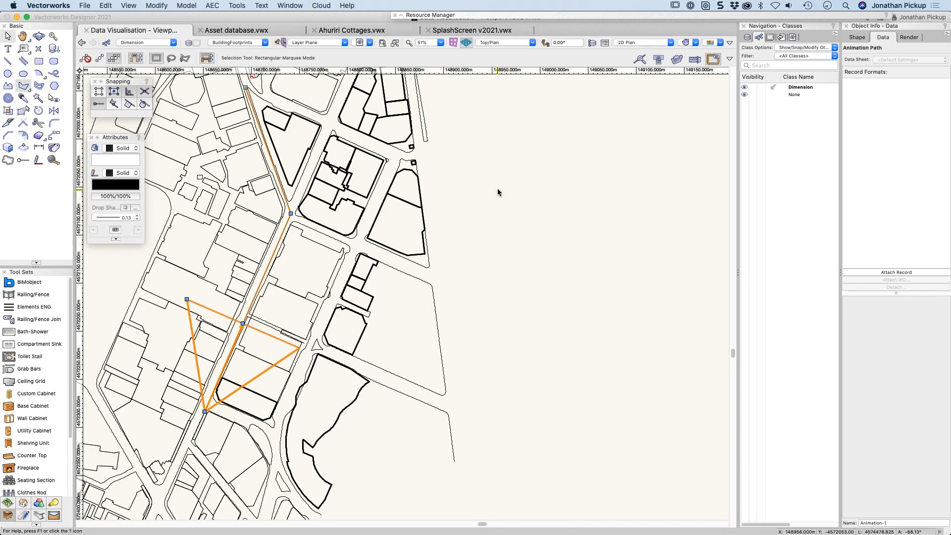
Activate the camera view of the walkthrough path, check the street outlines, and leave the path deselected.
left_click(859, 38)
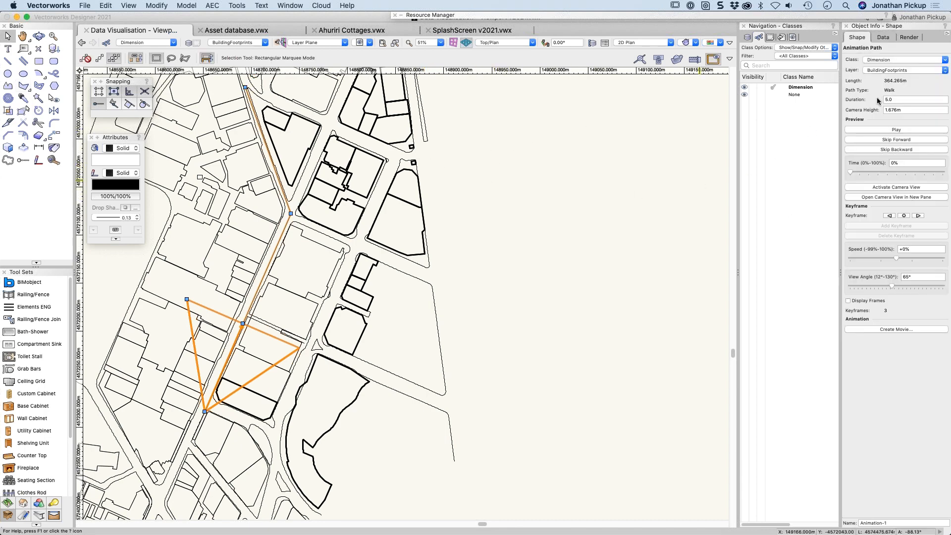
left_click(885, 188)
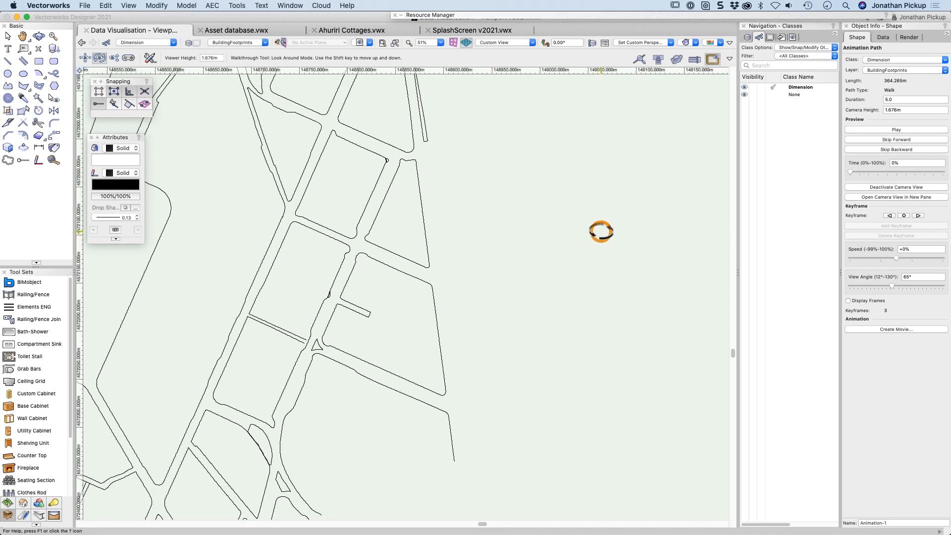
scroll(599, 233, "down", 5)
scroll(599, 234, "up", 5)
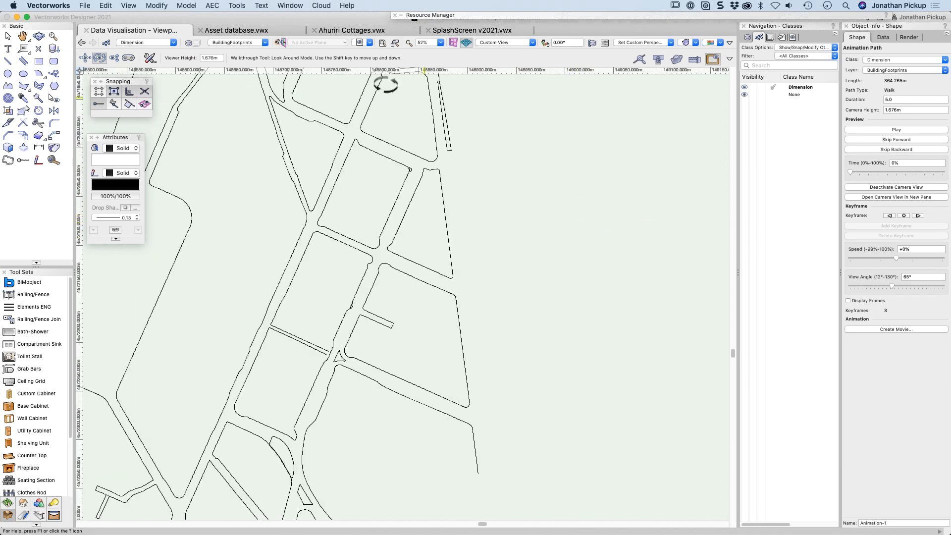
left_click(8, 35)
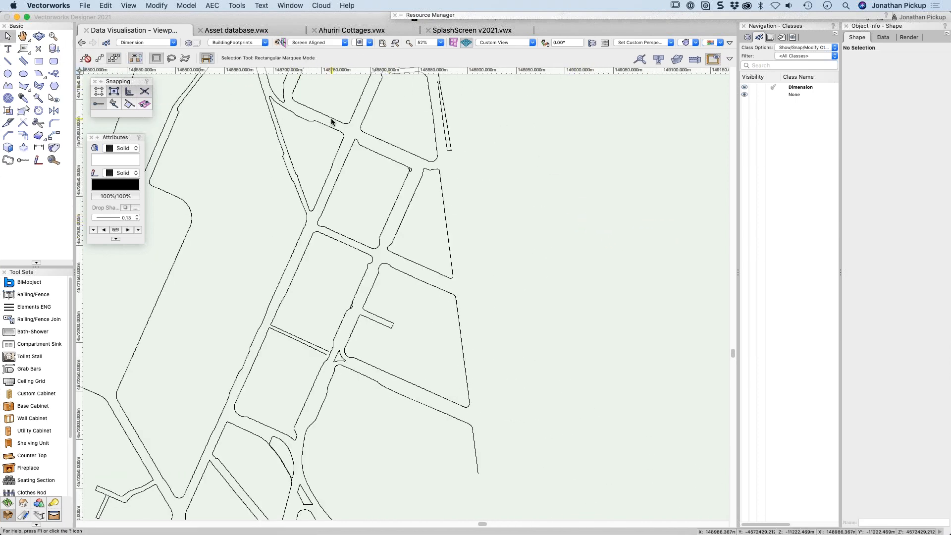
Undo the walkthrough path, the street polygon, the Earthquake Zone visualization and the OpenGL option changes.
key("super+z")
key("super+z")
key("super+z")
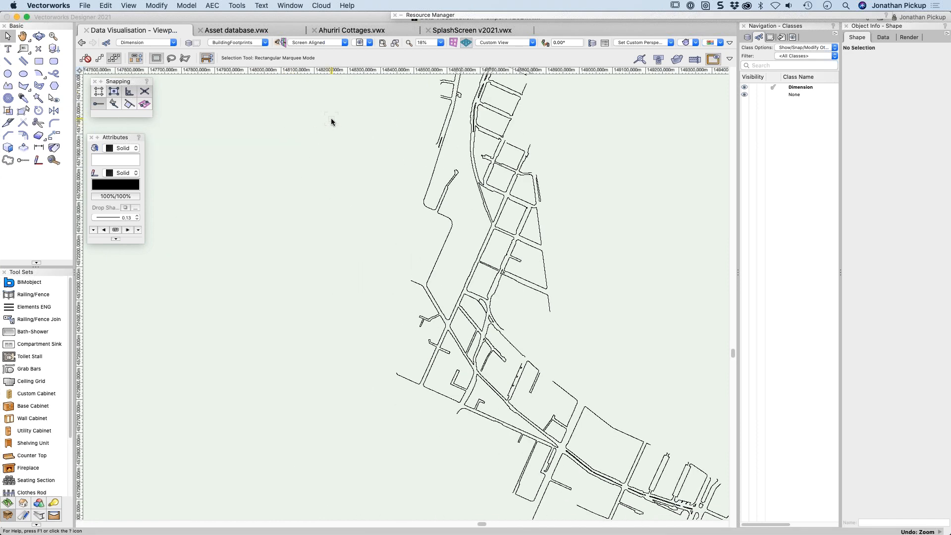
key("super+z")
key("super+z")
key("super+z")
key("super+z")
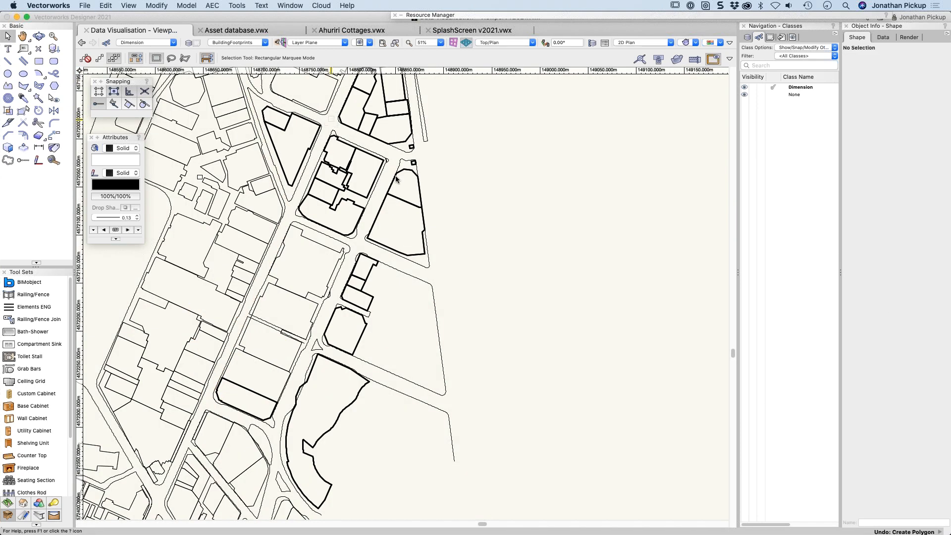
key("super+z")
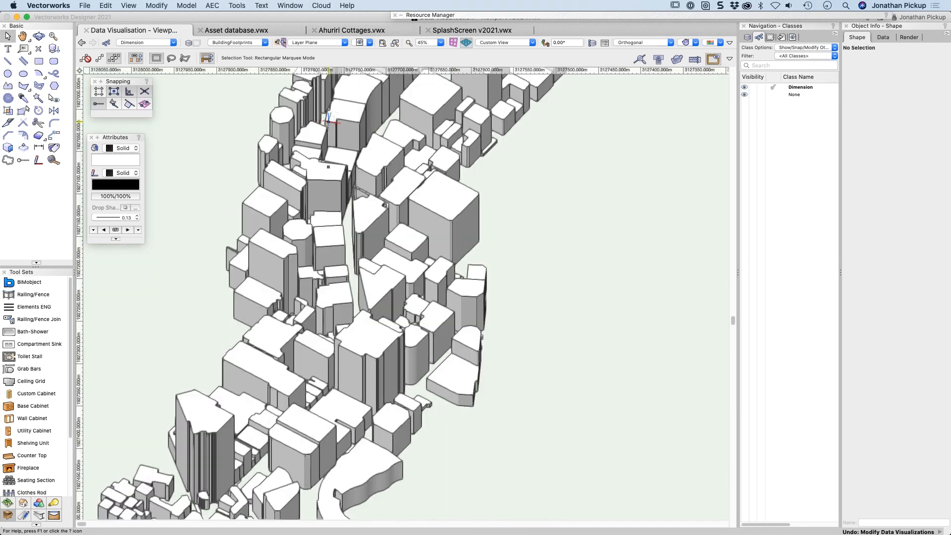
key("super+z")
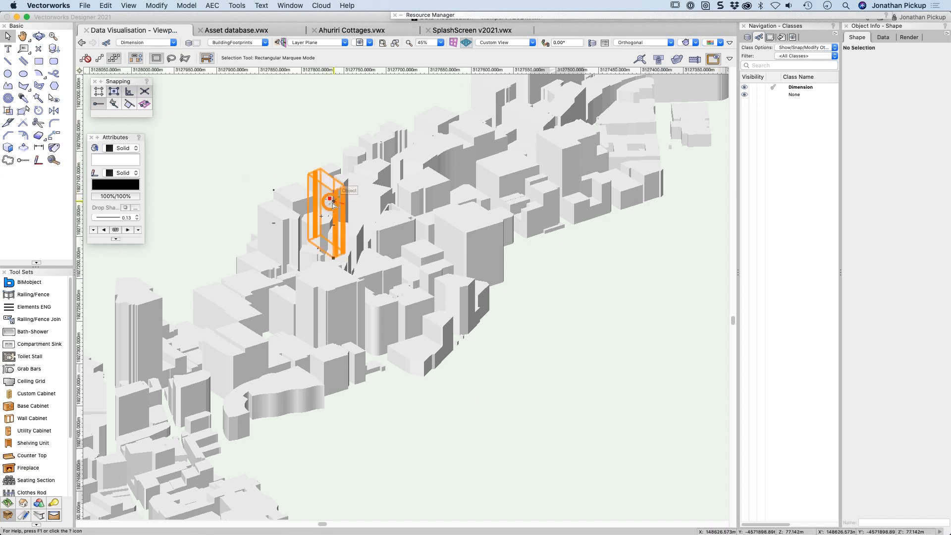
Return the buildings to flat, unextruded footprints and show the whole city in a Right Isometric view.
left_click(331, 198)
left_click(595, 268)
middle_click_drag(581, 265, 434, 94, "super")
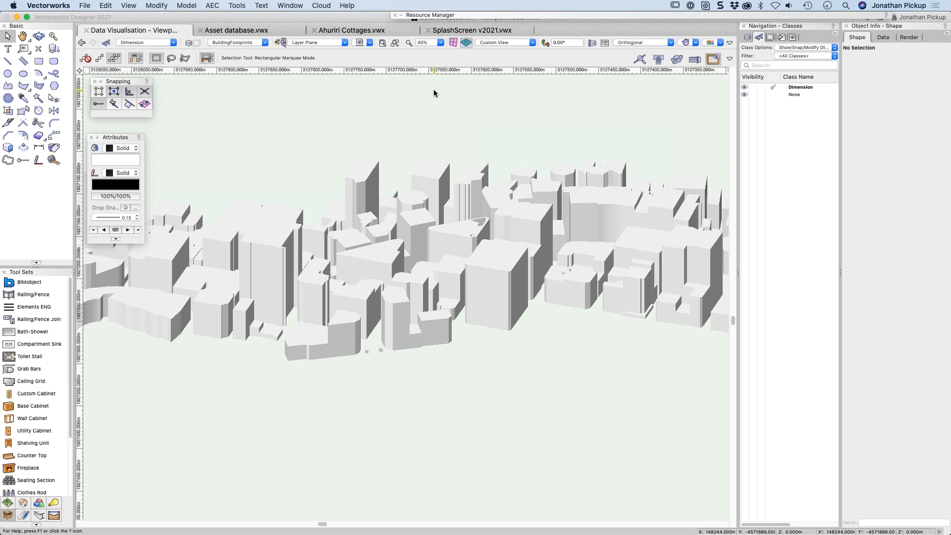
key("3")
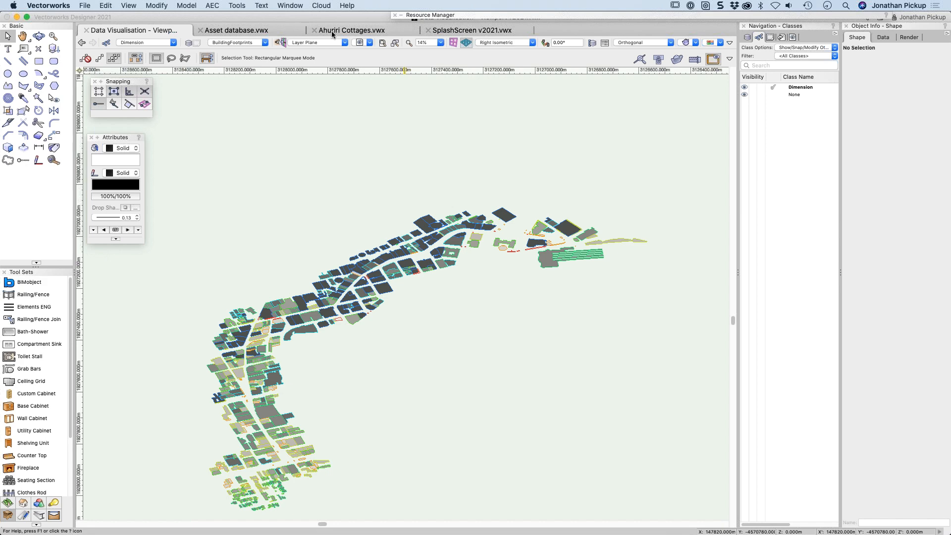
Switch to the Asset database drawing and apply the current document's Planting - Month to Fertilize visualization to the plants outside the building.
left_click(252, 30)
middle_click_drag(505, 103, 7, 159)
scroll(191, 163, "down", 2)
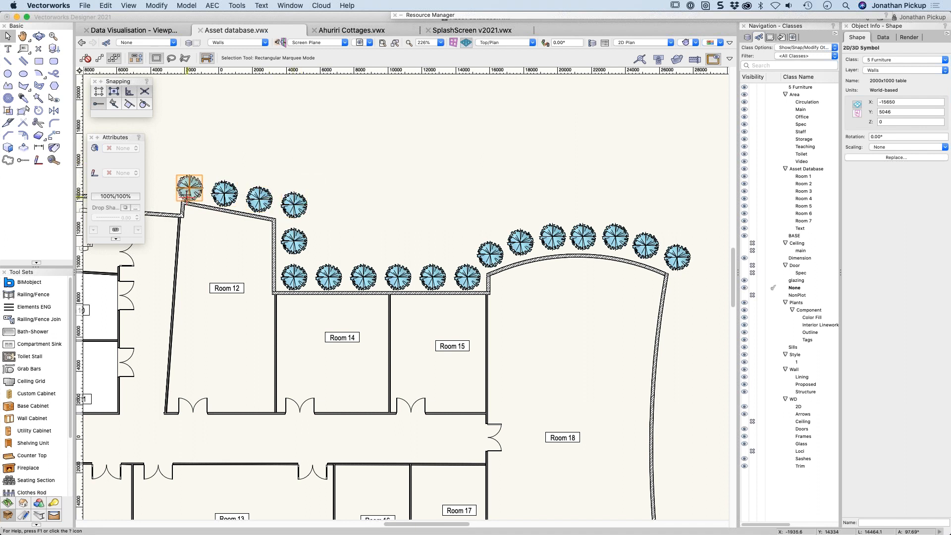
left_click(219, 167)
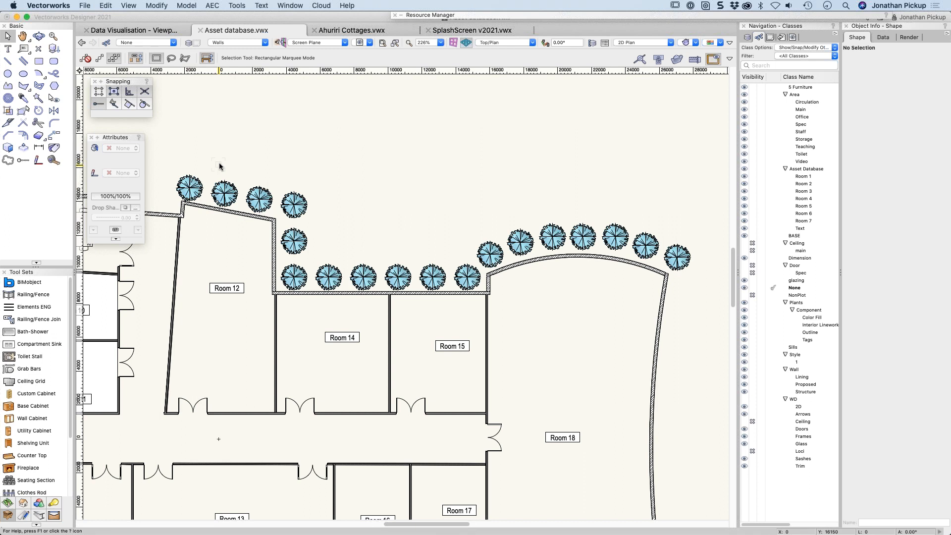
left_click(719, 44)
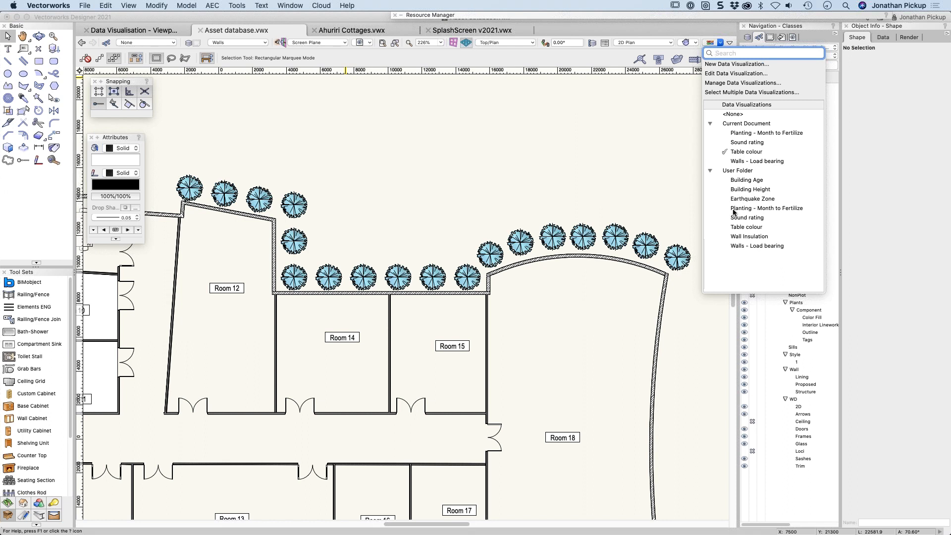
left_click(732, 133)
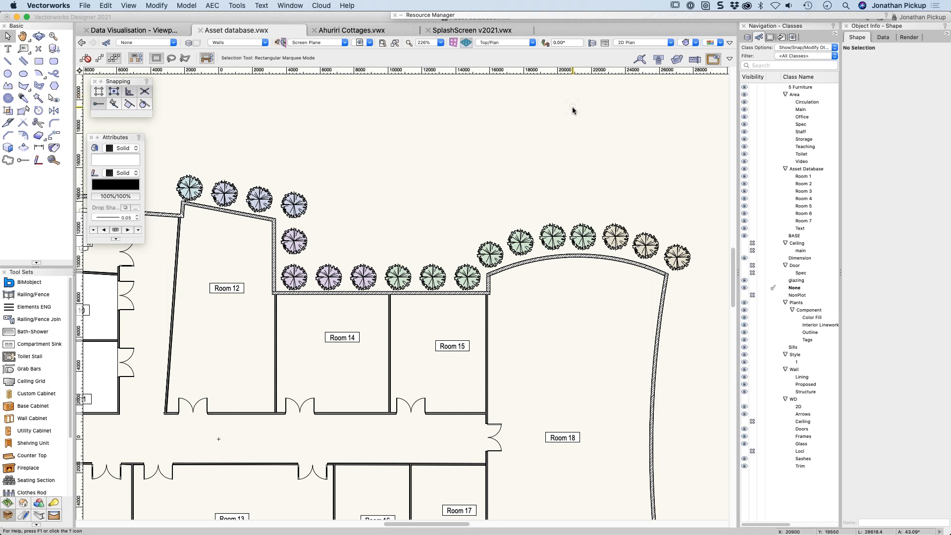
Open the current Planting - Month to Fertilize visualization for editing and auto-color its month values.
left_click(715, 42)
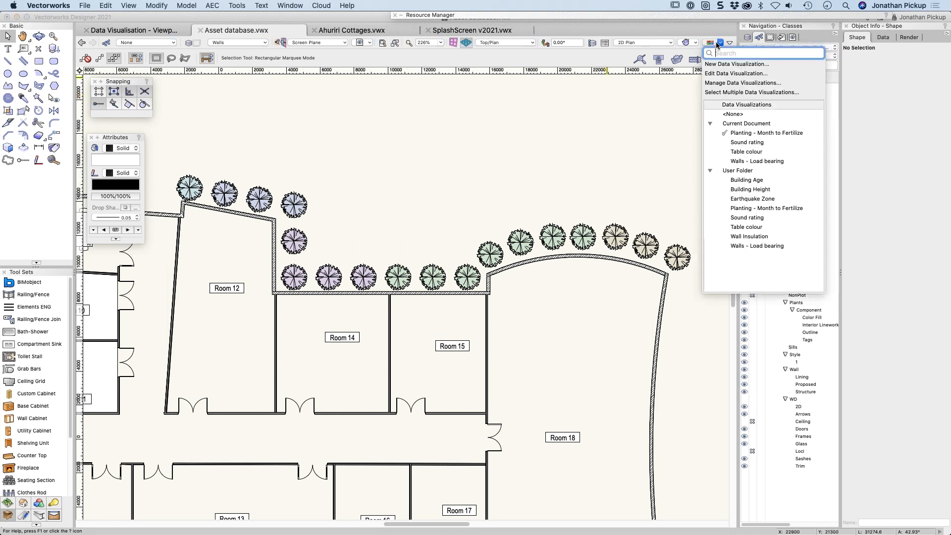
left_click(719, 74)
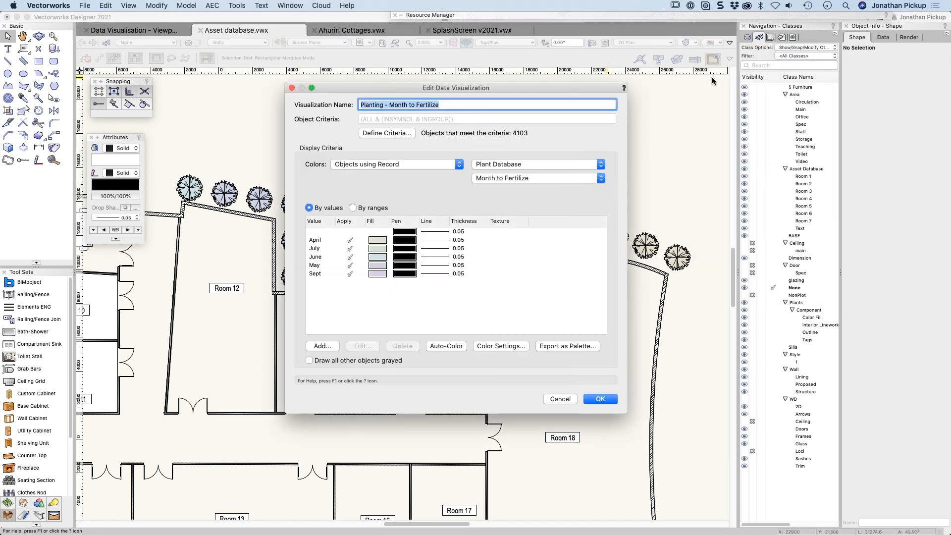
left_click(378, 242)
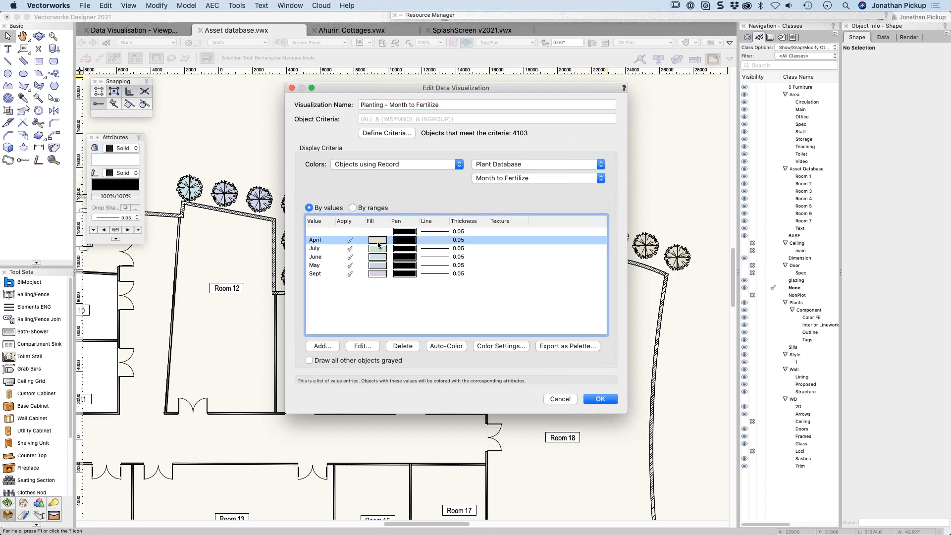
left_click(442, 345)
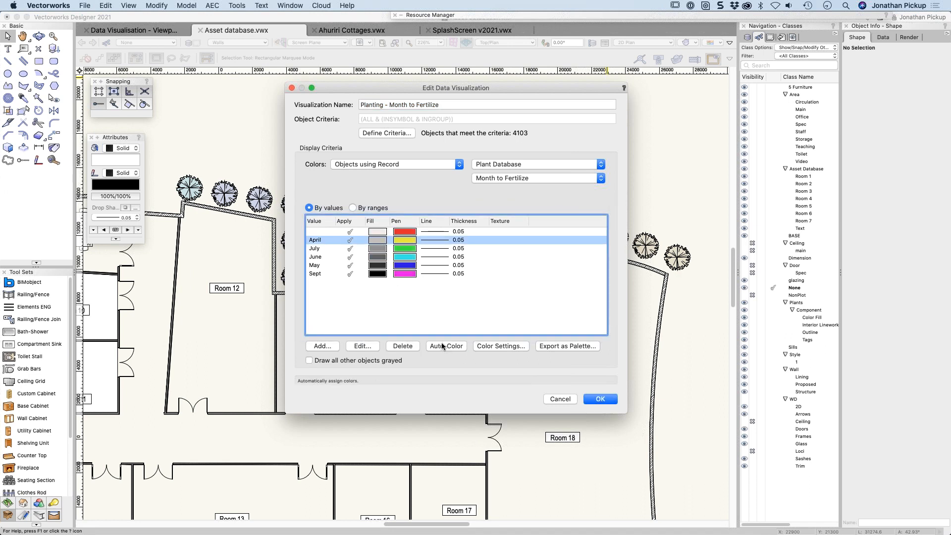
Set the auto-color fill range to start at white and end at red, and reapply auto-coloring to the months.
left_click(497, 346)
left_click(379, 179)
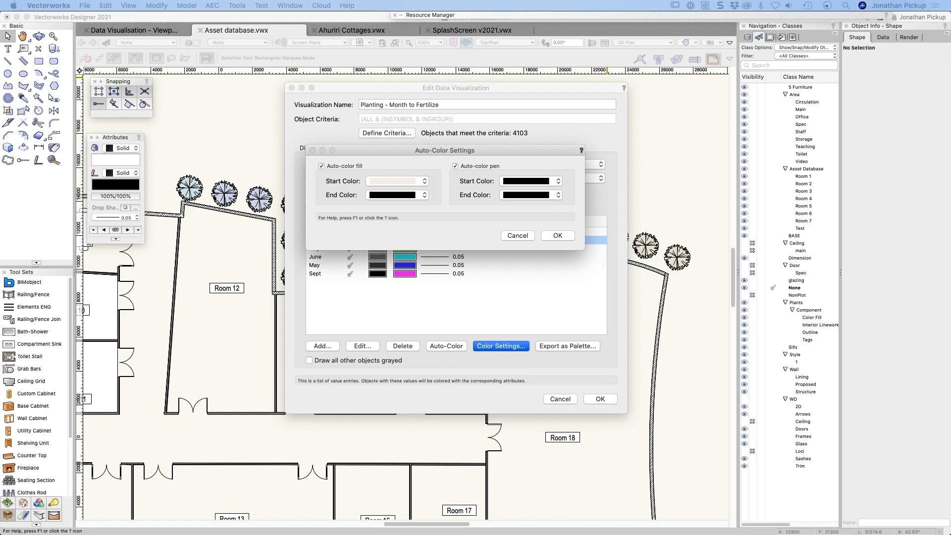
left_click(360, 168)
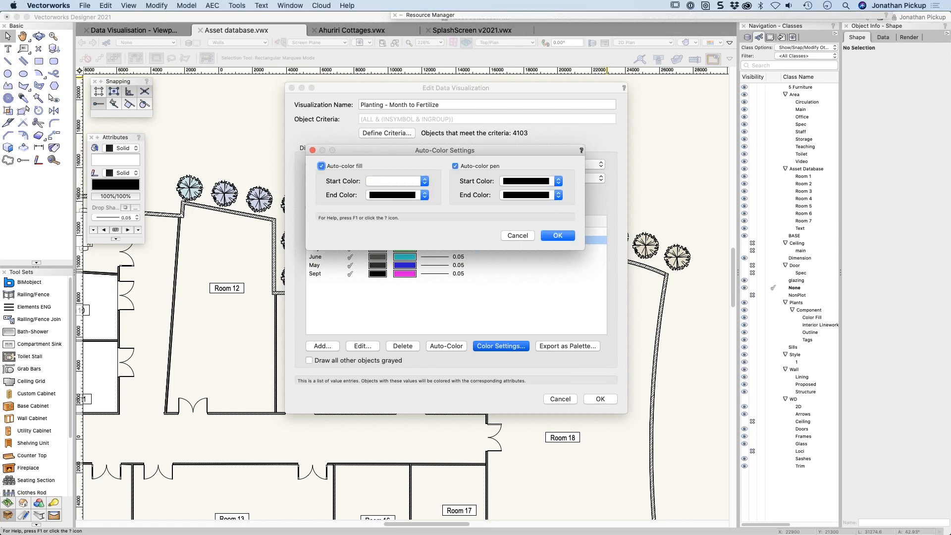
left_click(379, 196)
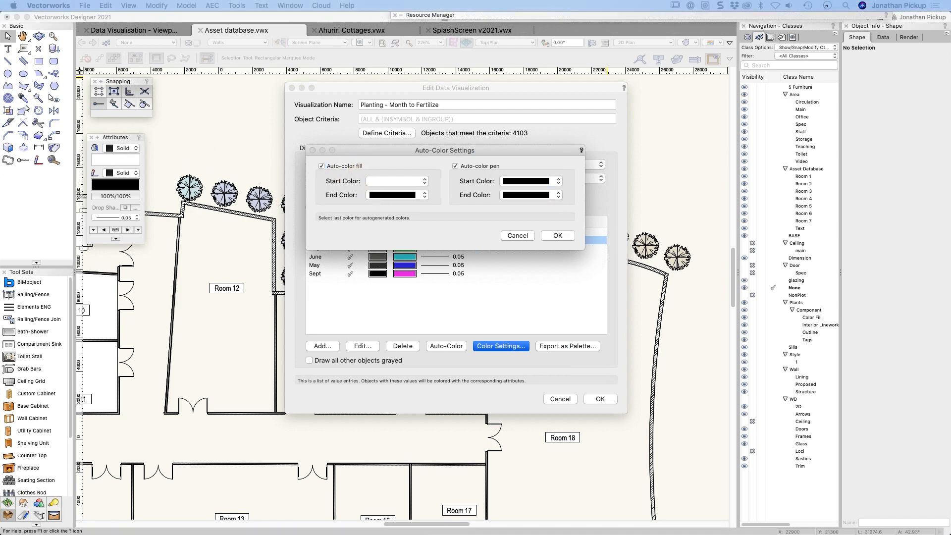
left_click(375, 188)
left_click(558, 235)
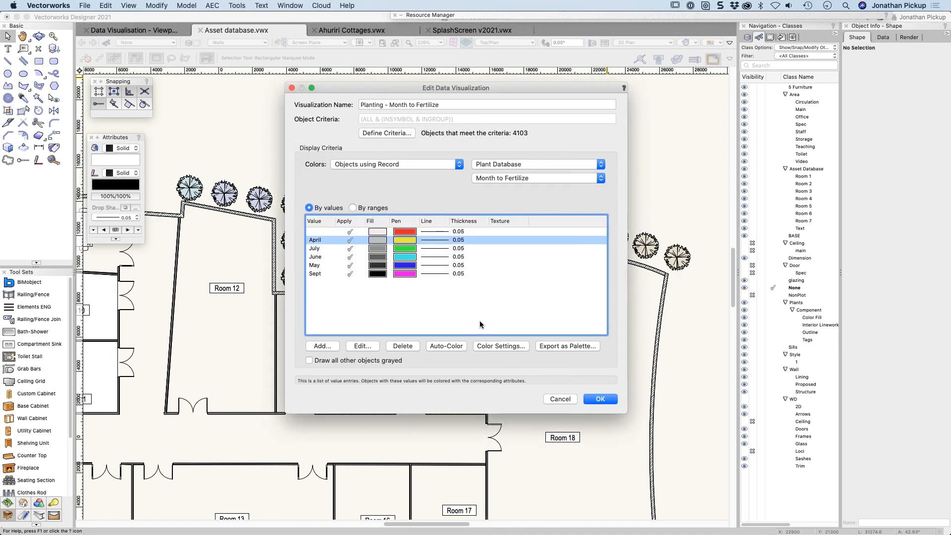
left_click(447, 345)
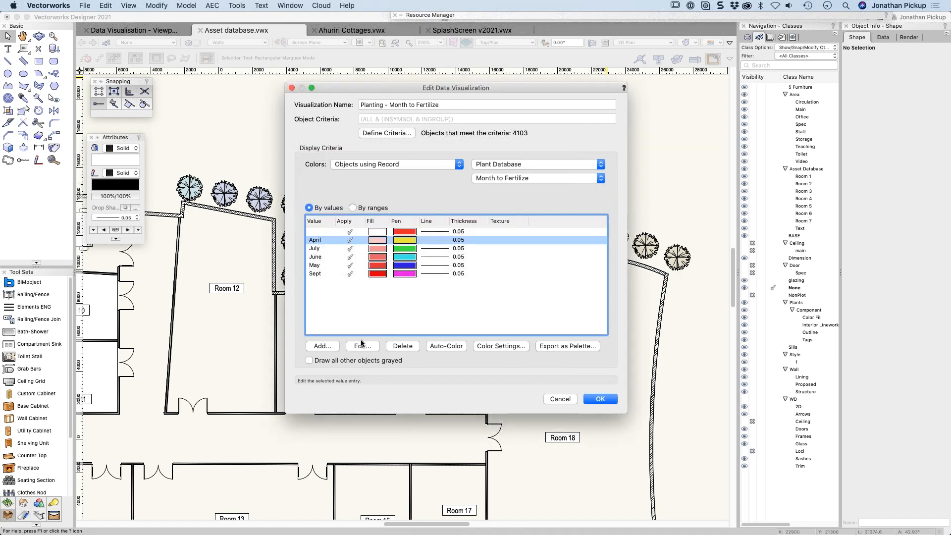
Change the auto-color fill start color to cyan, recolor the months, and save the visualization.
left_click(478, 346)
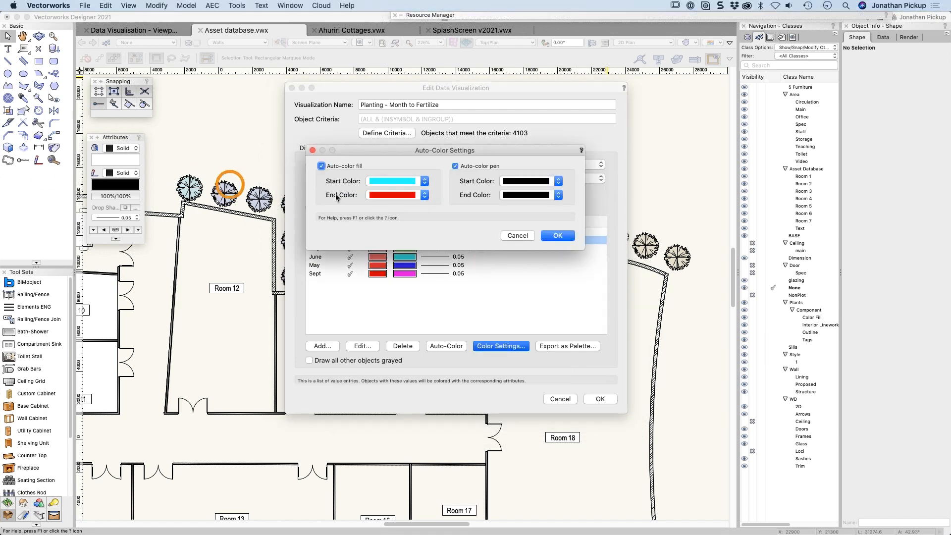
left_click(556, 236)
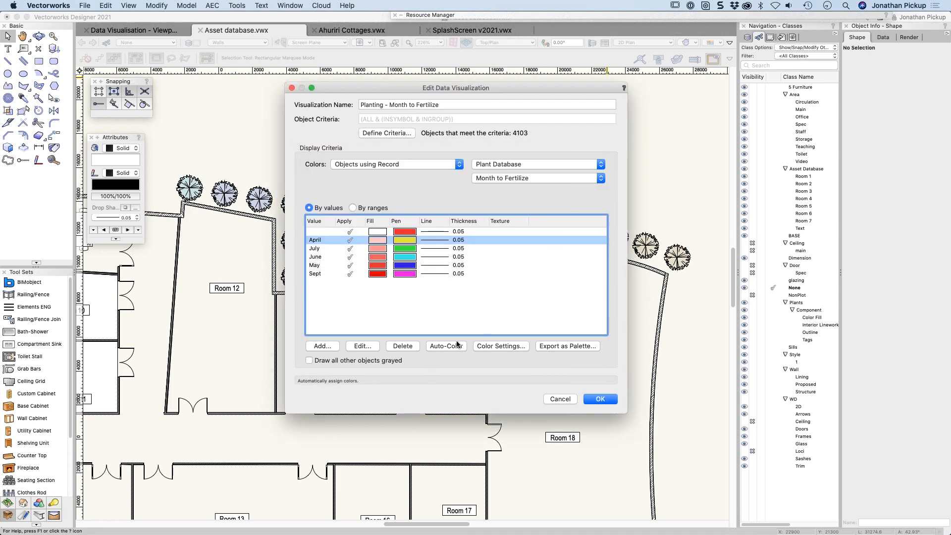
left_click(445, 346)
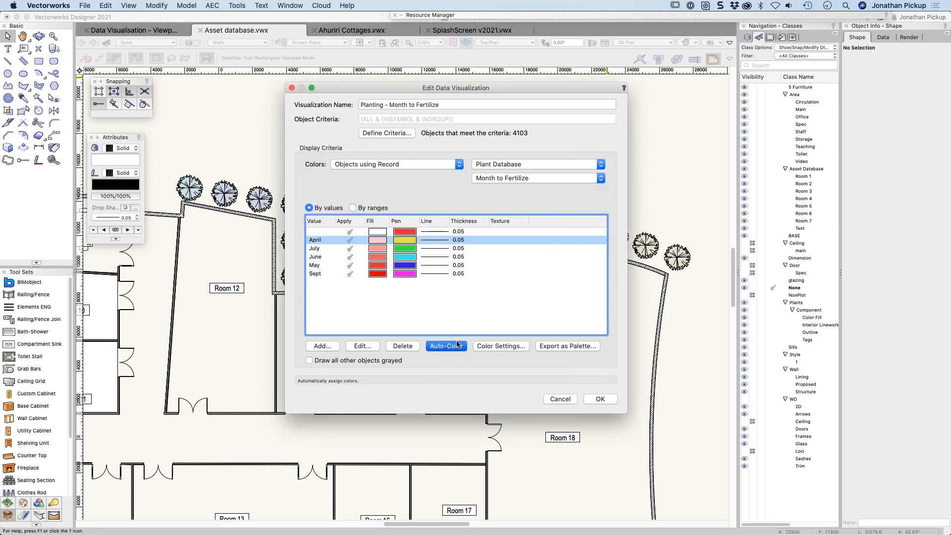
left_click(600, 399)
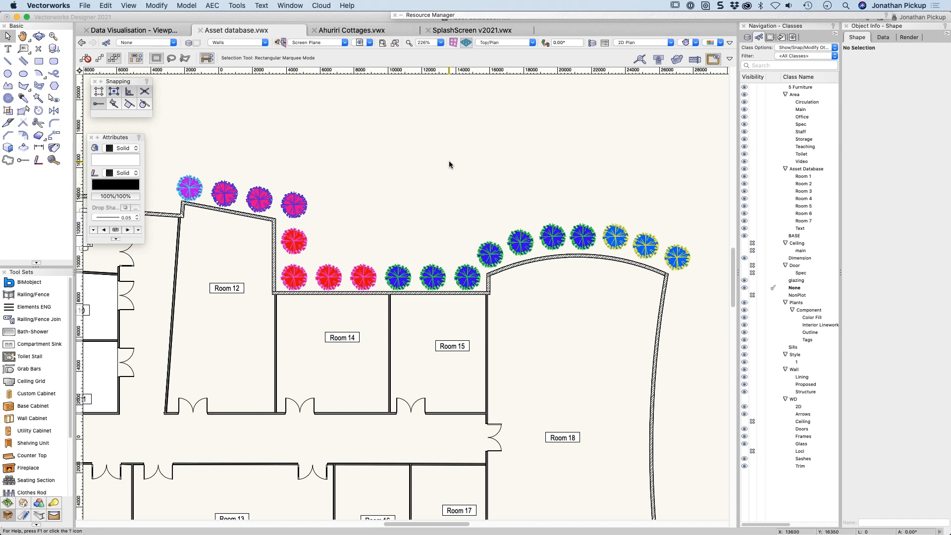
Remove the data visualization from the floor plan by setting it to <None>.
scroll(415, 167, "down", 5)
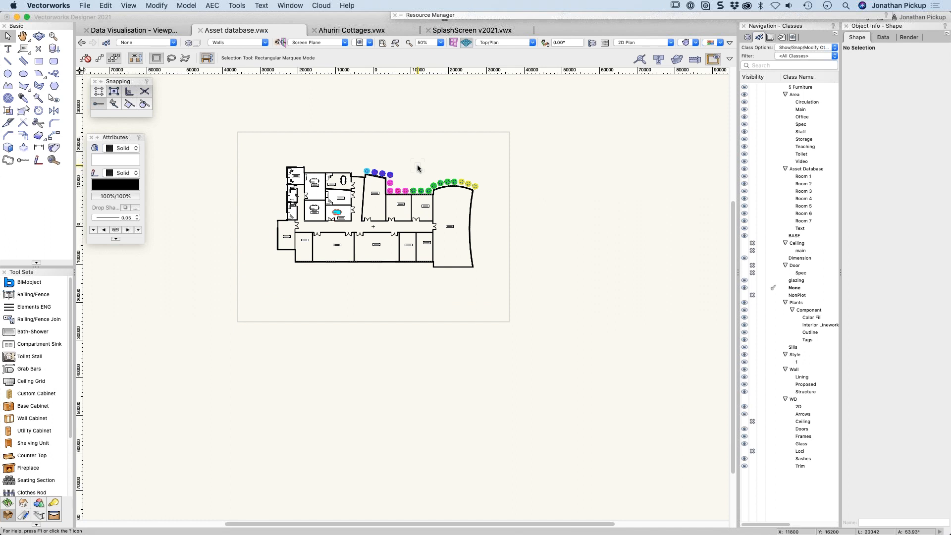
middle_click_drag(463, 179, 439, 216)
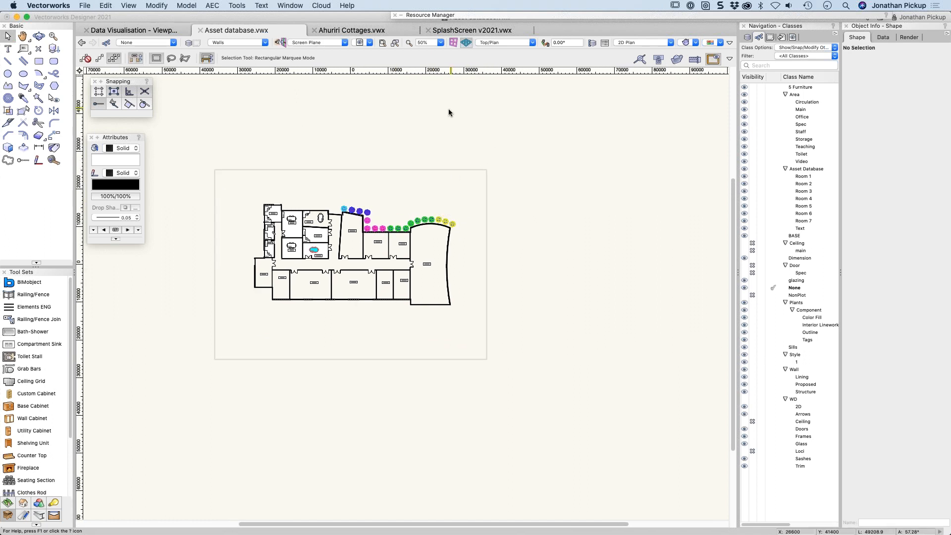
key("c")
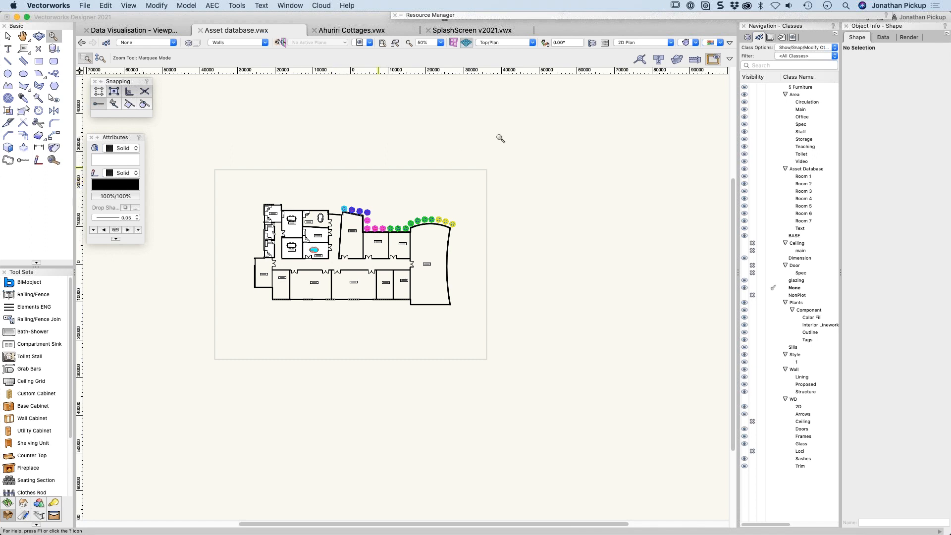
left_click(708, 43)
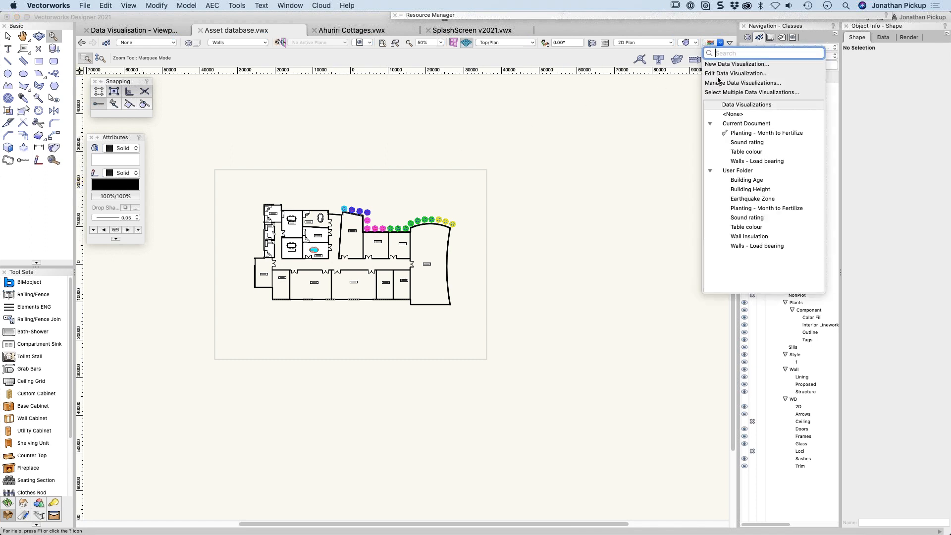
left_click(719, 114)
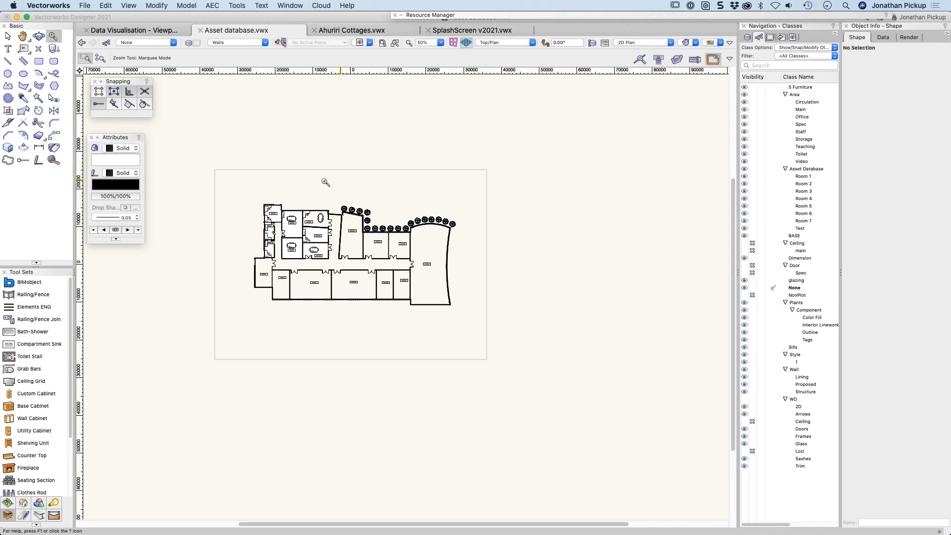
Draw a rectangle about 34800 by 14800 mm around the plants and create a viewport from it on a new sheet layer.
key("4")
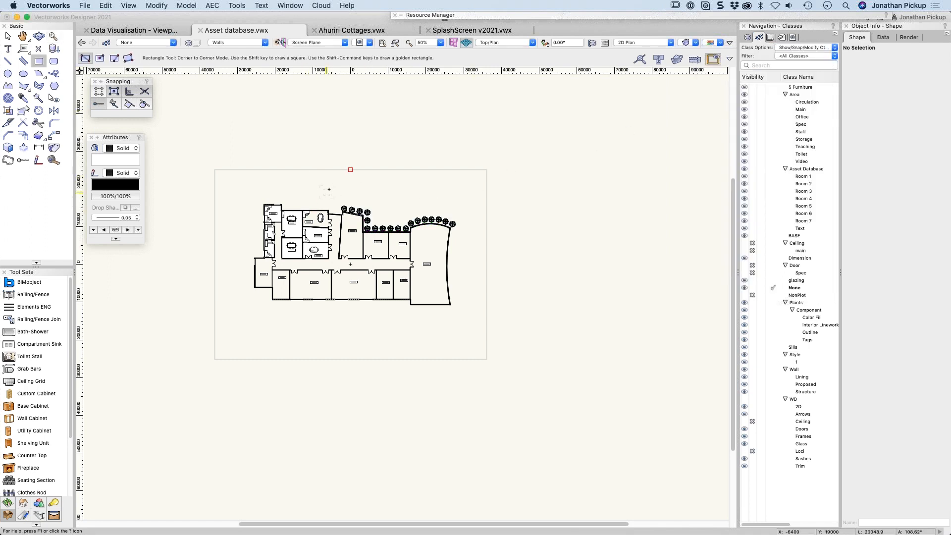
mouse_move(330, 188)
left_mouse_down()
mouse_move(396, 227)
mouse_move(460, 244)
left_mouse_up()
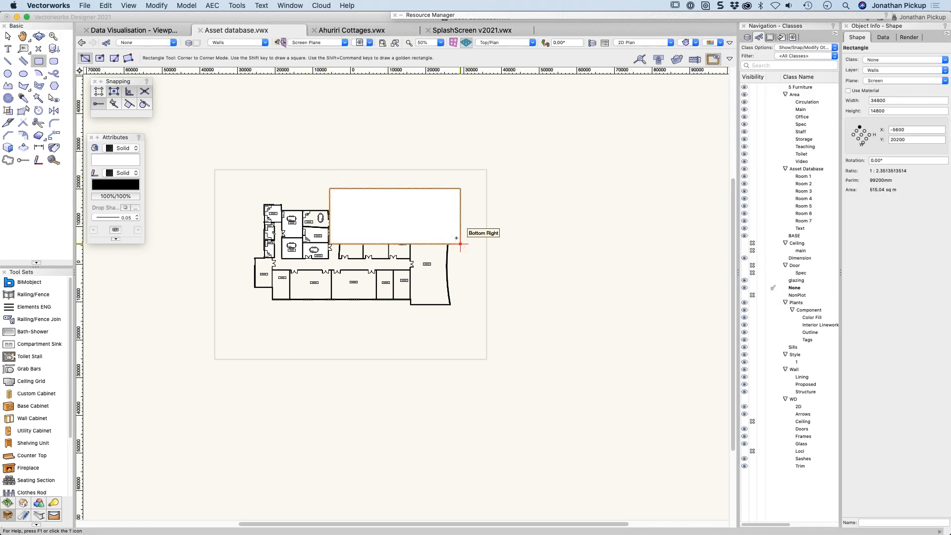
right_click(378, 190)
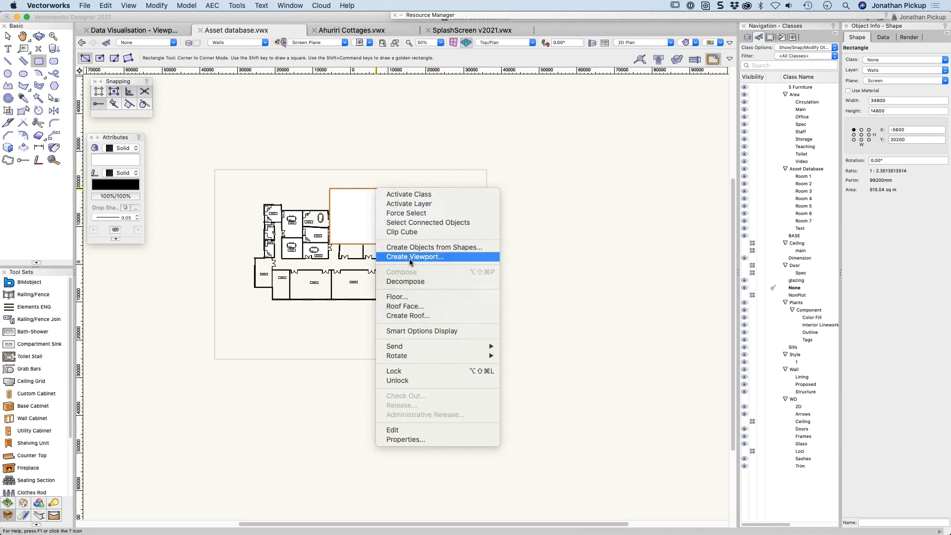
left_click(409, 258)
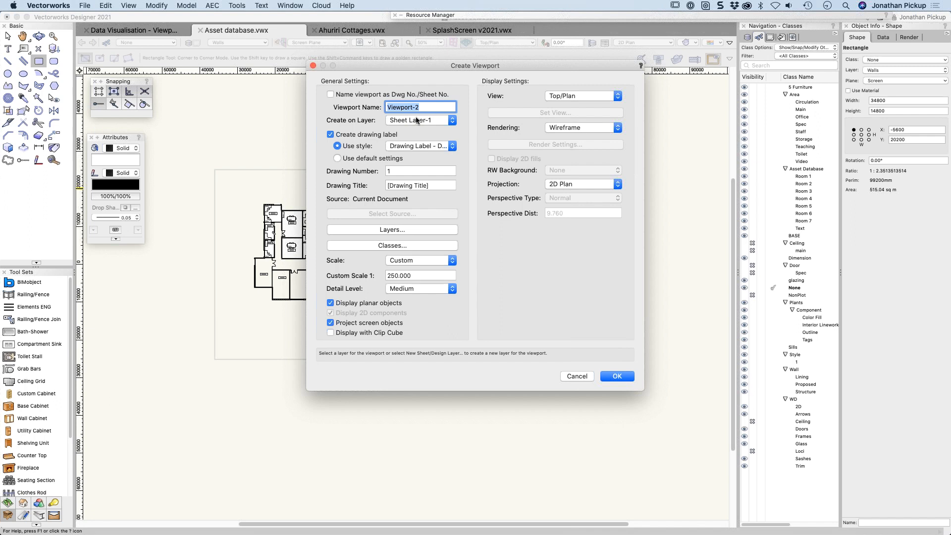
left_click(416, 120)
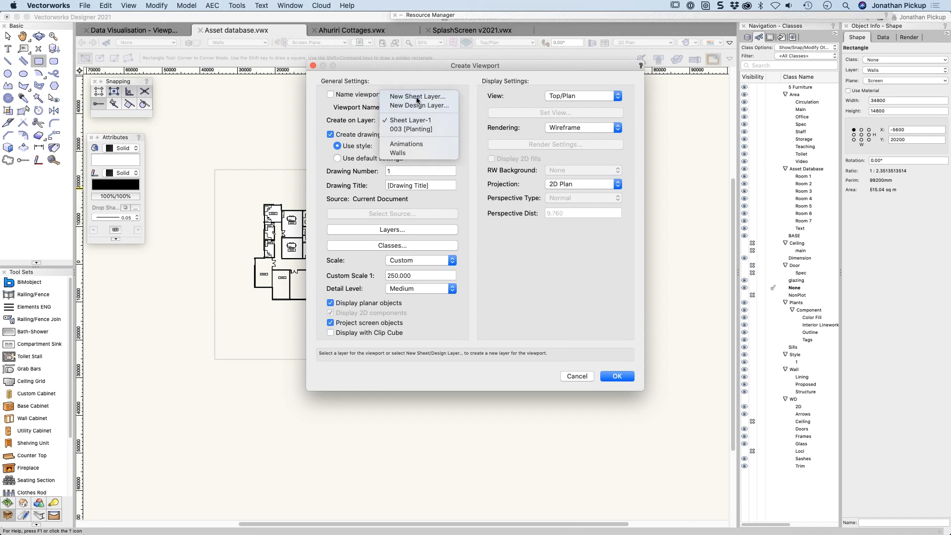
left_click(416, 97)
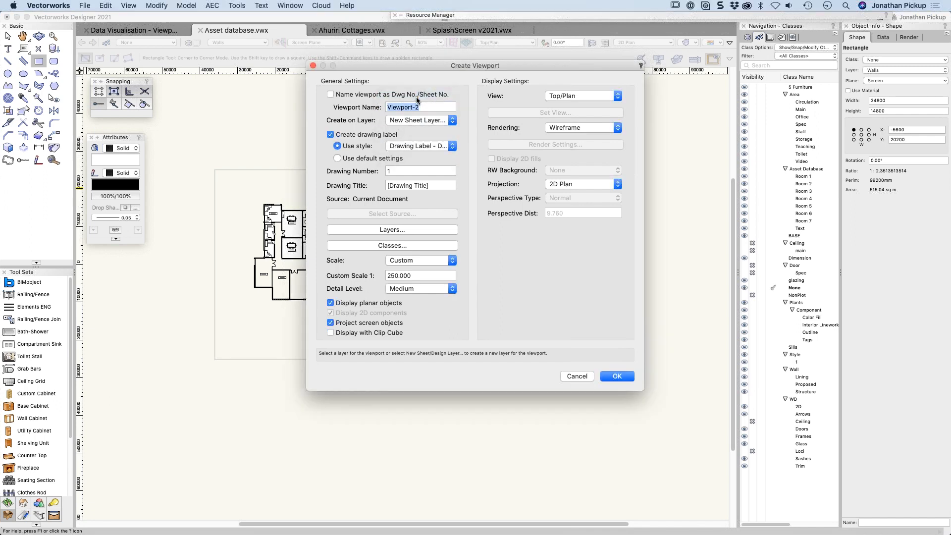
left_click(420, 120)
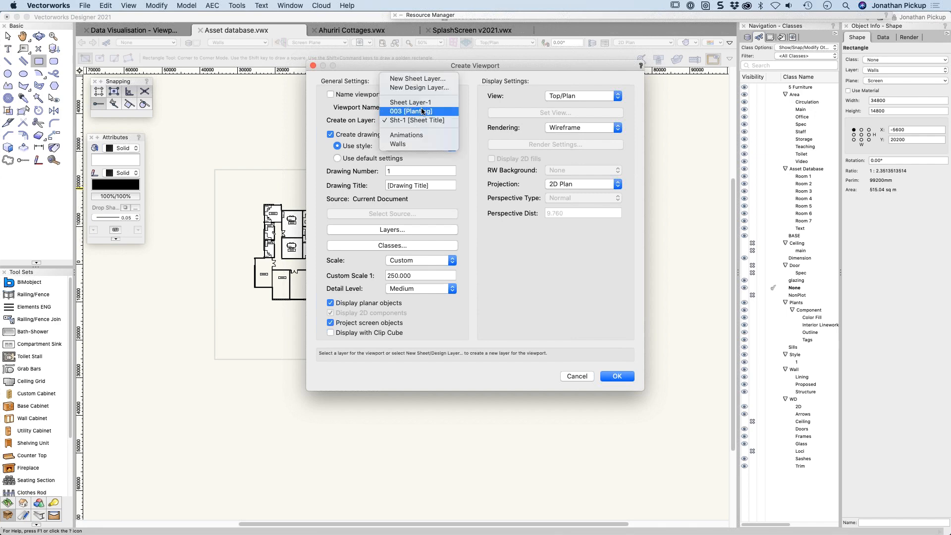
left_click(419, 120)
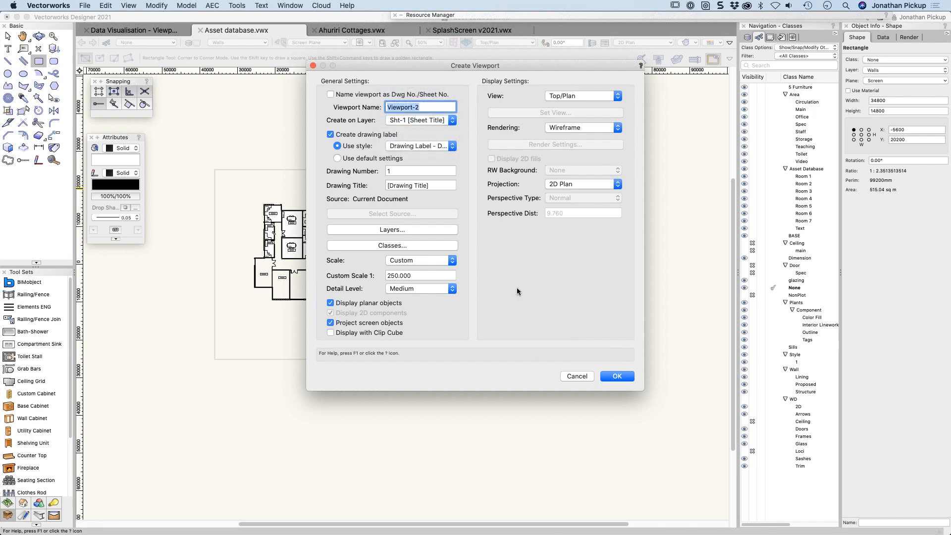
left_click(616, 376)
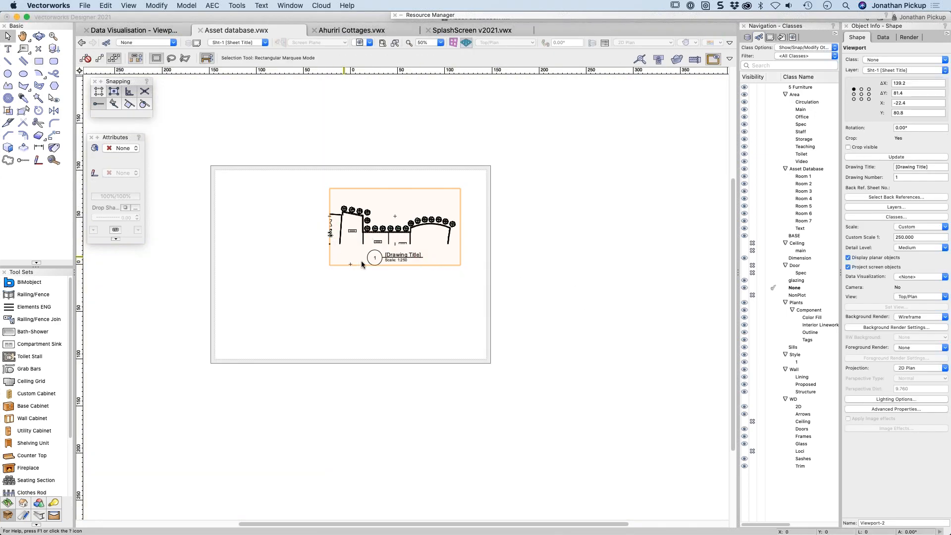
Apply the Planting - Month to Fertilize visualization to the viewport and check its colored plants and legend.
left_click(910, 277)
left_click(776, 316)
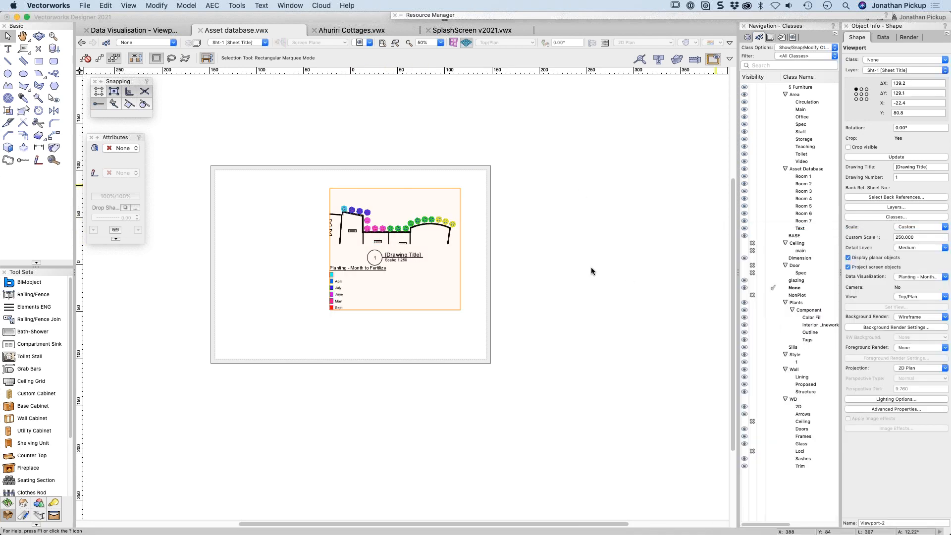
scroll(366, 255, "up", 4)
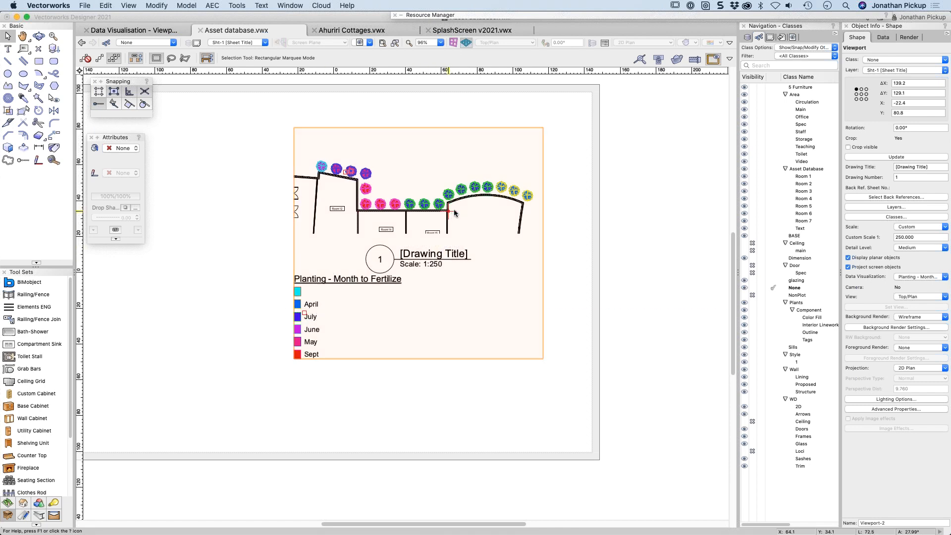
scroll(455, 205, "down", 3)
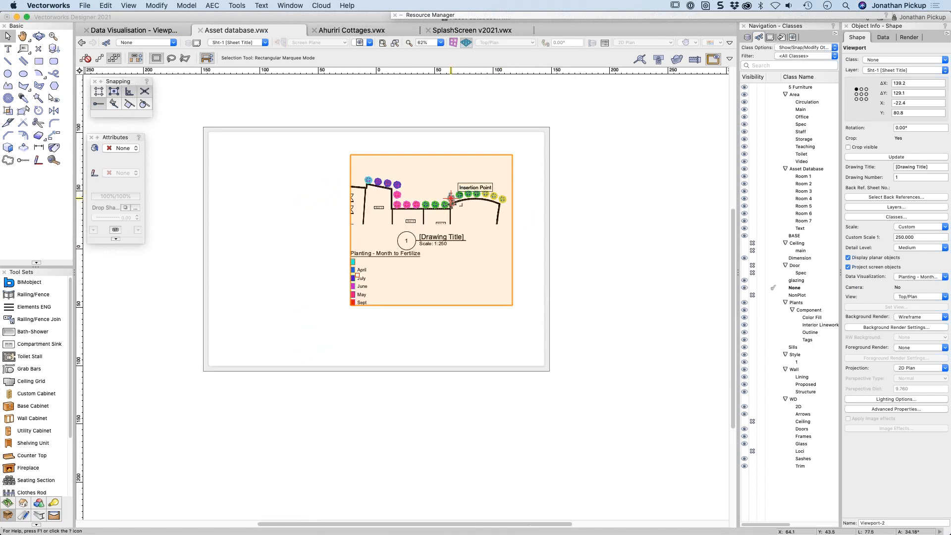
Duplicate the planting viewport beside the original and review the data visualizations available for the copy.
left_click_drag(426, 204, 263, 189)
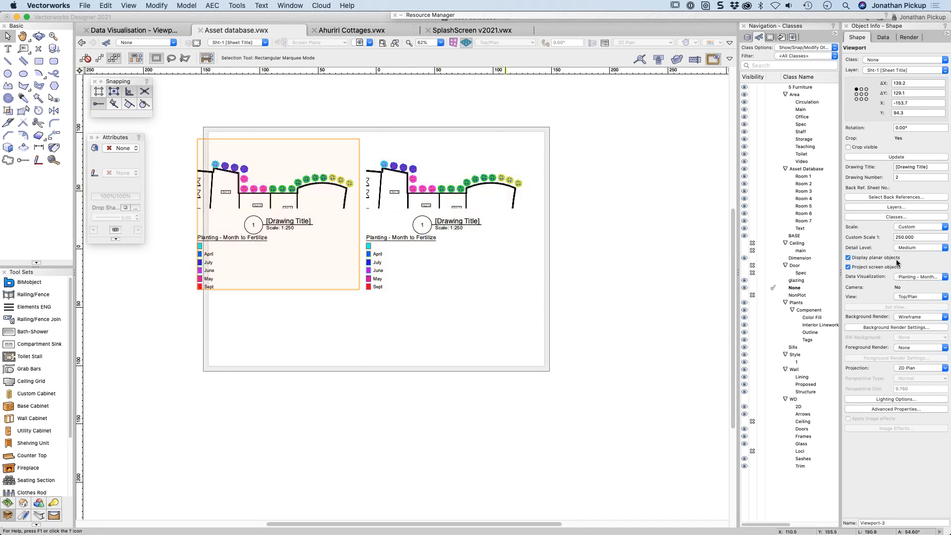
left_click(909, 277)
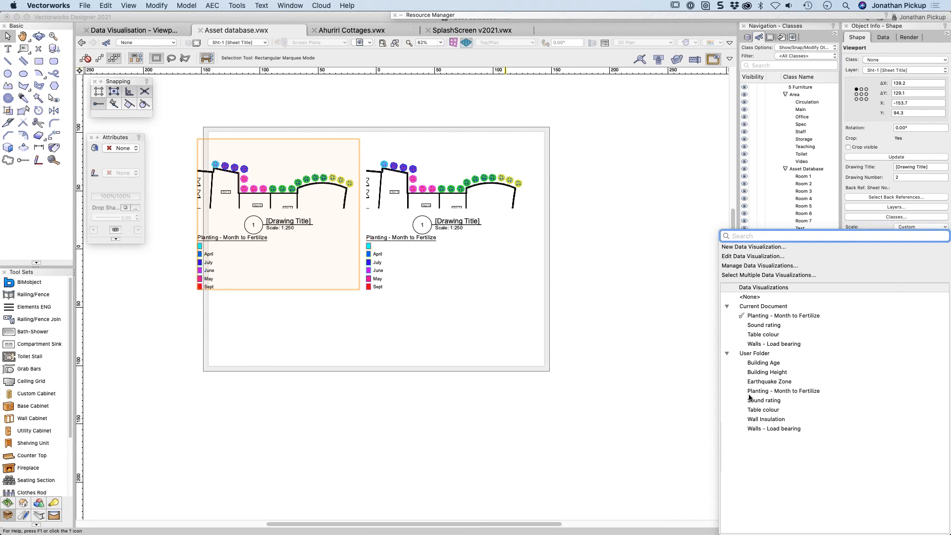
left_click(624, 296)
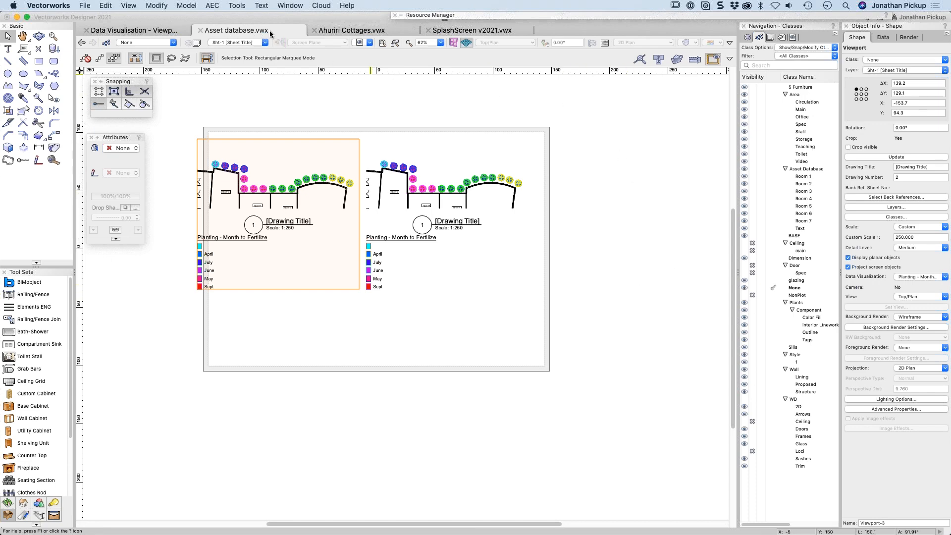
In the Ahuriri Cottages file, show the floor plan as a right isometric and orbit it to a lower custom angle.
left_click(339, 31)
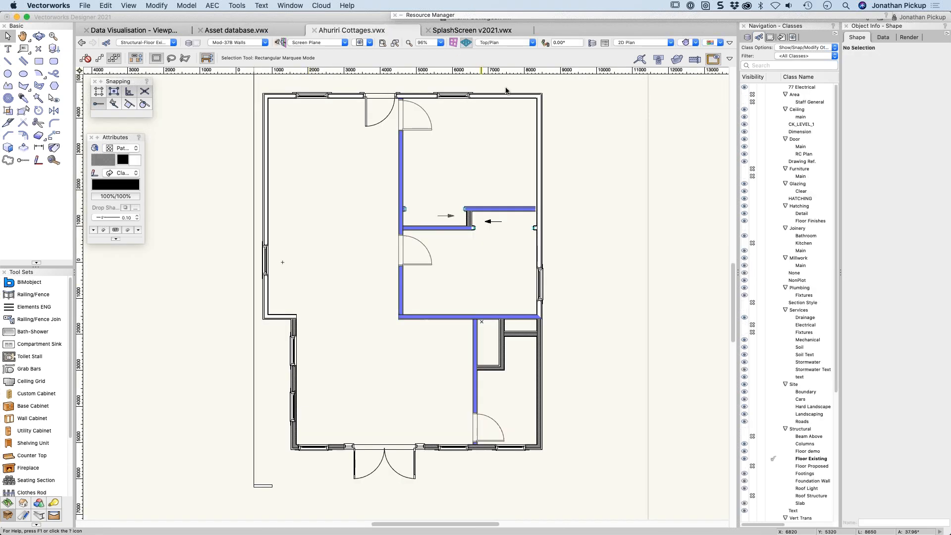
scroll(551, 132, "down", 5)
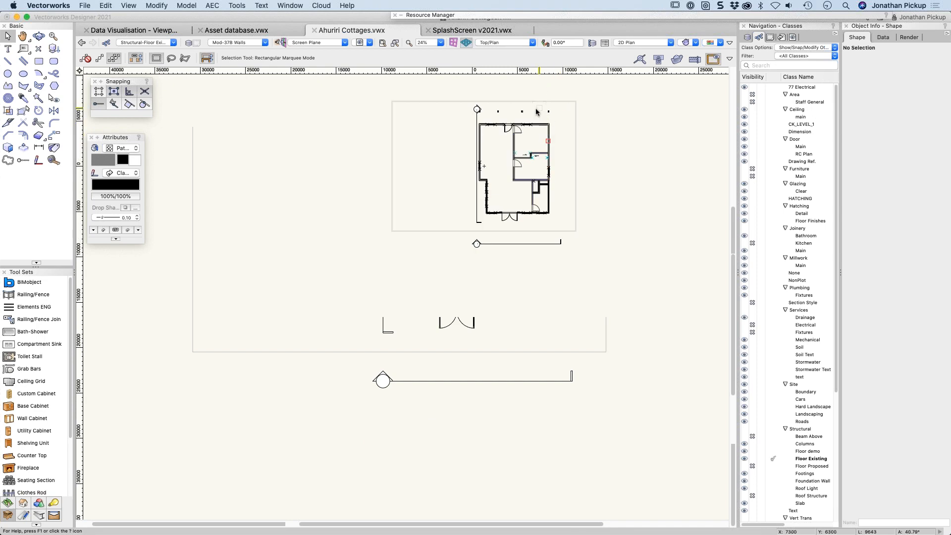
key("KP_3")
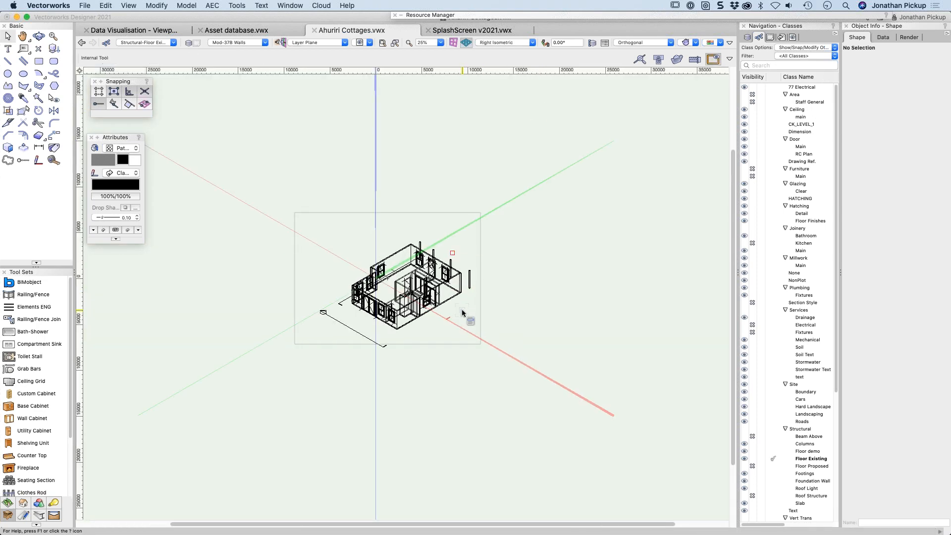
scroll(462, 309, "up", 4)
key("shift+c")
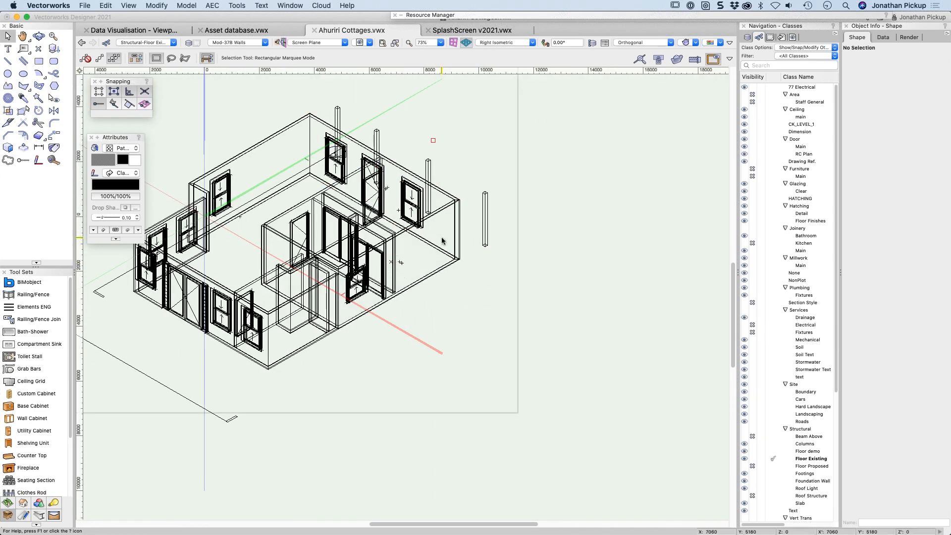
left_click_drag(440, 238, 426, 183)
key("x")
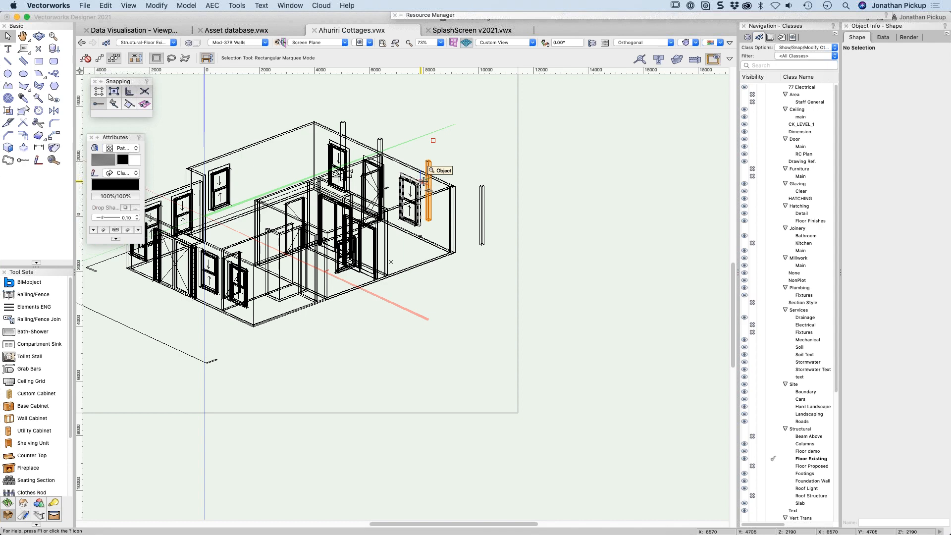
Render the cottage model in OpenGL and frame the whole building in the 3D view.
left_click(452, 187)
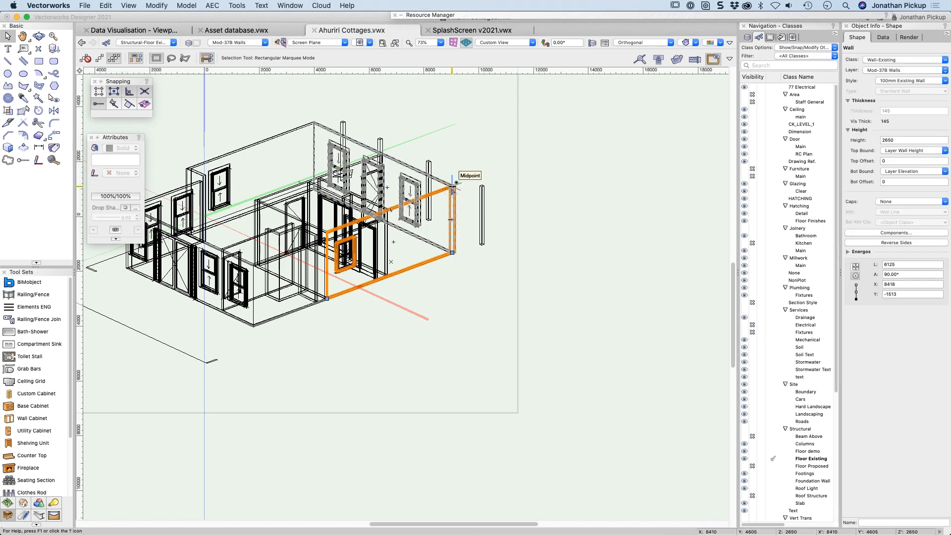
key("super+shift+g")
left_click(573, 185)
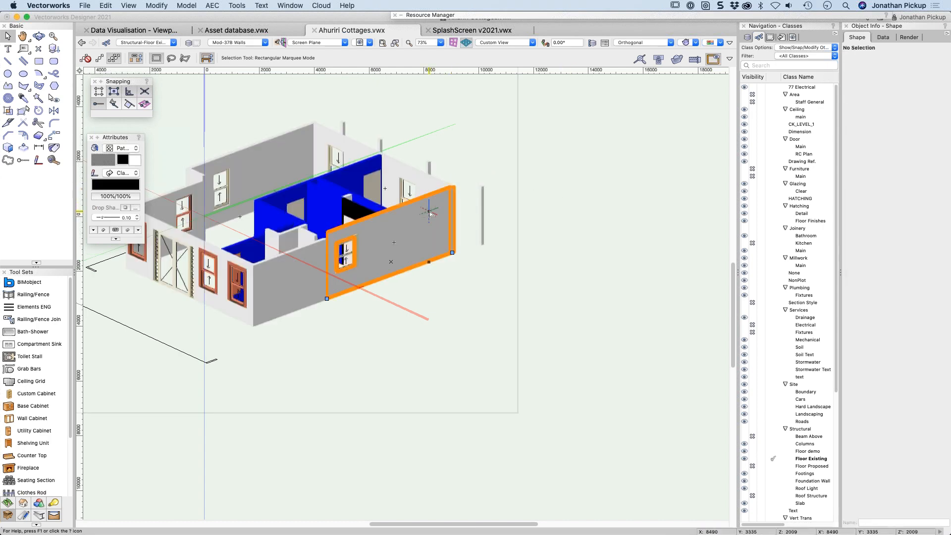
left_click(430, 213)
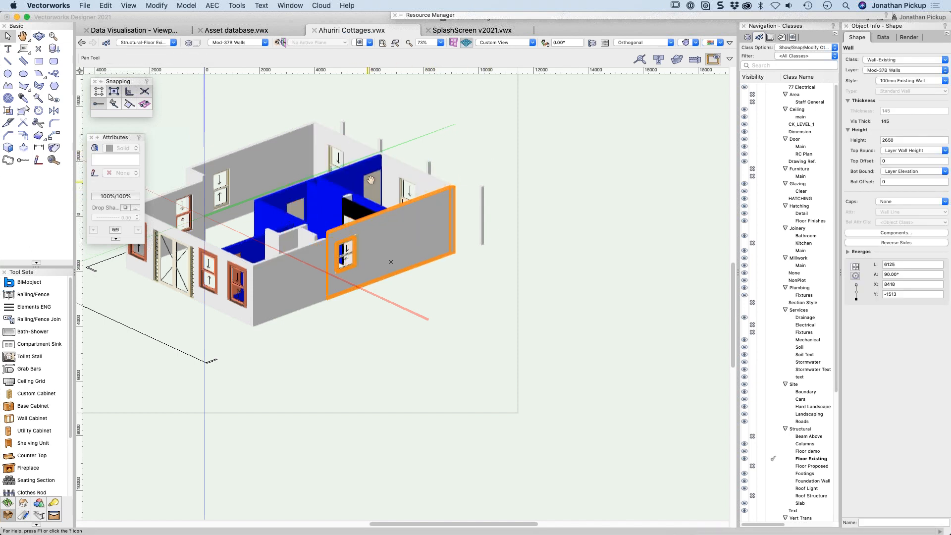
scroll(512, 178, "left", 6)
middle_click_drag(533, 205, 518, 189, "ctrl")
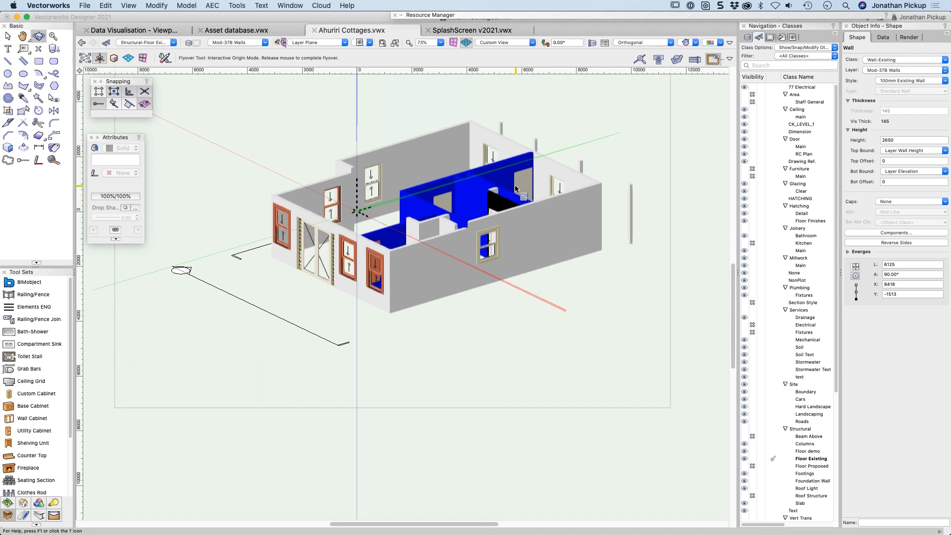
Draw a screen-plane rectangle about 15100 by 8700 mm around the 3D building.
key("4")
left_click(236, 81)
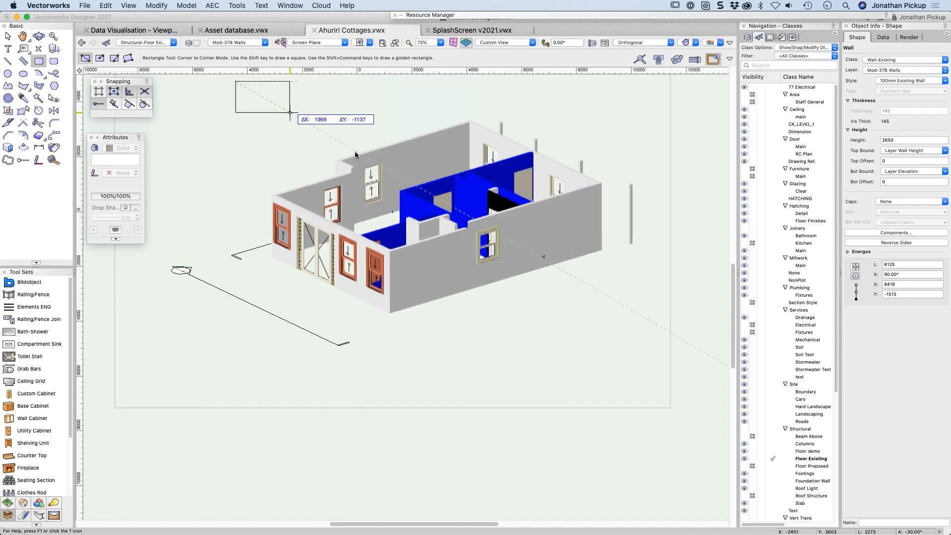
left_click(649, 320)
key("x")
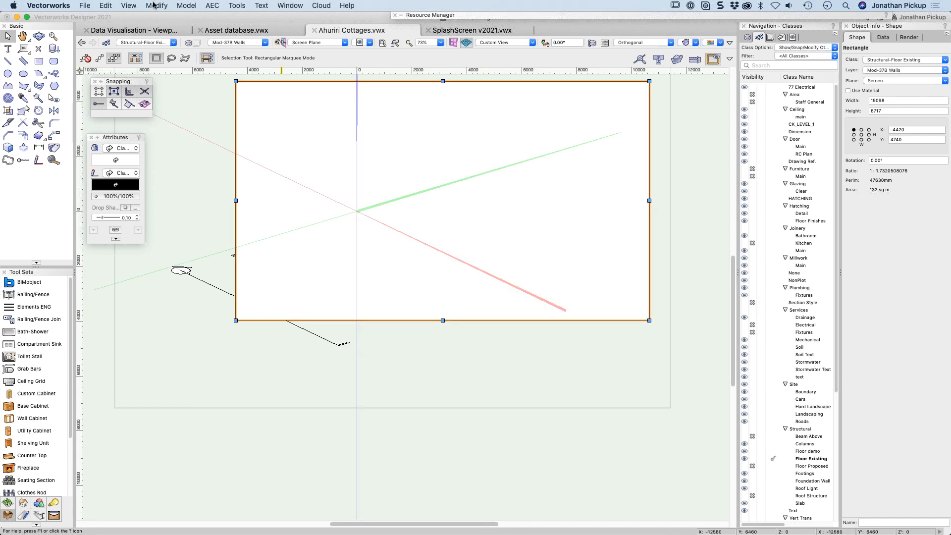
Create a viewport from the rectangle on a new sheet layer, Sht-1, keeping the custom view, OpenGL rendering and 1:50 scale.
right_click(326, 105)
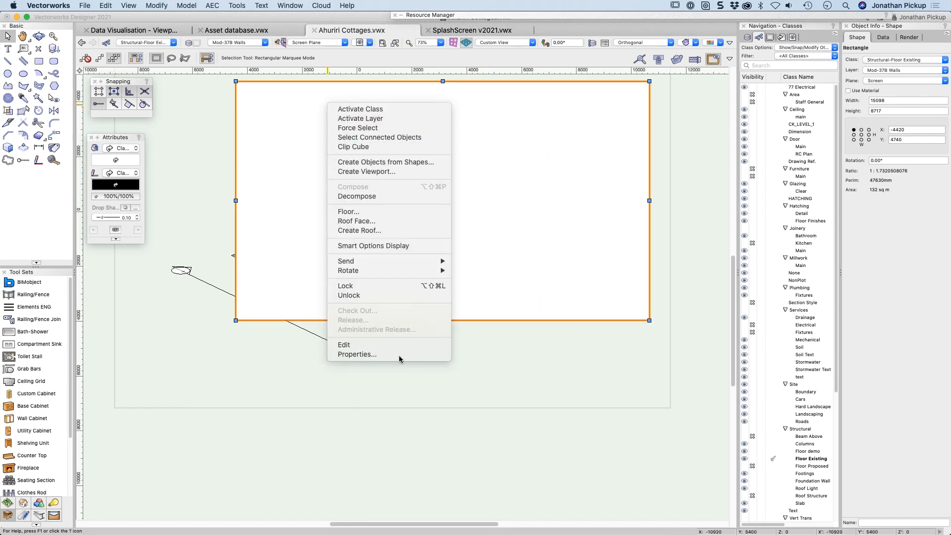
left_click(378, 172)
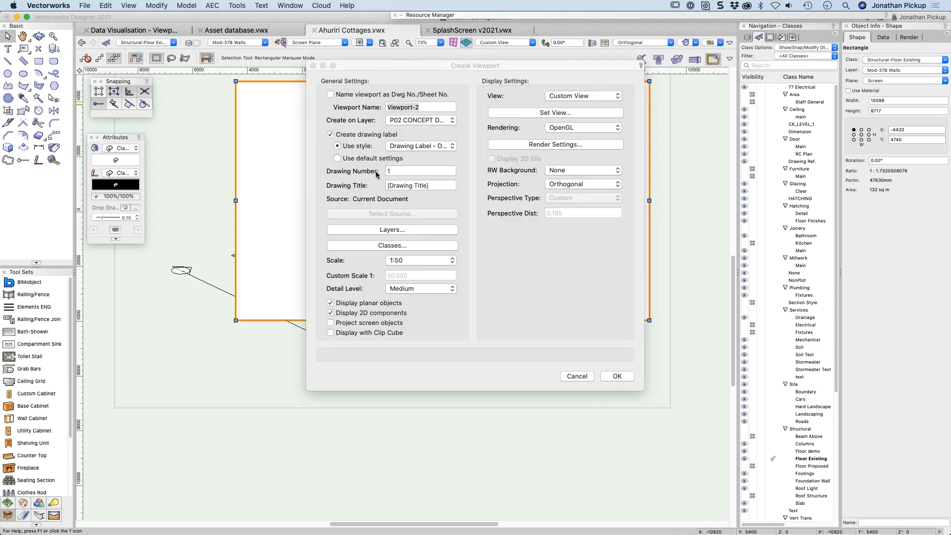
left_click(422, 124)
left_click(422, 94)
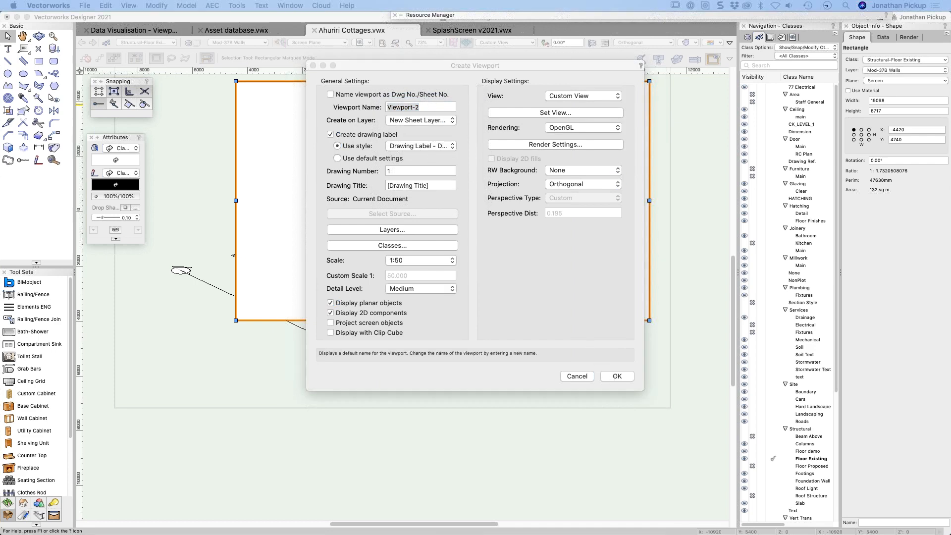
left_click_drag(1, 151, 248, 150)
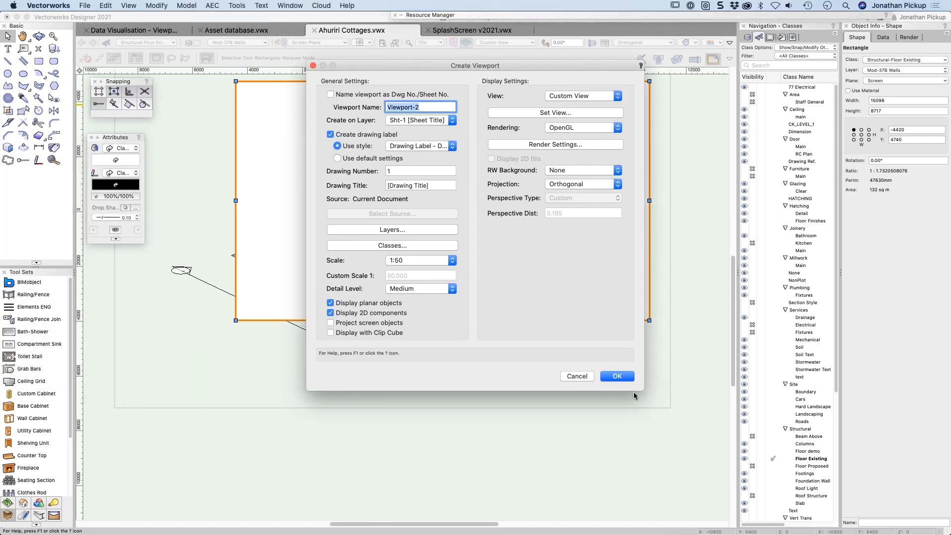
left_click(618, 377)
Update the 3D viewport, switch its data visualization to Load Bearing Wall and update it again.
scroll(572, 334, "down", 2)
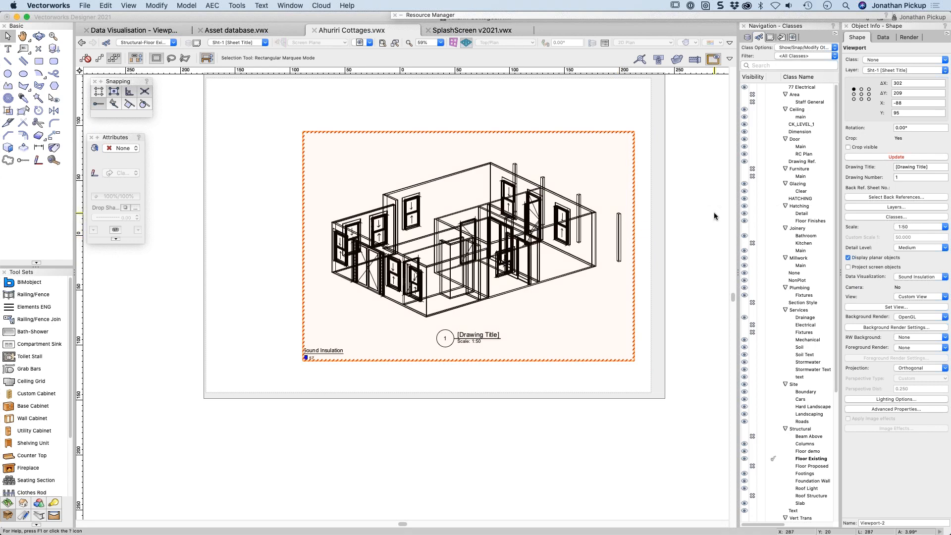
left_click(881, 157)
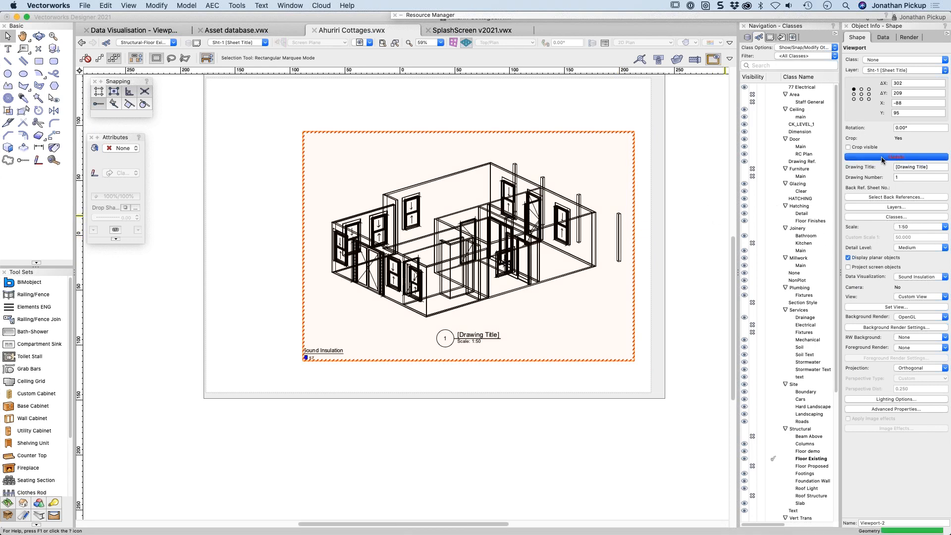
left_click(914, 277)
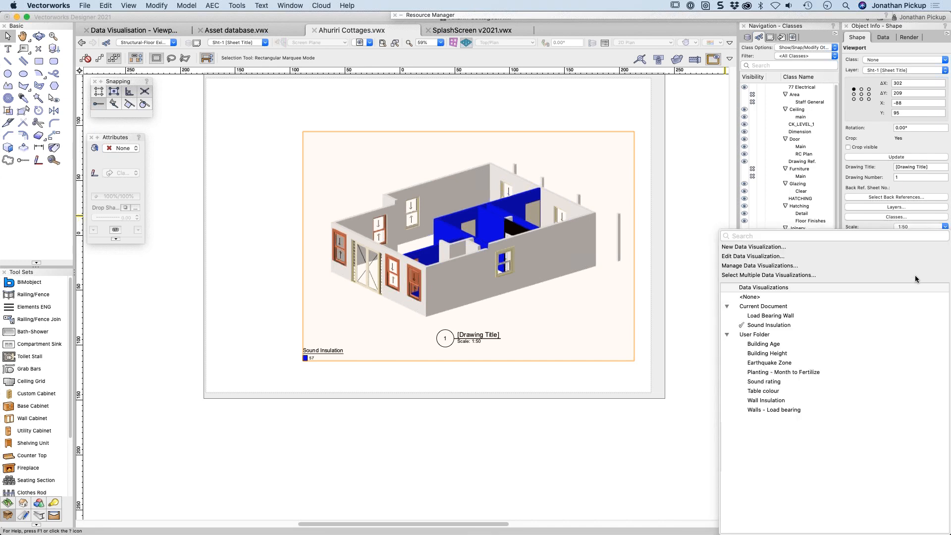
left_click(763, 315)
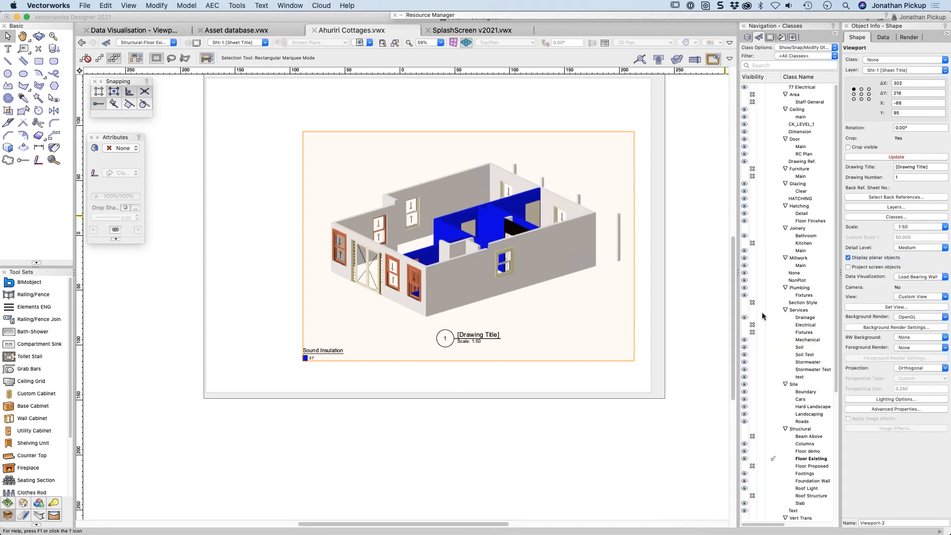
left_click(895, 157)
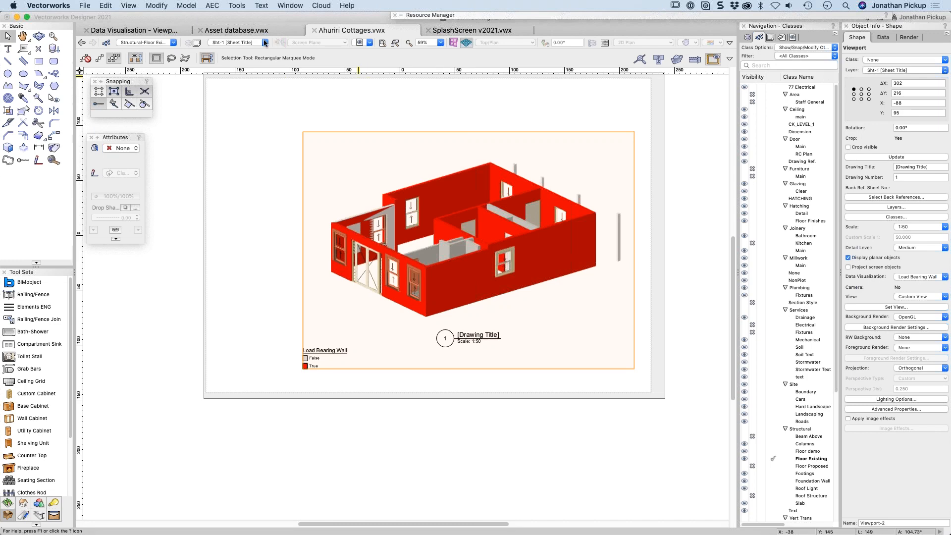
Return to the Mod-37B Walls design layer and open the record data for the outer walls along the near long side.
left_click(243, 43)
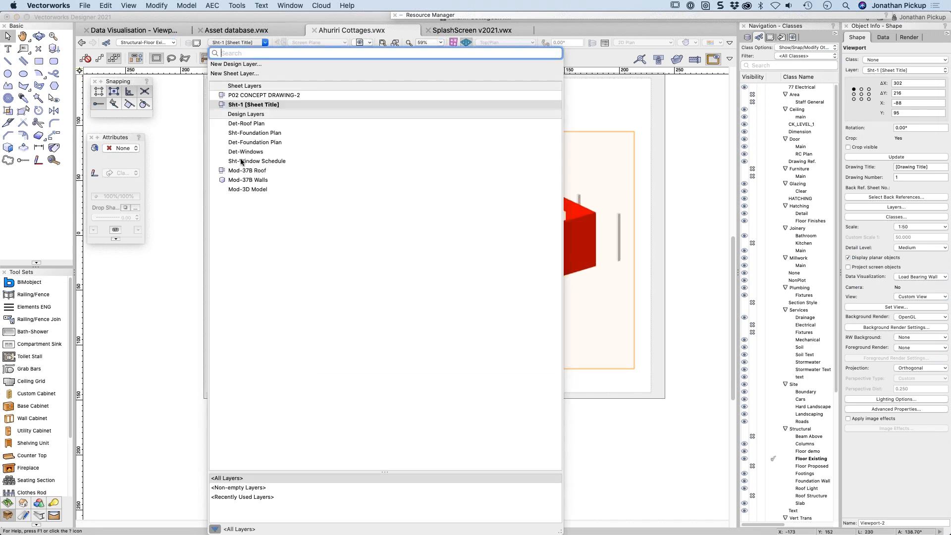
left_click(242, 179)
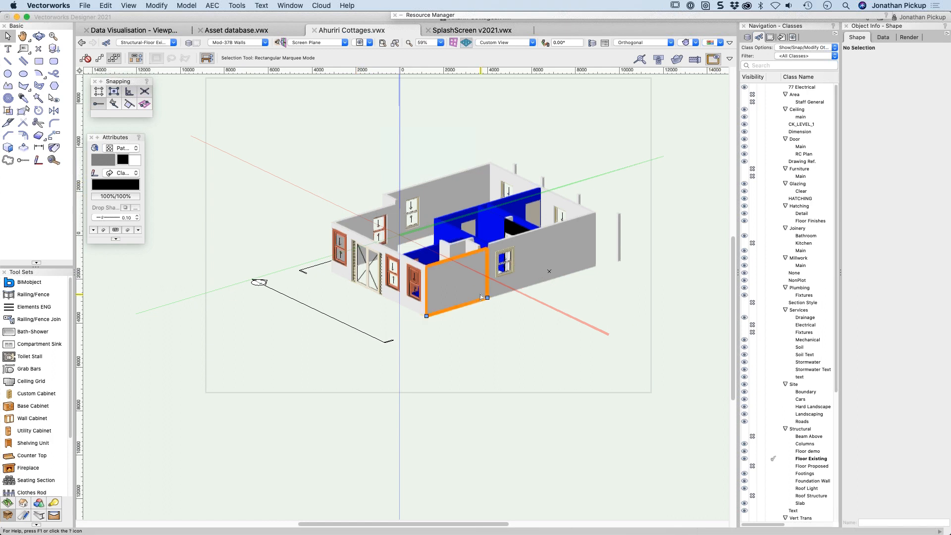
left_click(466, 282)
left_click(550, 271, "shift")
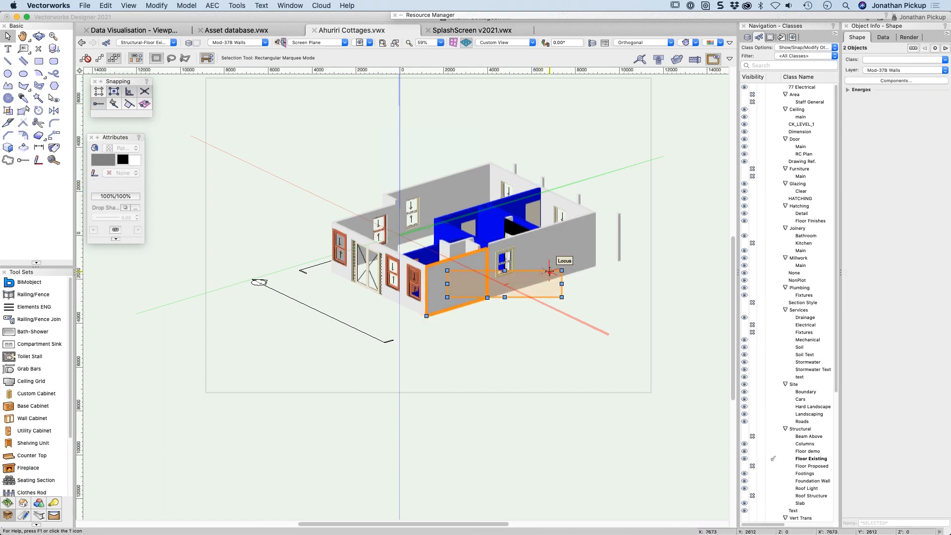
left_click(573, 241, "shift")
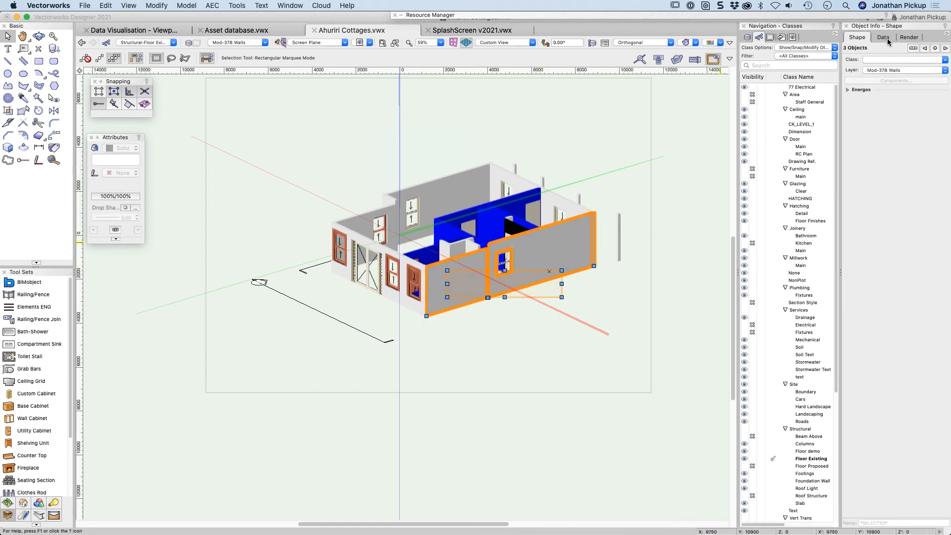
left_click(883, 37)
Set the Wall Record Remarks of the two adjoining outer walls on the near long side to weatherboard.
left_click(568, 270)
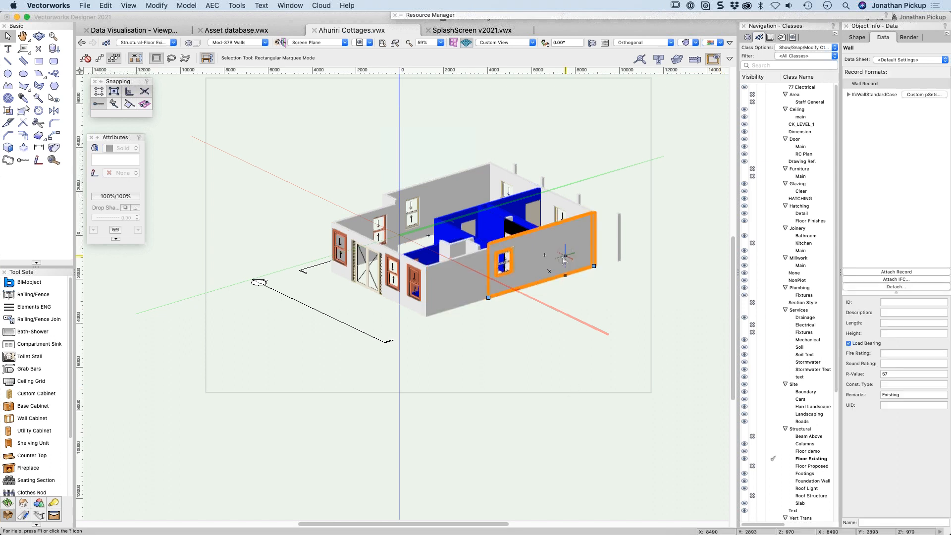
left_click(456, 283, "shift")
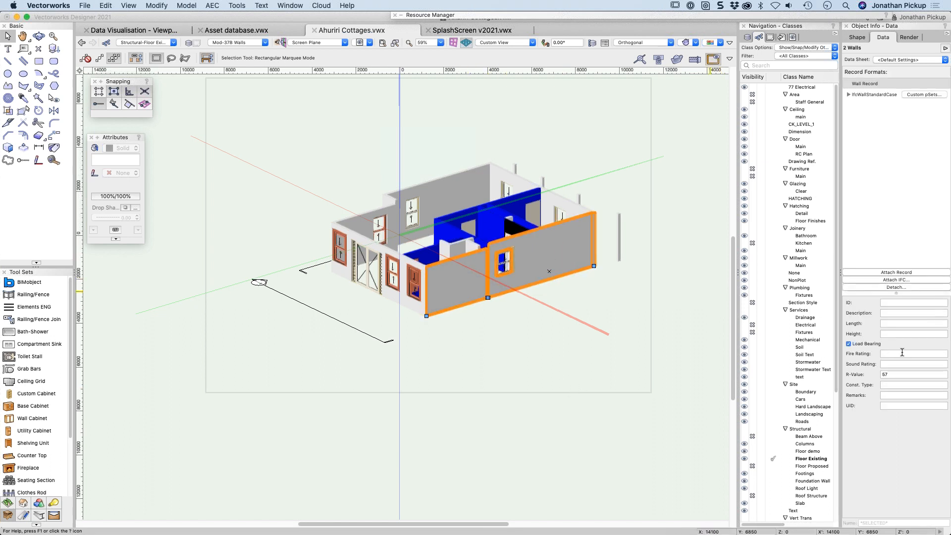
left_click(890, 395)
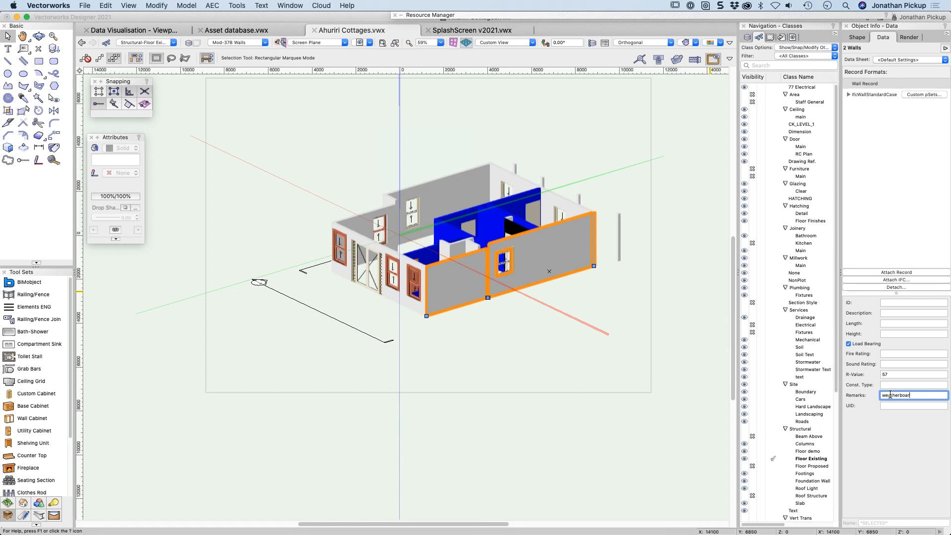
type("d")
key("Return")
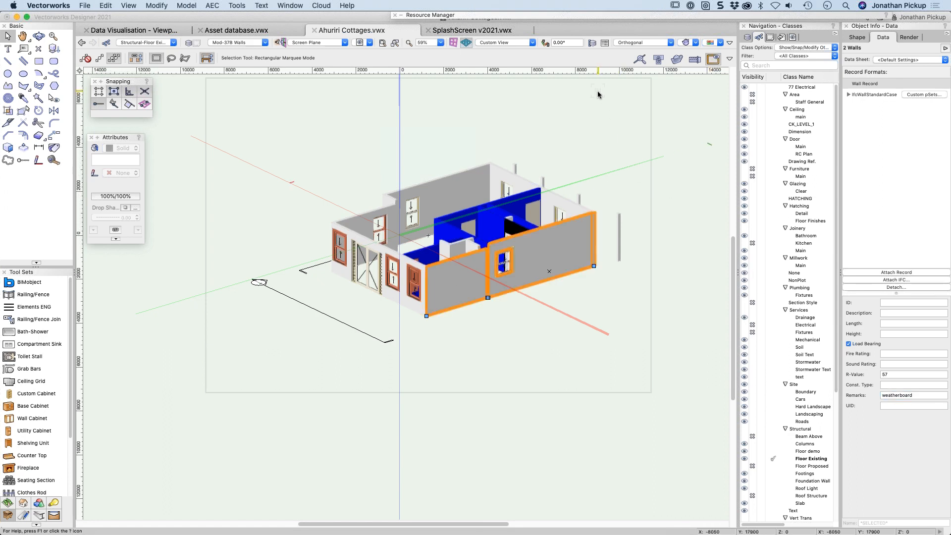
left_click(710, 171)
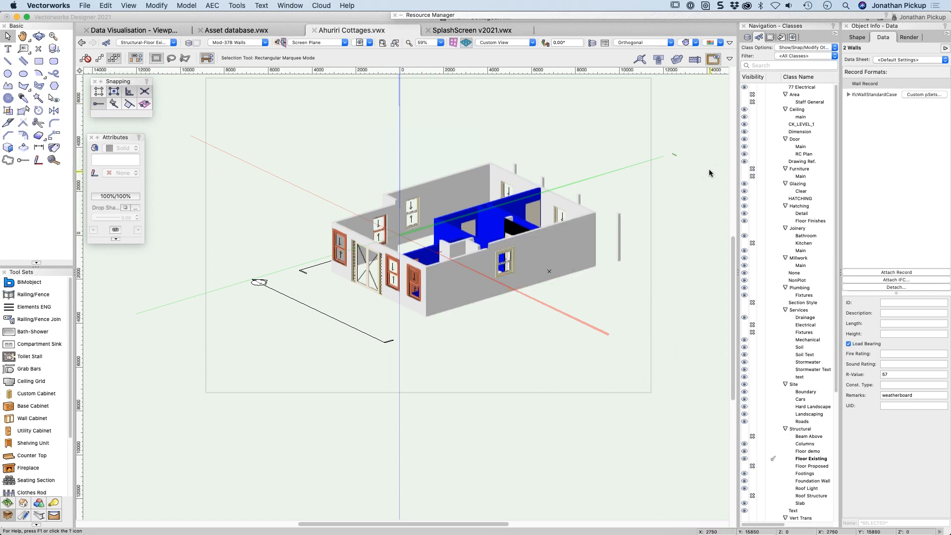
left_click(587, 250)
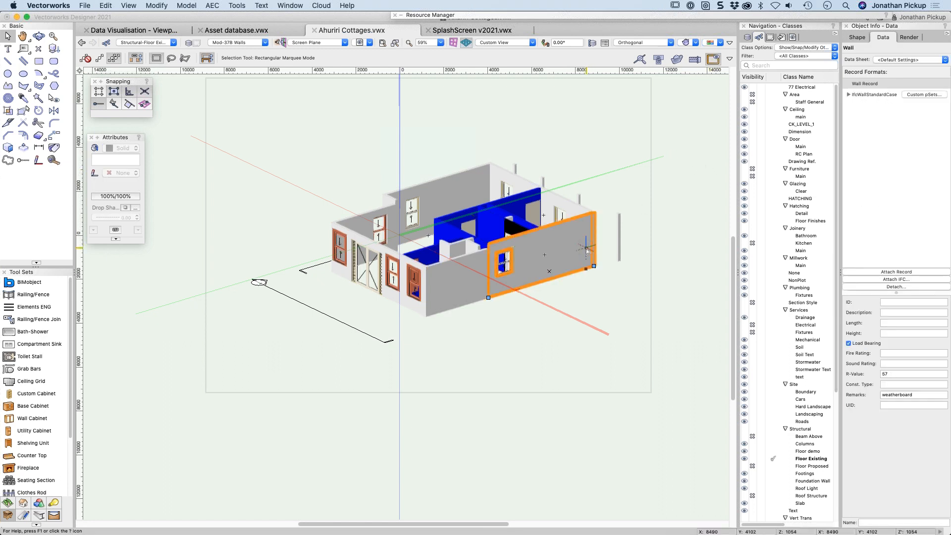
left_click(719, 43)
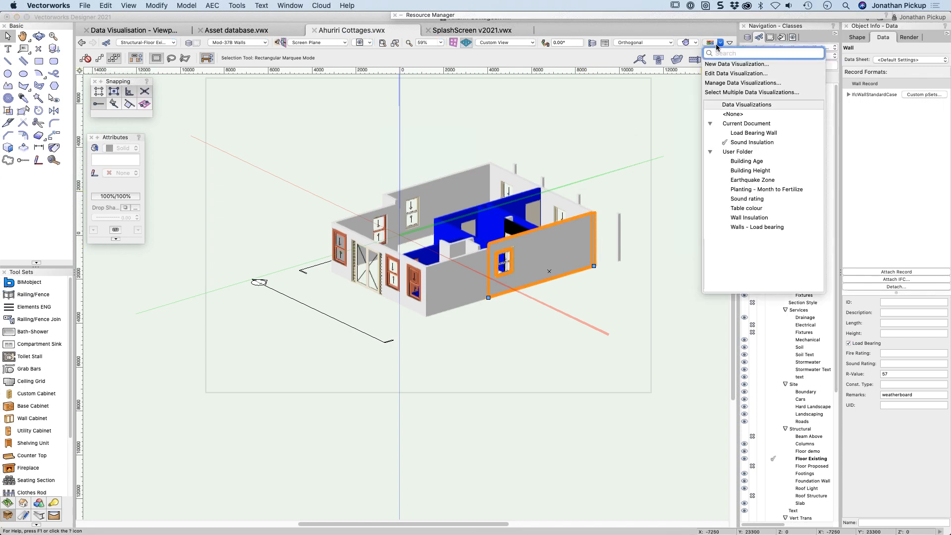
left_click(718, 64)
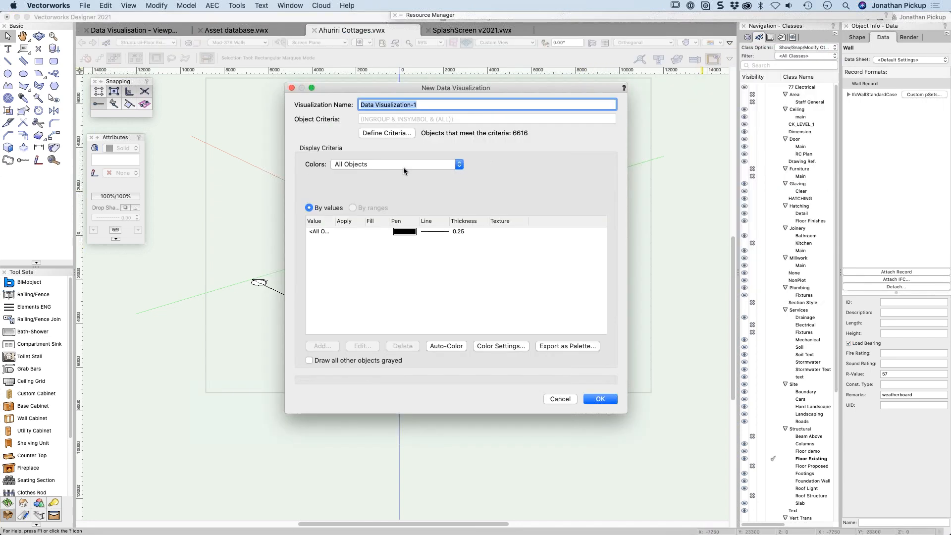
left_click(398, 166)
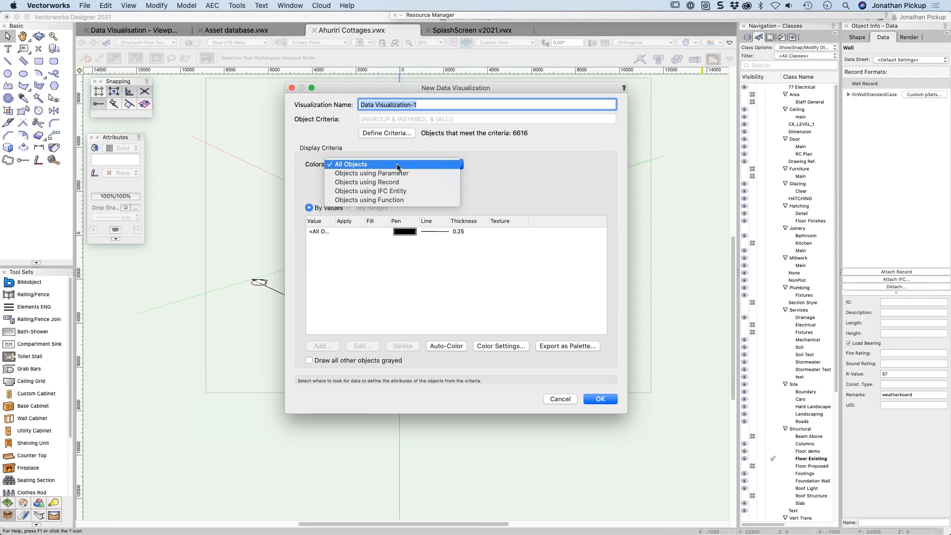
left_click(392, 200)
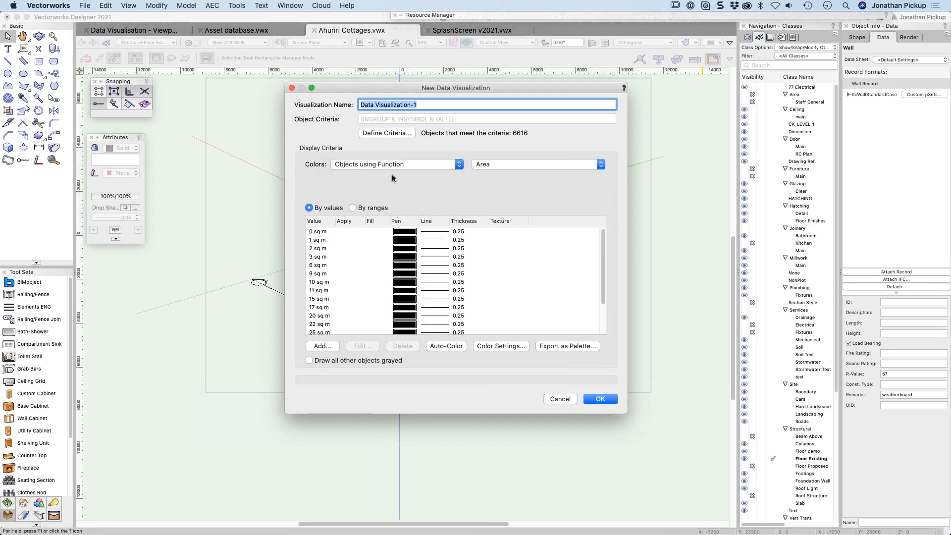
left_click(496, 163)
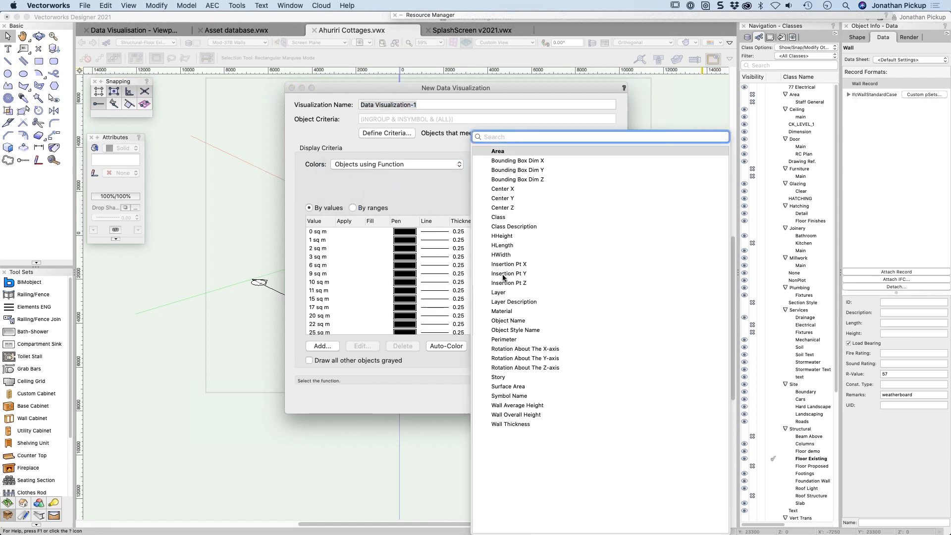
key("Escape")
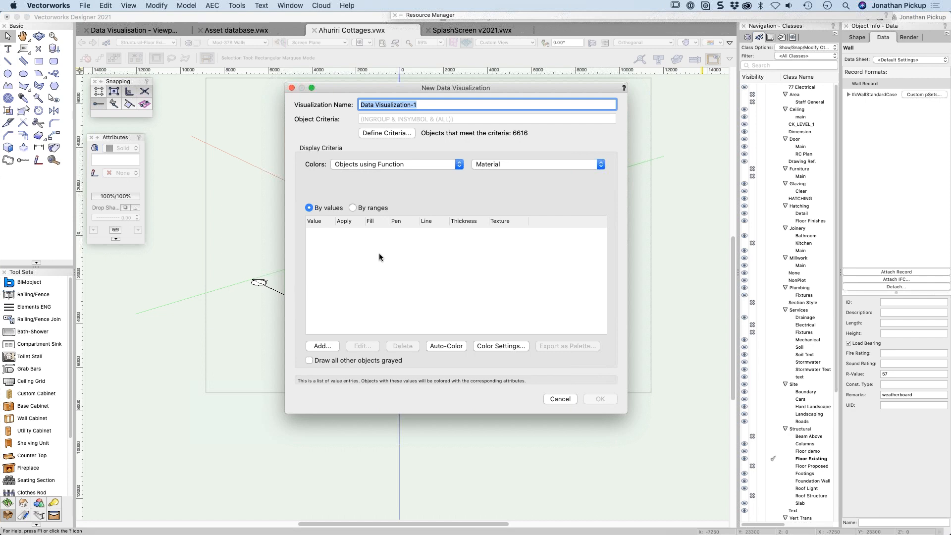
key("Escape")
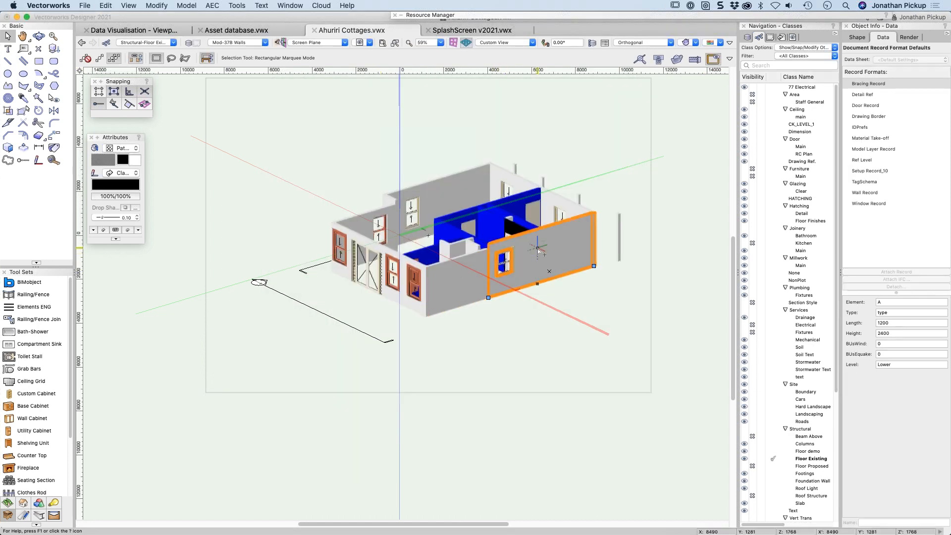
Open the selected outer wall's 100mm Existing Wall style for editing and pick Wall-Cladding as the Cladding component's class.
left_click(856, 38)
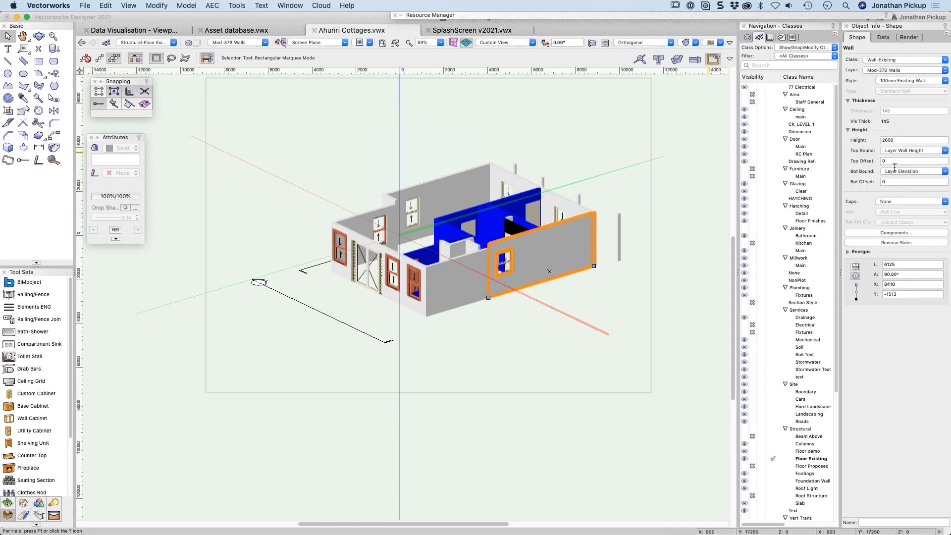
left_click(894, 81)
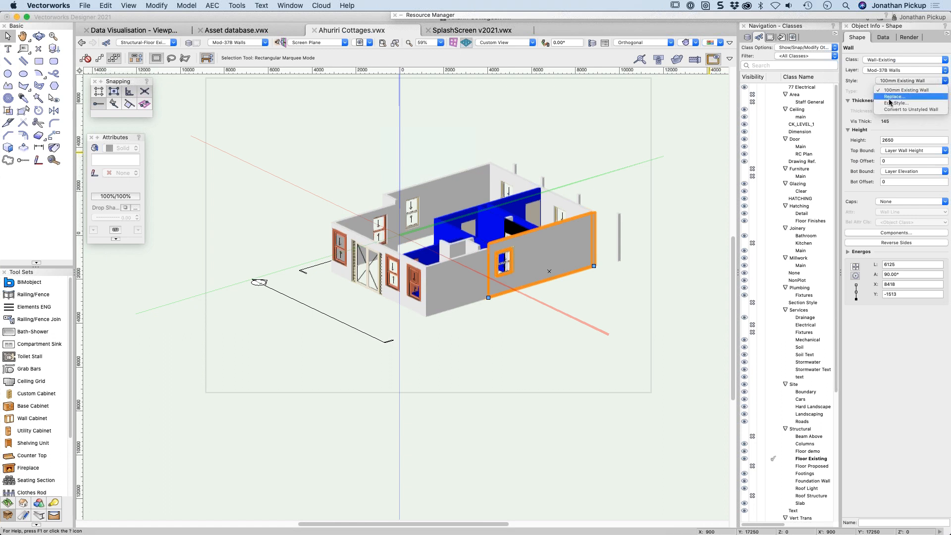
left_click(890, 103)
left_click(298, 227)
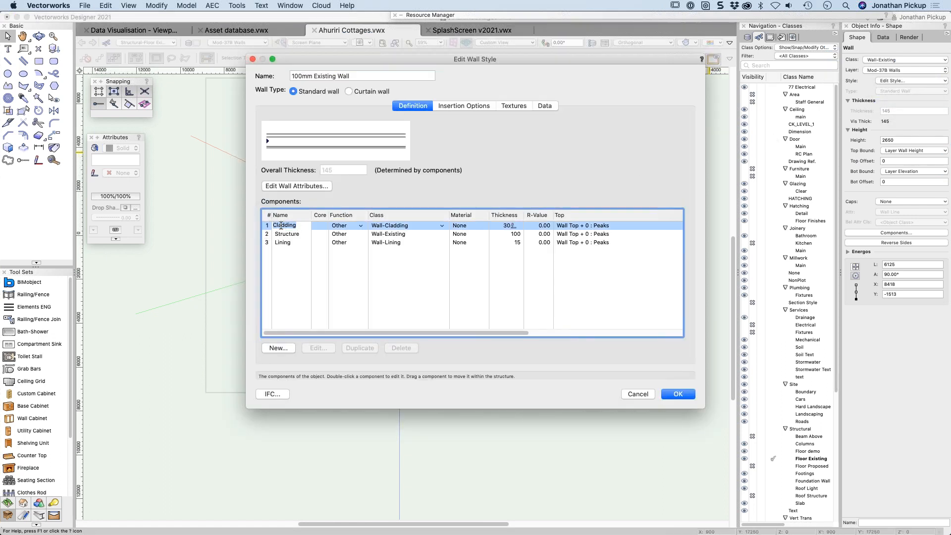
left_click(283, 302)
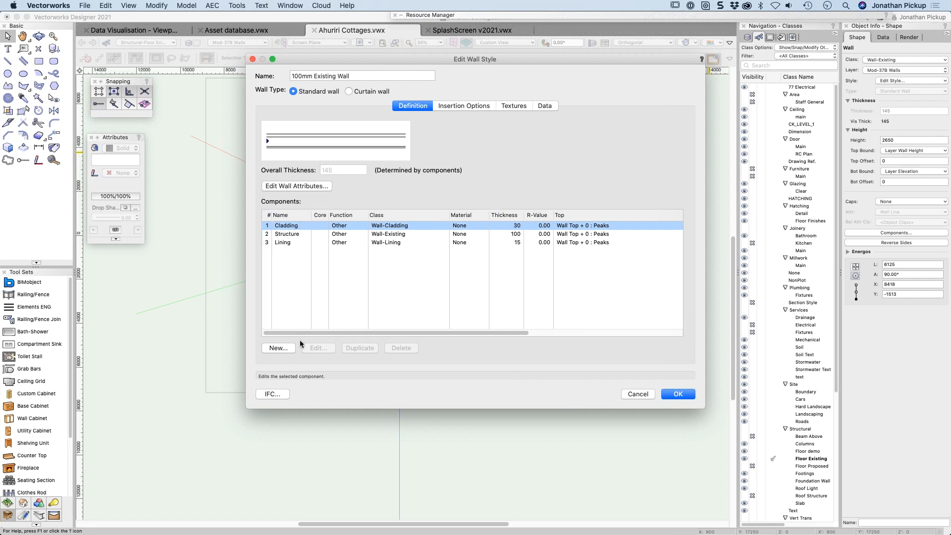
left_click(398, 225)
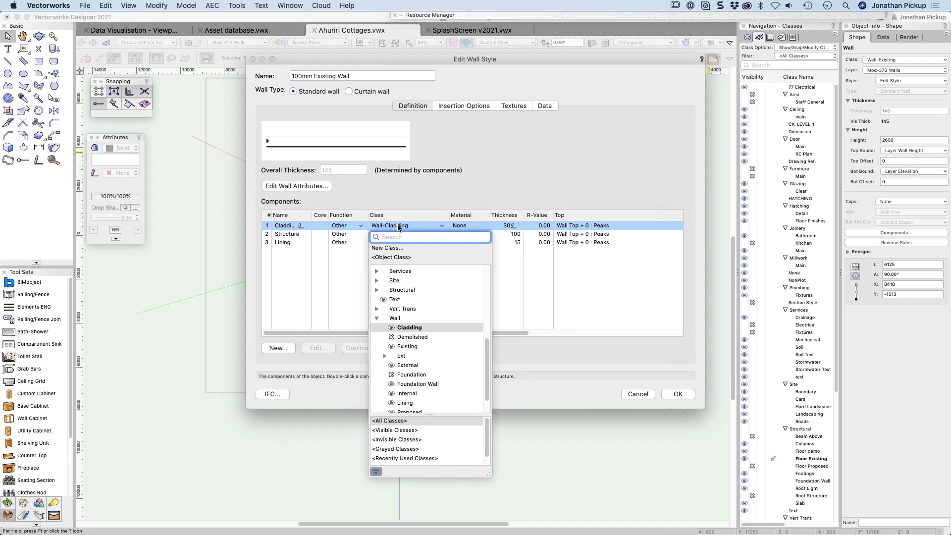
left_click(398, 328)
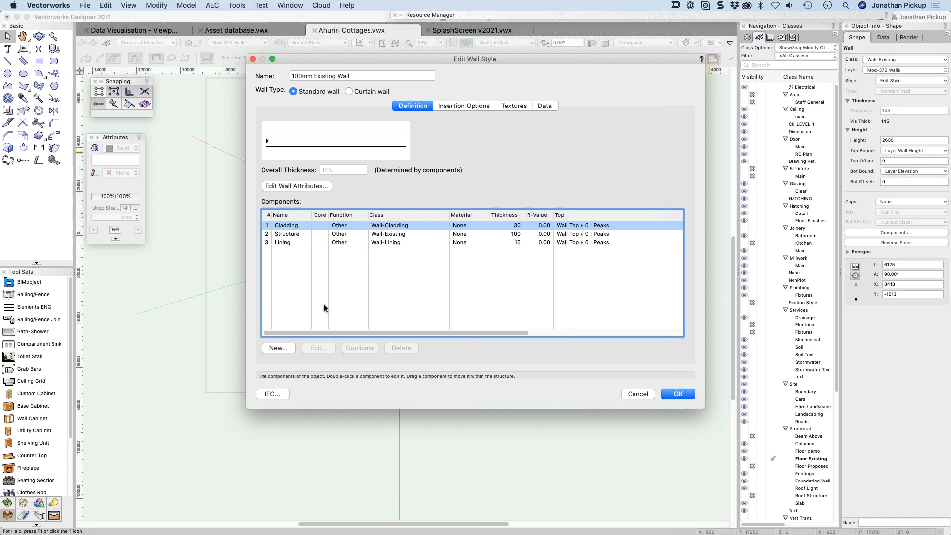
Enable the use of a material for the Cladding component and search the UK Materials library for siding.
double_click(286, 225)
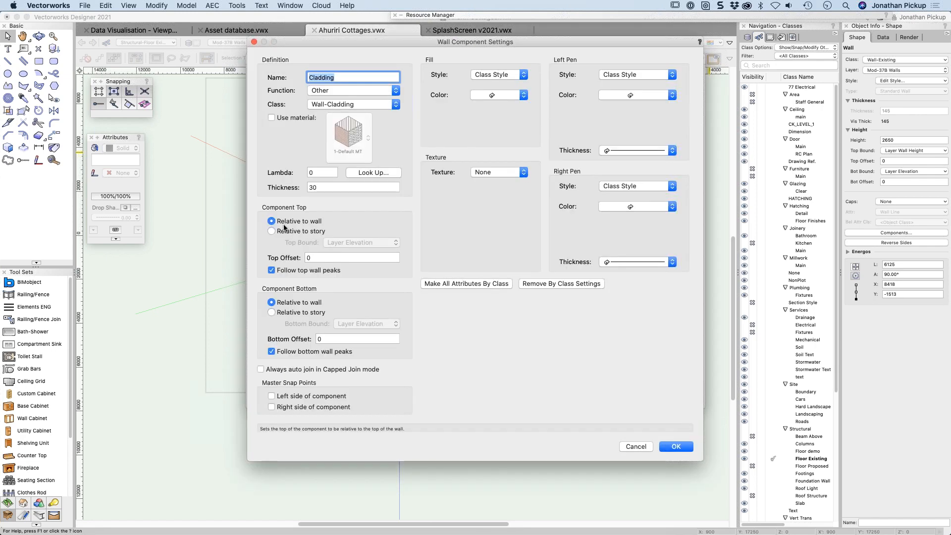
left_click(292, 118)
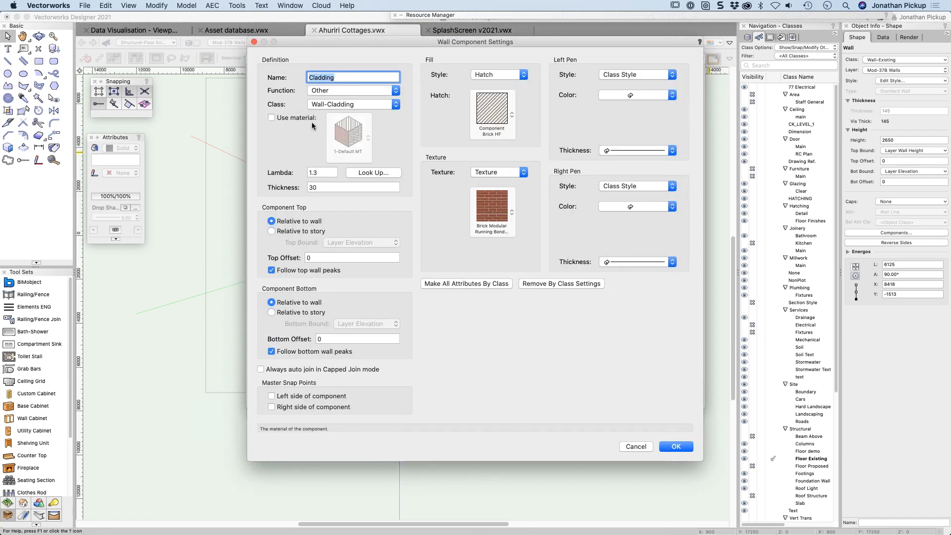
left_click(345, 130)
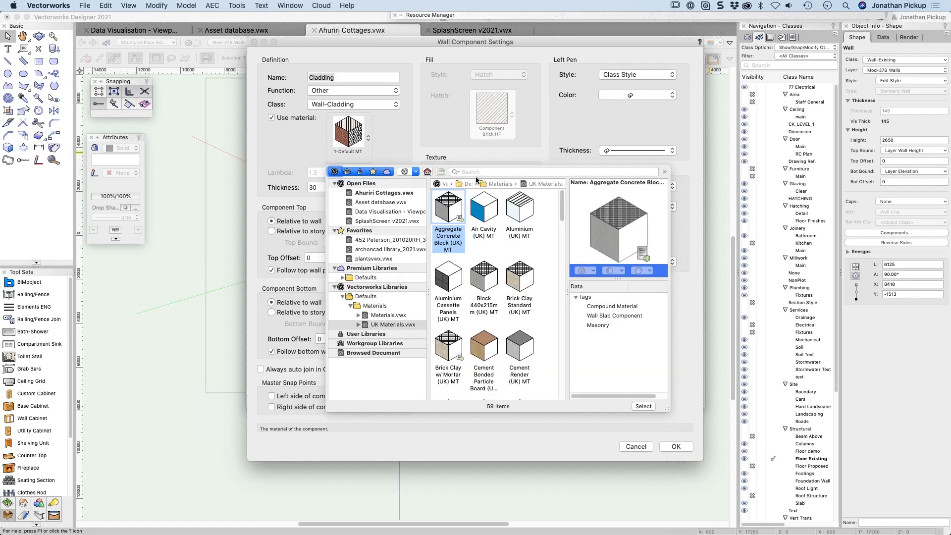
left_click(480, 172)
type("s")
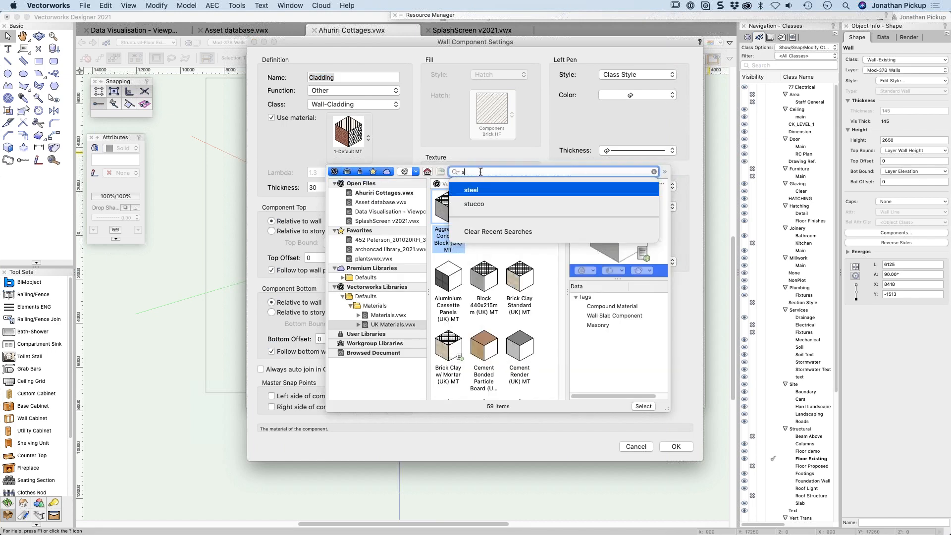
type("l")
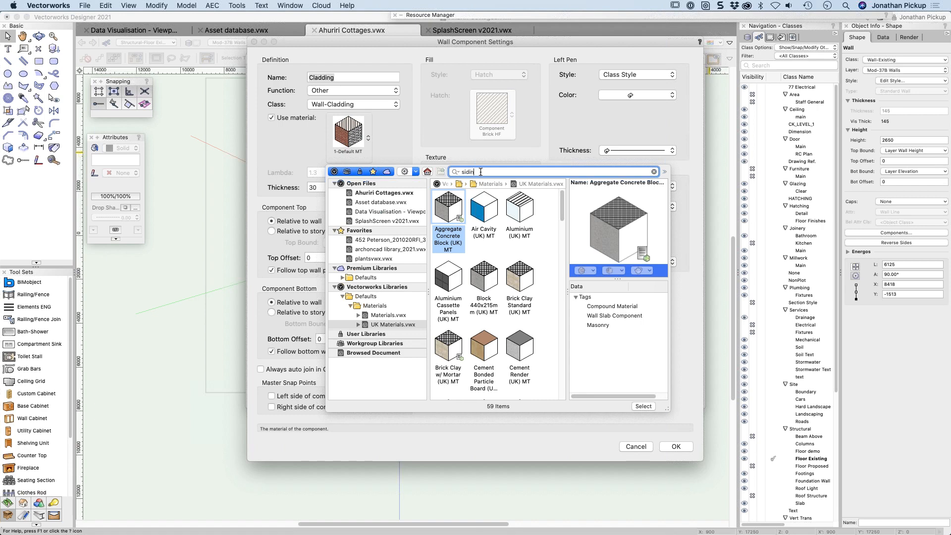
key("Return")
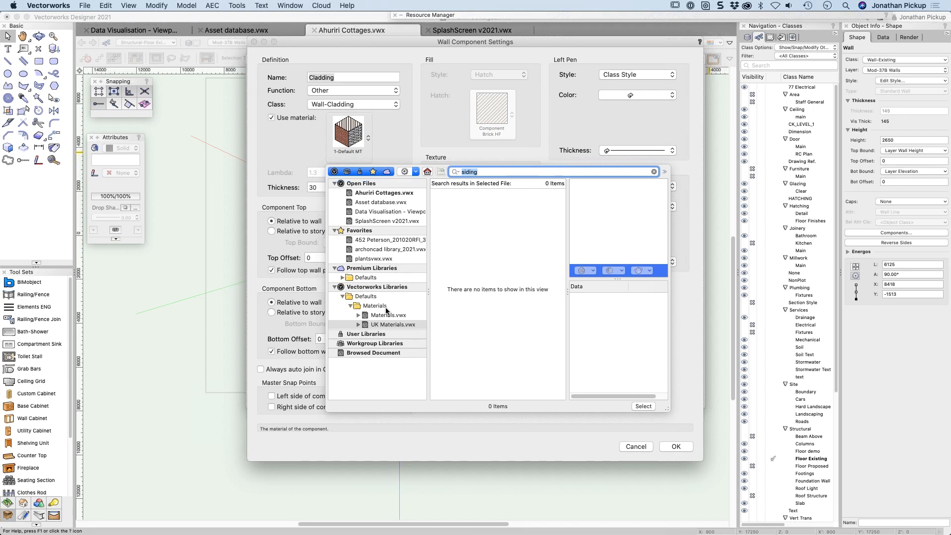
Look through the Materials library, return to UK Materials and search it for weather.
left_click(378, 317)
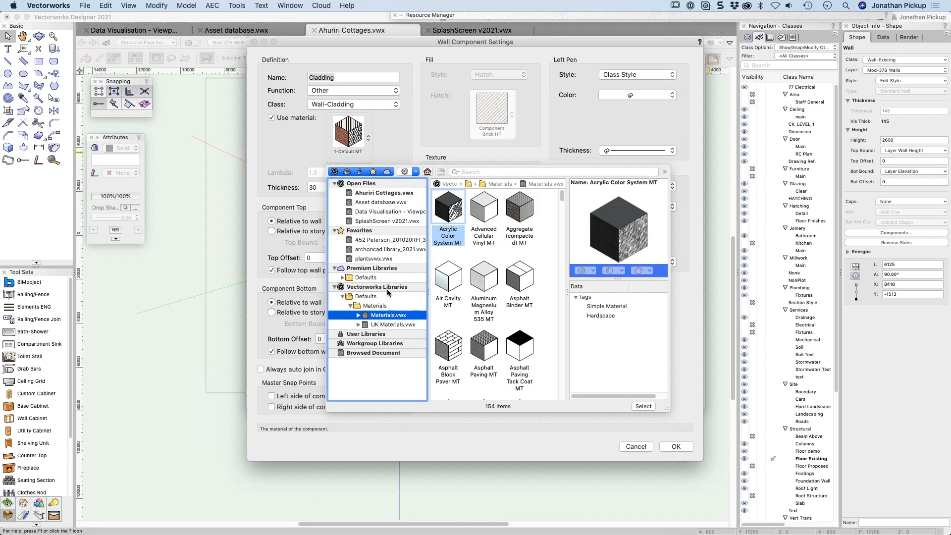
left_click(379, 325)
left_click(500, 173)
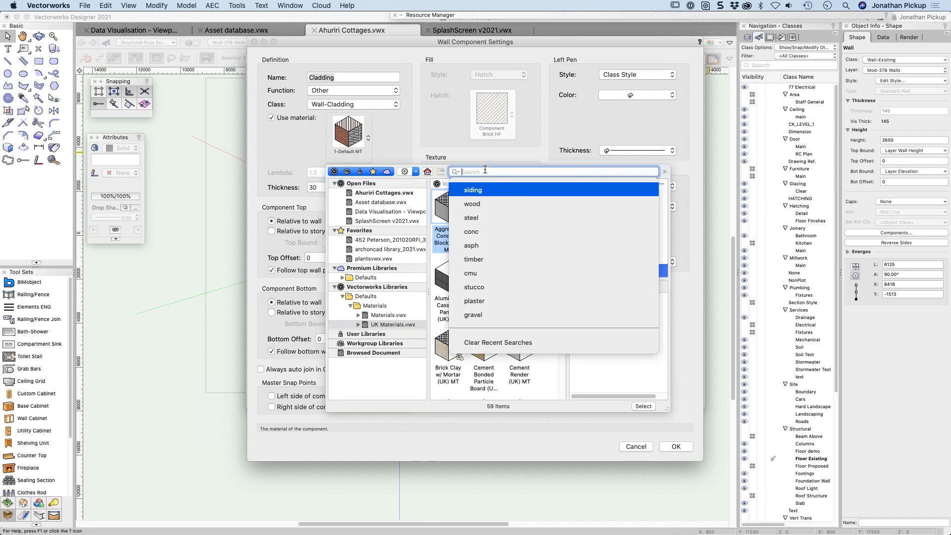
type("weather")
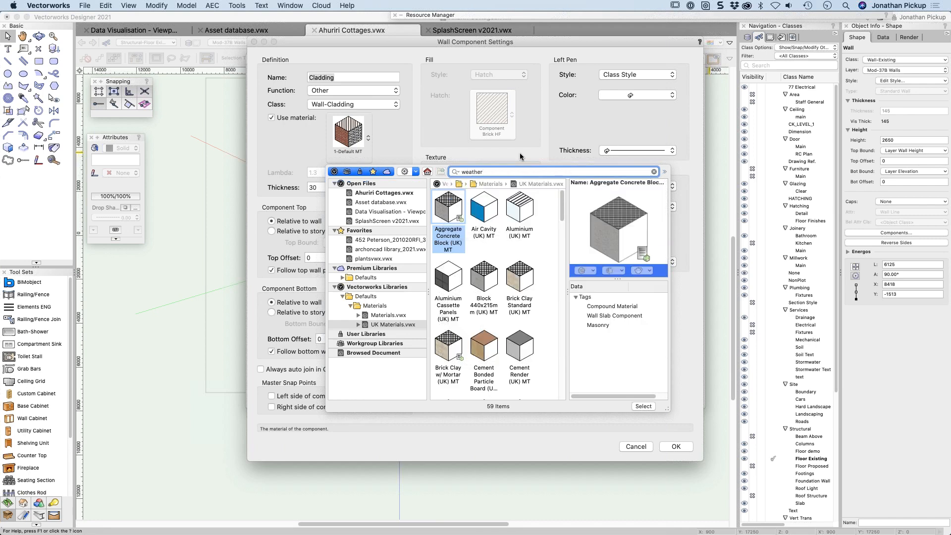
key("Return")
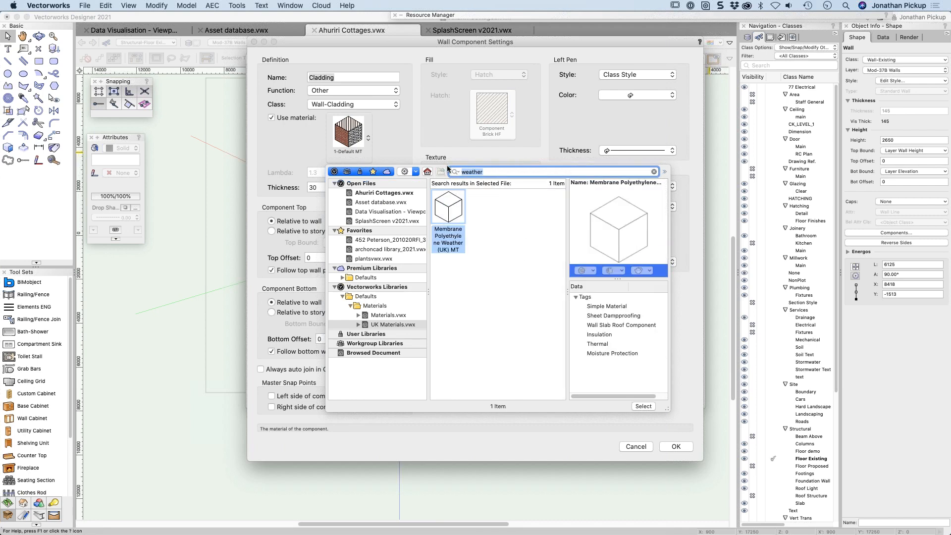
Search for brick, assign Brick Clay Standard (UK) MT to the Cladding component and apply the edited wall style with the default replacement settings.
type("brick")
key("Return")
double_click(448, 205)
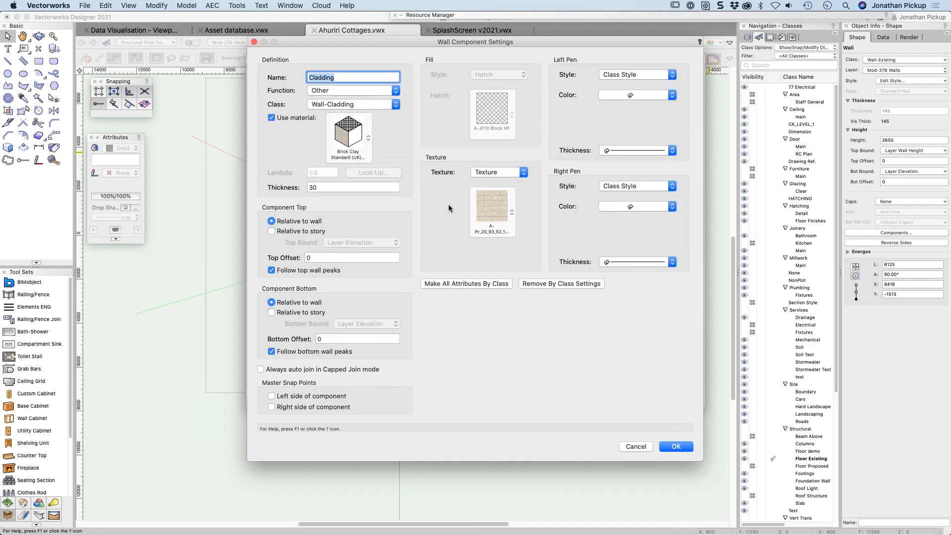
left_click(675, 447)
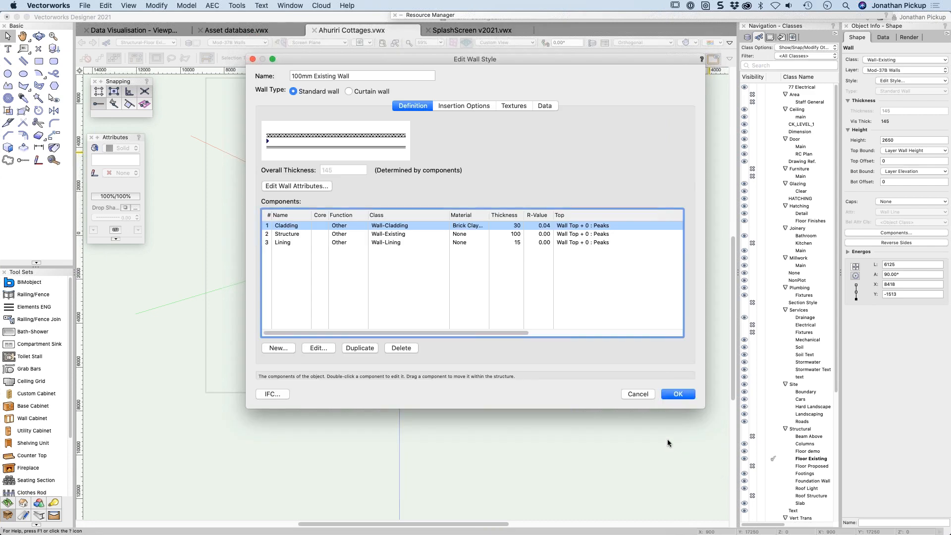
left_click(676, 393)
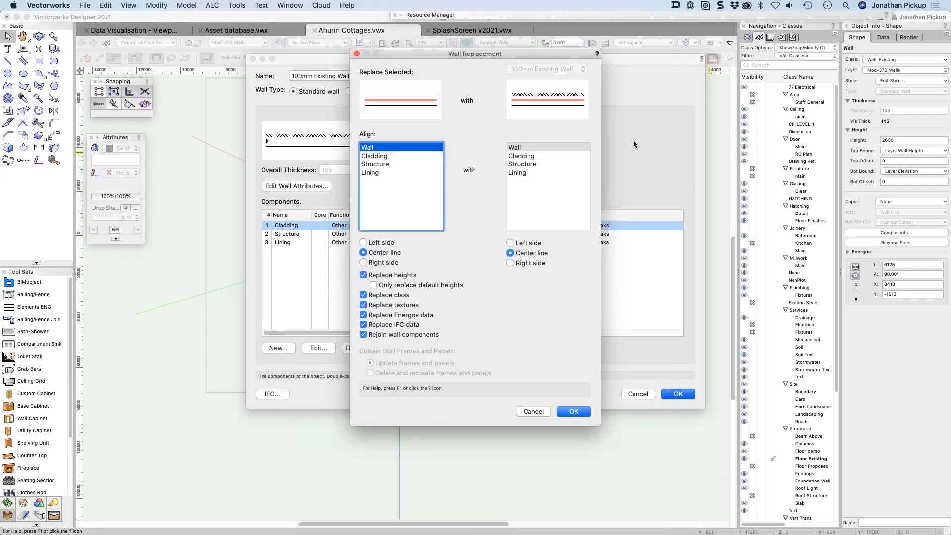
left_click(574, 411)
left_click(678, 394)
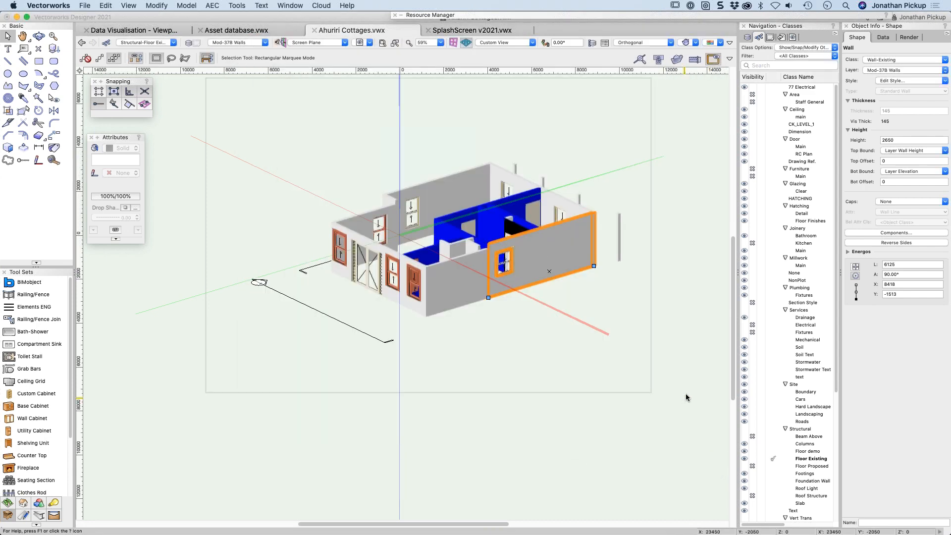
Start a new data visualization that colors objects using the Material function.
left_click(579, 238)
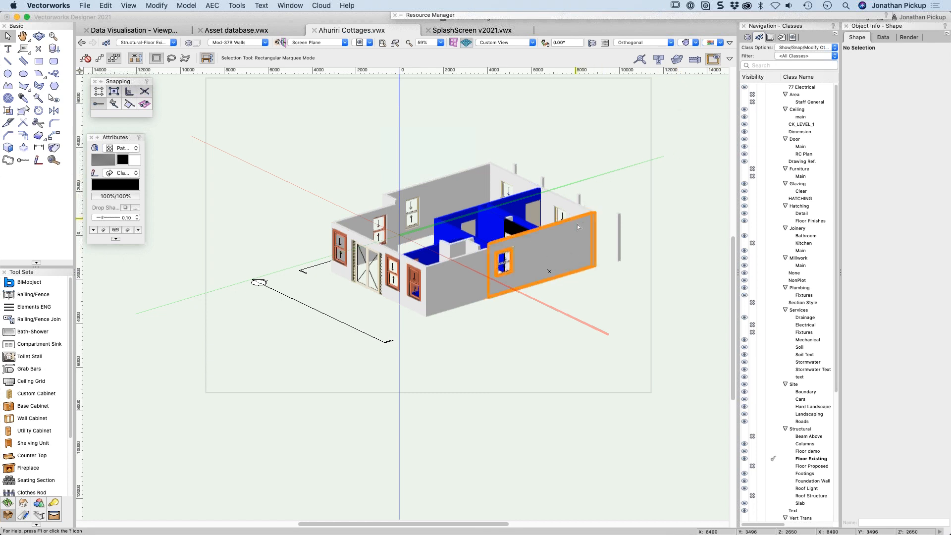
left_click(719, 42)
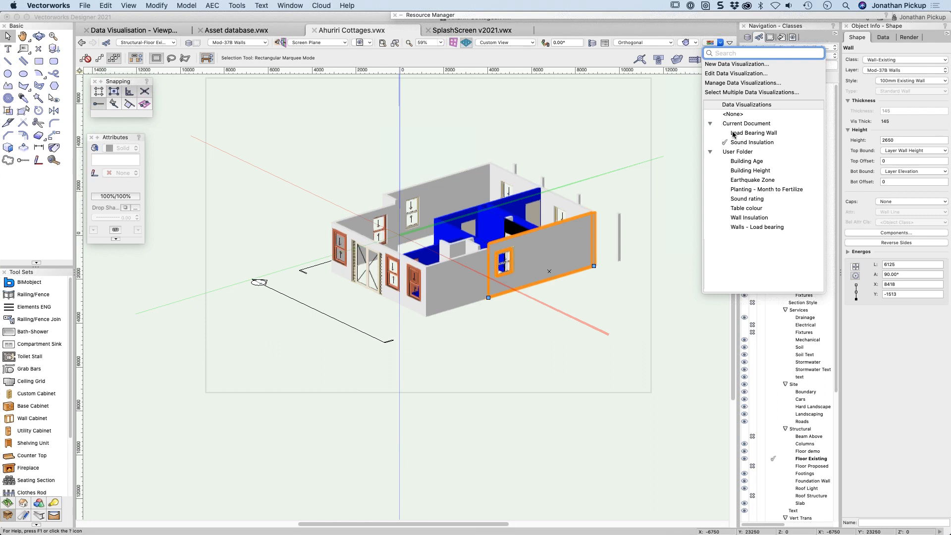
left_click(728, 64)
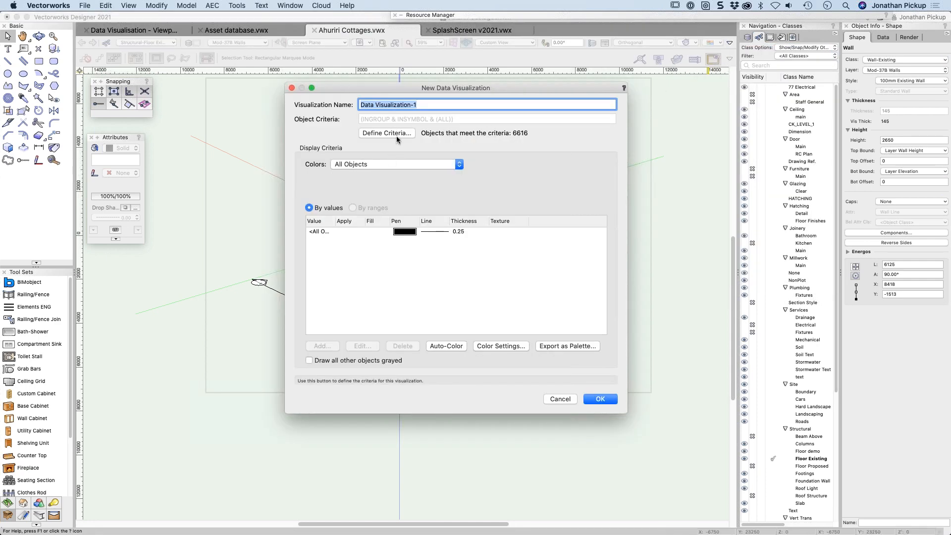
left_click(381, 165)
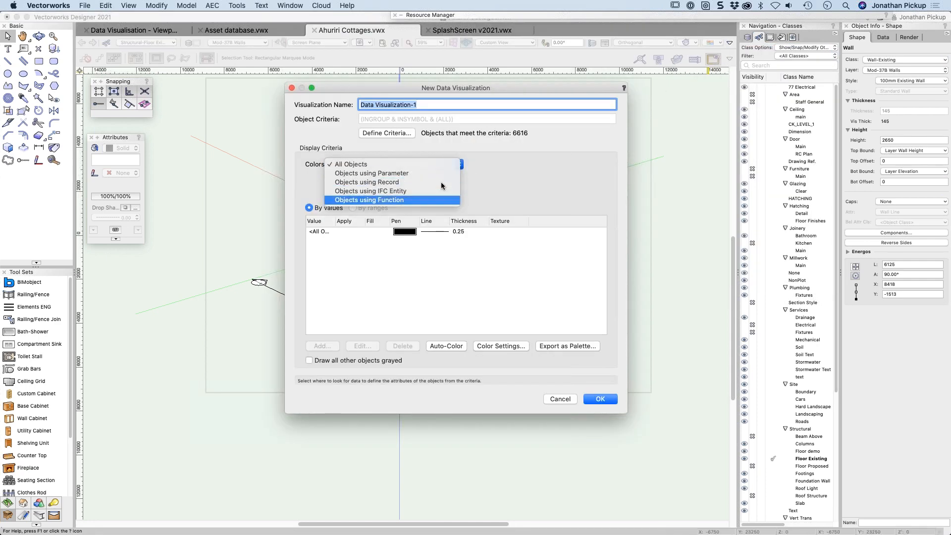
left_click(375, 200)
left_click(494, 164)
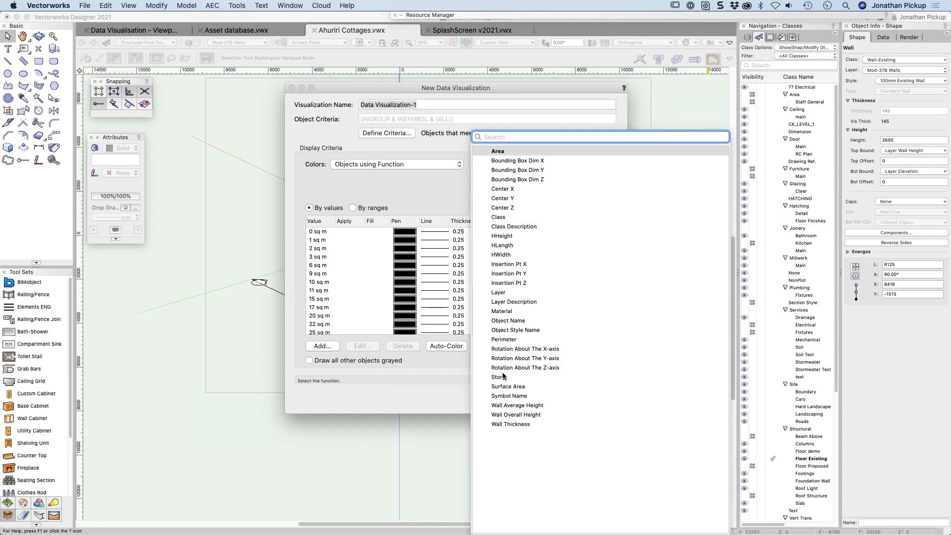
left_click(503, 312)
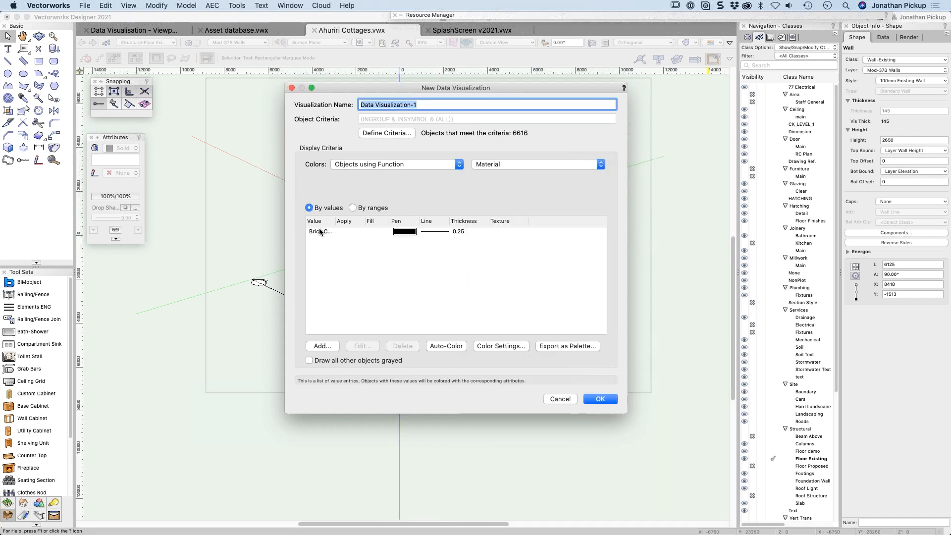
Turn on the attributes for the Brick Clay Standard (UK) MT value and give it a solid fill.
left_click(382, 234)
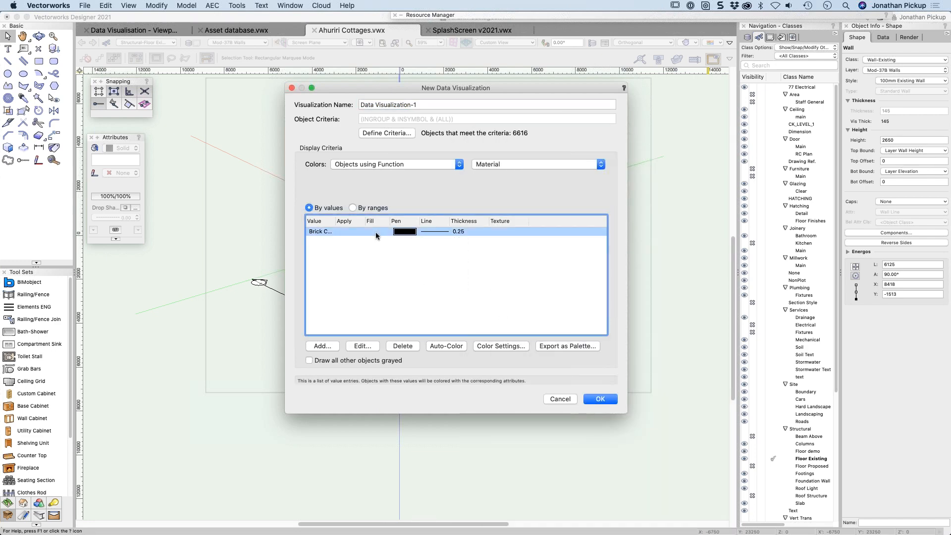
double_click(376, 234)
left_click(219, 125)
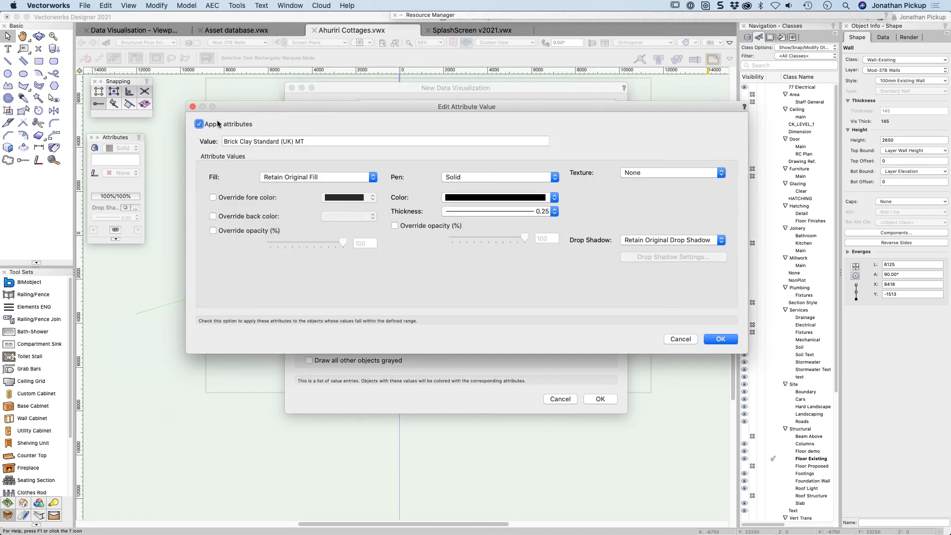
left_click(279, 176)
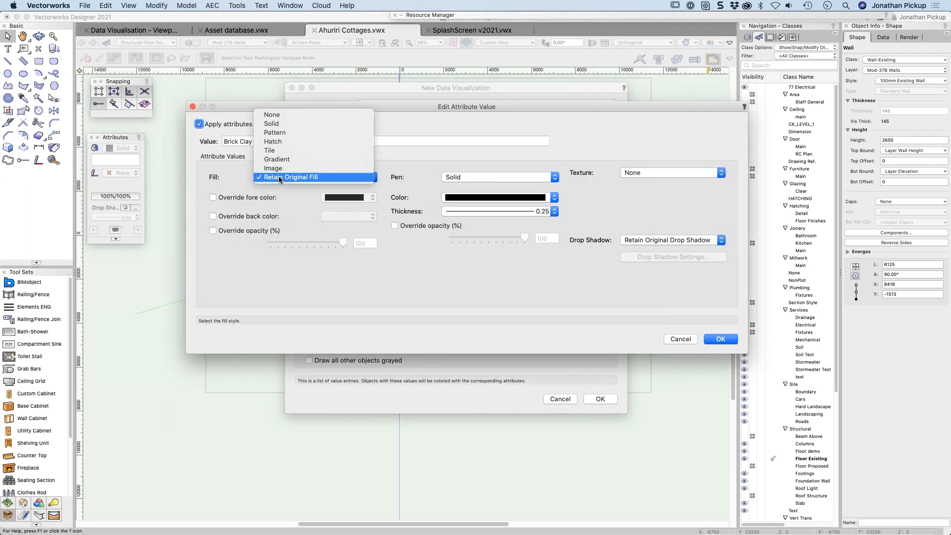
left_click(291, 126)
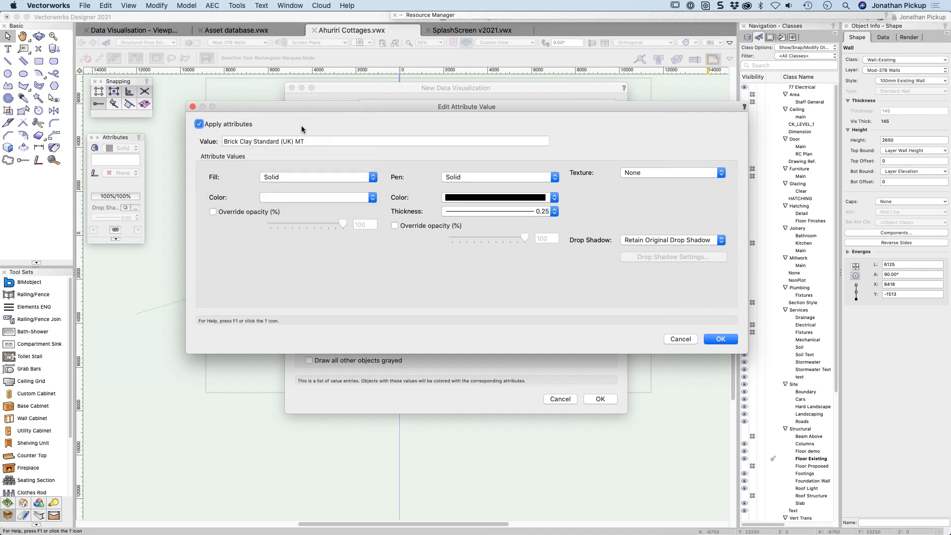
Assign the A-Pr_20_93_52_15 Clay Brick texture to the brick material value and create the data visualization.
left_click(649, 170)
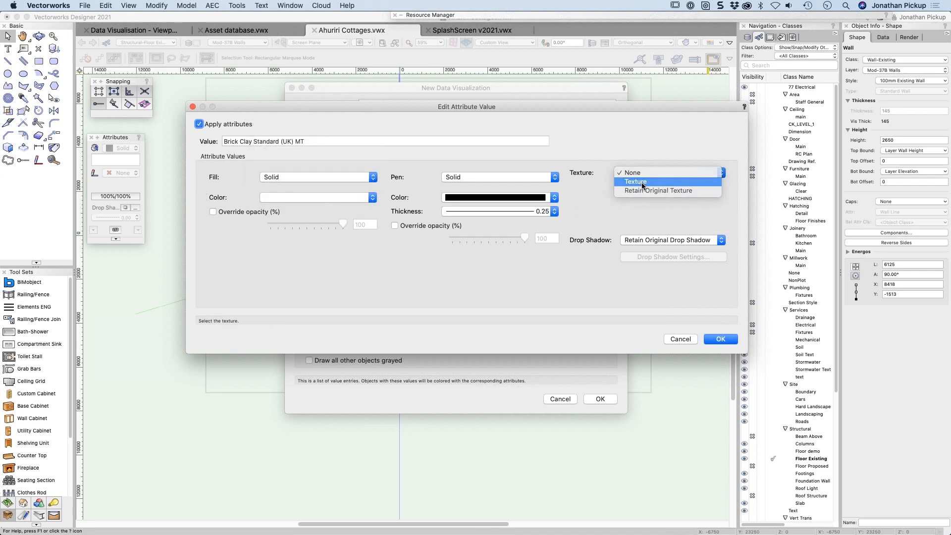
left_click(641, 182)
left_click(696, 194)
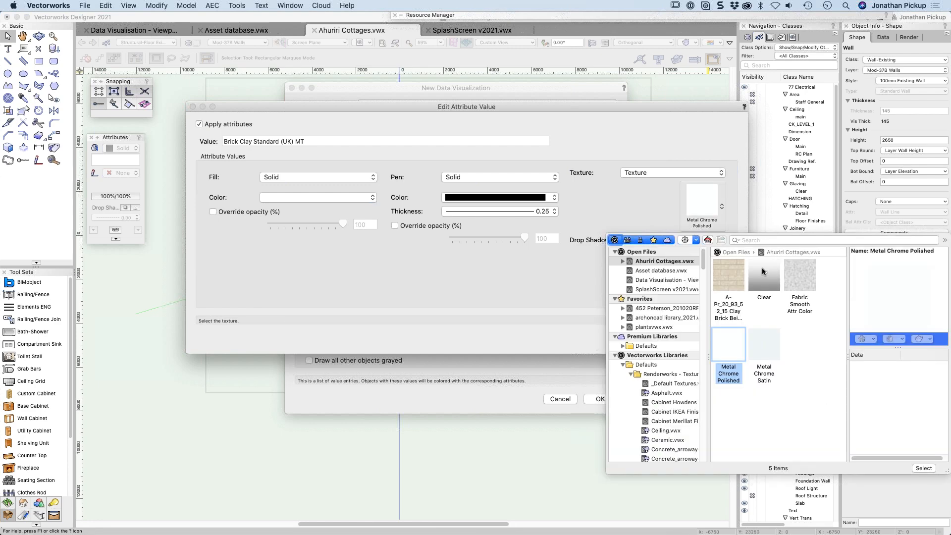
double_click(729, 278)
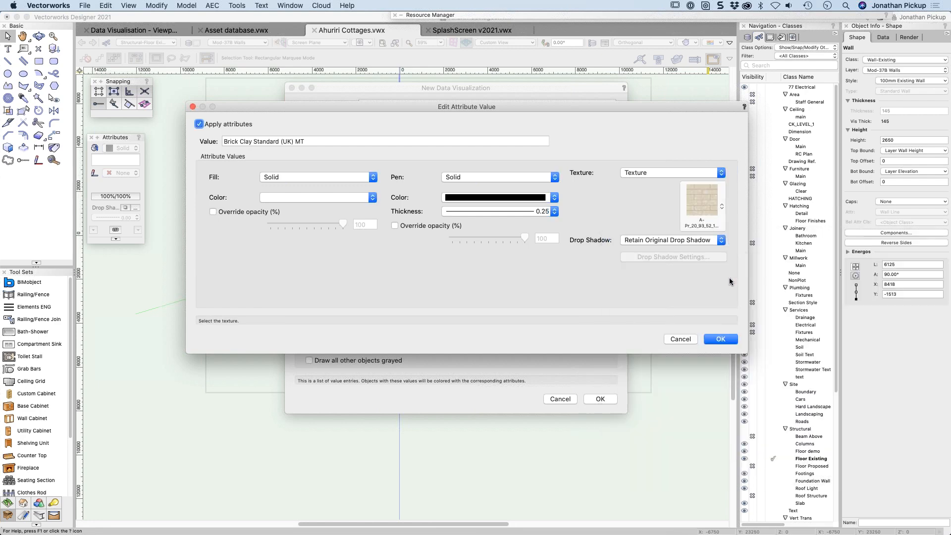
left_click(720, 339)
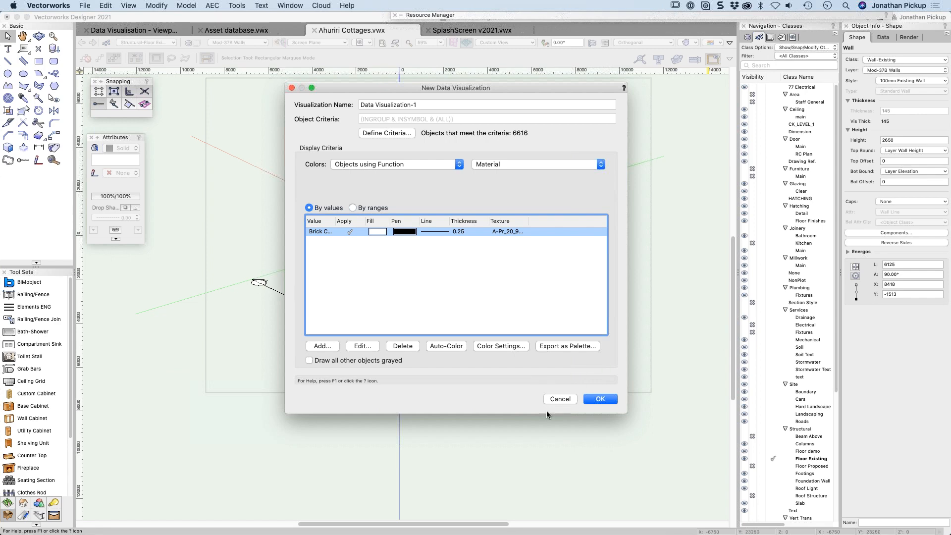
left_click(601, 399)
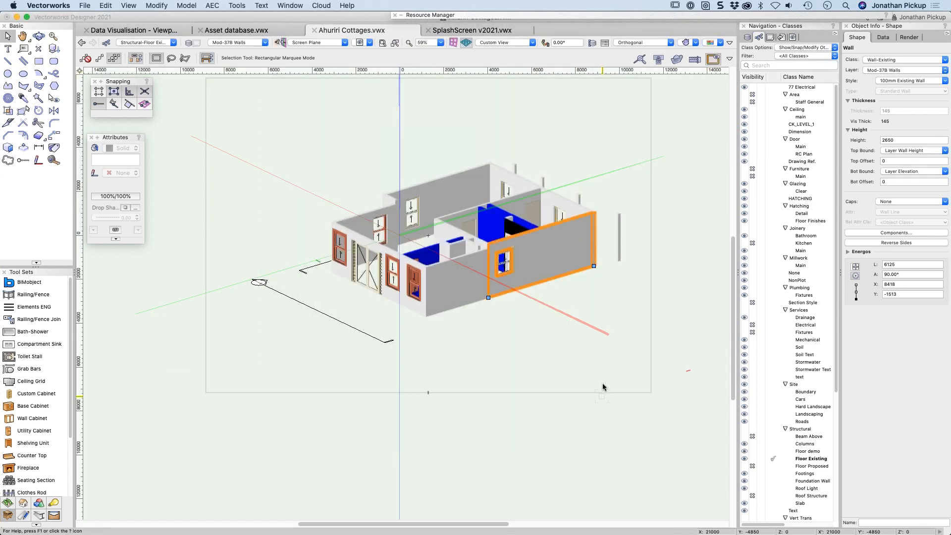
Edit Data Visualization-1 and set the texture of the Brick Clay Standard (UK) MT value to None.
scroll(613, 307, "up", 10)
scroll(611, 274, "down", 10)
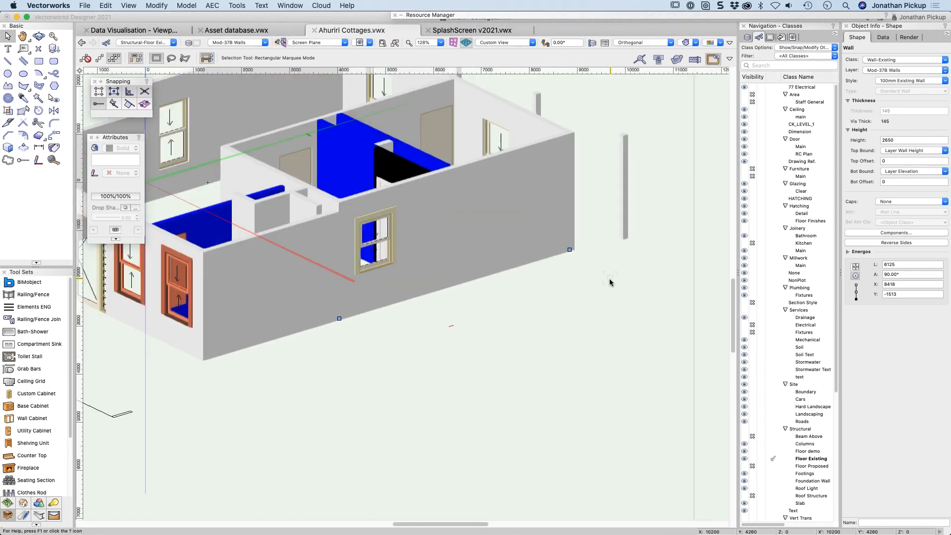
scroll(541, 245, "up", 3)
scroll(542, 245, "up", 2)
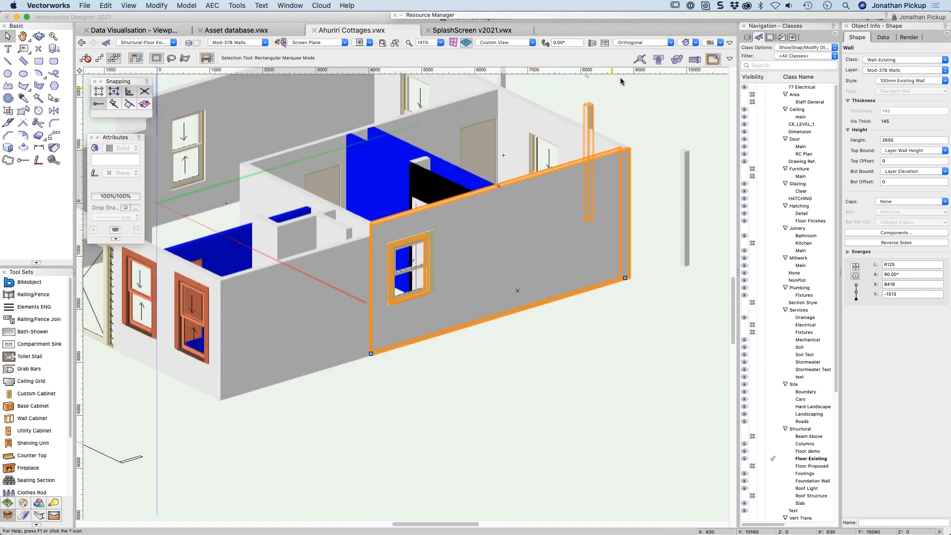
left_click(720, 42)
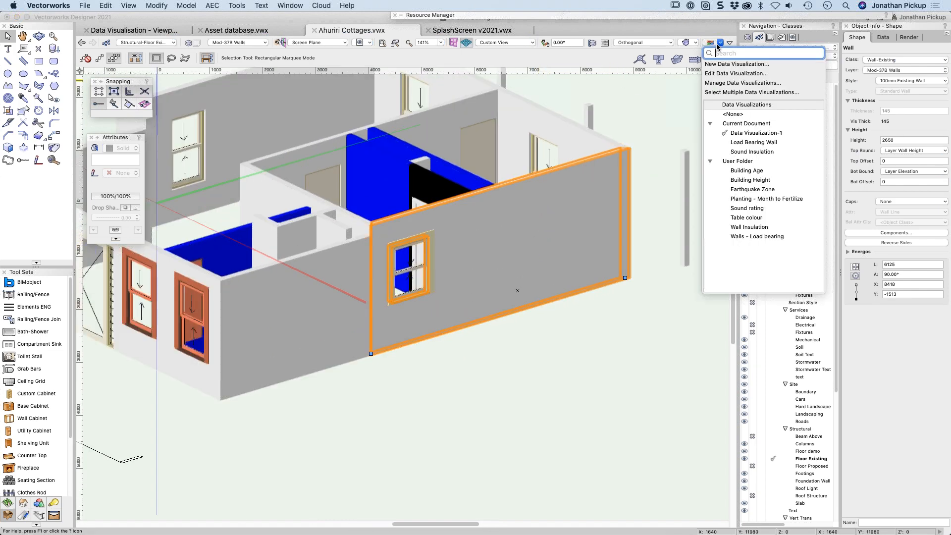
left_click(720, 73)
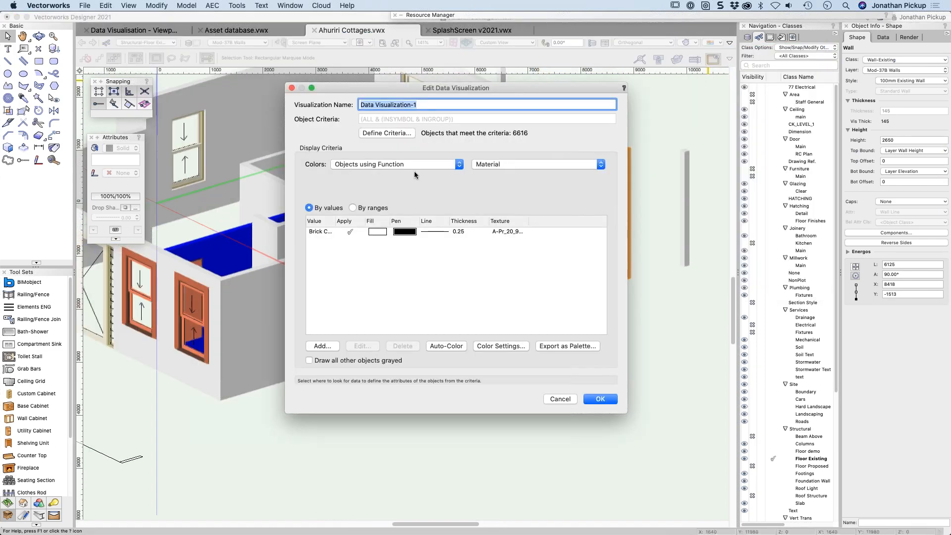
double_click(326, 232)
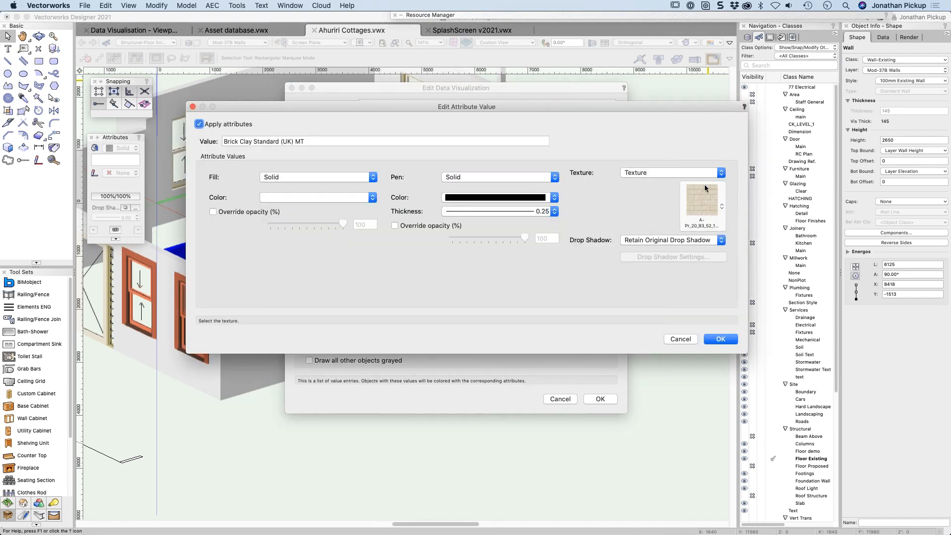
left_click(691, 177)
left_click(690, 163)
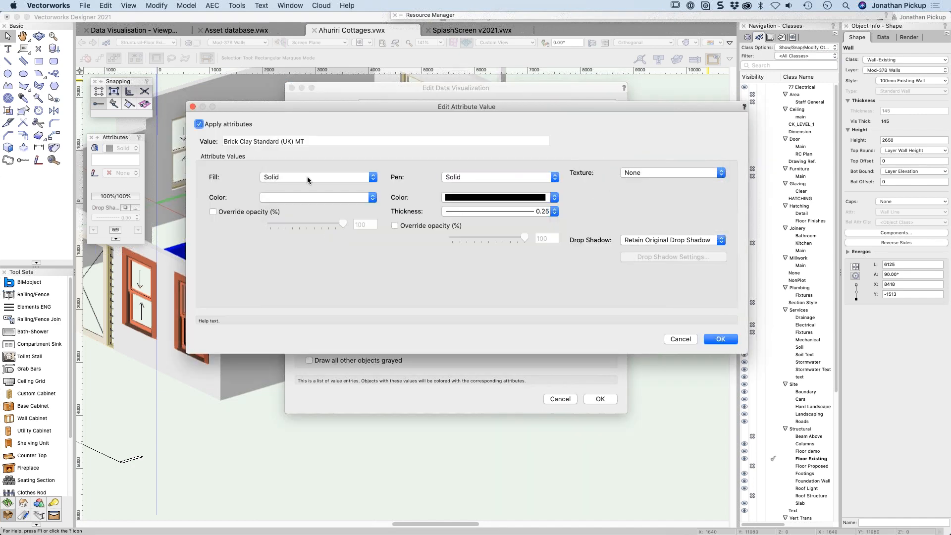
Set the fill color of the brick material value to red and apply the edited visualization.
left_click(285, 198)
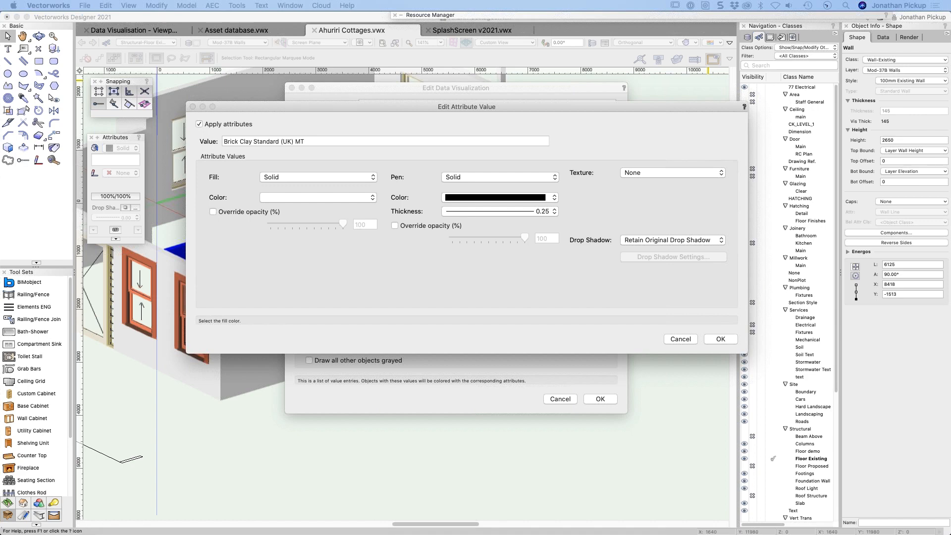
left_click(239, 135)
left_click(719, 338)
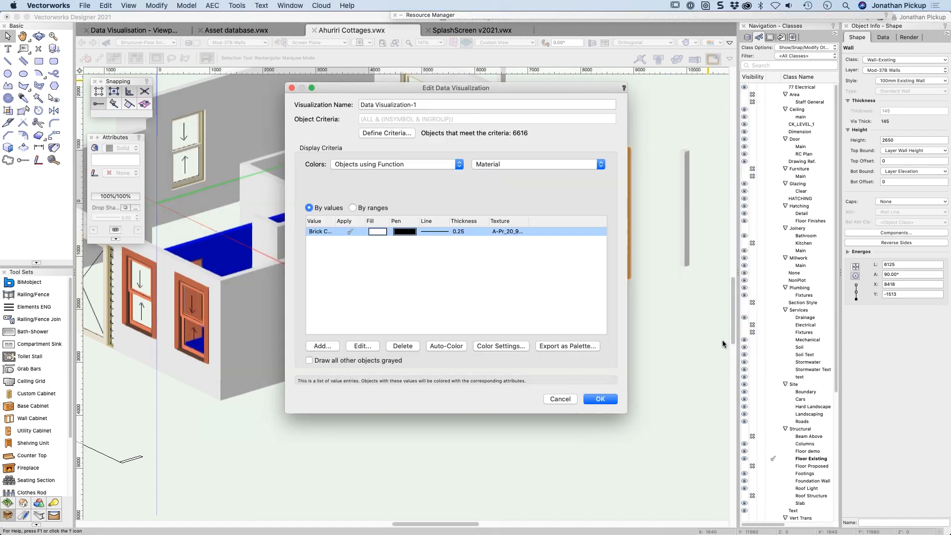
left_click(600, 398)
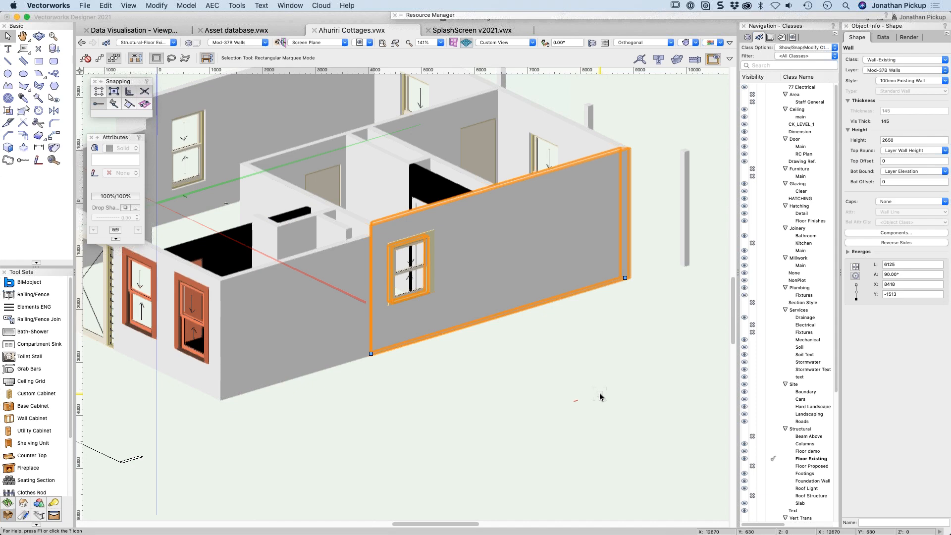
Switch to the Top/Plan view and examine how the visualization colors the cladding component of the existing walls.
scroll(596, 382, "down", 4)
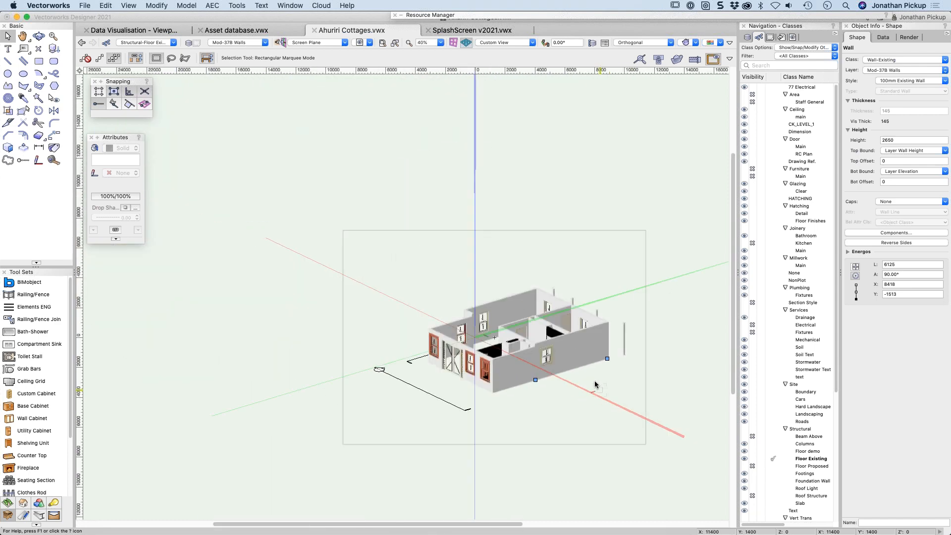
key("super+5")
scroll(460, 323, "up", 5)
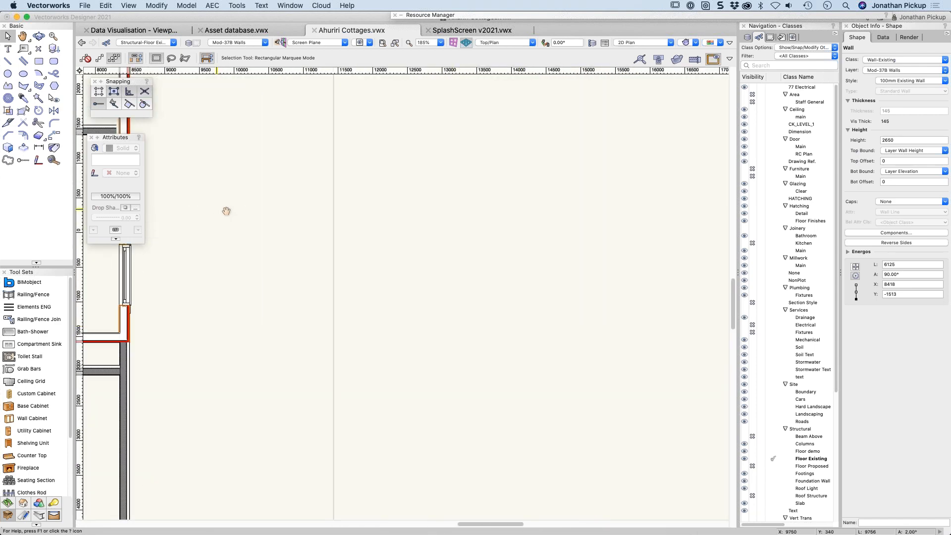
middle_click_drag(225, 208, 378, 274)
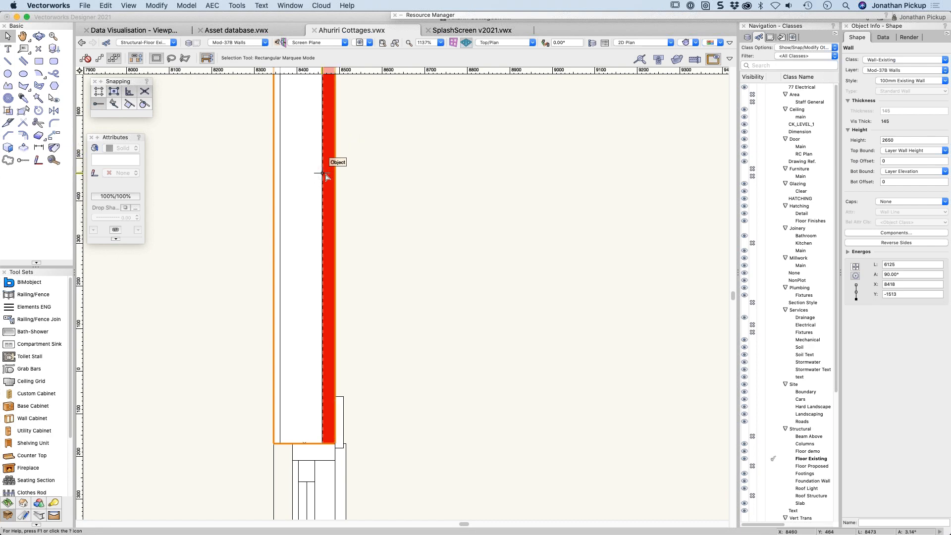
scroll(329, 179, "down", 5)
scroll(328, 175, "down", 3)
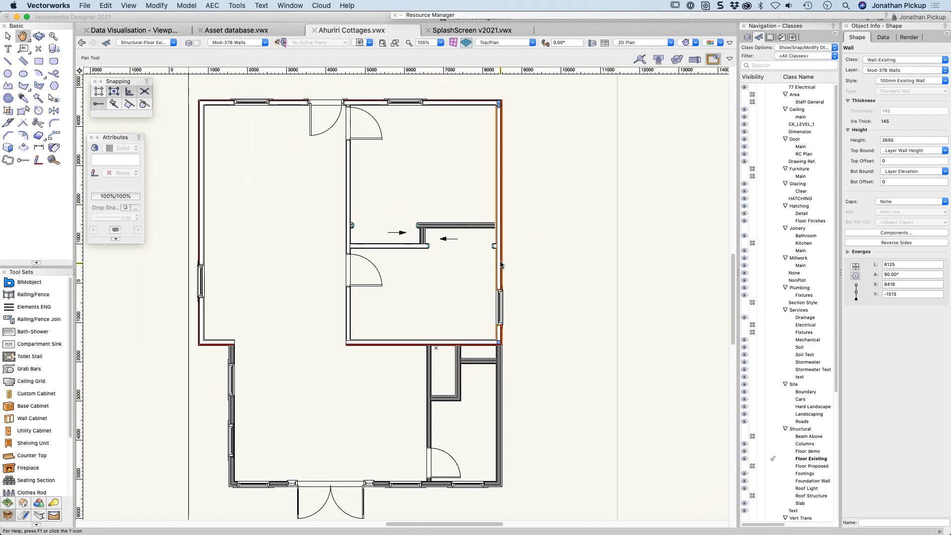
scroll(507, 255, "up", 3)
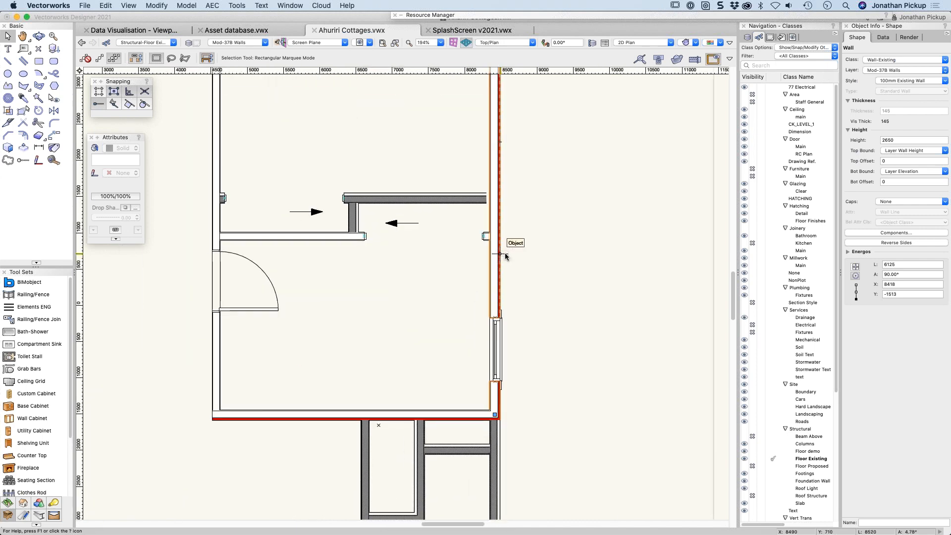
scroll(506, 256, "up", 3)
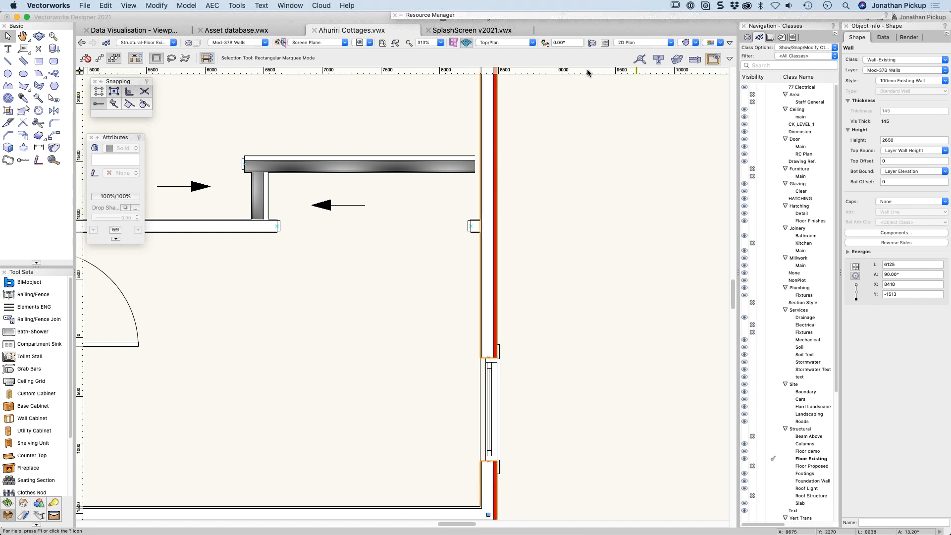
Show the building in a rendered Right view, examine the selected wall's outer face and clear the selection.
left_click(319, 43)
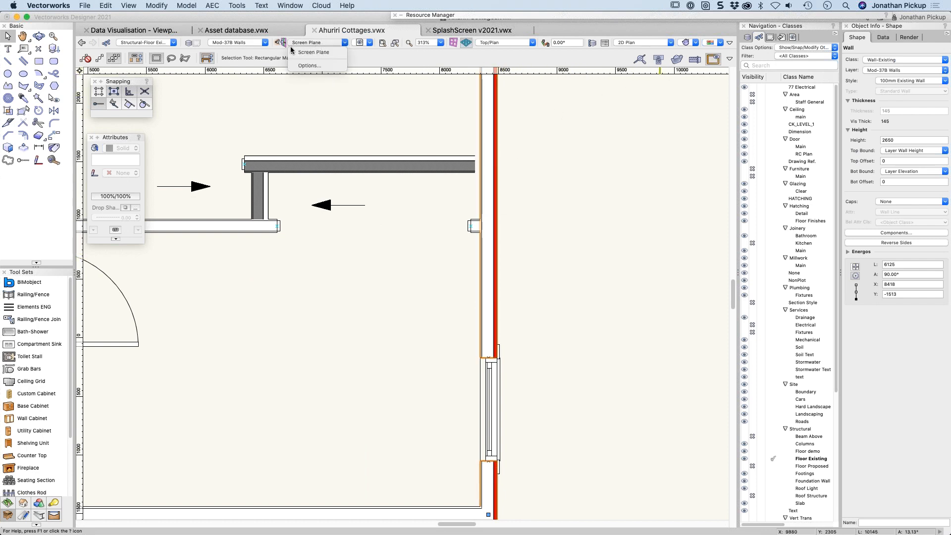
left_click(232, 89)
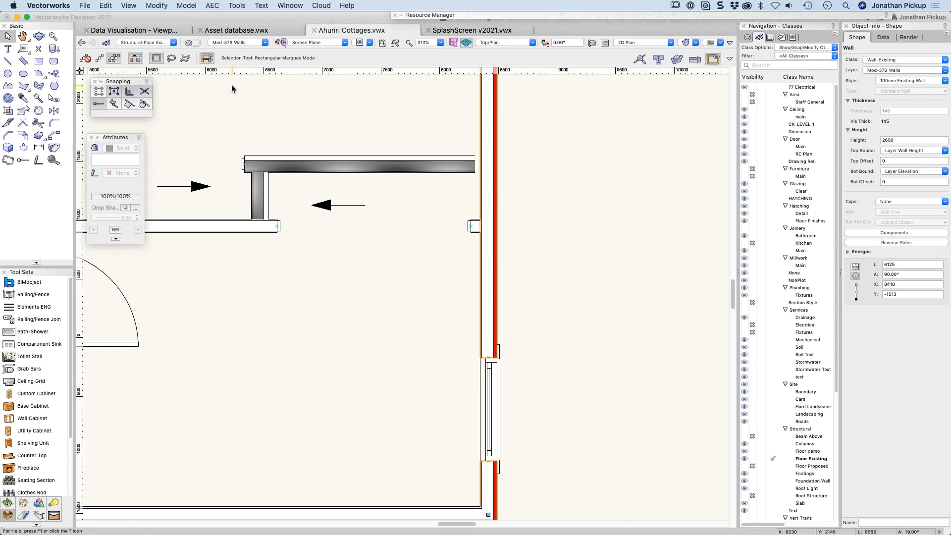
key("6")
scroll(288, 214, "down", 5)
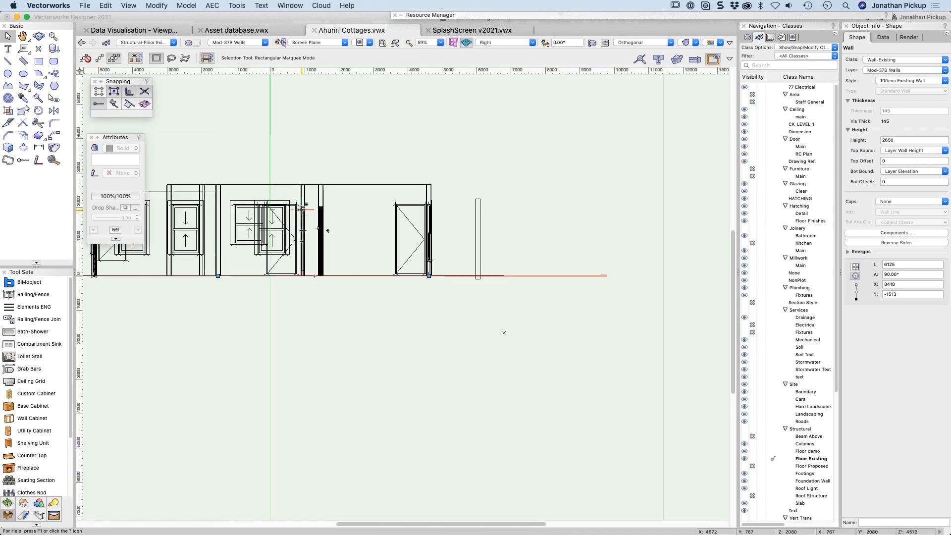
scroll(302, 209, "down", 2)
middle_click_drag(302, 210, 382, 212)
key("super+shift+g")
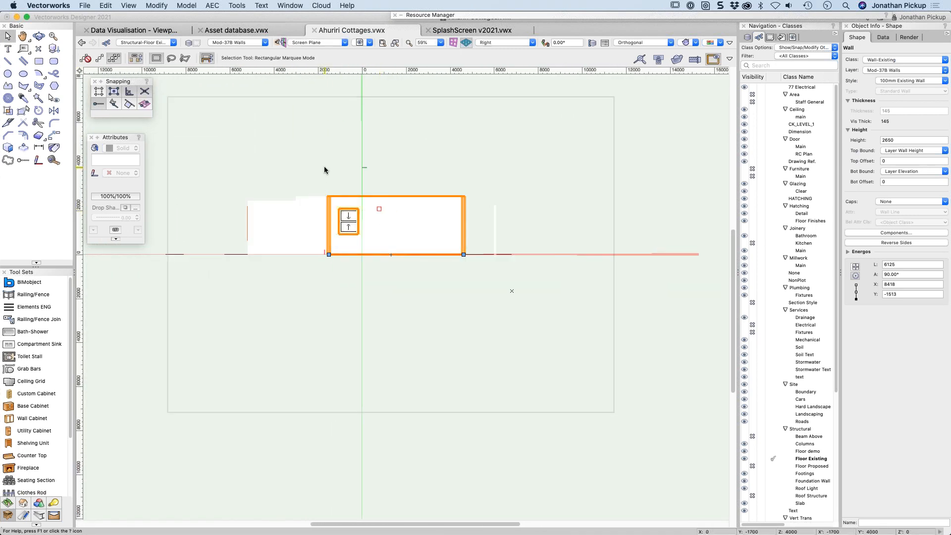
scroll(324, 170, "up", 3)
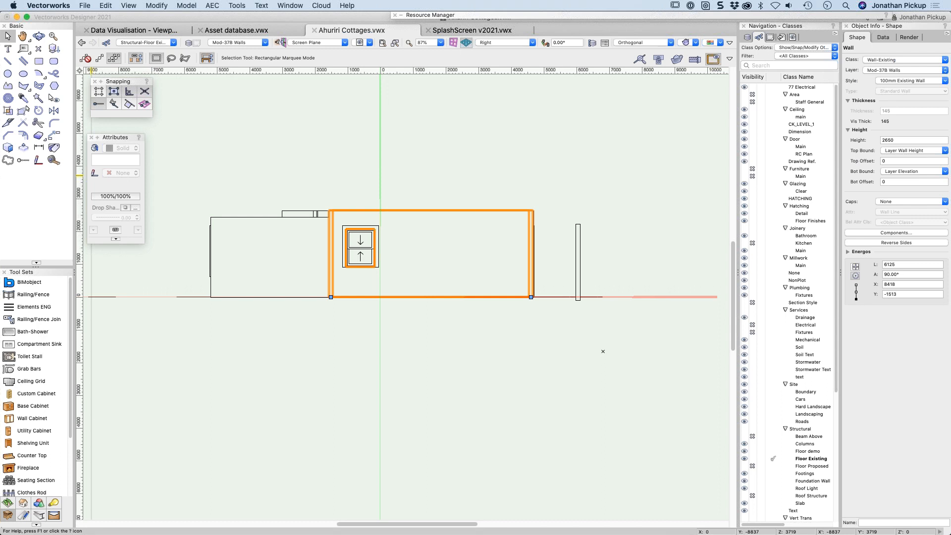
left_click(334, 145)
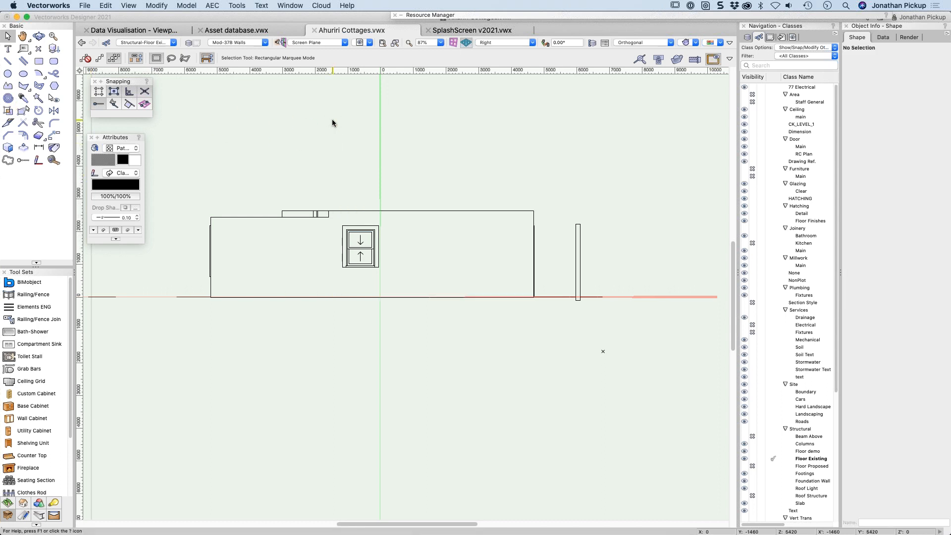
Switch to Chrome and look through the Data Visualization article in the archoncad knowledgebase.
key("super+Tab")
left_click(502, 272)
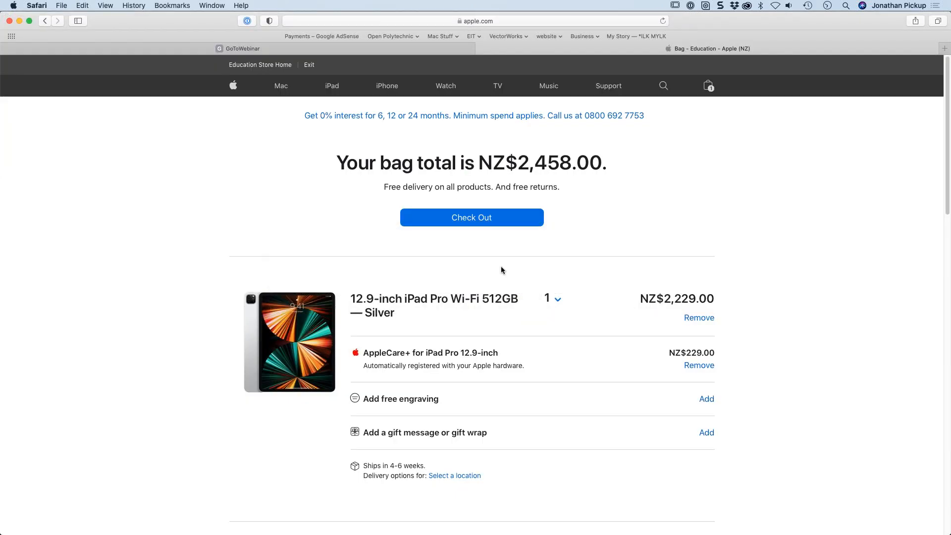
key("super+Tab")
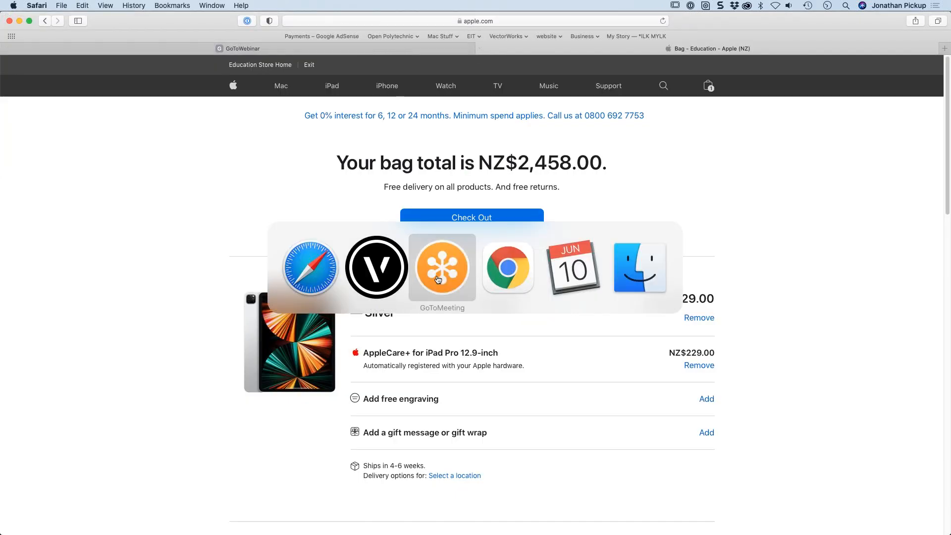
left_click(488, 270)
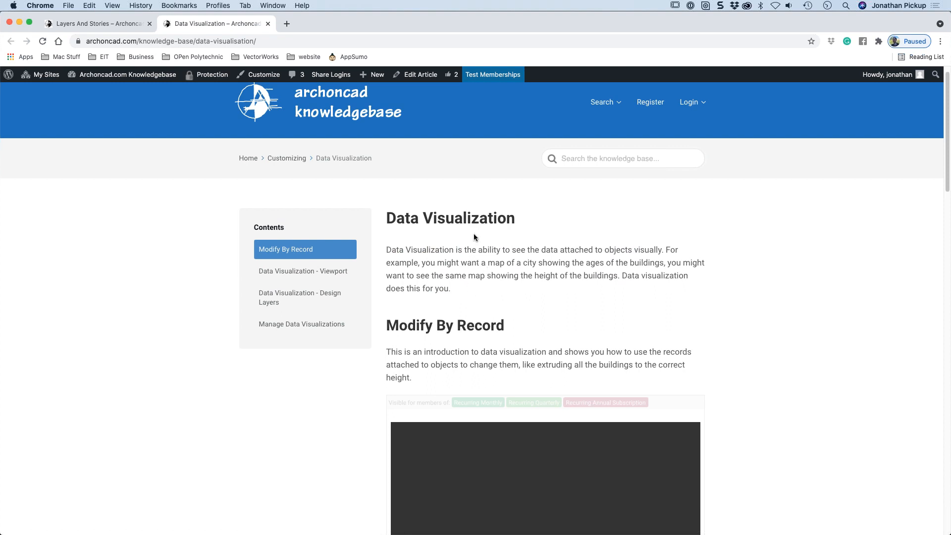
scroll(474, 234, "down", 3)
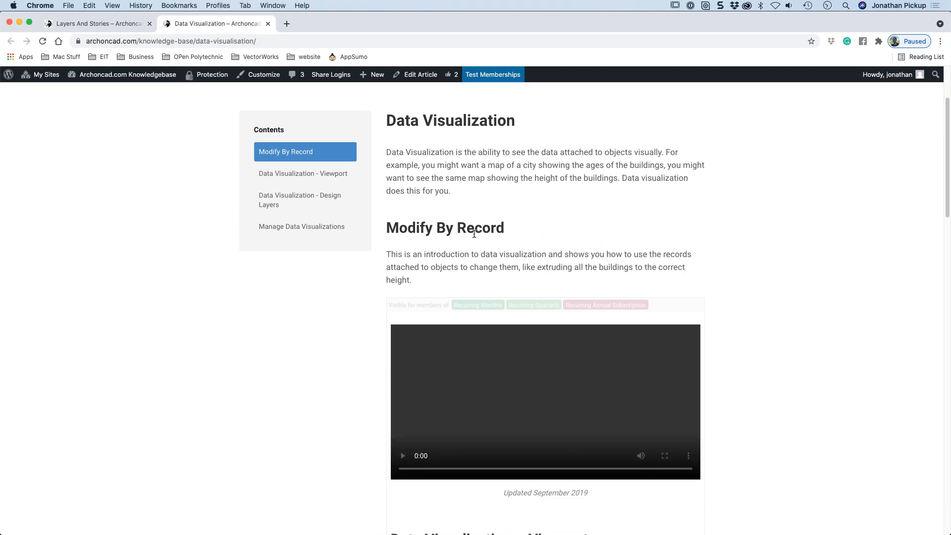
scroll(473, 235, "down", 15)
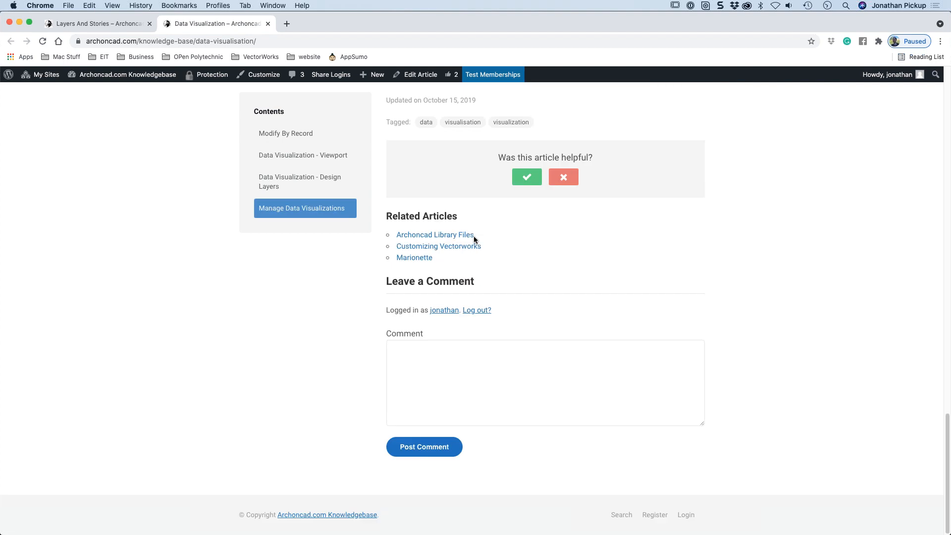
Look through the Data Visualization article's sections on Viewport, Modify By Record, Design Layers and Manage Data Visualizations.
scroll(474, 236, "up", 12)
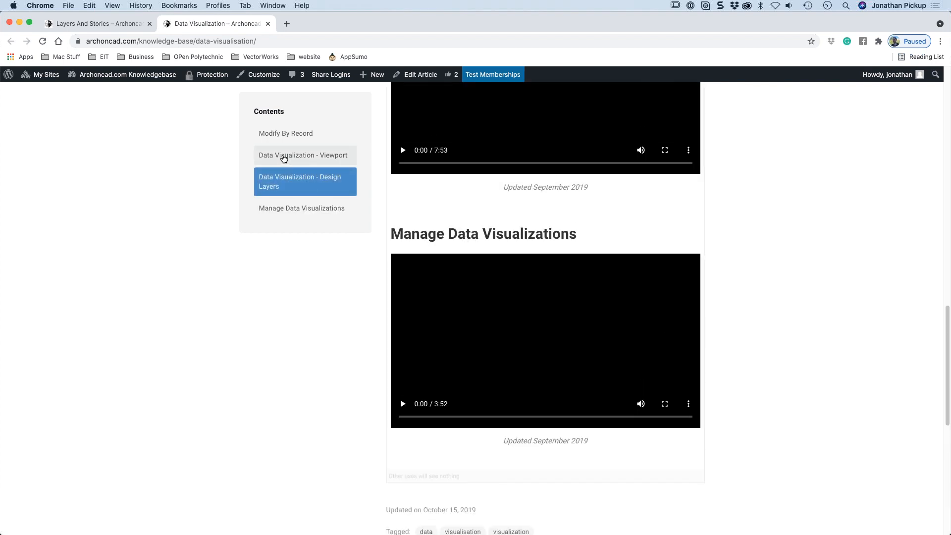
left_click(284, 157)
left_click(264, 134)
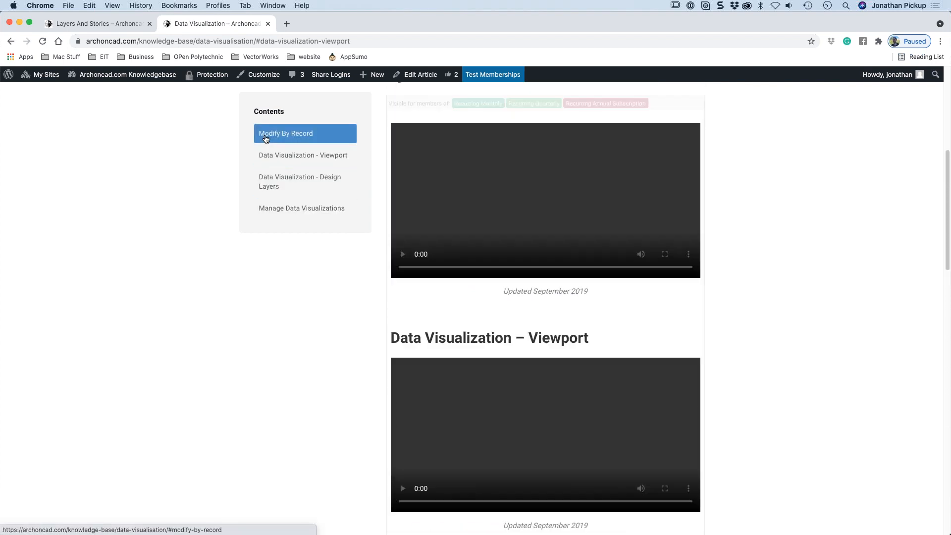
left_click(265, 180)
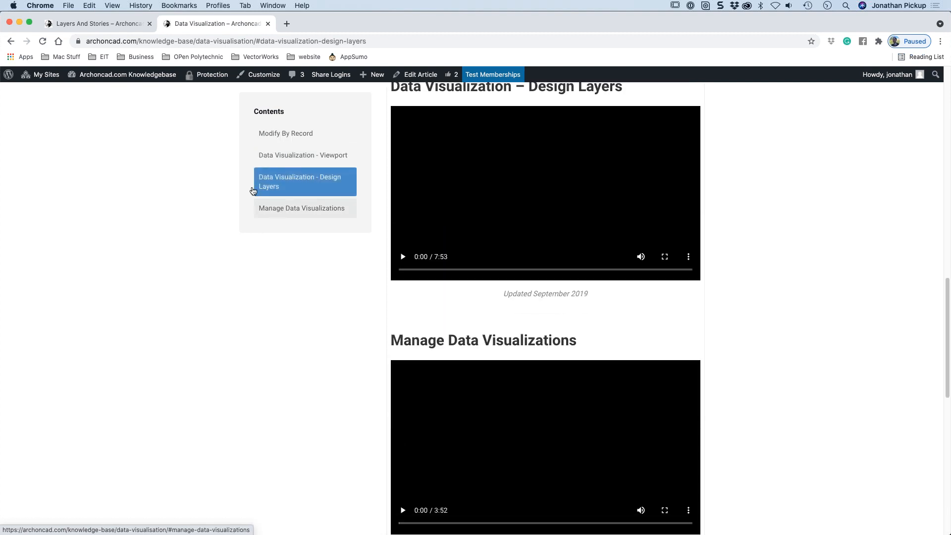
left_click(273, 209)
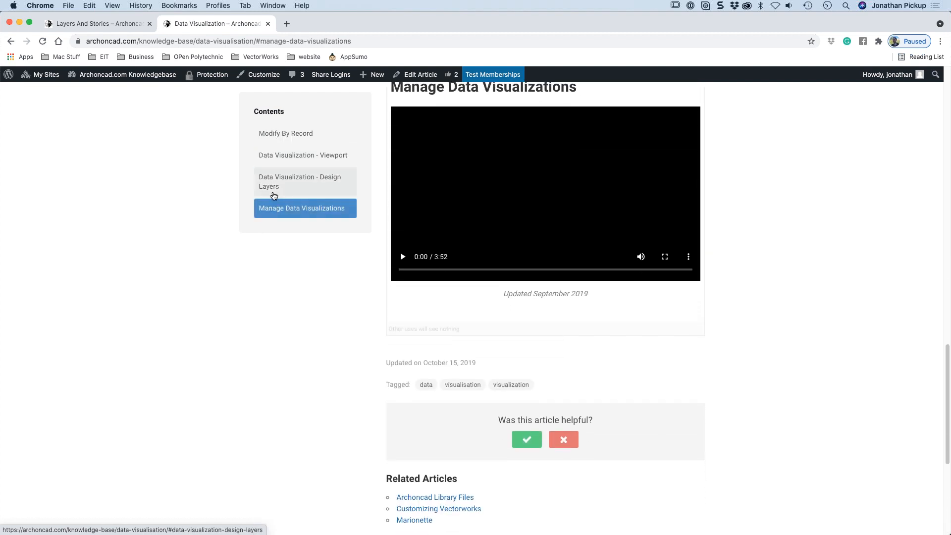
scroll(270, 183, "up", 20)
Go from the Layers And Stories article to the archoncad knowledgebase home page and look through its article categories.
left_click(109, 23)
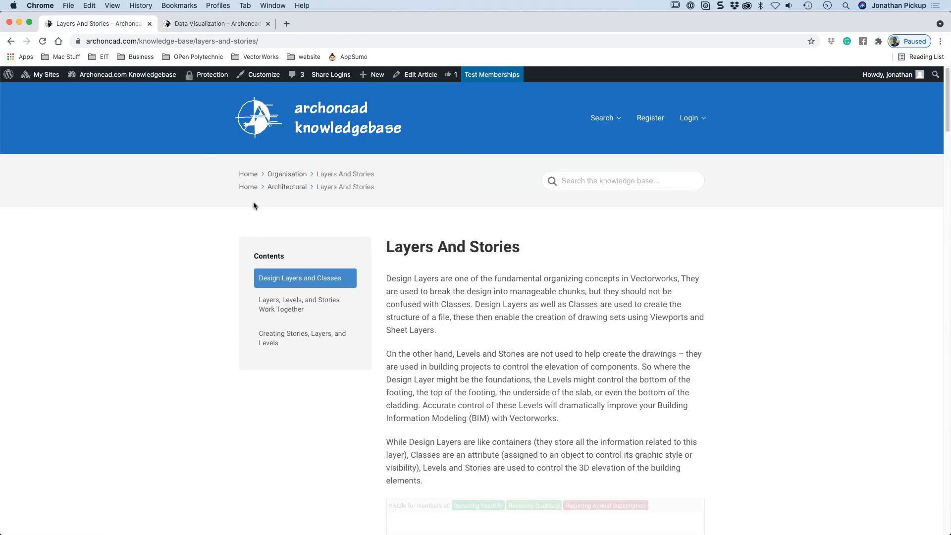
left_click(309, 126)
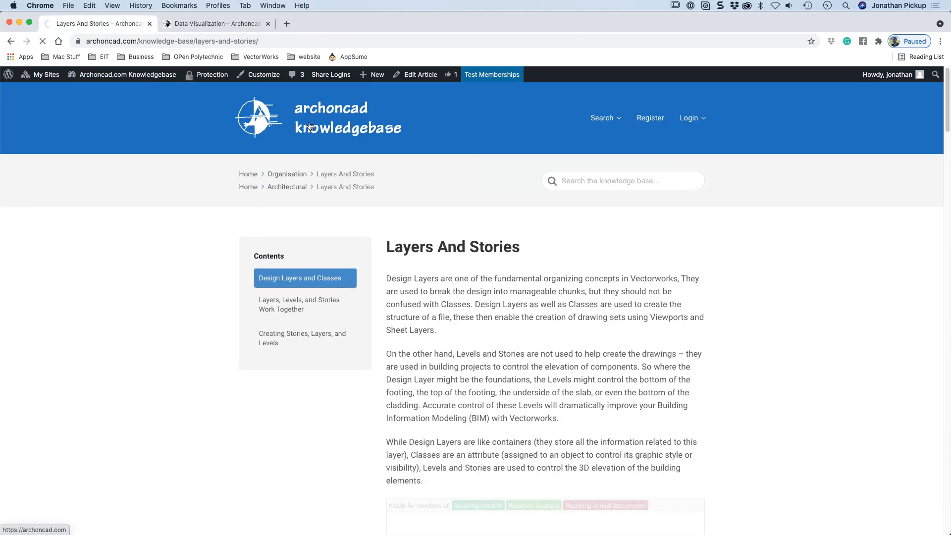
scroll(370, 216, "down", 5)
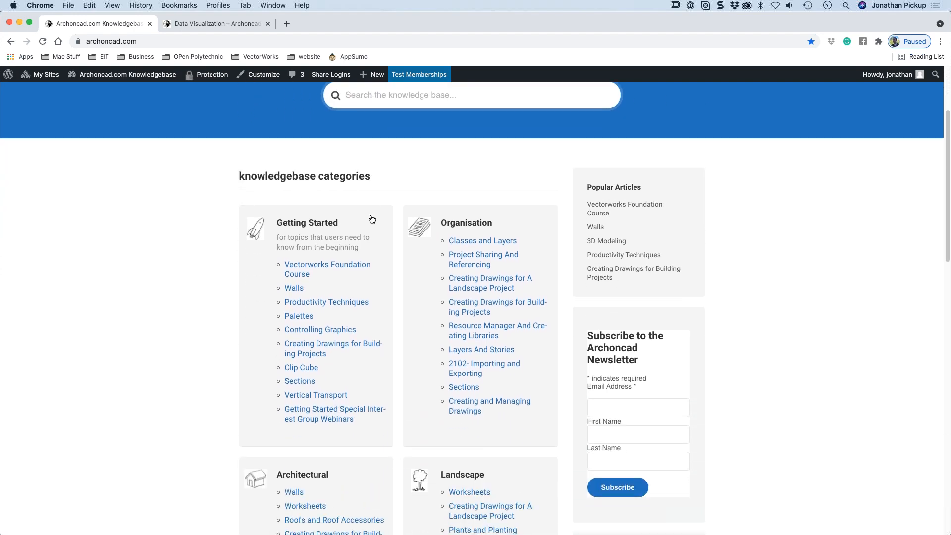
scroll(372, 219, "down", 2)
scroll(482, 231, "down", 10)
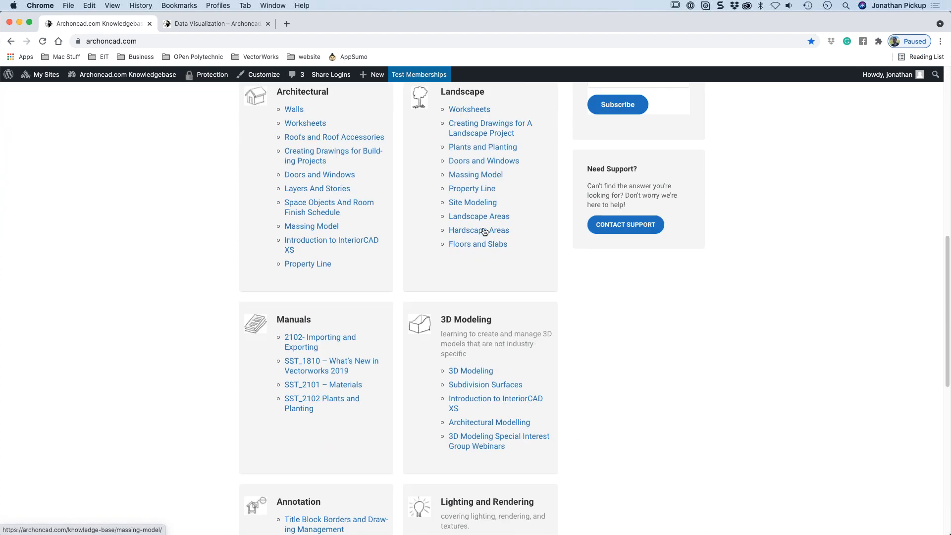
scroll(481, 229, "down", 4)
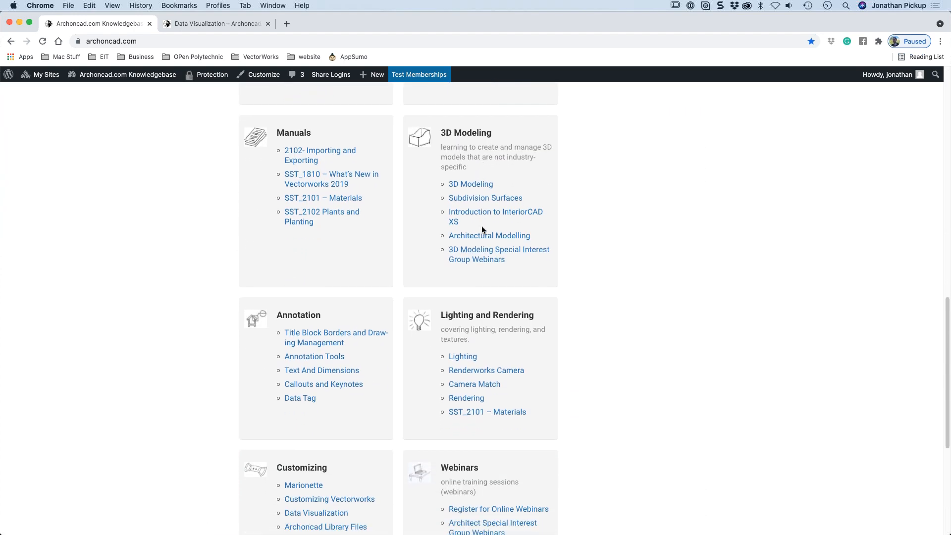
scroll(481, 226, "up", 15)
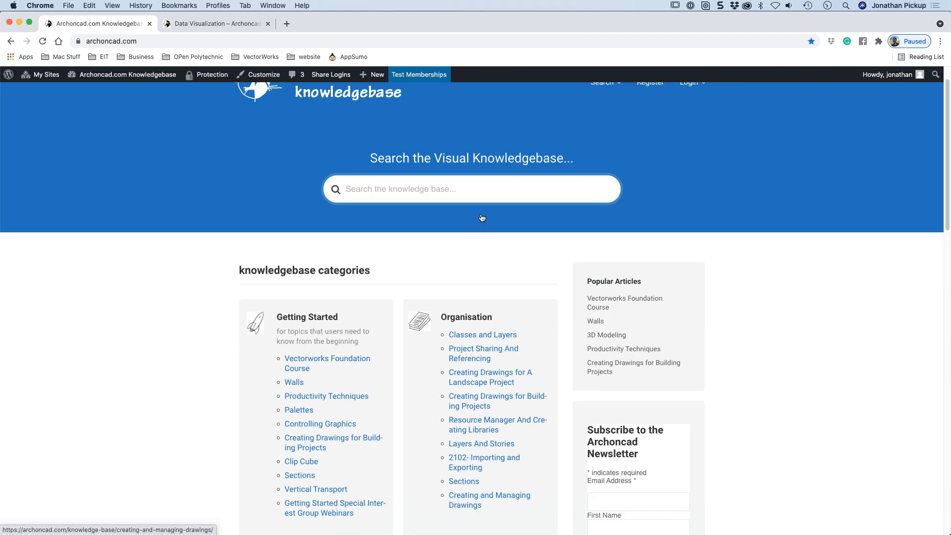